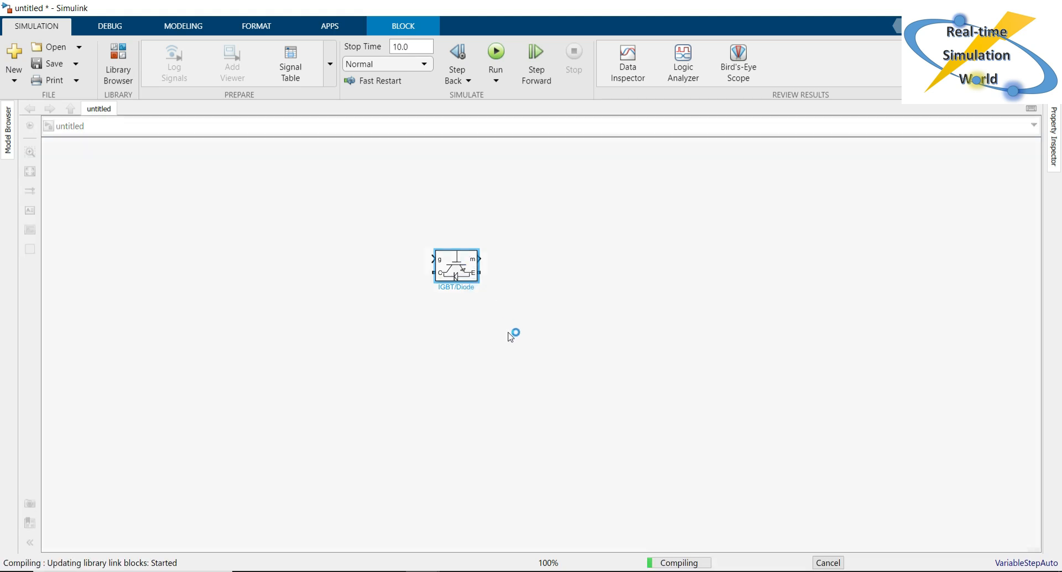
Rotate the IGBT/Diode block 90 degrees clockwise so it stands vertically
left_click(485, 321)
left_click(456, 272)
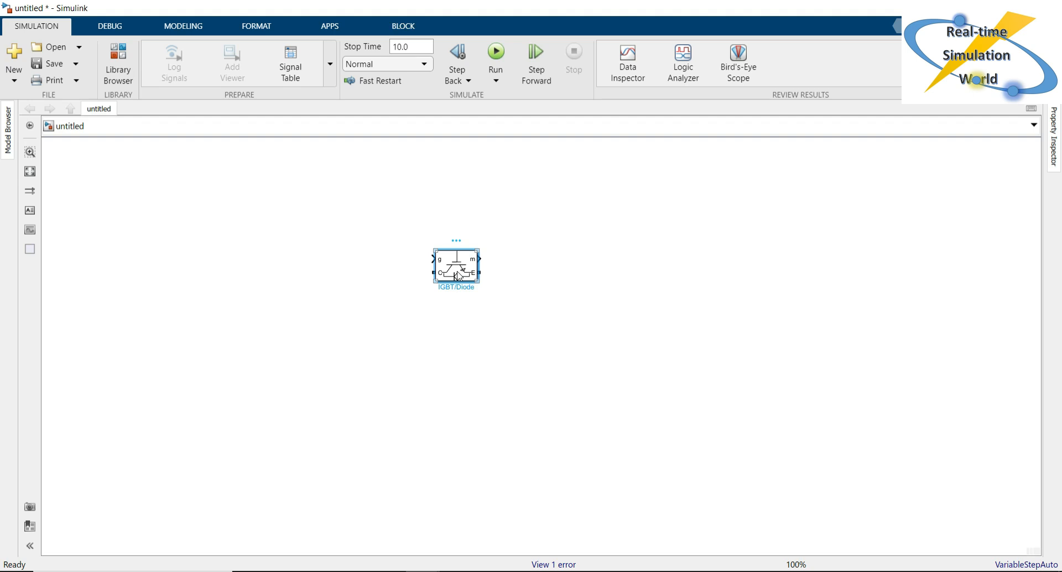
key("ctrl+r")
left_click(538, 315)
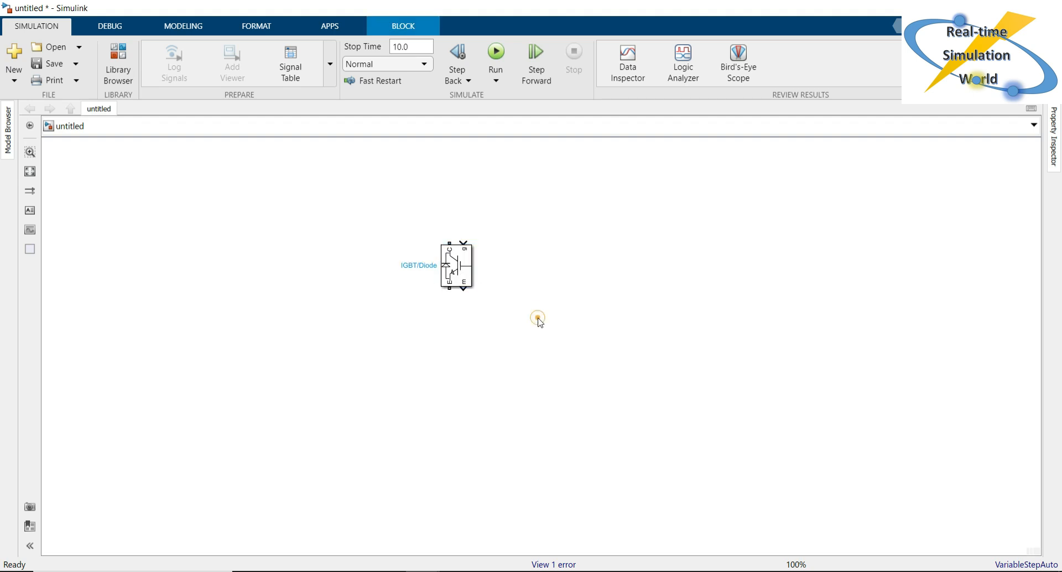
Turn off the measurement port of the IGBT/Diode block and apply the change
left_click(457, 266)
double_click(456, 265)
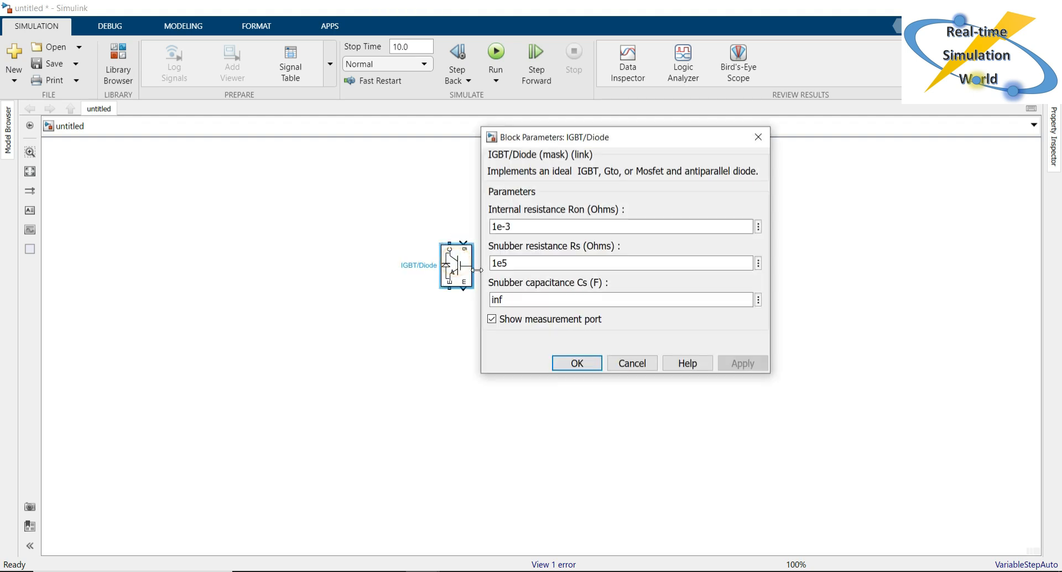
left_click(528, 321)
left_click(741, 363)
left_click(577, 363)
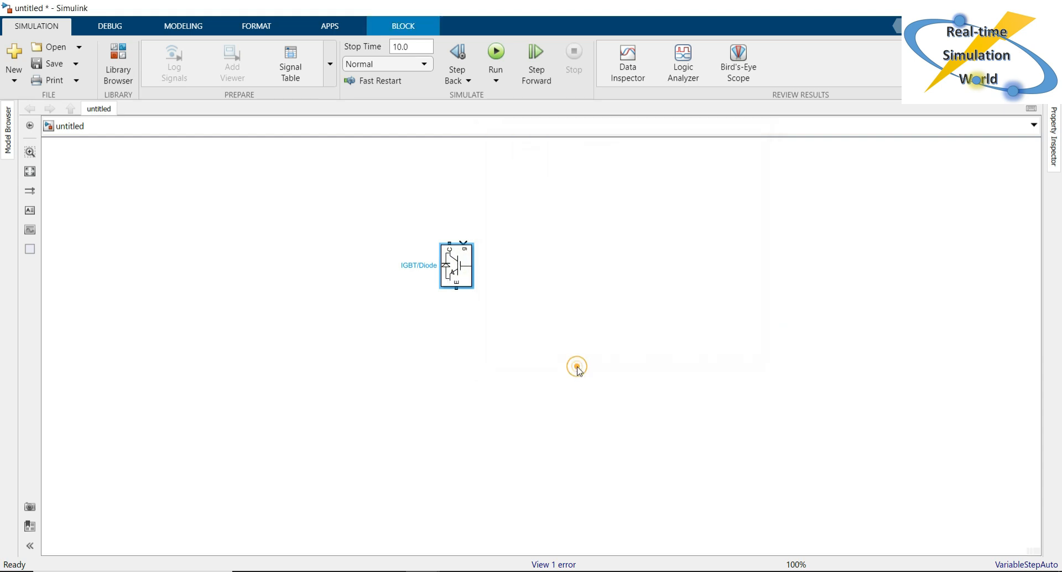
Place a second IGBT/Diode block directly below the first one as a copy with the same orientation
left_click(456, 346)
mouse_move(471, 286)
left_mouse_down()
mouse_move(461, 281)
mouse_move(497, 244)
mouse_move(498, 311)
left_mouse_up()
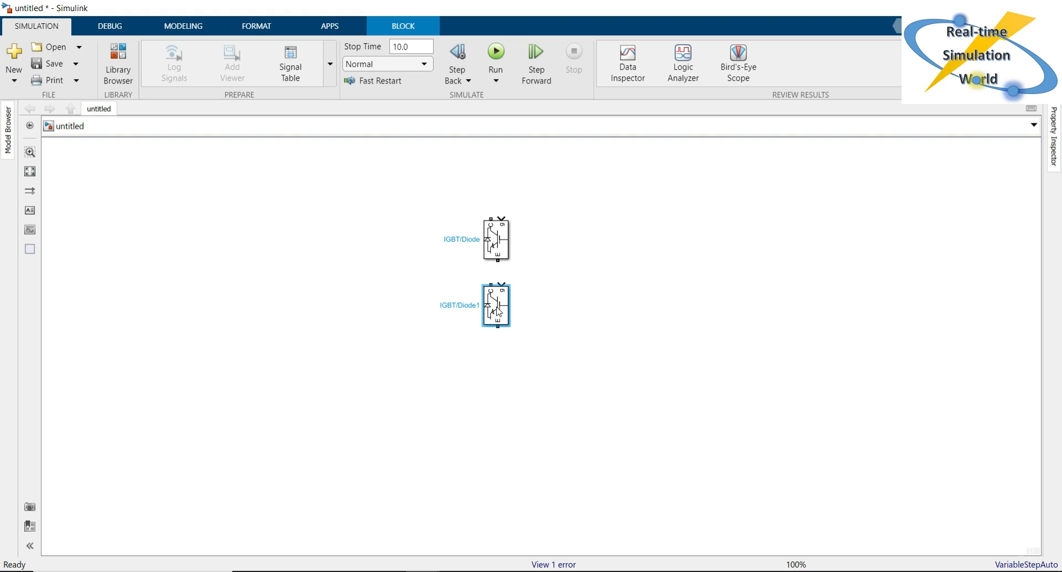
left_click(529, 303)
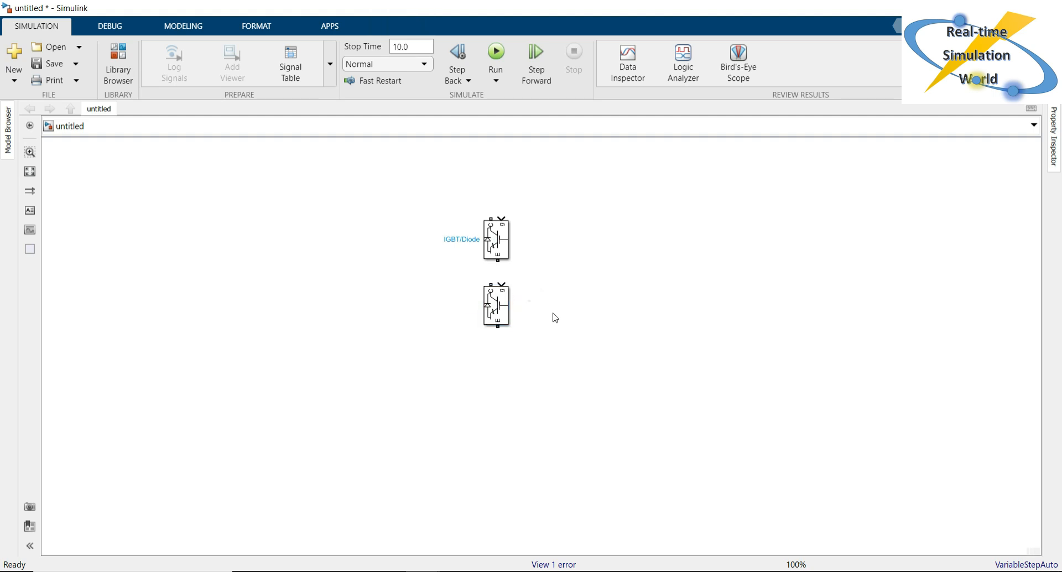
left_click(559, 288)
left_click(392, 233)
left_click(375, 248)
left_click(244, 194)
Search the block library for "rlc", add a Series RLC Branch beside the two IGBT/Diode blocks and rotate it to vertical
left_click(117, 61)
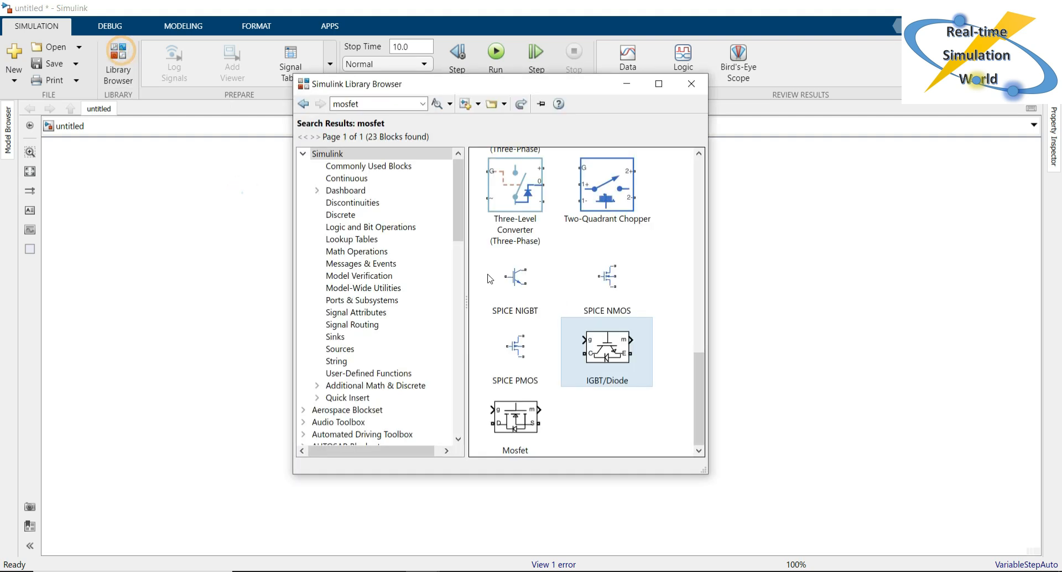
left_click(423, 105)
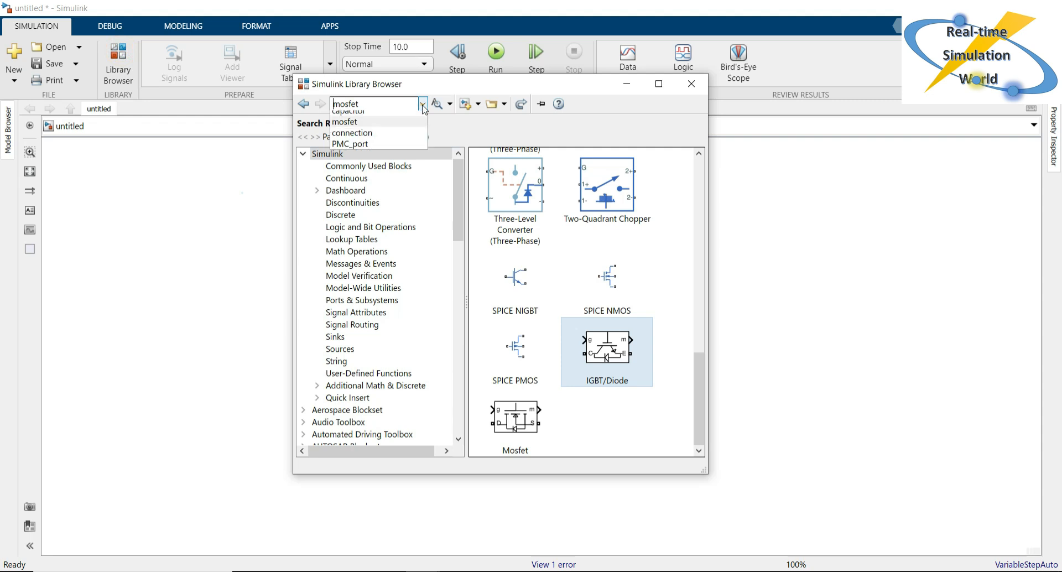
left_click(401, 118)
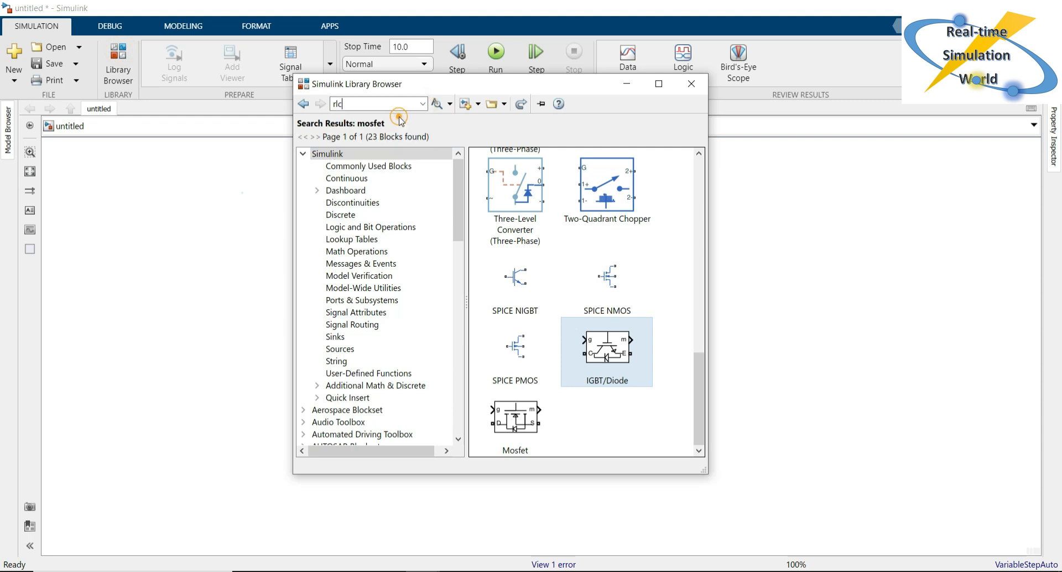
key("Return")
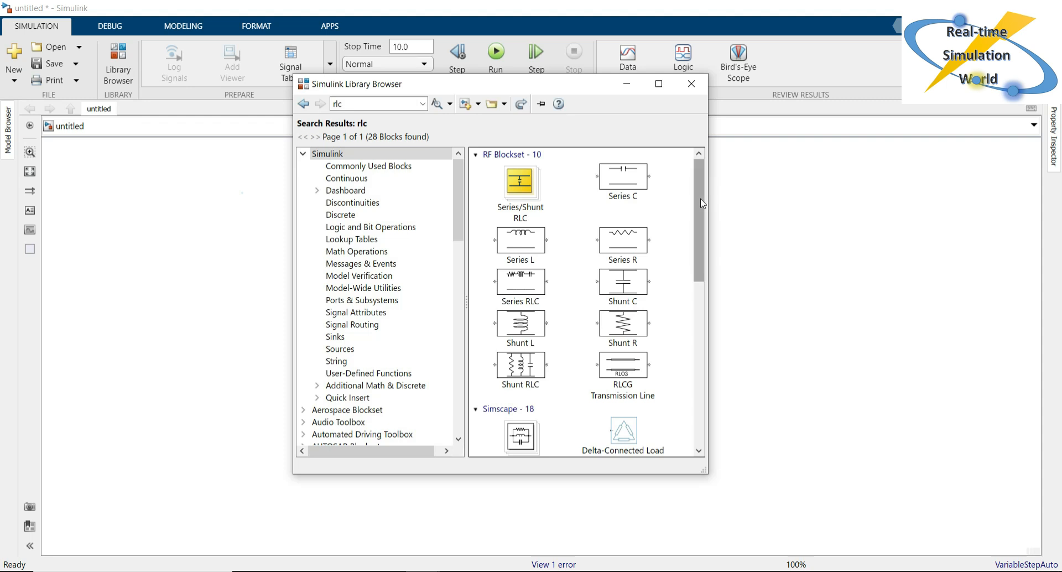
left_click_drag(702, 204, 698, 352)
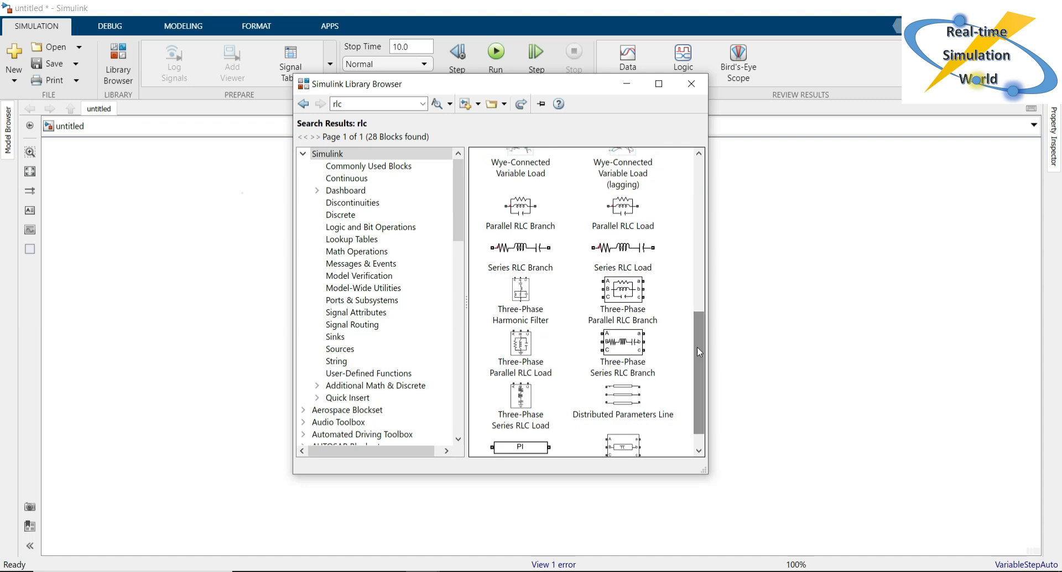
left_click_drag(506, 249, 572, 270)
left_click(826, 349)
key("ctrl+r")
Set the Series RLC Branch's branch type to C and enable setting the initial capacitor voltage
double_click(572, 269)
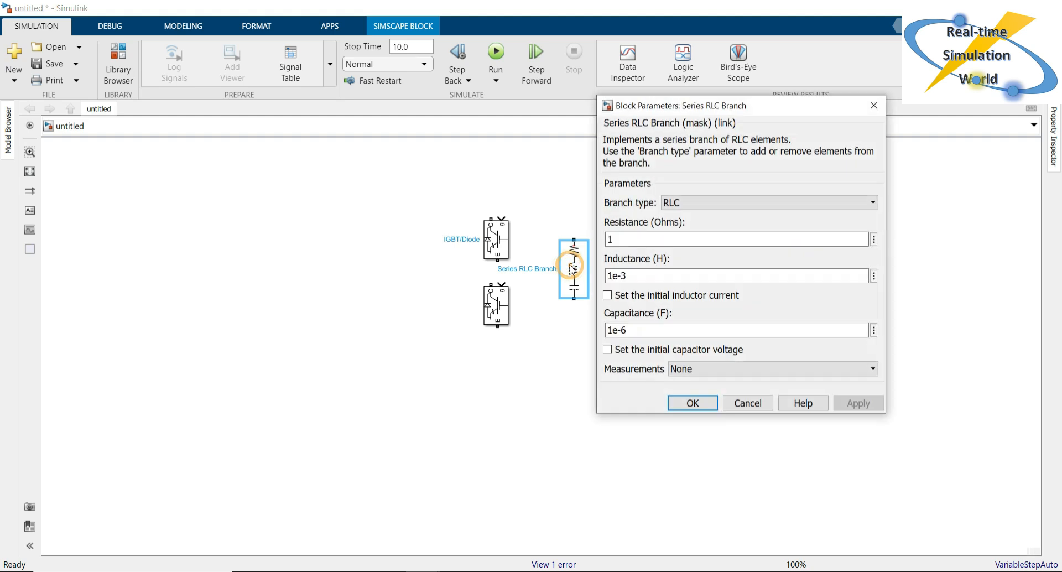
left_click(690, 209)
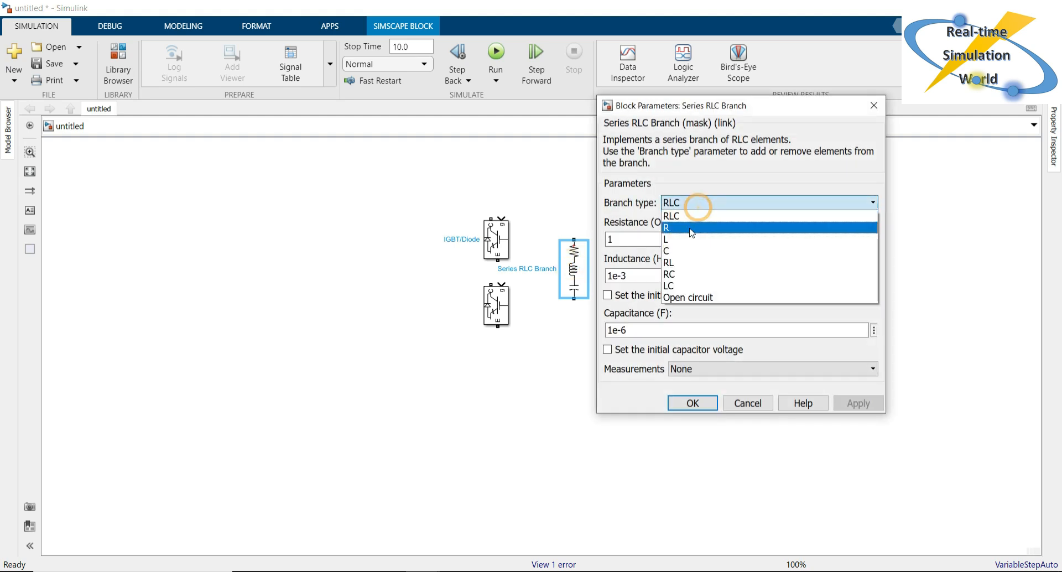
left_click(689, 256)
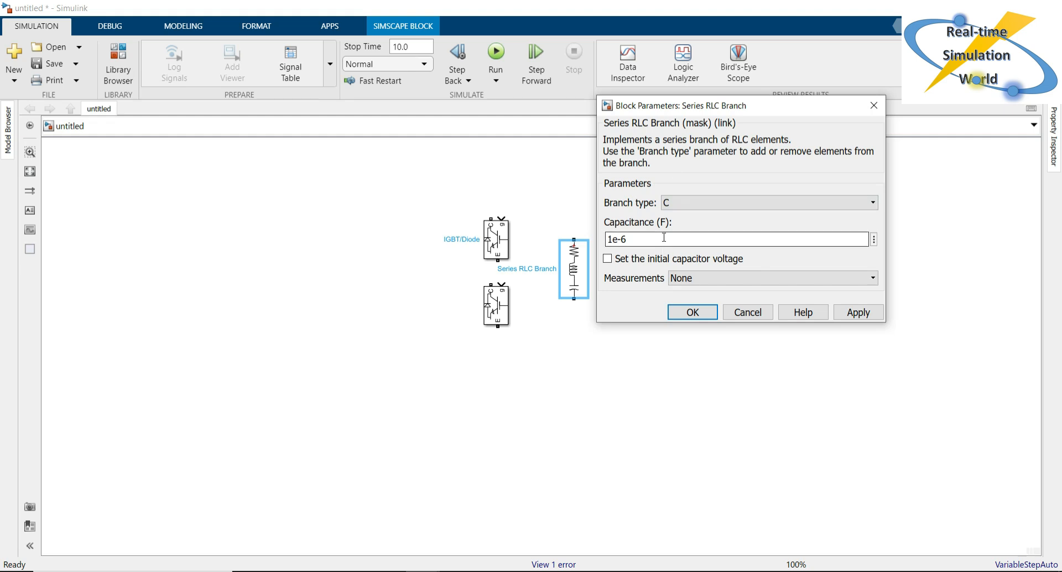
left_click(648, 260)
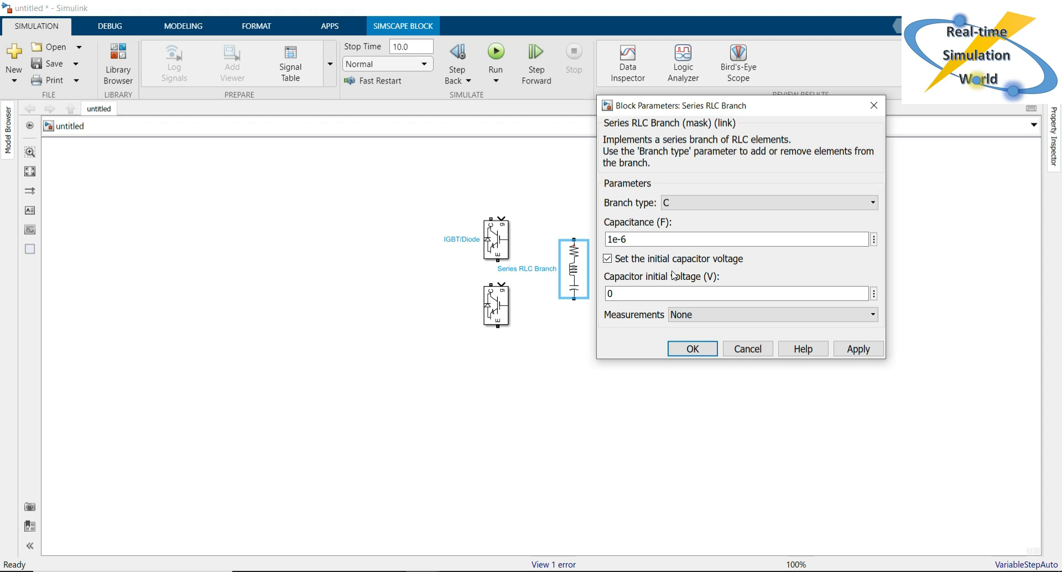
Set the capacitance of the Series RLC Branch to the variable Cp
triple_click(674, 238)
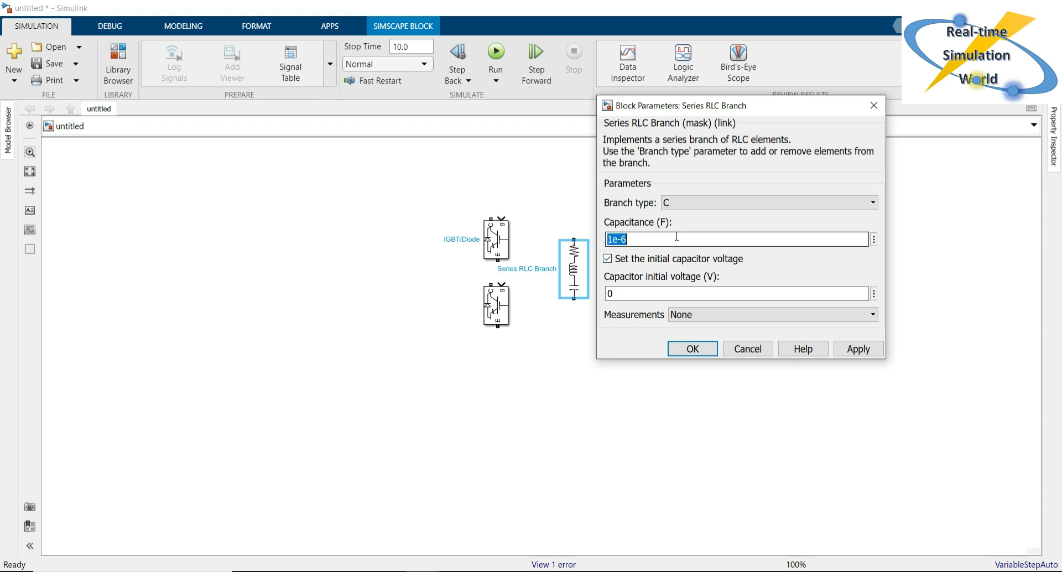
left_click_drag(762, 110, 794, 202)
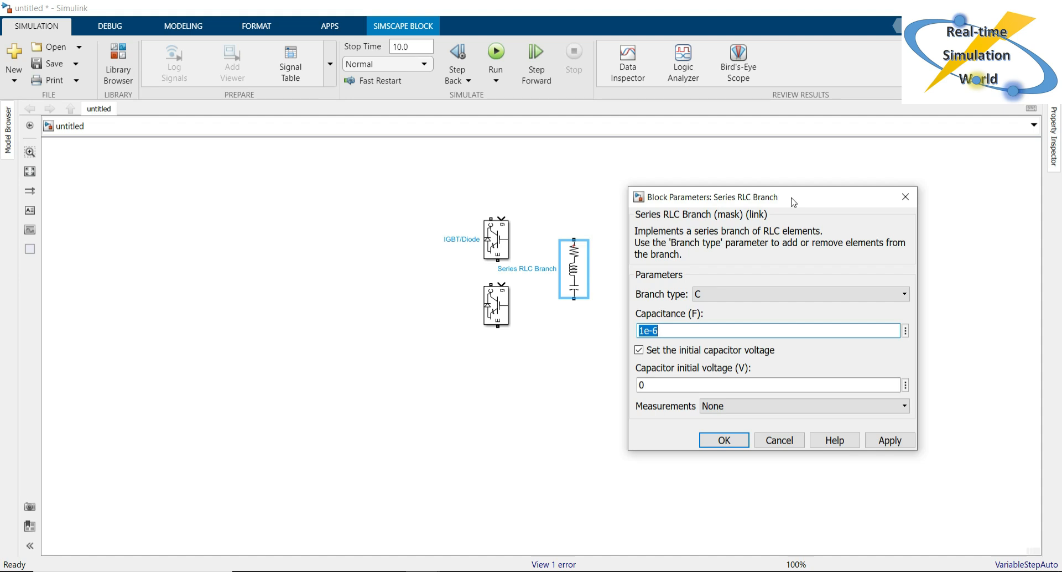
left_click_drag(794, 202, 776, 200)
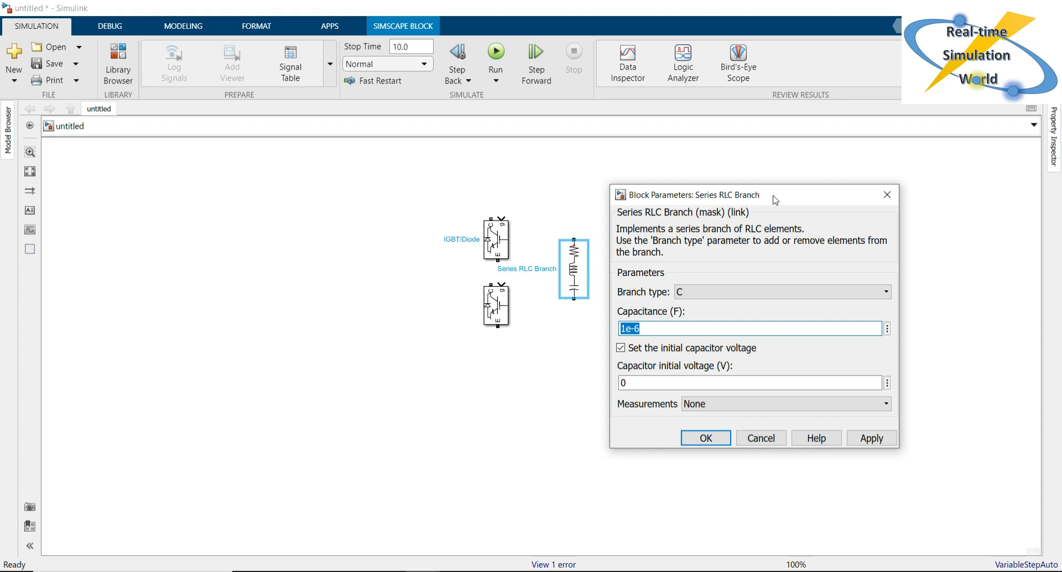
type("c")
type("Cp")
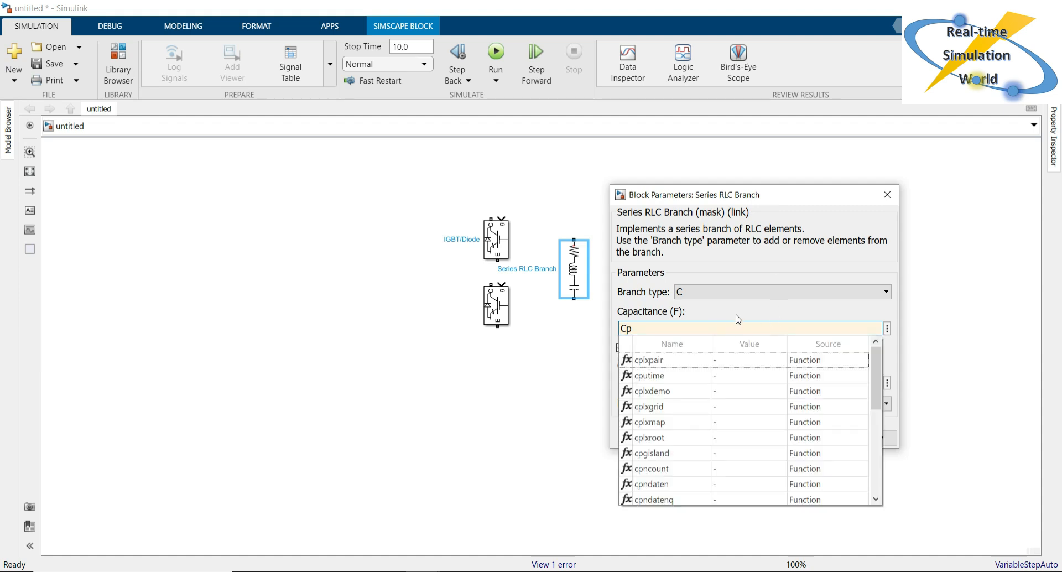
left_click(737, 315)
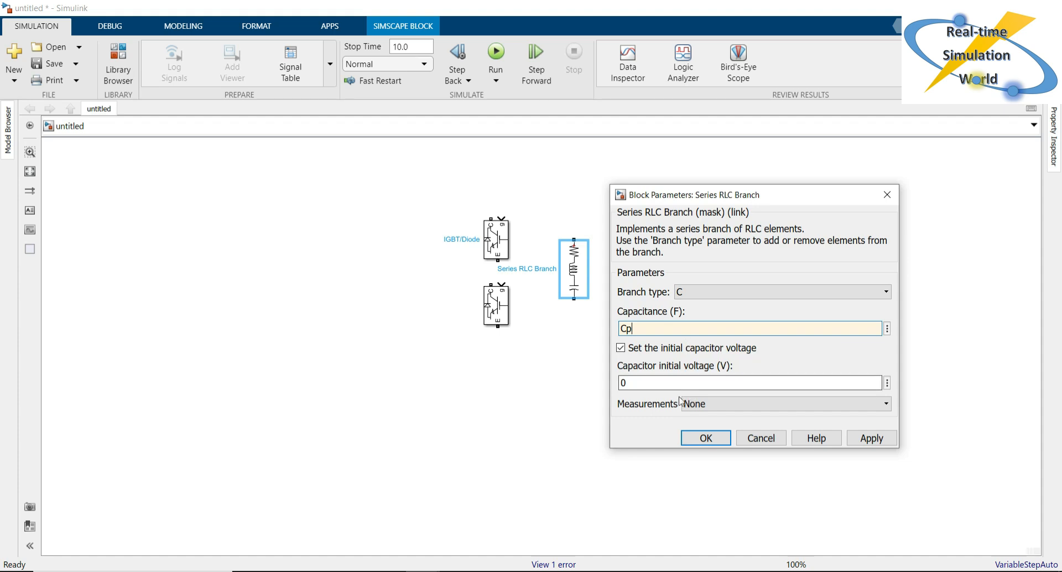
Set the capacitor initial voltage to the variable Cv and apply the block parameters
left_click(671, 384)
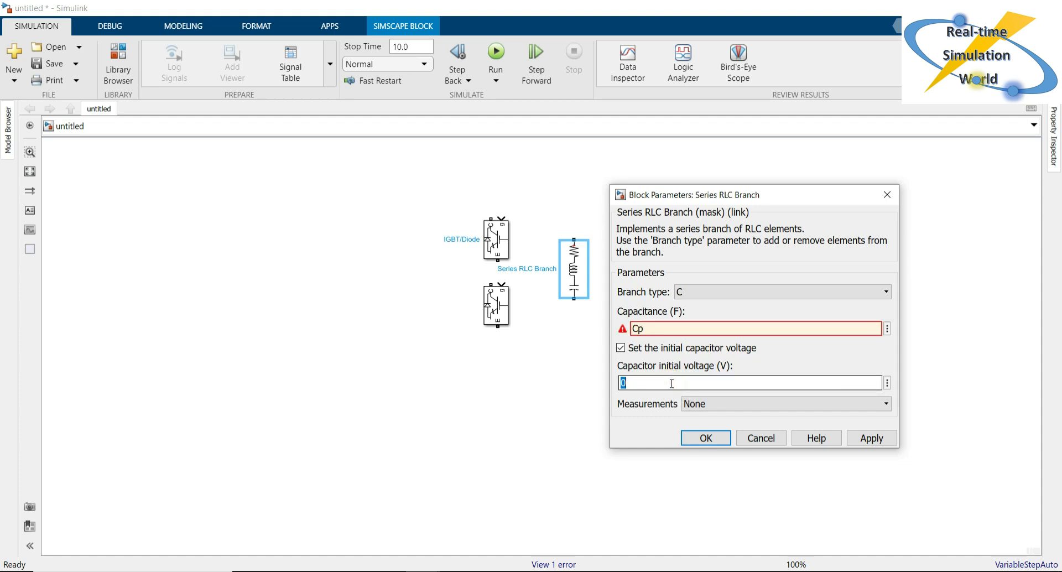
type("Cv")
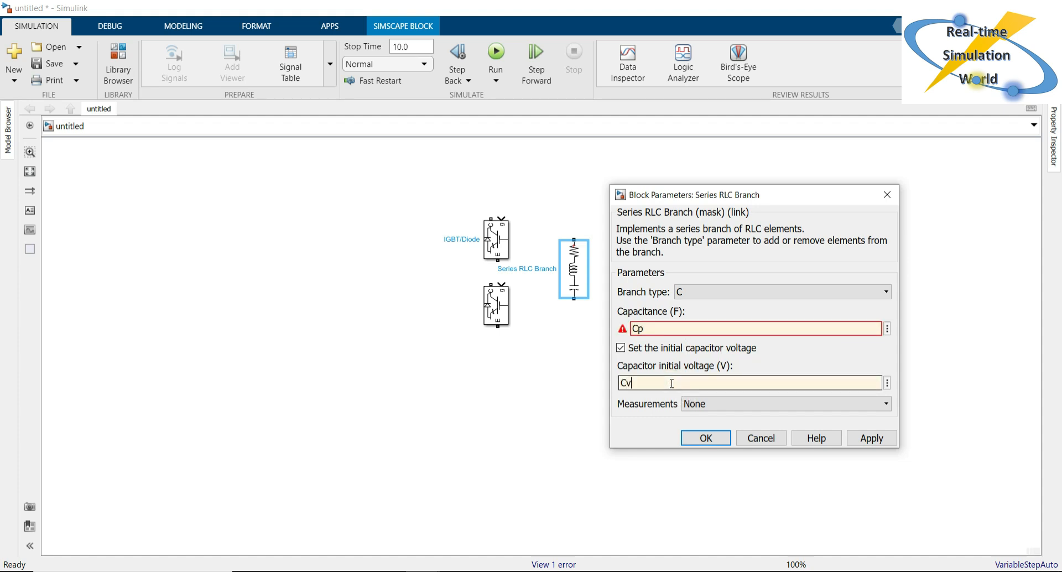
left_click(759, 356)
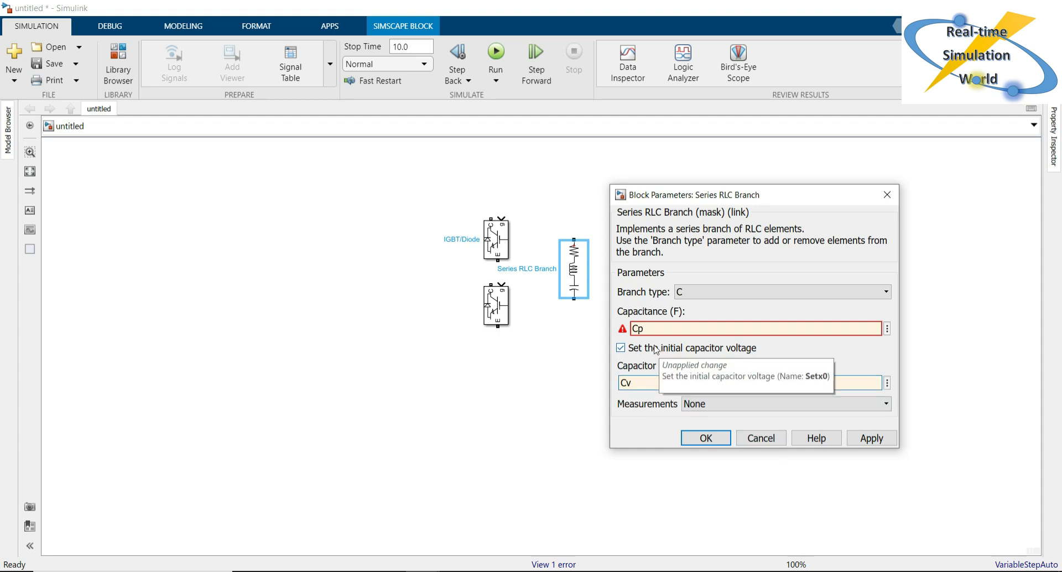
mouse_move(672, 325)
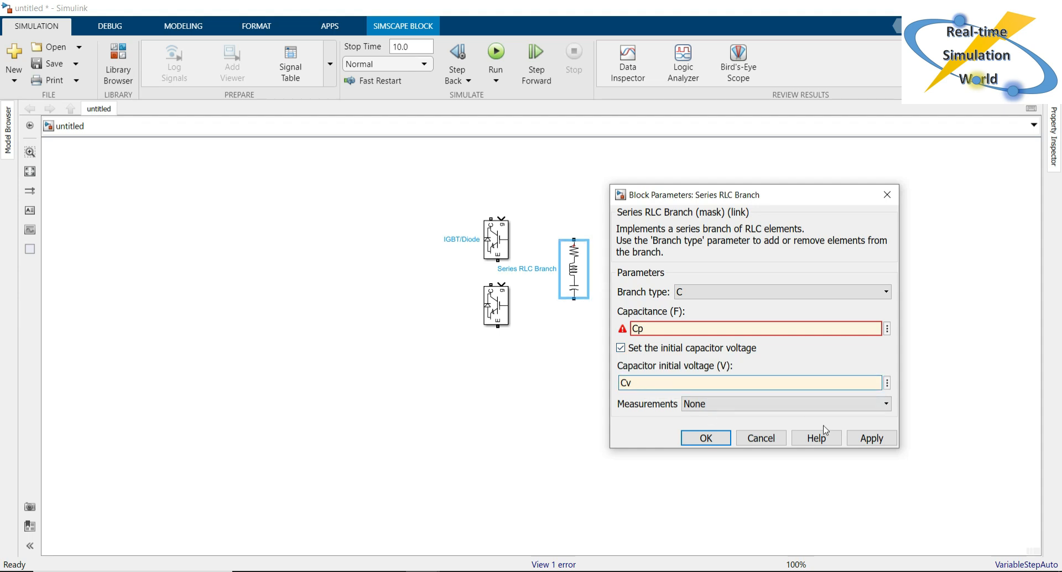
left_click(871, 438)
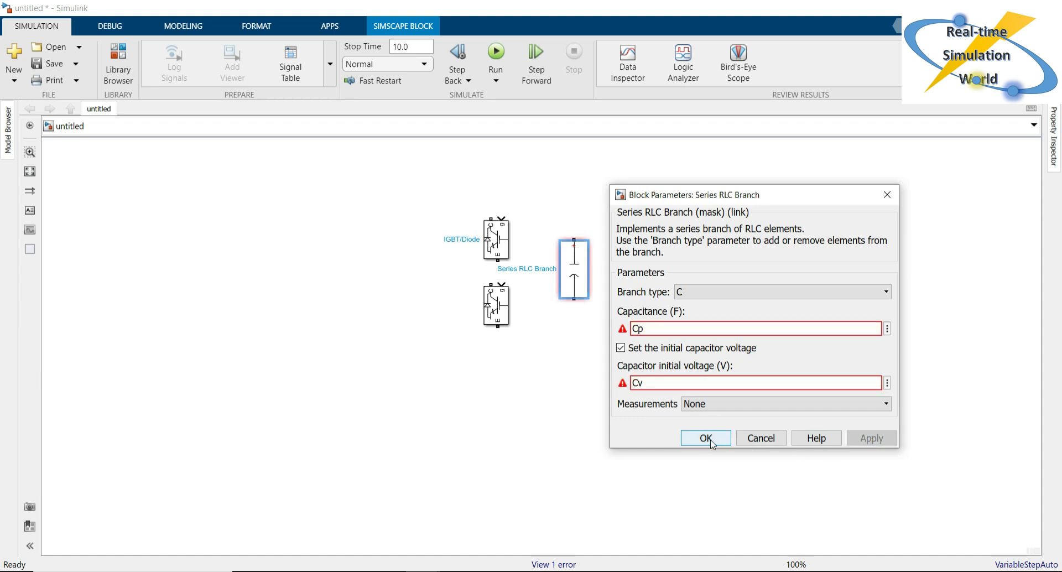
left_click(708, 438)
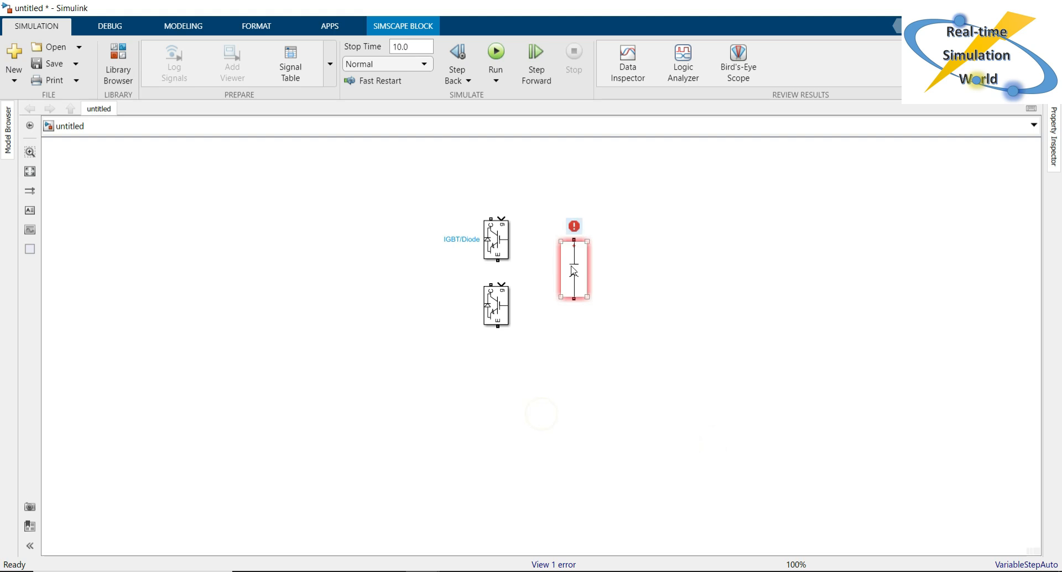
mouse_move(578, 228)
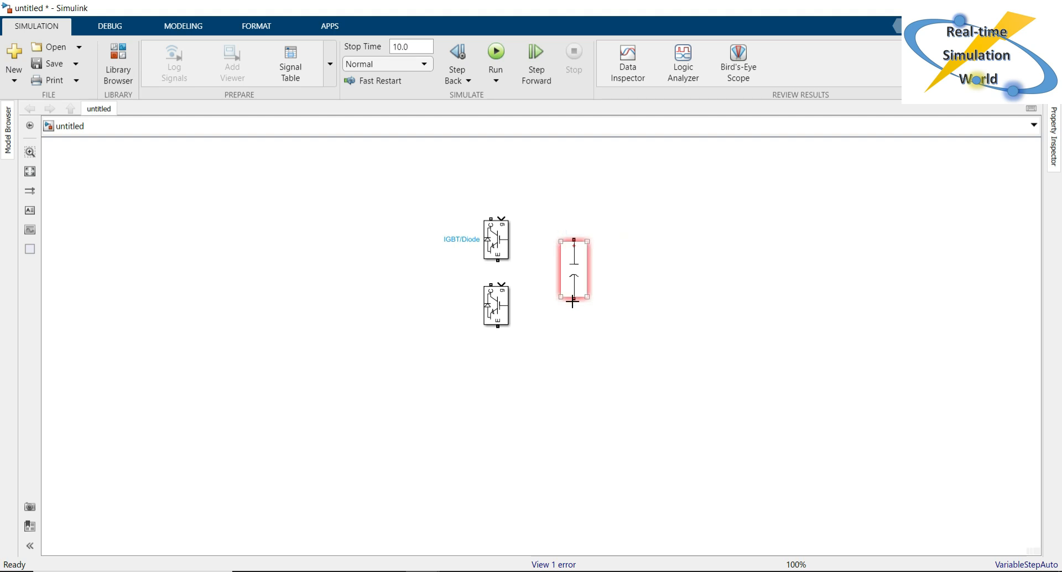
left_click(505, 404)
Switch to the MATLAB window and create a new script with a blank first line
mouse_move(422, 571)
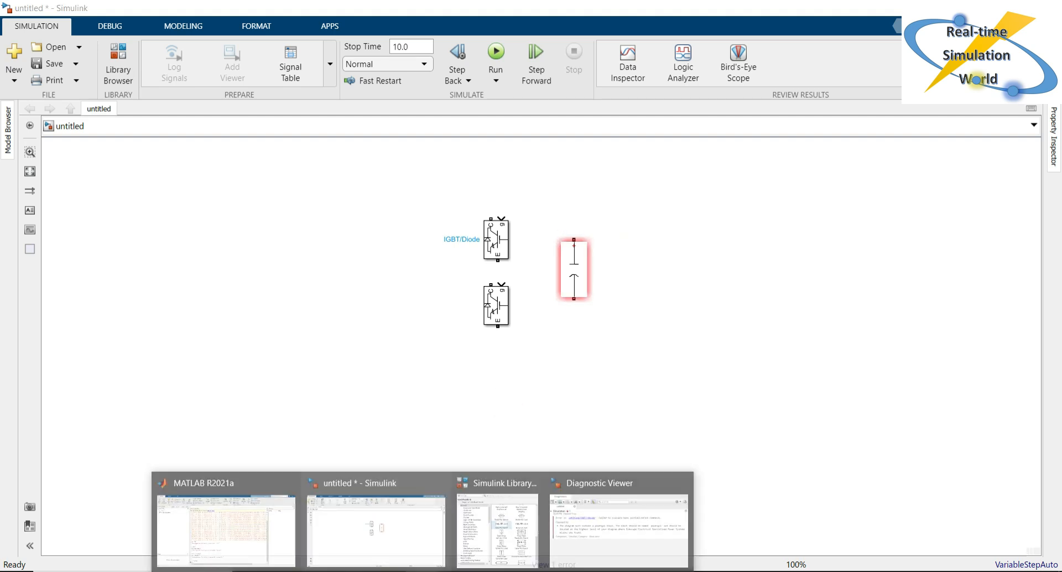
left_click(360, 525)
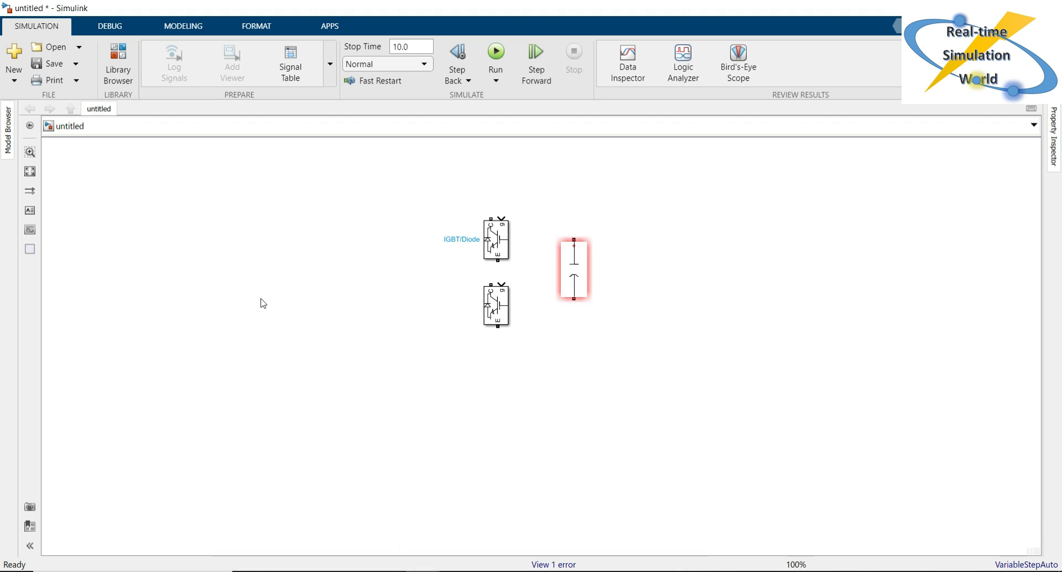
mouse_move(420, 571)
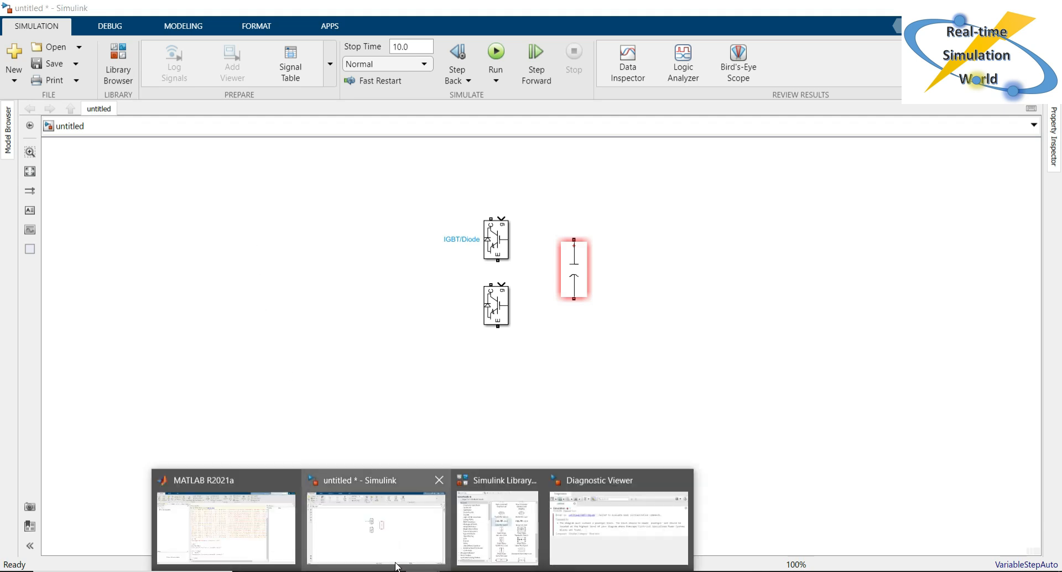
left_click(226, 522)
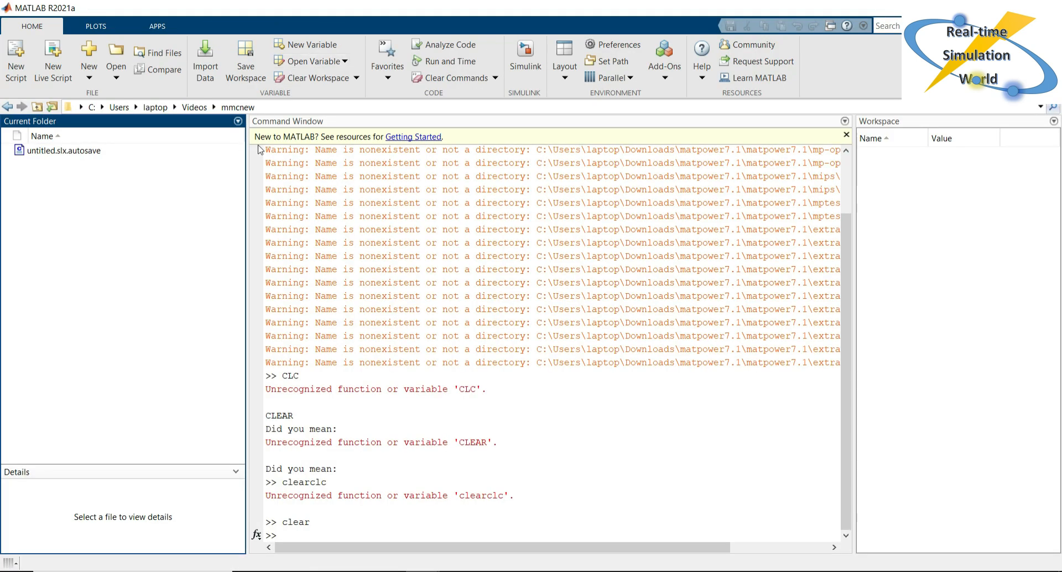
left_click(26, 61)
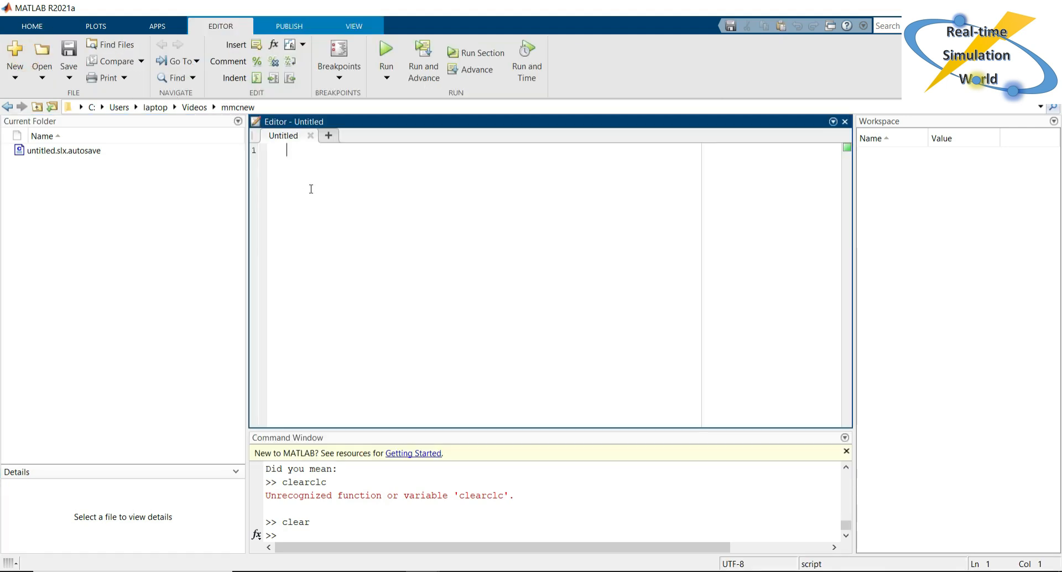
key("Return")
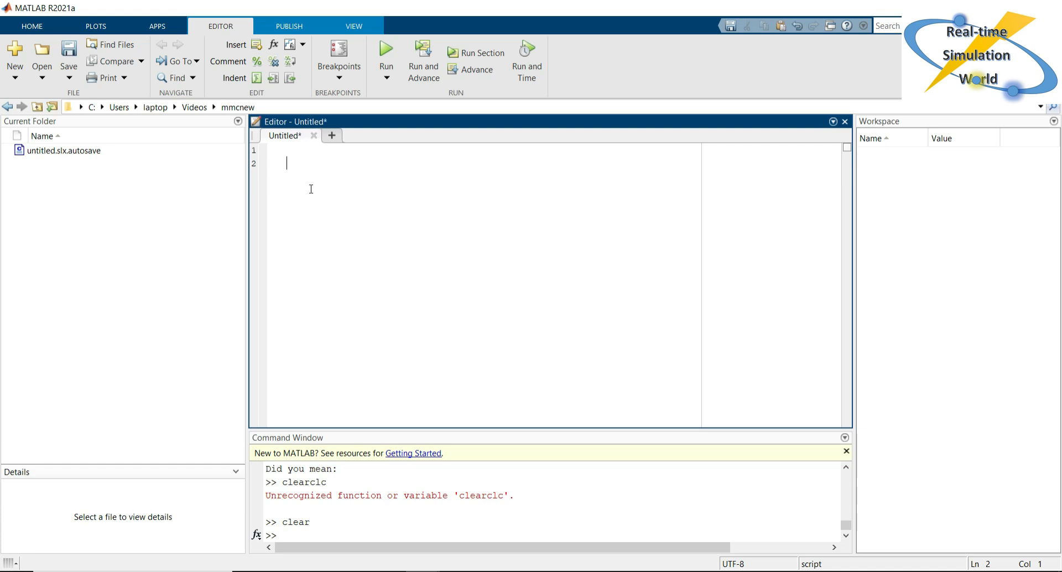
Add the commands clc; and clear; on separate lines of the script
type("clc;")
key("Return")
type("clear all")
Define the capacitor variables in the script with the lines Cp=5000e-6; and Cv=0;
type("cp=5000e-3;")
key("BackSpace")
type("6; ")
type("Cv")
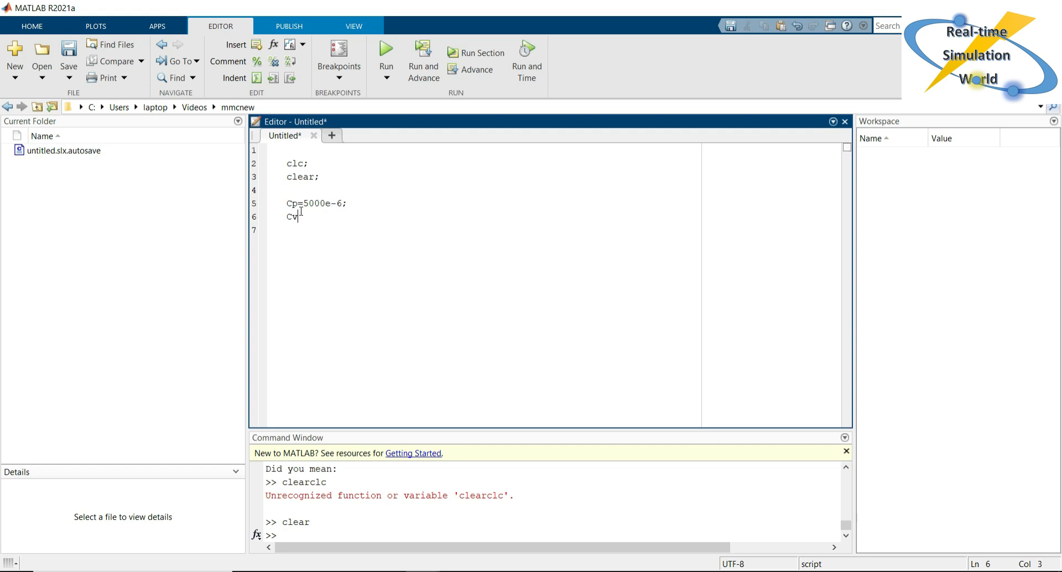
type("=0;")
Save the script under the file name parameter and run it to load its variables into the workspace
key("ctrl+s")
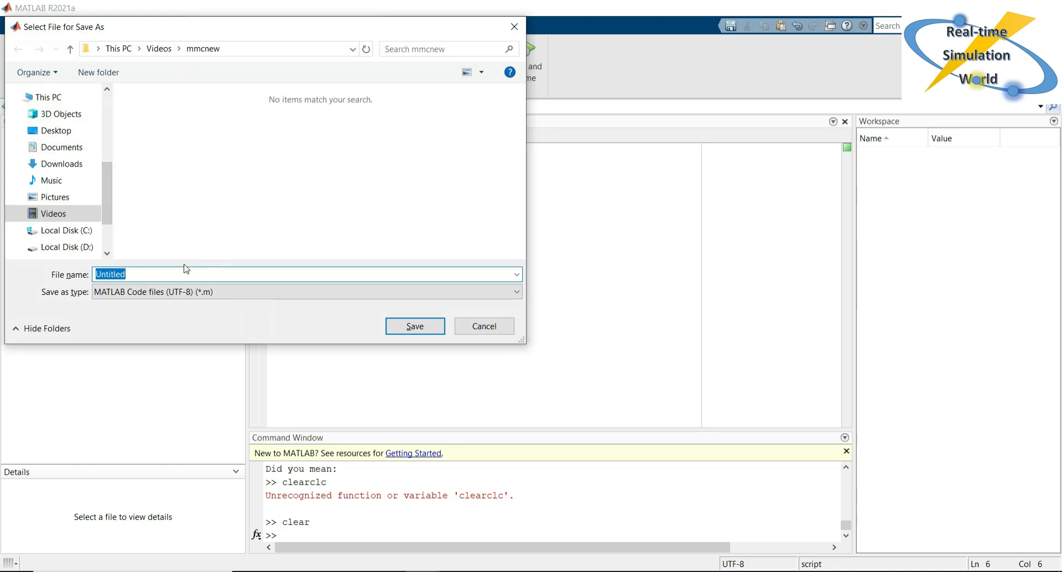
type("parameter")
key("Return")
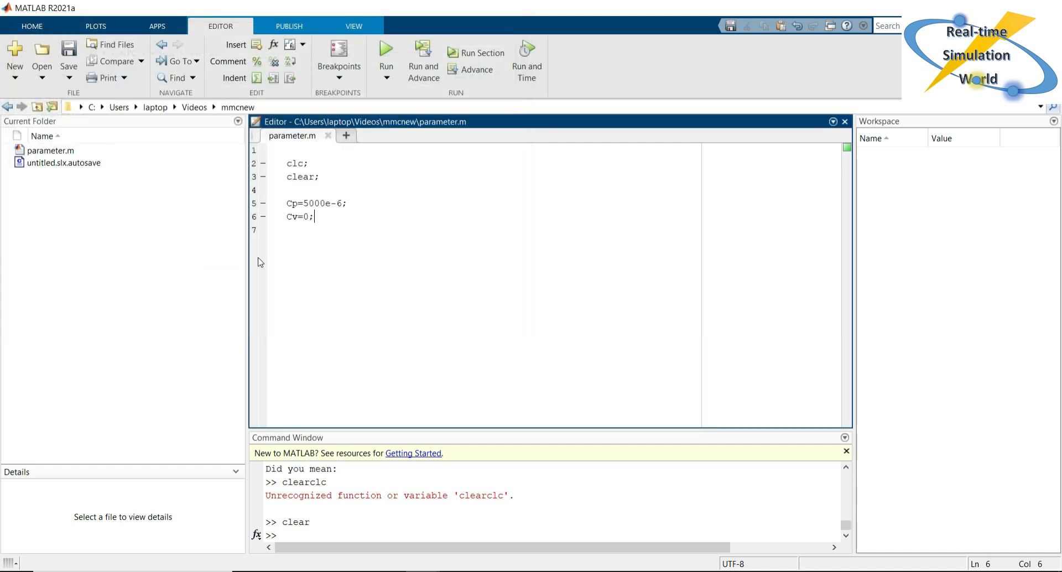
left_click(386, 50)
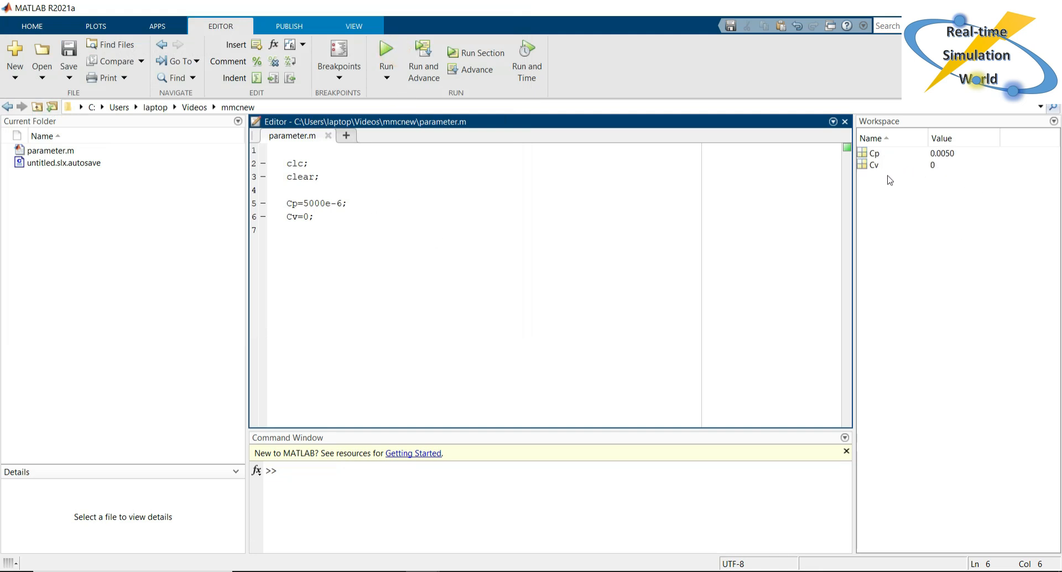
Switch to the Simulink model and inspect the workspace variable Cp behind the Series RLC Branch capacitance, closing the dialogs without changes
left_click(980, 8)
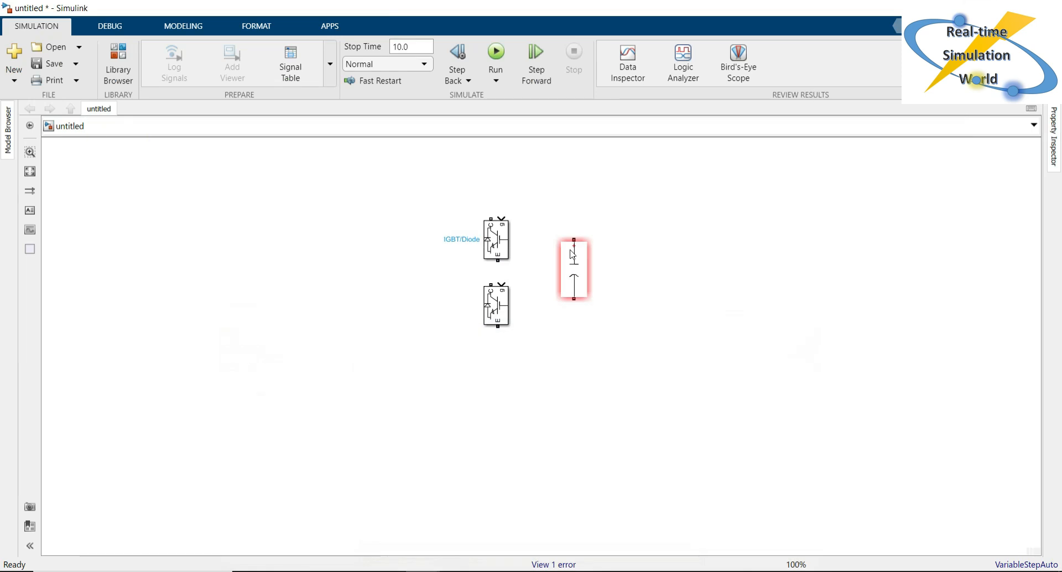
left_click(562, 379)
double_click(574, 268)
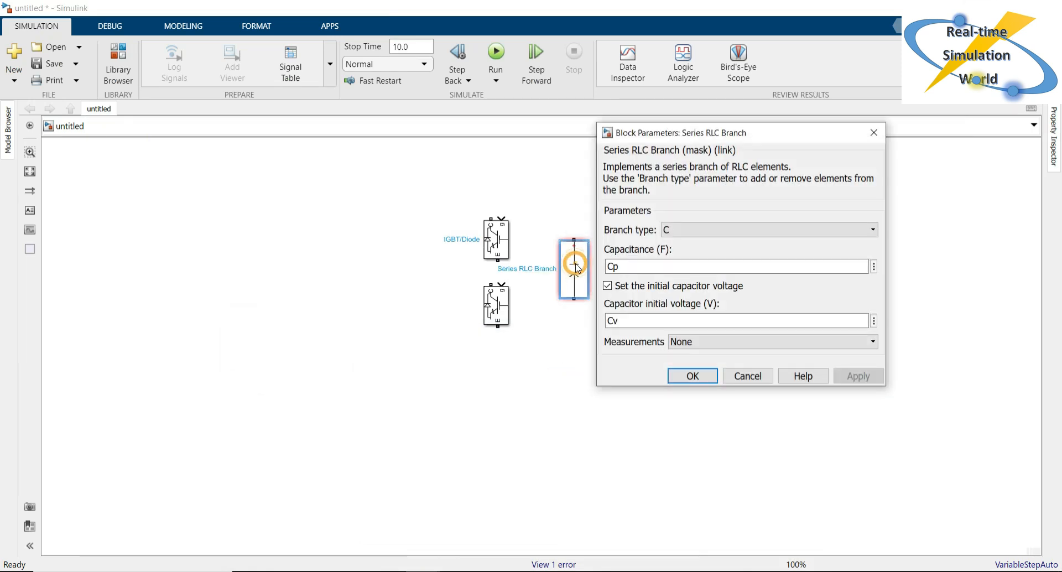
left_click(874, 268)
mouse_move(935, 275)
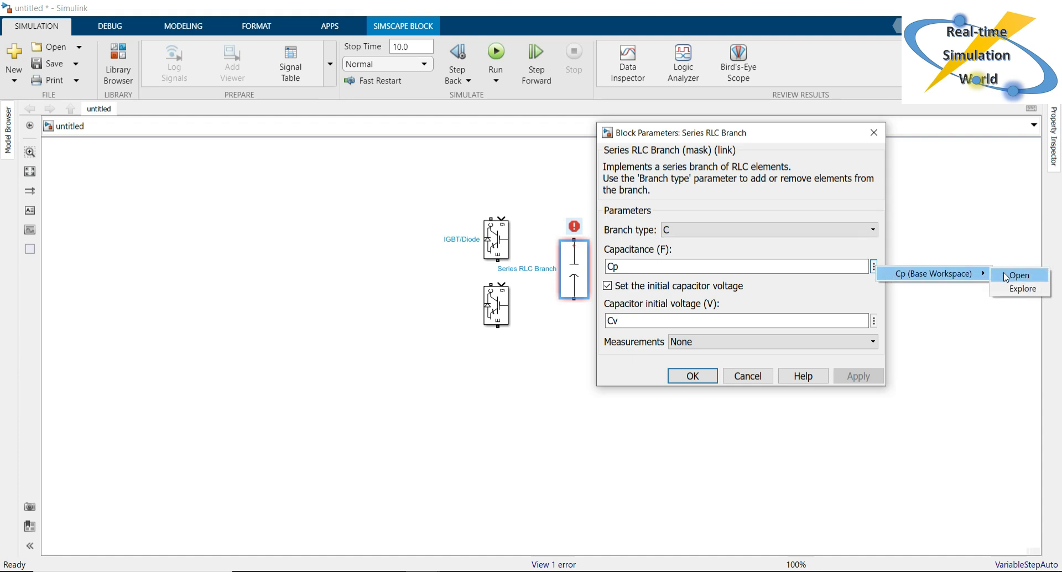
left_click(1032, 279)
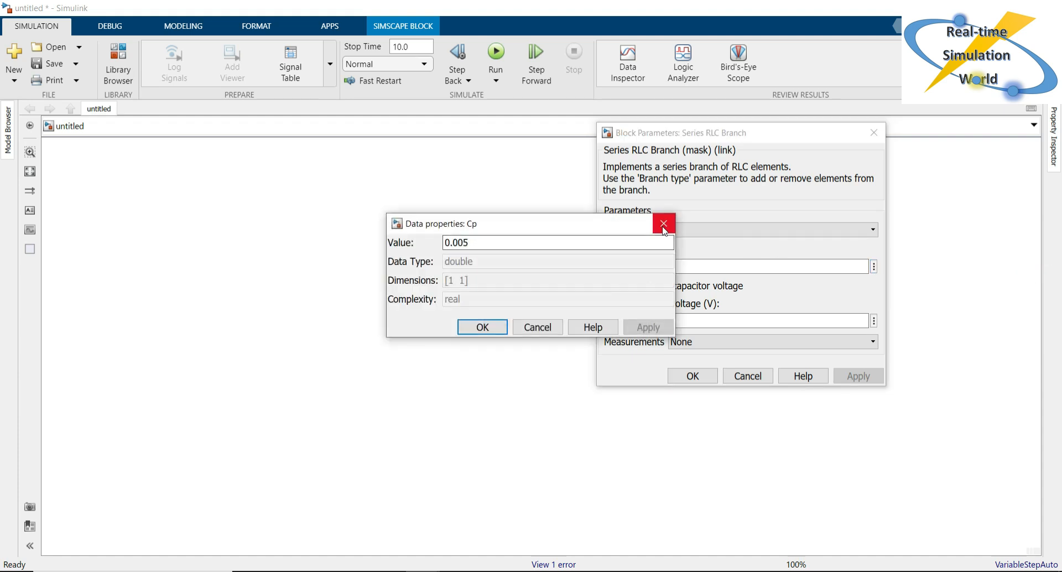
left_click(661, 223)
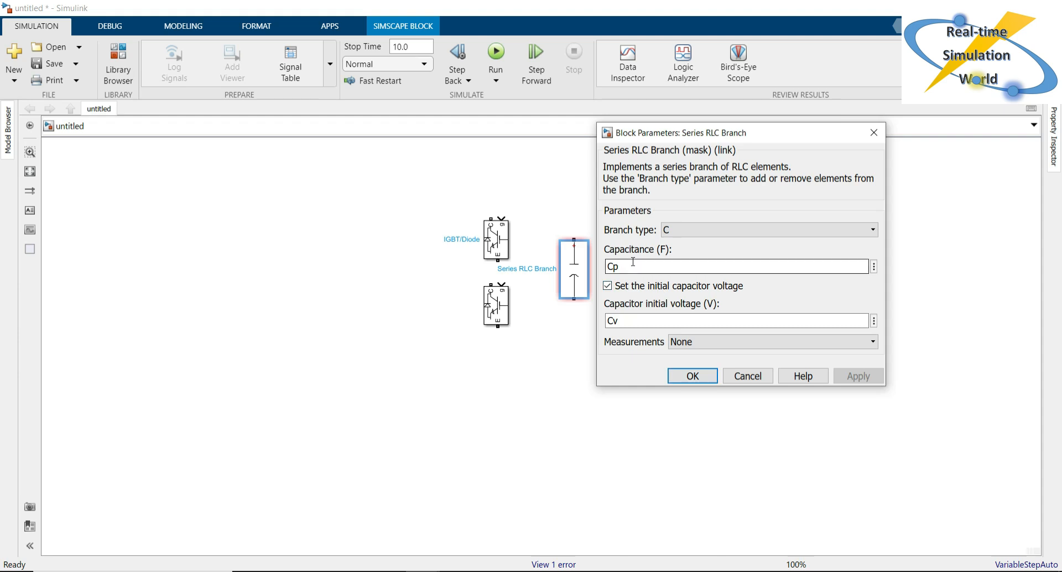
left_click(691, 375)
left_click(575, 350)
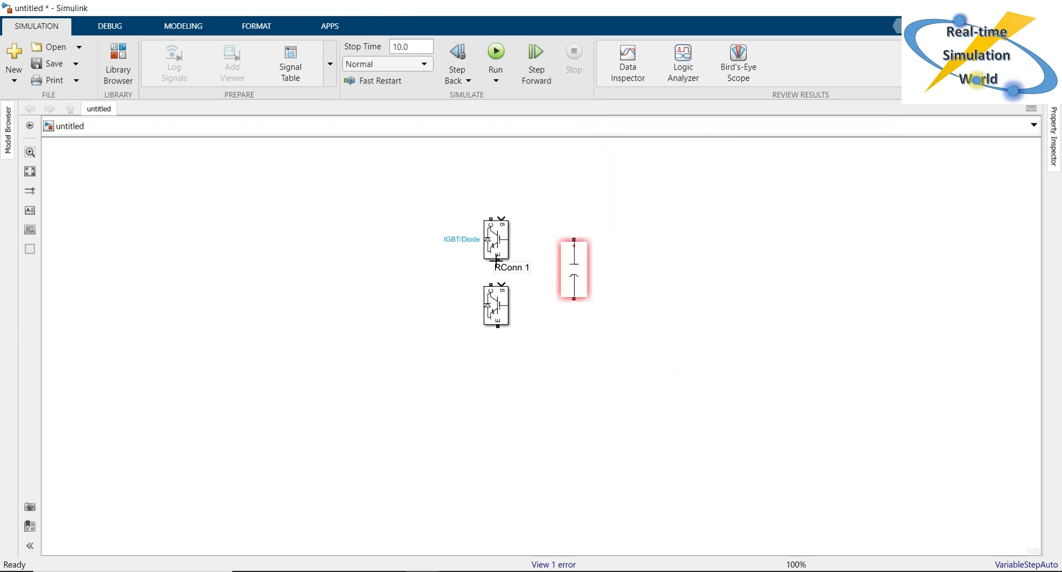
Connect the two IGBT/Diode switches in series and wire the capacitor between the upper switch's collector and the lower switch's emitter
left_click(496, 258)
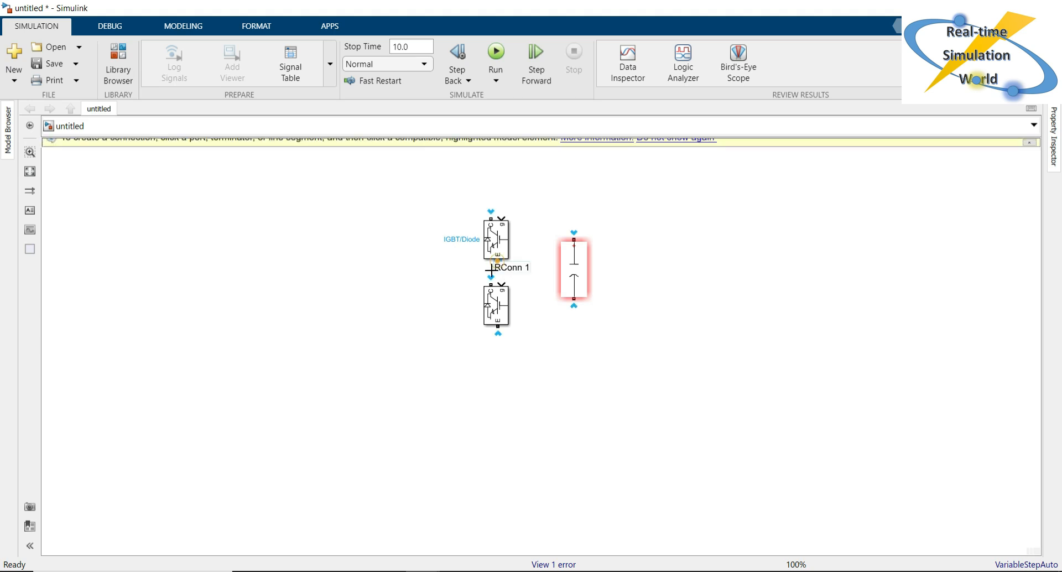
left_click(490, 277)
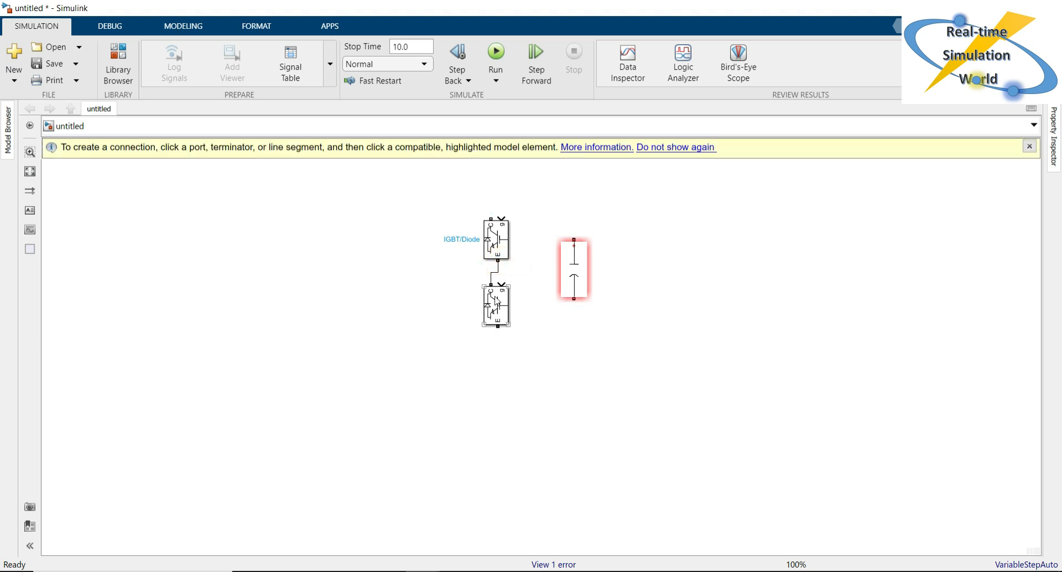
left_click(490, 217)
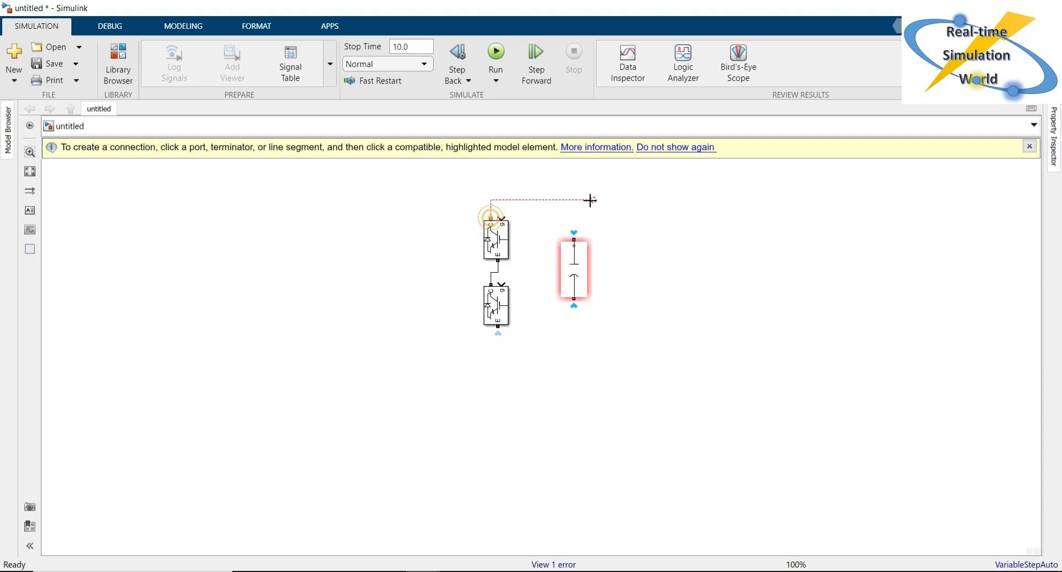
left_click(574, 237)
left_click(574, 238)
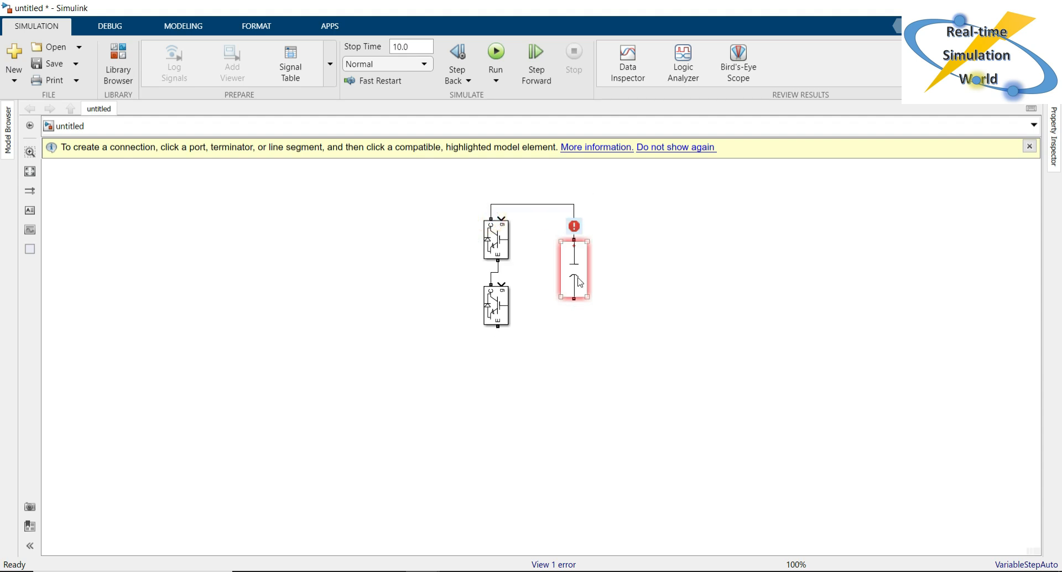
left_click(575, 299)
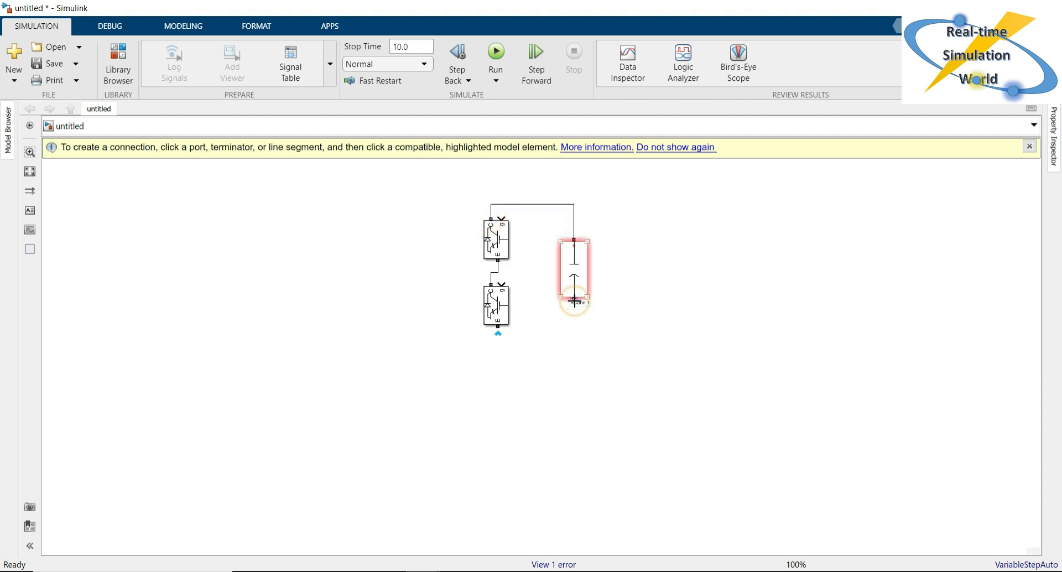
left_click(498, 327)
left_click(548, 399)
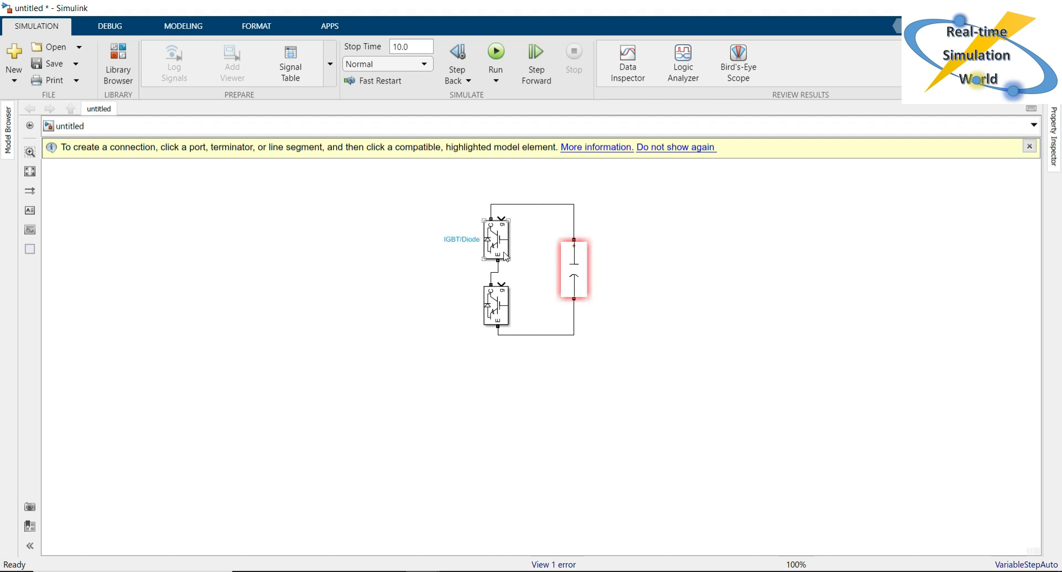
Duplicate the complete two-switch and capacitor module and place the copy directly below the original
left_click(423, 274)
left_click_drag(464, 198, 608, 347)
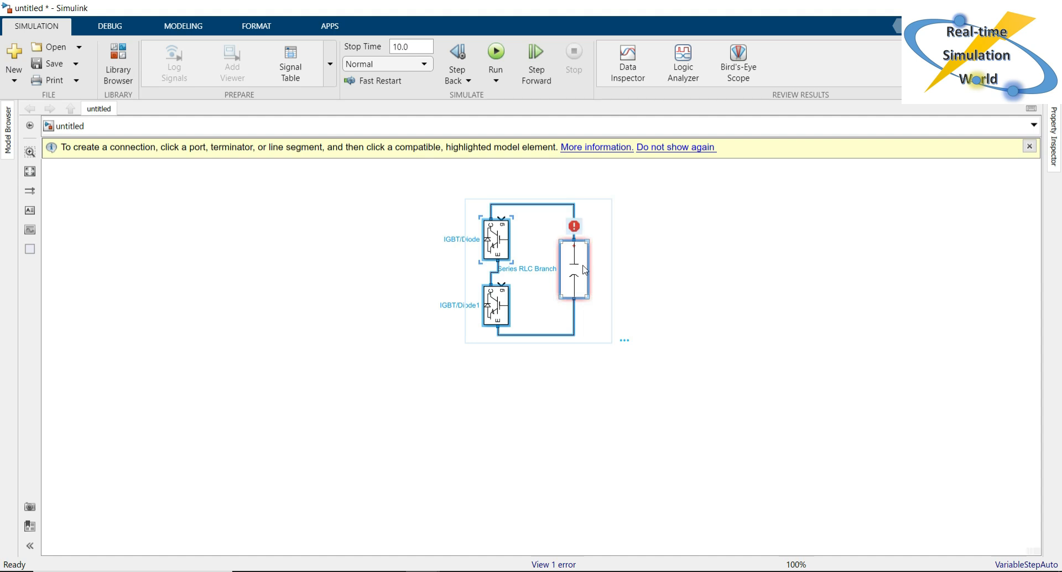
left_click_drag(585, 269, 584, 422)
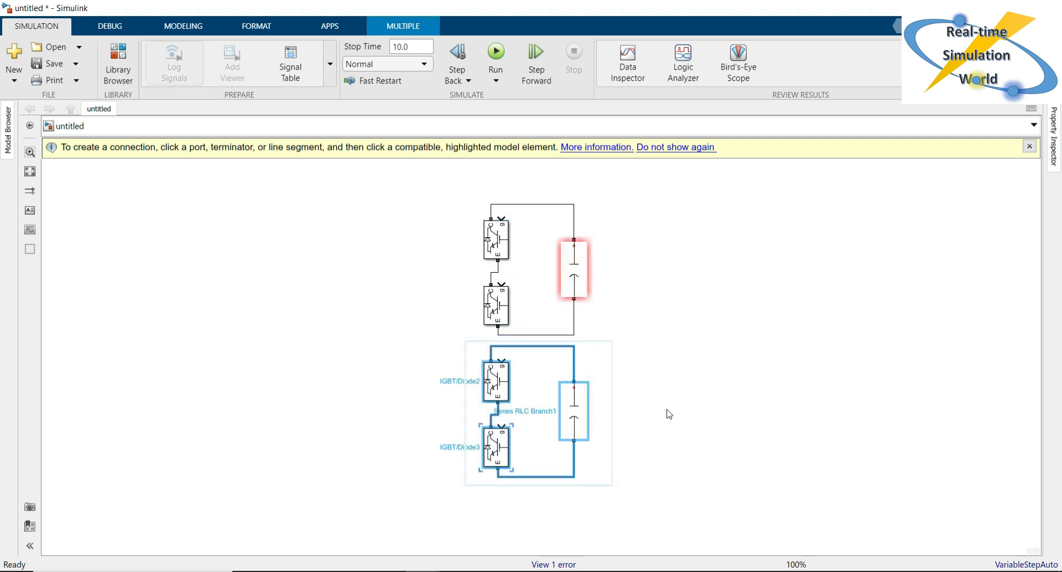
Duplicate the second switch-and-capacitor module and place the copy beneath it as the third module
left_click(638, 529)
scroll(639, 548, "down", 5)
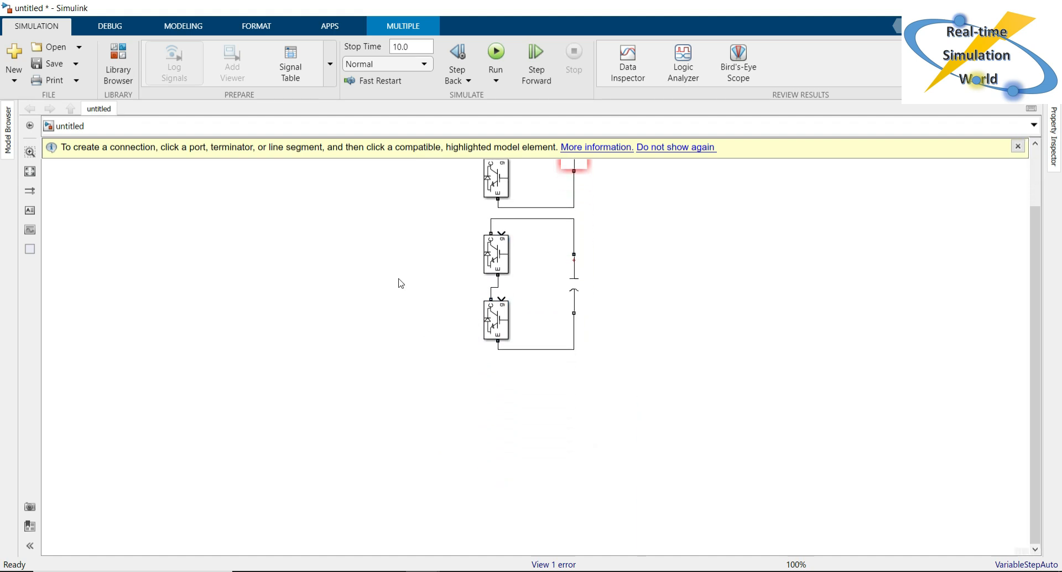
left_click_drag(464, 215, 600, 374)
left_click_drag(492, 326, 499, 487)
left_click_drag(659, 460, 652, 563)
Select only the third module and place a copy of it underneath as the fourth module
left_click_drag(479, 198, 608, 340)
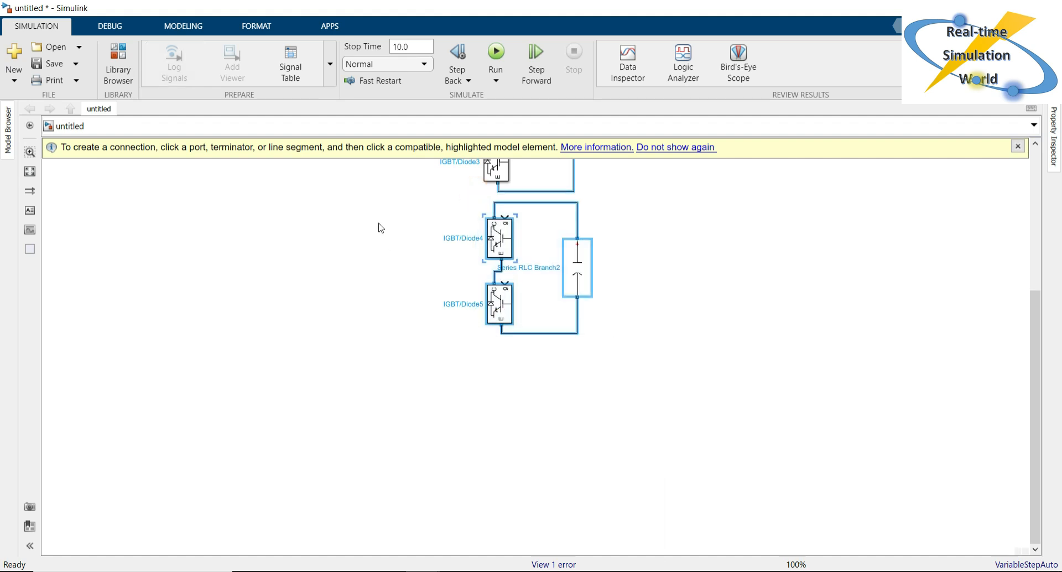
left_click(379, 224)
left_click_drag(471, 204, 625, 359)
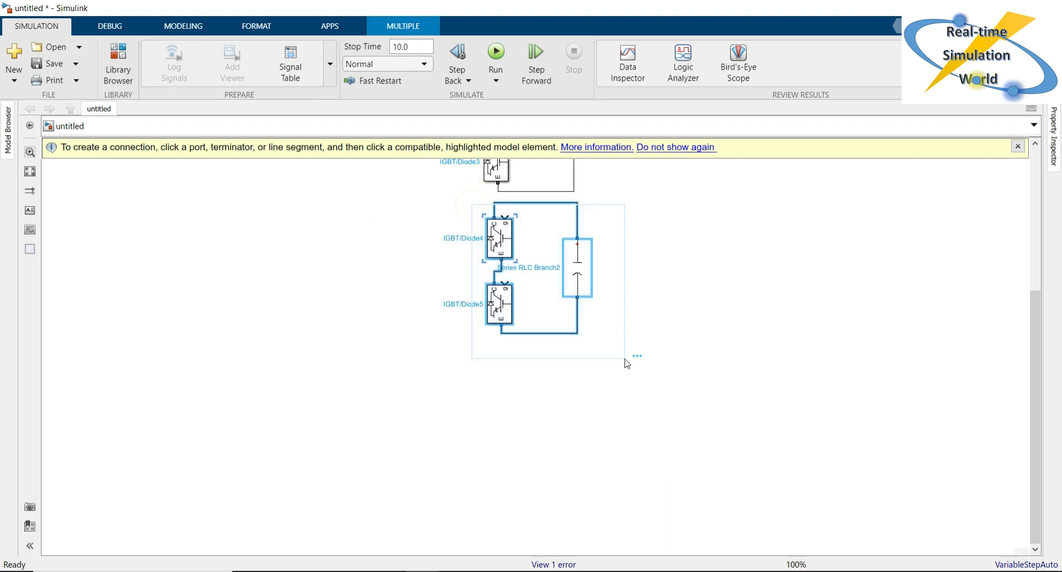
left_click(581, 267)
left_click_drag(580, 272, 587, 418)
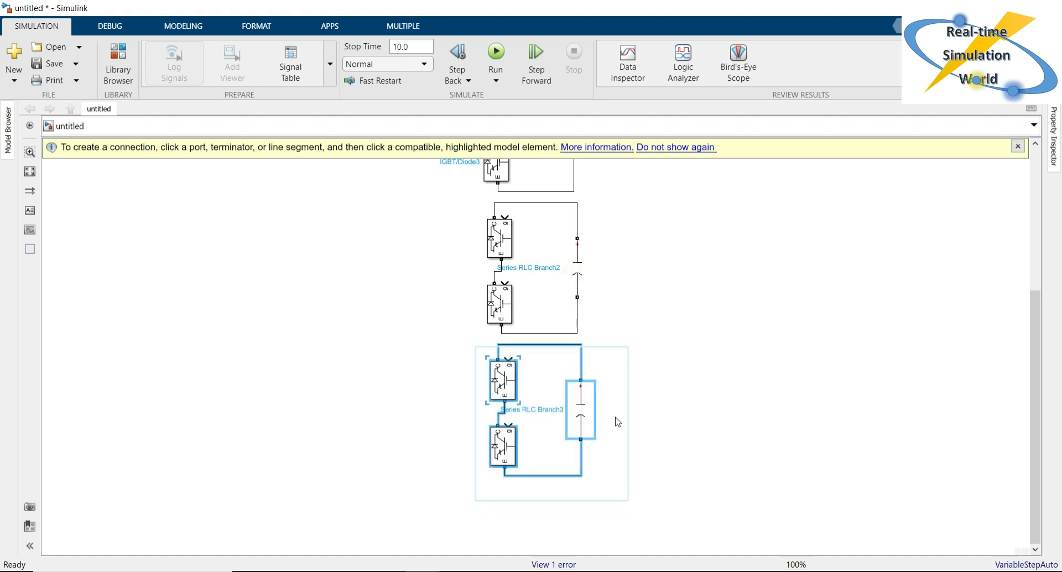
Return to the first module of the stack and dismiss the connection hint above the model canvas
left_click(1002, 451)
left_click_drag(1038, 450, 1059, 269)
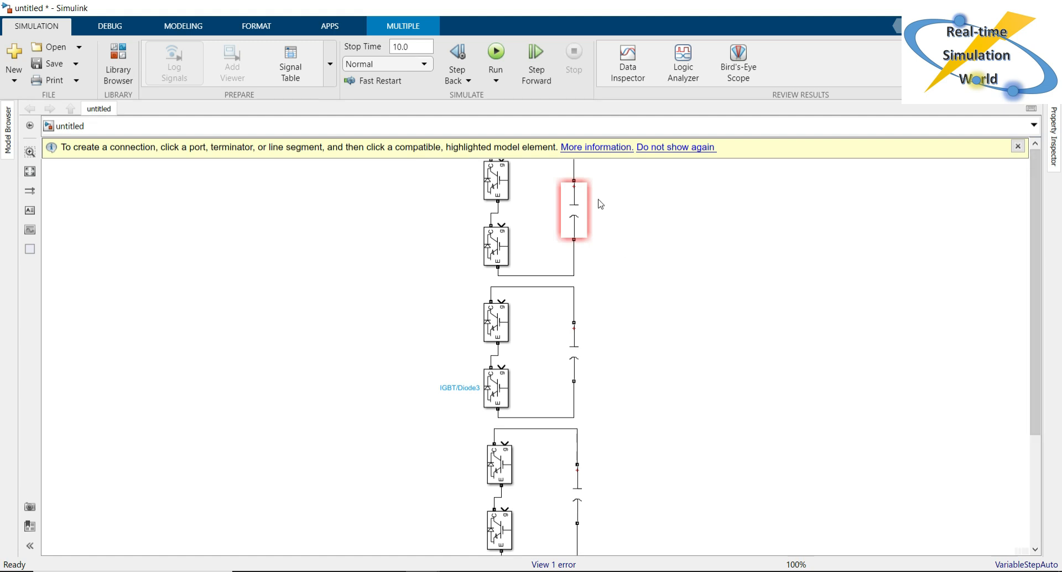
left_click_drag(628, 198, 640, 158)
left_click(1018, 146)
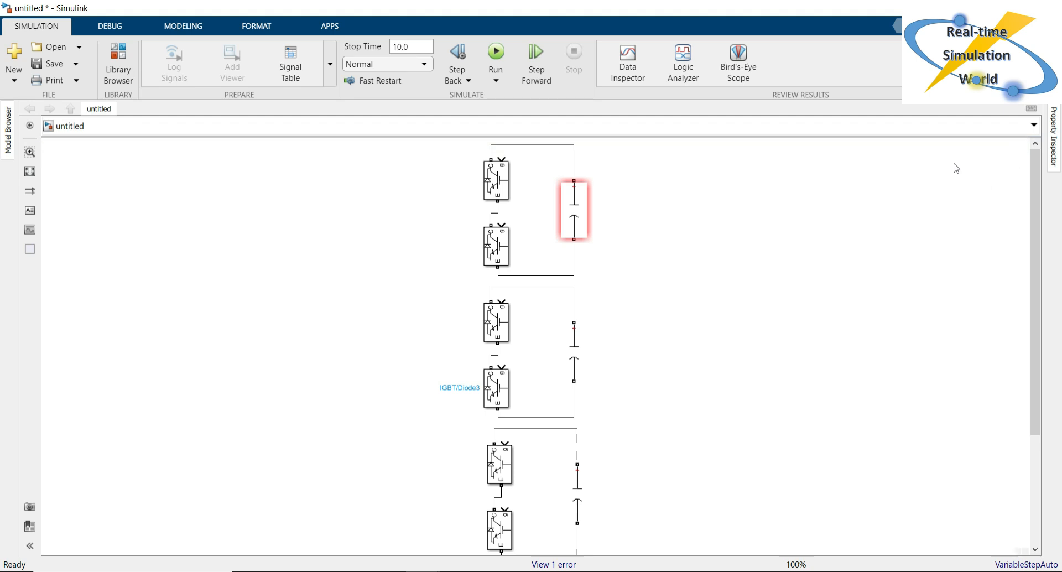
scroll(949, 143, "up", 3)
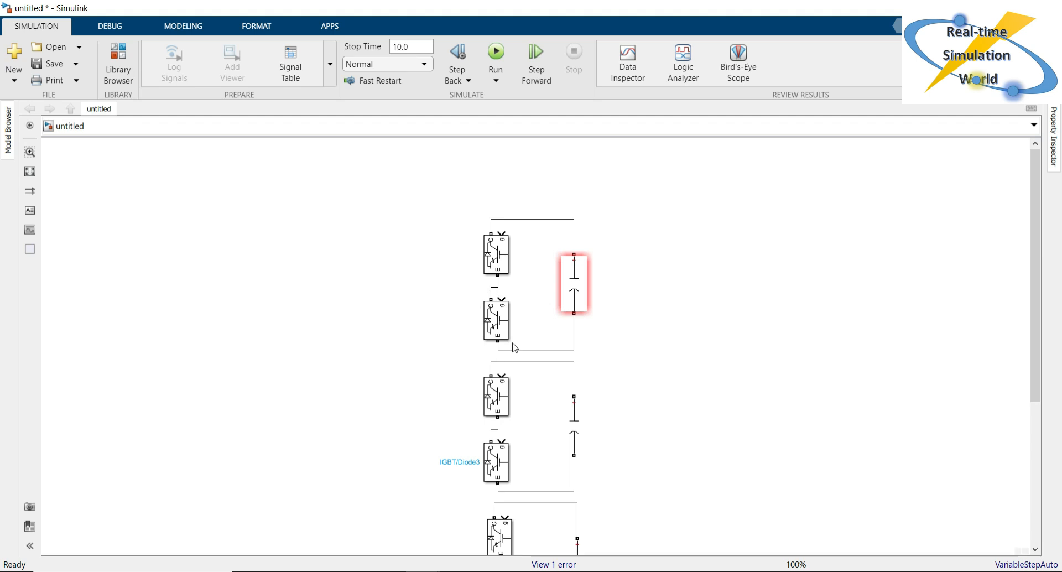
Try to rewire the first module's switch midpoint to the second module's midpoint, and delete that link
left_click(496, 314)
left_click(496, 286)
key("Delete")
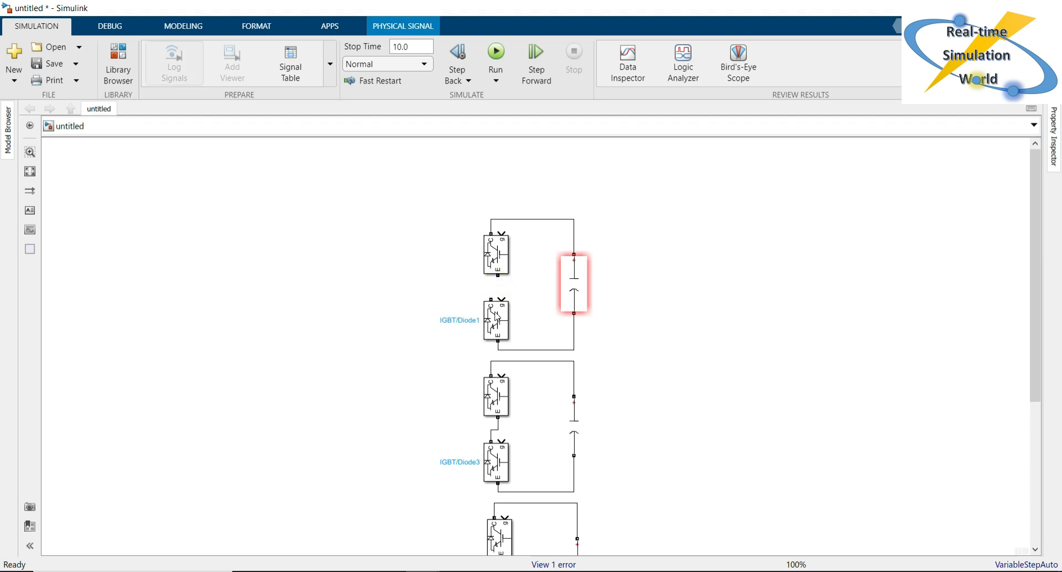
left_click(497, 318)
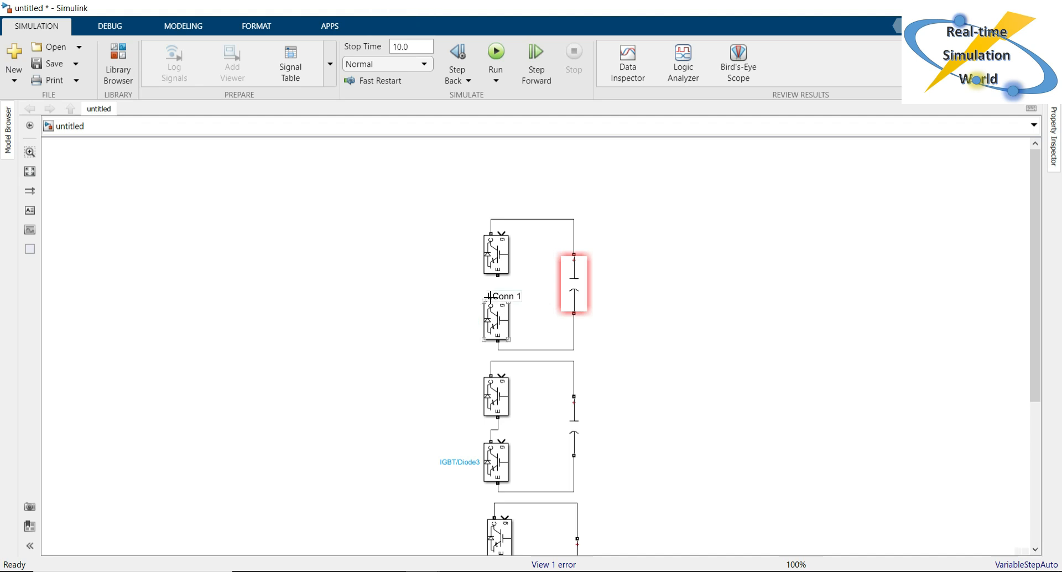
mouse_move(489, 297)
left_mouse_down()
mouse_move(451, 408)
mouse_move(474, 434)
mouse_move(491, 432)
left_mouse_up()
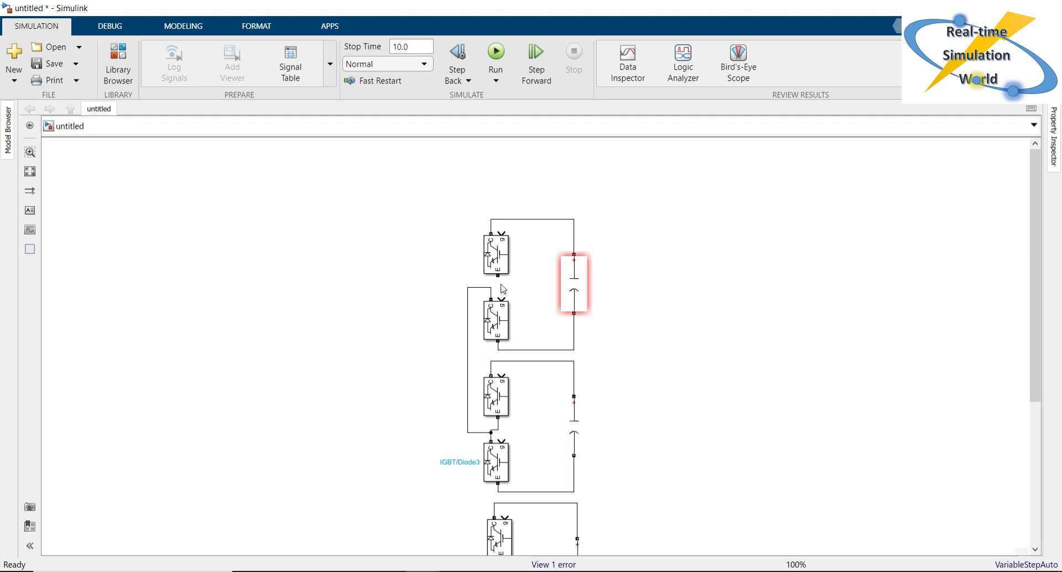
left_click_drag(495, 275, 490, 287)
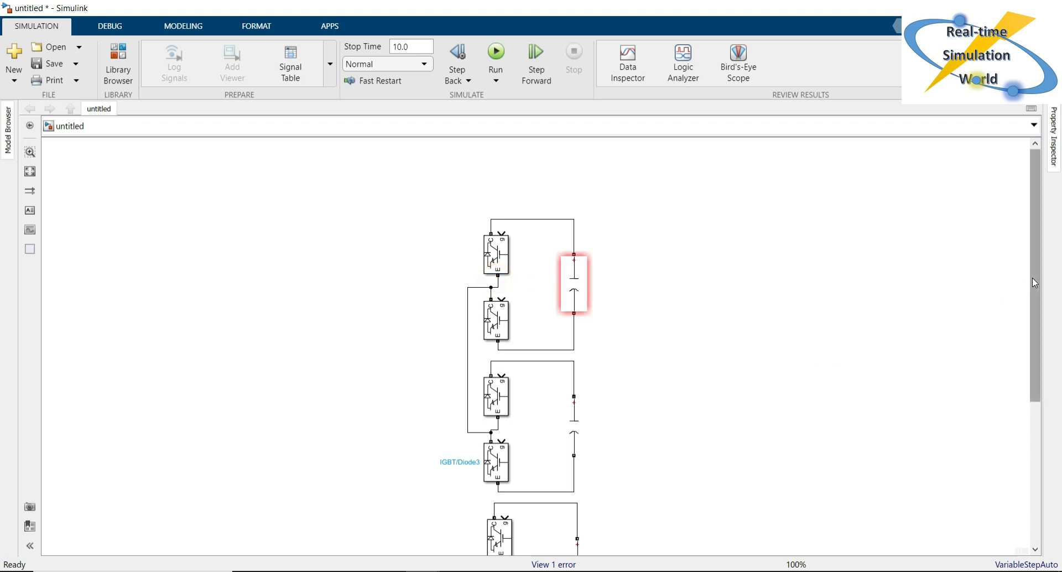
mouse_move(1032, 273)
left_mouse_down()
mouse_move(1038, 311)
mouse_move(1036, 270)
left_mouse_up()
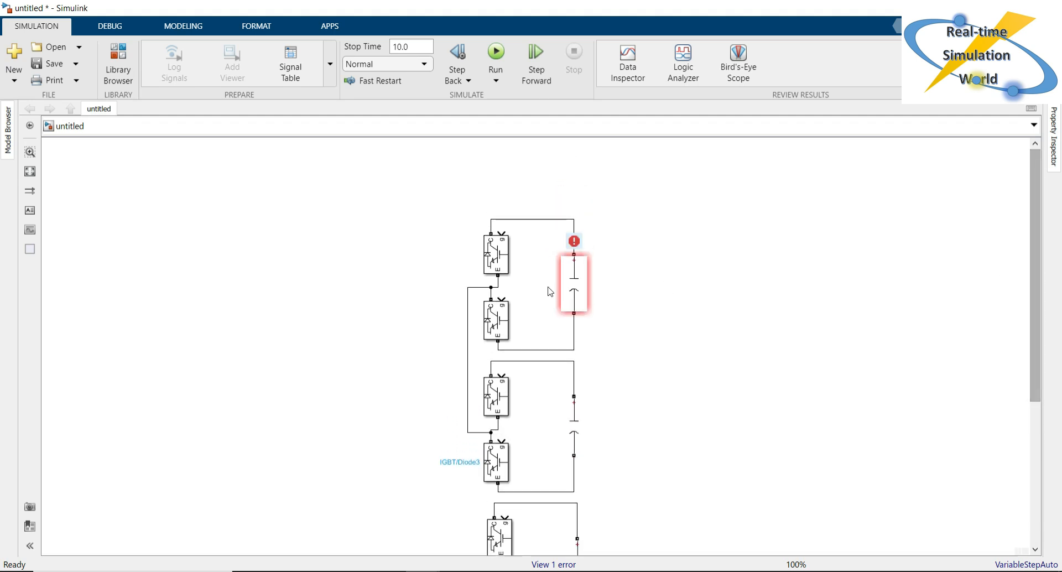
left_click(468, 306)
key("Delete")
Link the first module's lower switch emitter to the second module's switch midpoint and rejoin the first capacitor's lower terminal to that emitter
left_click(509, 351)
key("Delete")
mouse_move(500, 346)
left_mouse_down()
mouse_move(458, 401)
mouse_move(491, 430)
left_mouse_up()
left_click_drag(574, 313, 498, 349)
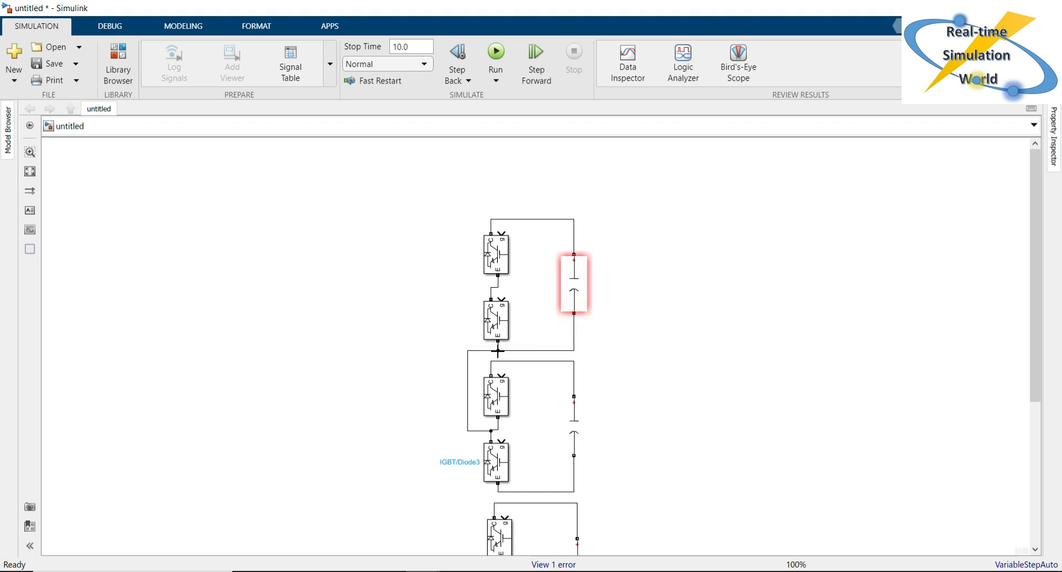
Link the second module's lower switch emitter to the third module's switch midpoint and rejoin the second capacitor's lower terminal to that emitter
left_click_drag(1038, 289, 1041, 356)
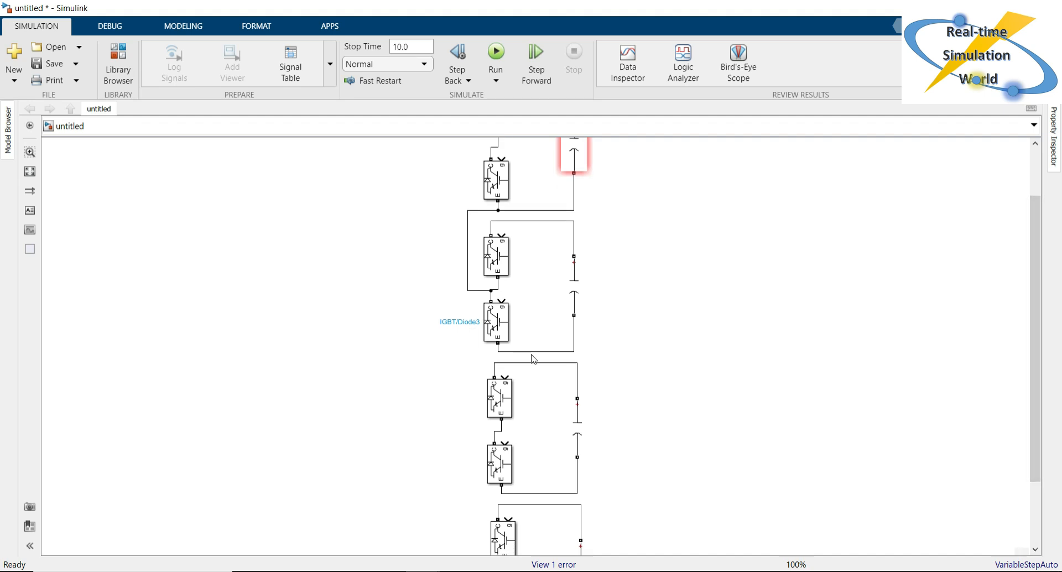
left_click(530, 351)
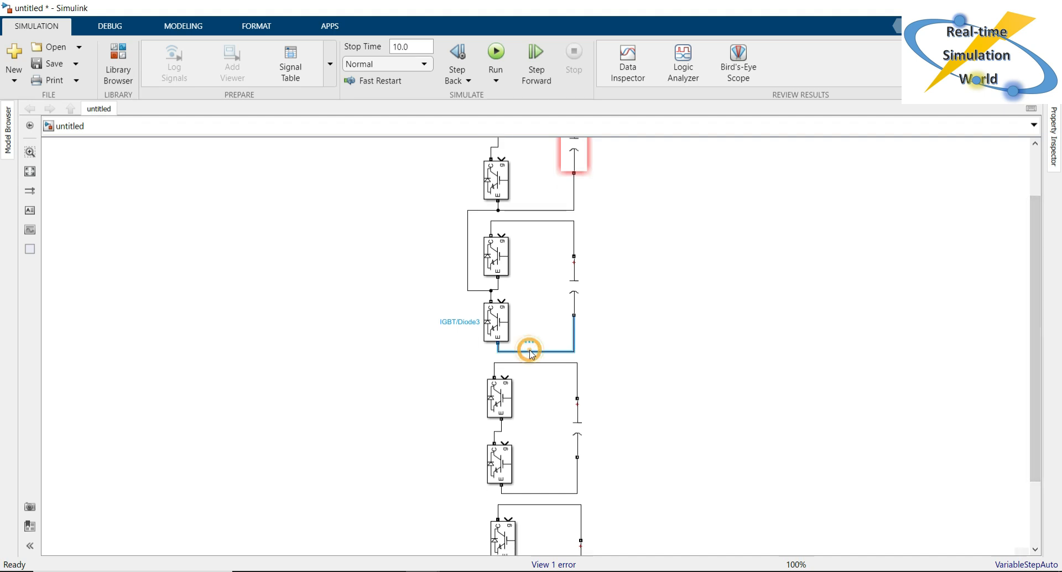
key("Delete")
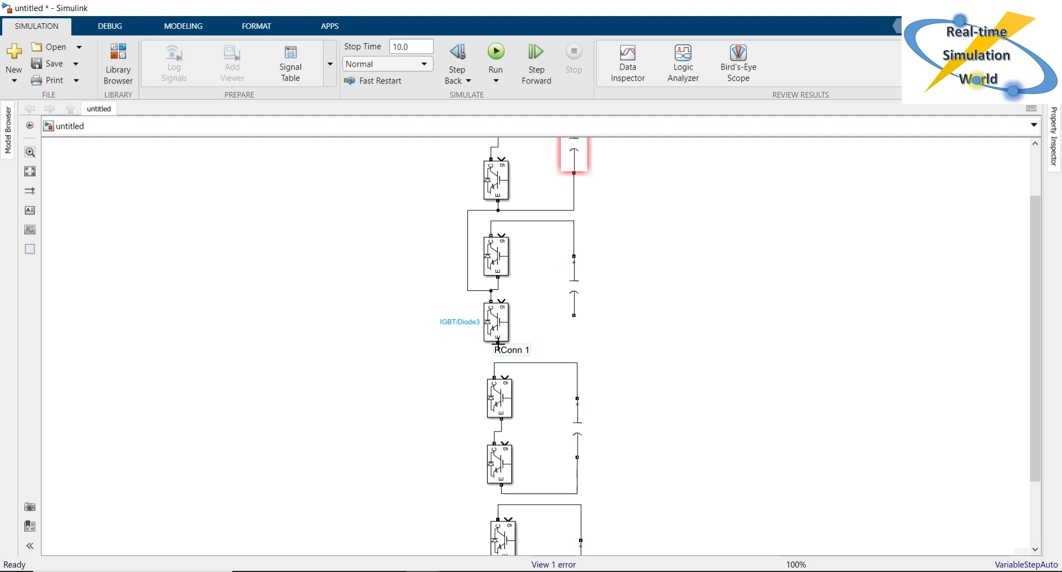
left_click_drag(497, 343, 492, 430)
left_click(572, 313)
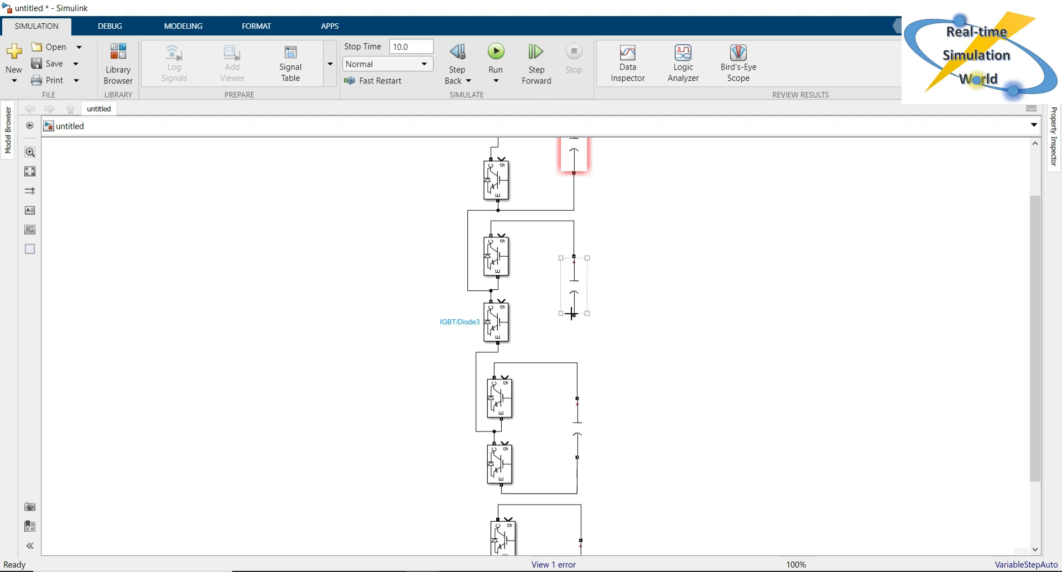
mouse_move(571, 314)
left_mouse_down()
mouse_move(516, 361)
mouse_move(497, 353)
left_mouse_up()
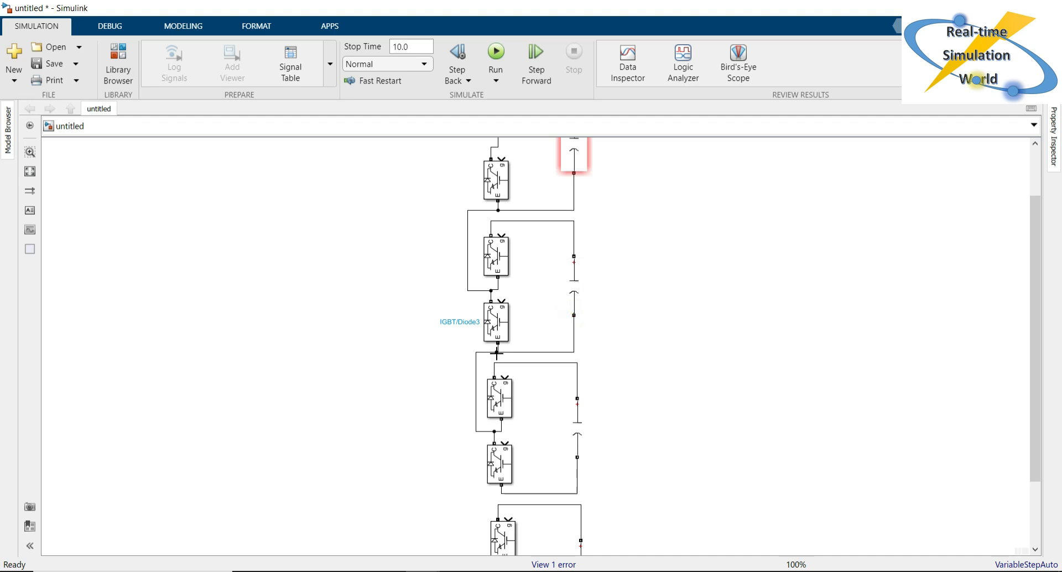
Link the third module's lower switch emitter to the fourth module's switch midpoint and rejoin the third capacitor's lower terminal to that emitter
scroll(1034, 332, "down", 3)
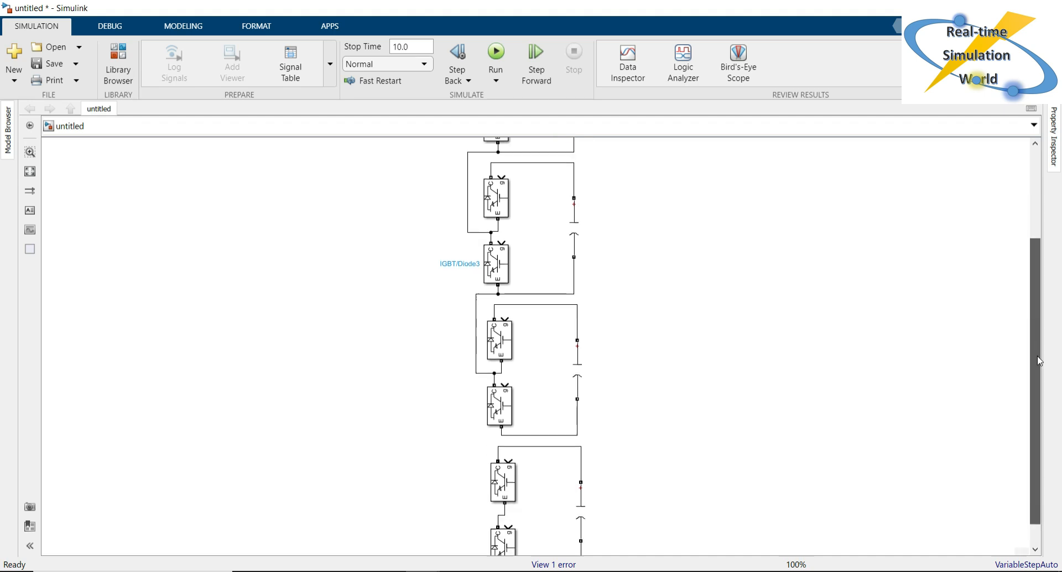
left_click(521, 406)
key("Delete")
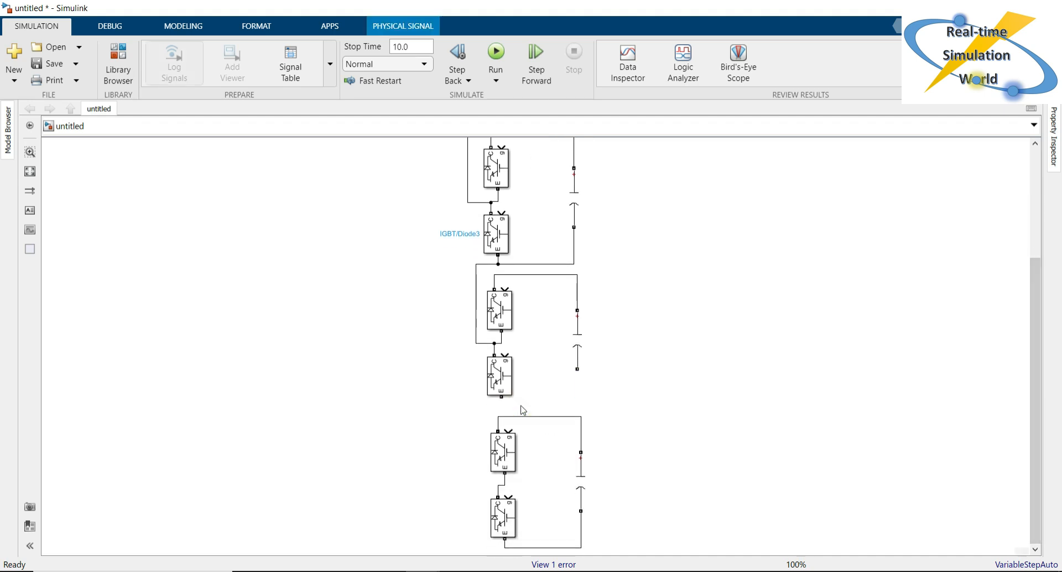
left_click_drag(501, 396, 498, 488)
left_click_drag(577, 368, 502, 407)
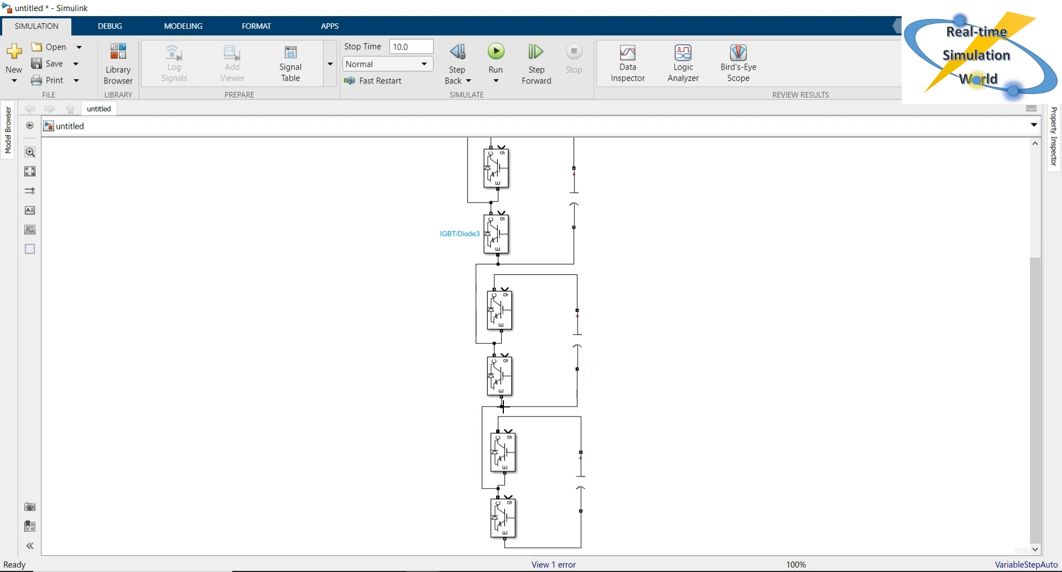
left_click(675, 402)
Review the cascaded stack, then open the block library and search it for "PMC_port"
left_click_drag(1029, 406, 1028, 246)
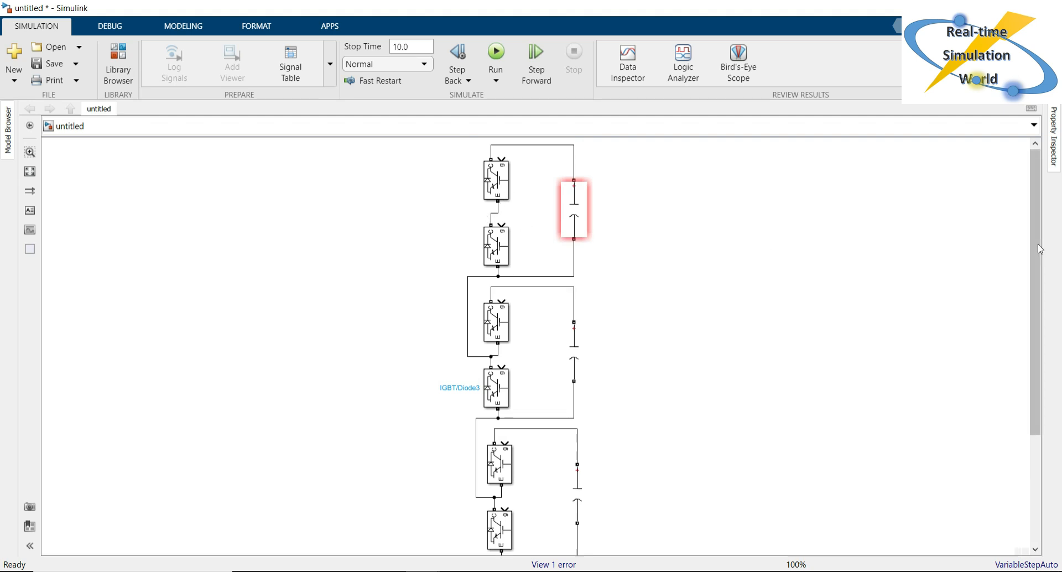
left_click(1030, 440)
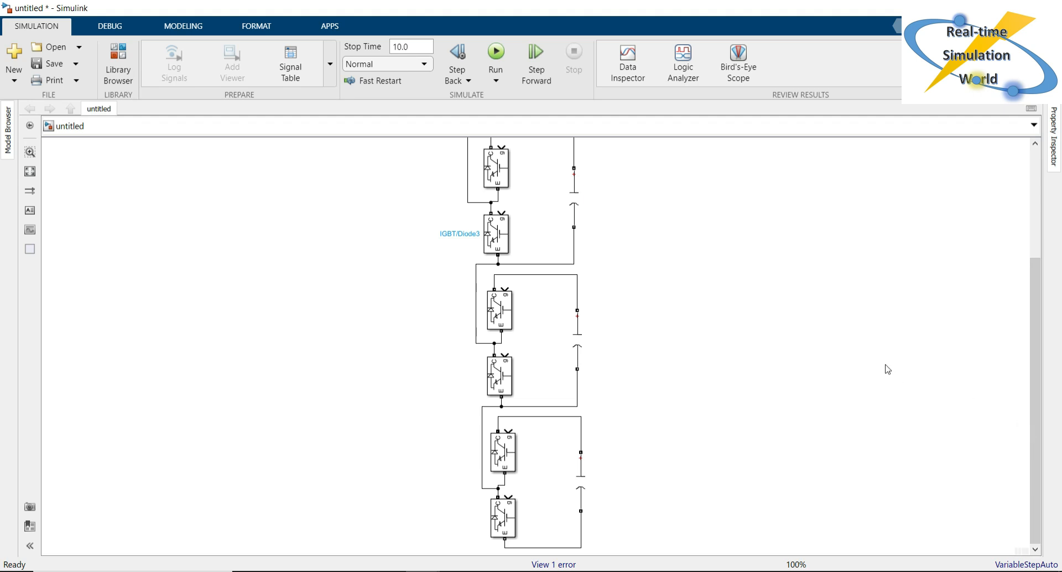
left_click(118, 64)
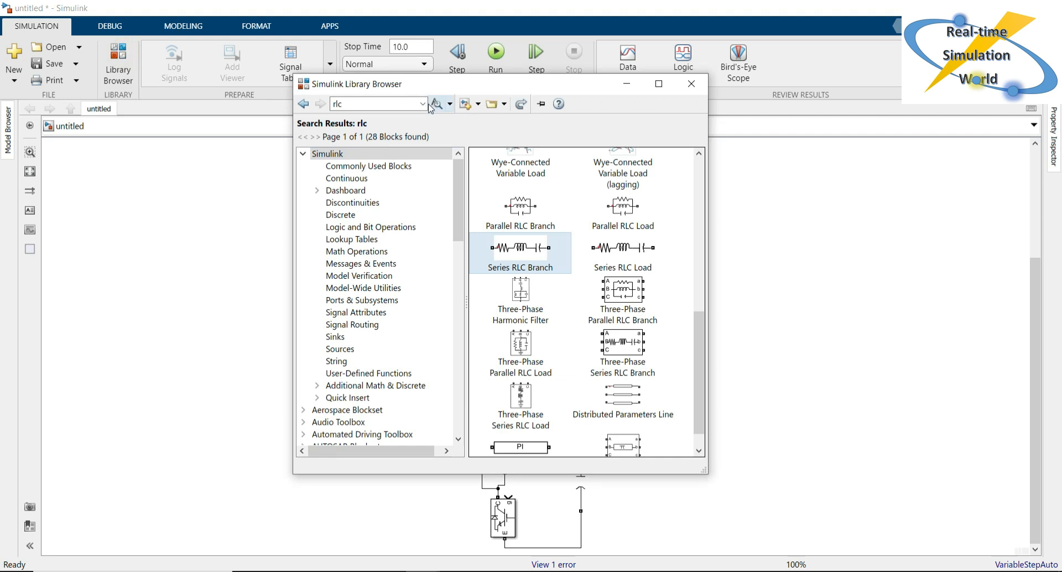
left_click(422, 103)
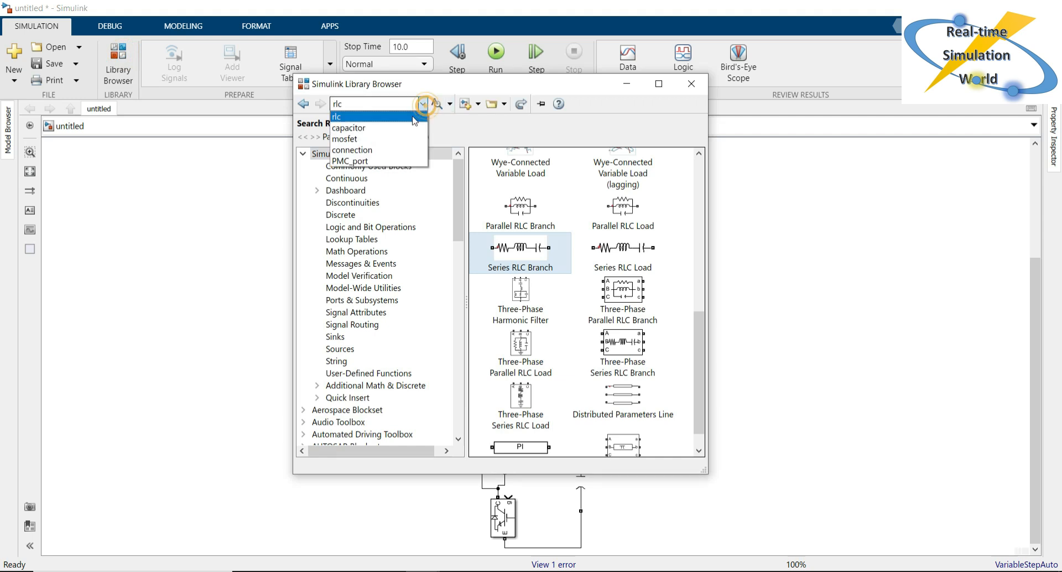
left_click(391, 162)
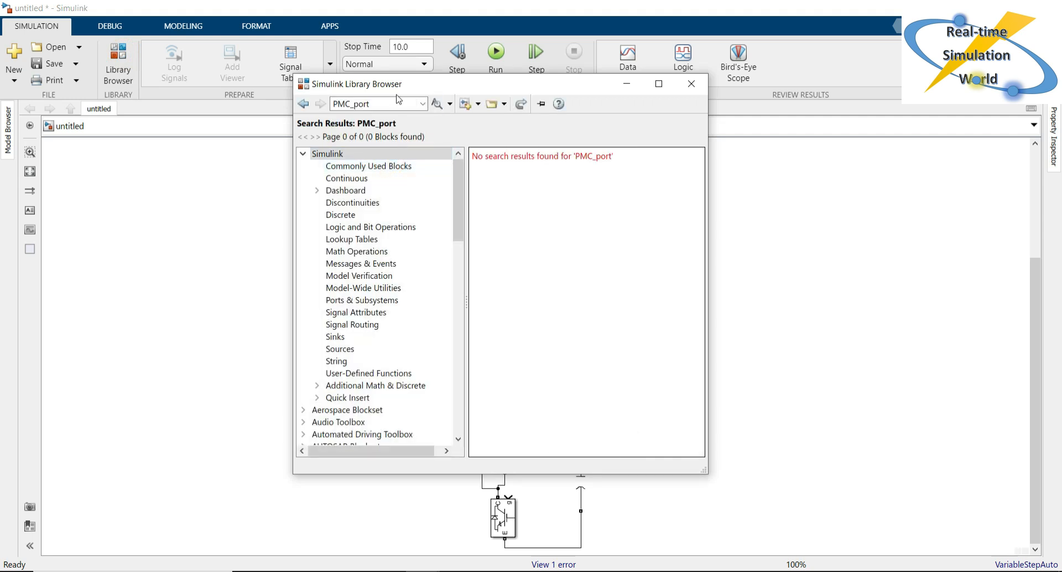
Shorten the library search term to "port" and run the search
left_click(423, 105)
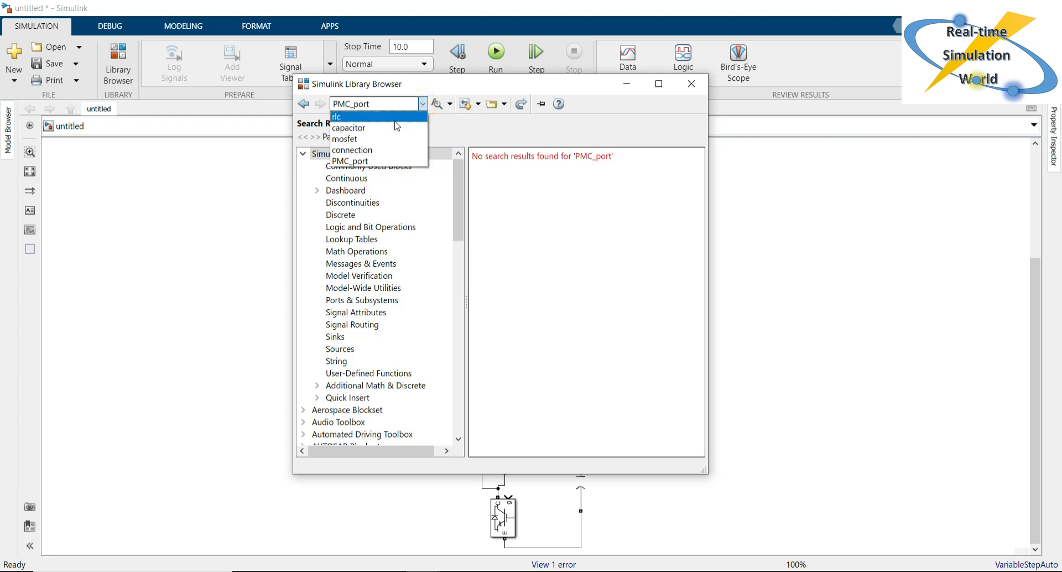
left_click(392, 104)
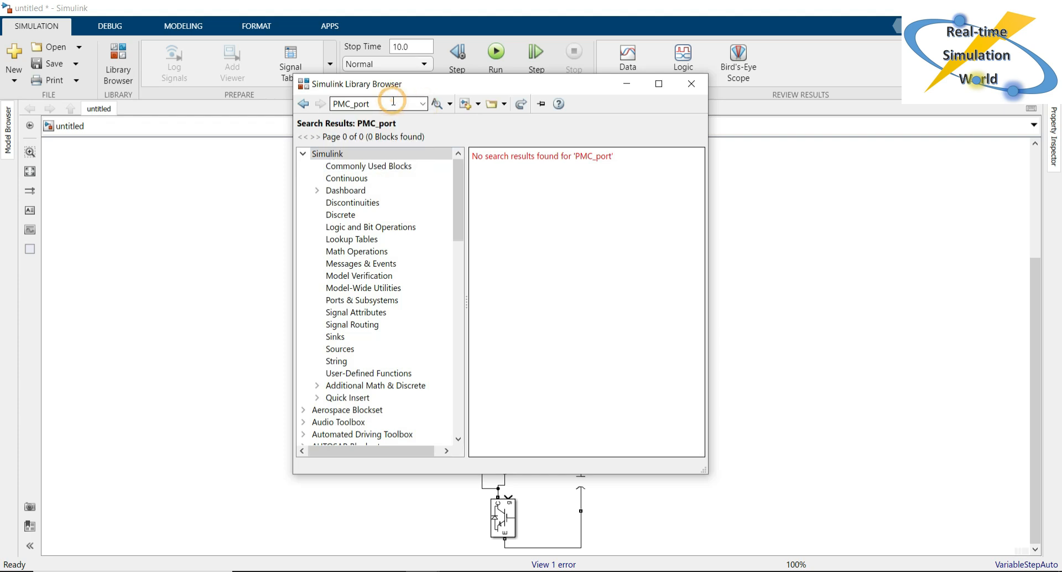
key("BackSpace")
key("BackSpace")
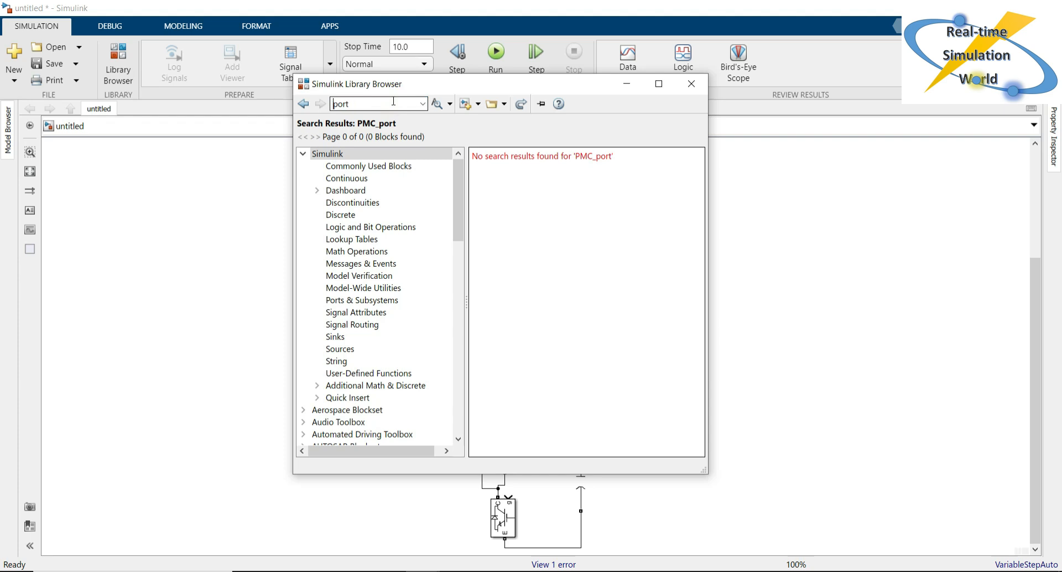
key("Return")
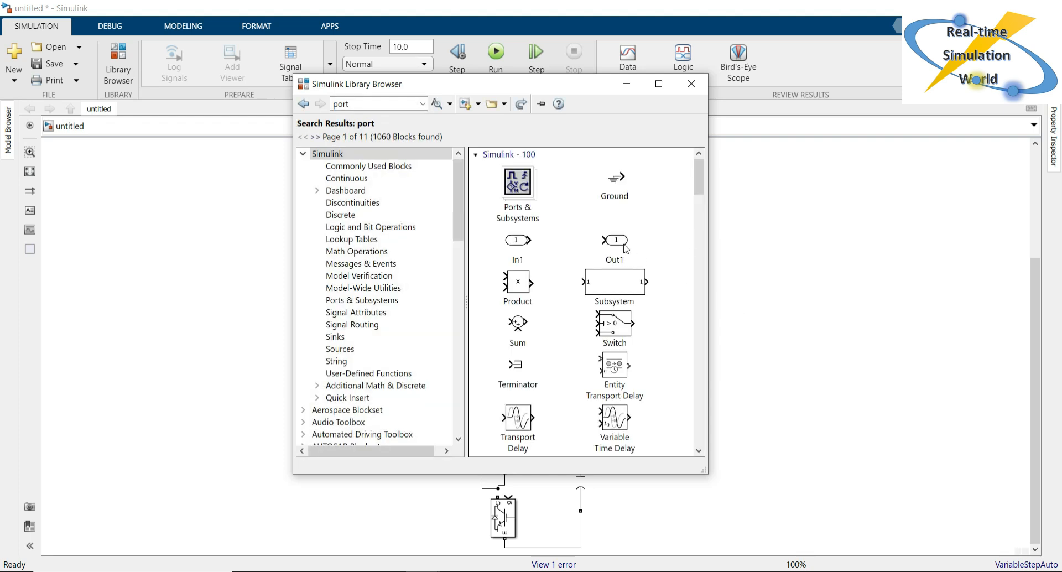
Add a Connection Port block beside the fourth module and wire it to that module's lower switch emitter
left_click(626, 249)
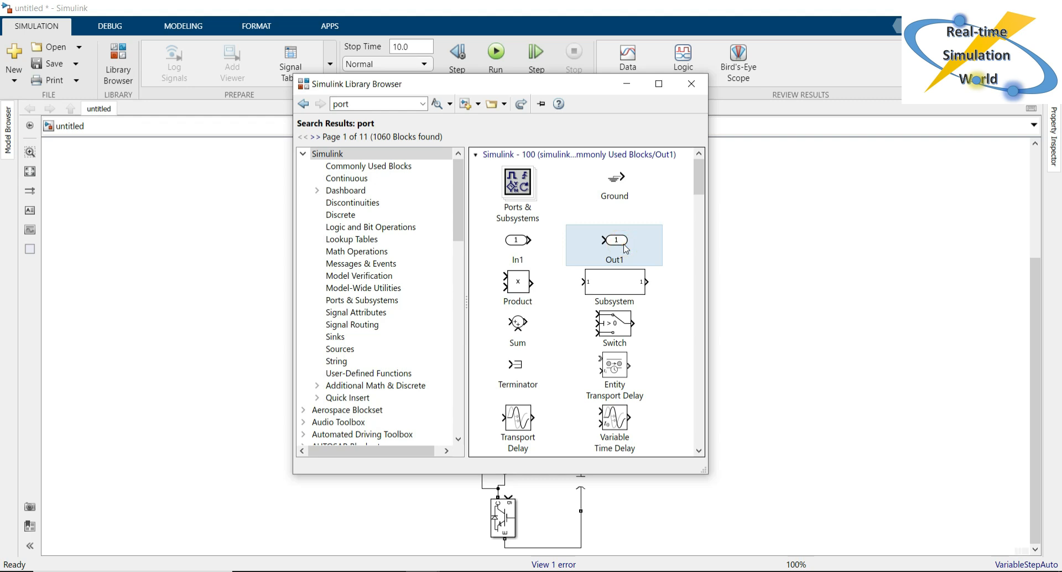
left_click_drag(704, 171, 721, 347)
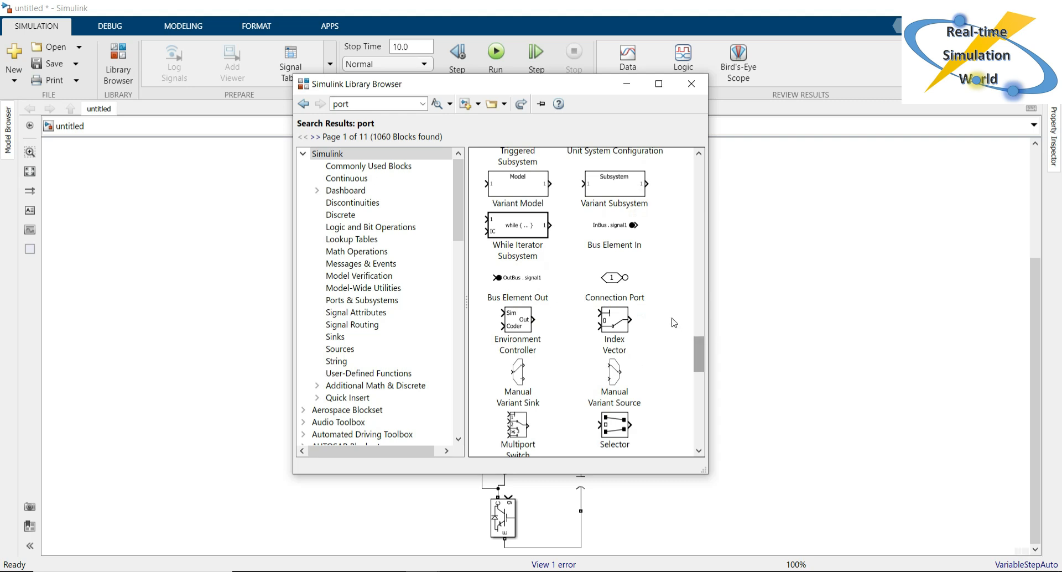
left_click(618, 293)
left_click_drag(616, 283, 409, 528)
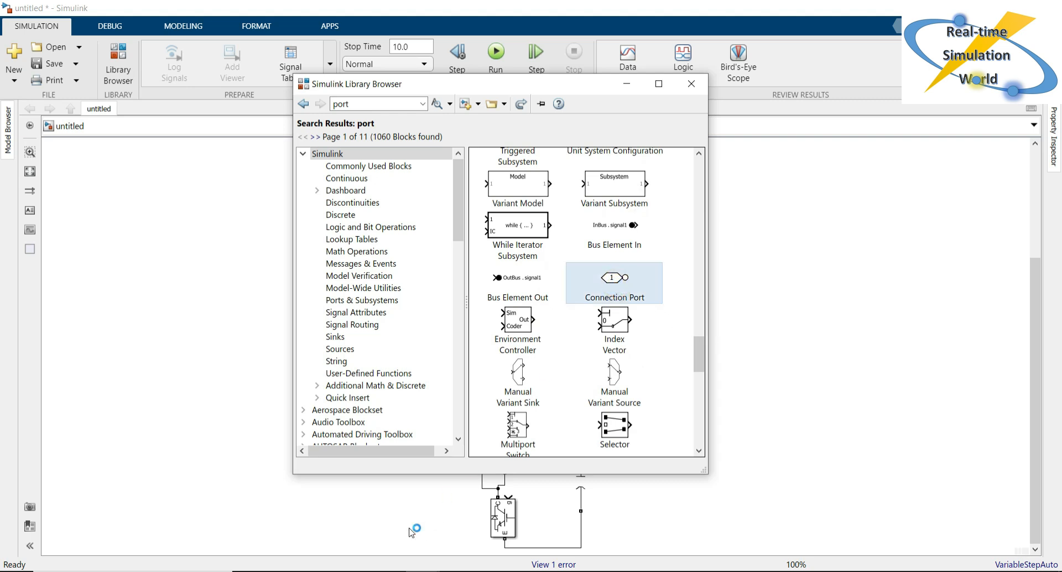
left_click(732, 477)
left_click_drag(422, 527, 507, 513)
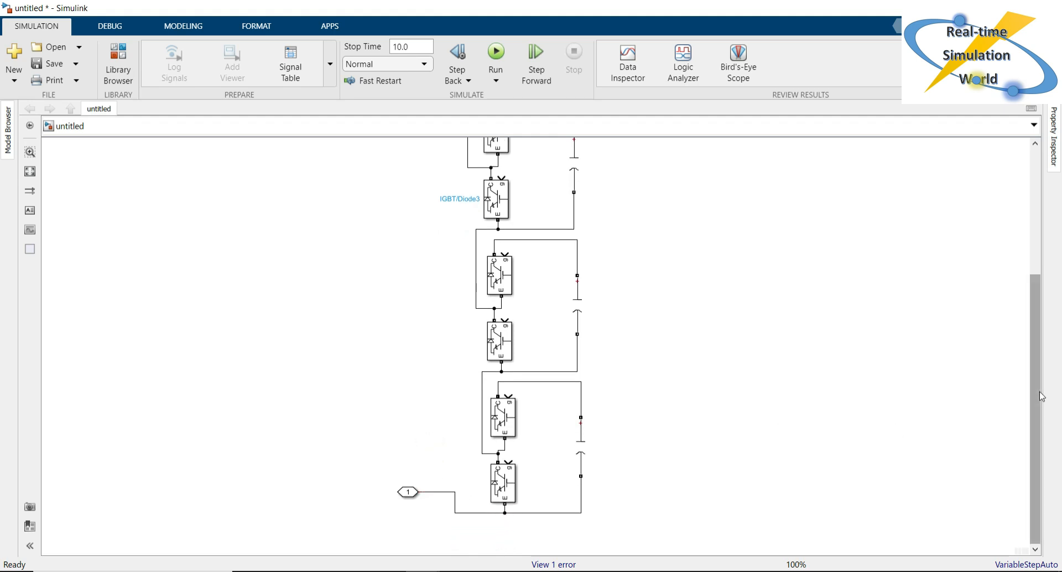
Place a copy of the Connection Port beside the first module and wire it to that module's switch midpoint
left_click_drag(1034, 398, 1041, 391)
left_click(409, 499)
left_click_drag(409, 499, 411, 155, "ctrl")
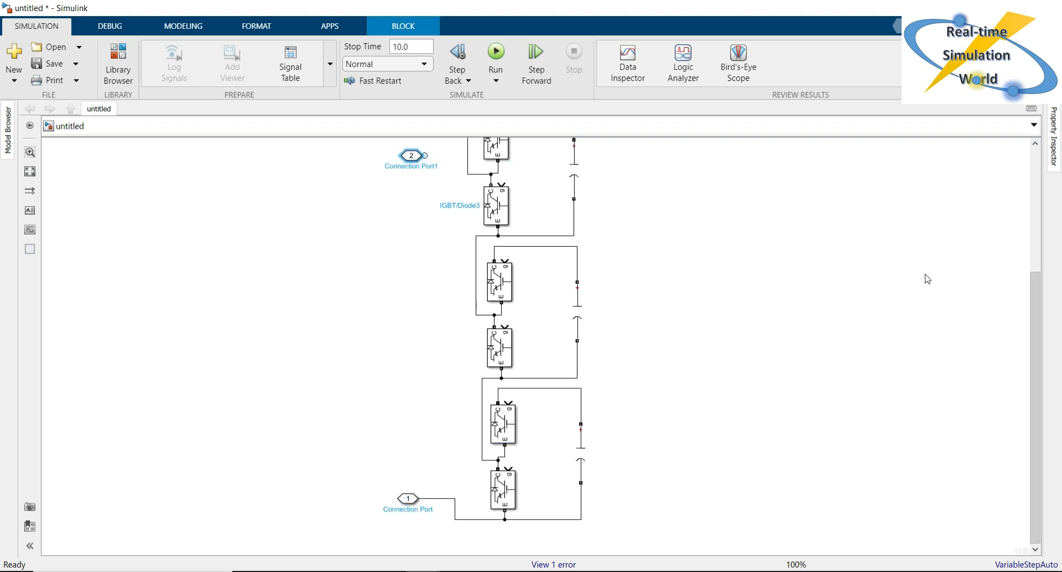
left_click_drag(1034, 307, 1034, 186)
left_click(490, 330)
mouse_move(411, 339)
left_mouse_down()
mouse_move(408, 195)
mouse_move(408, 211)
mouse_move(498, 210)
left_mouse_up()
Group all four modules into a subsystem, leaving both connection ports outside, and widen the subsystem block
key("space")
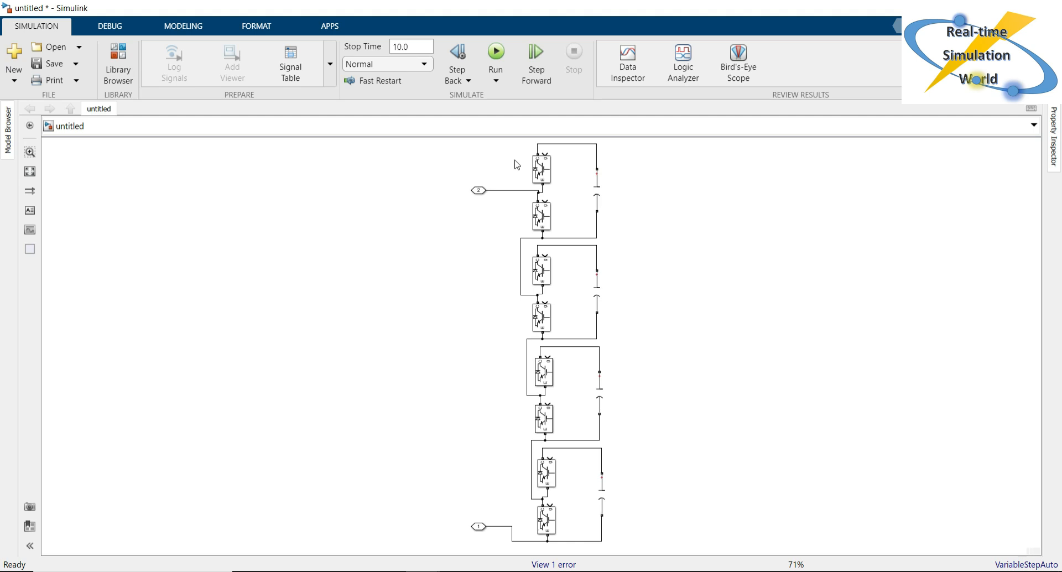
left_click_drag(513, 145, 666, 503)
mouse_move(676, 500)
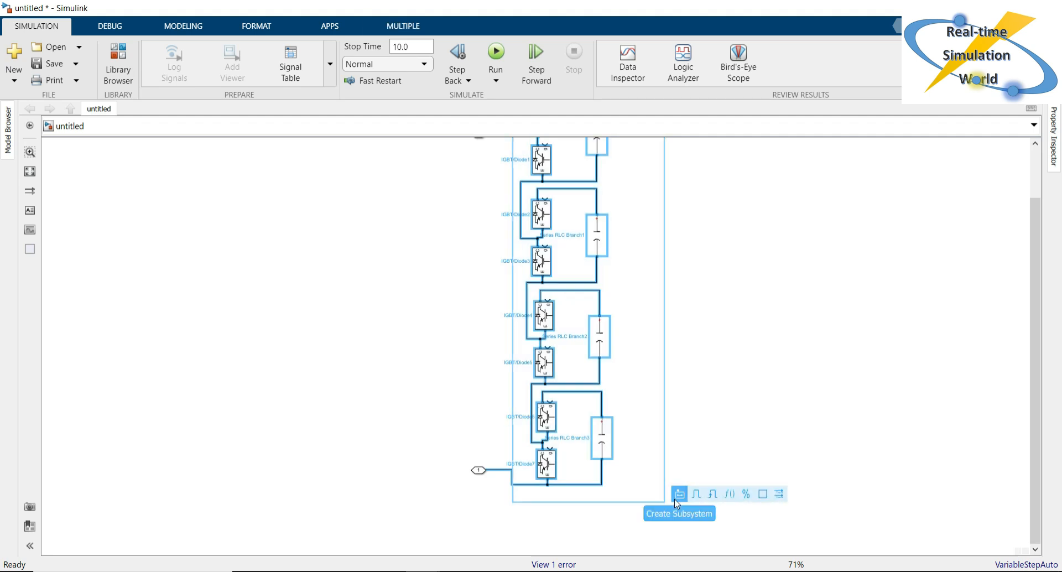
left_click(680, 495)
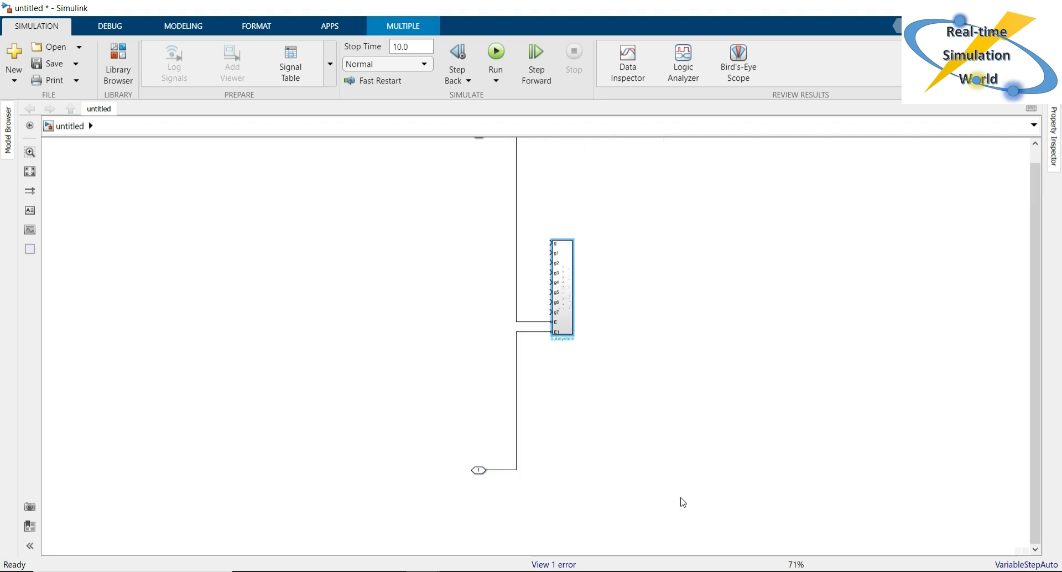
left_click(786, 412)
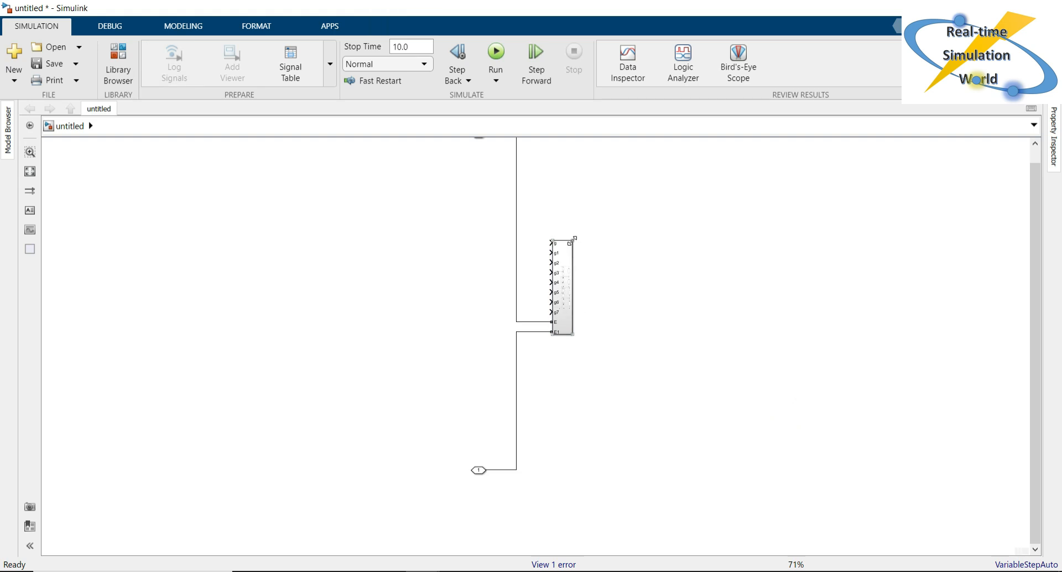
left_click_drag(574, 237, 627, 239)
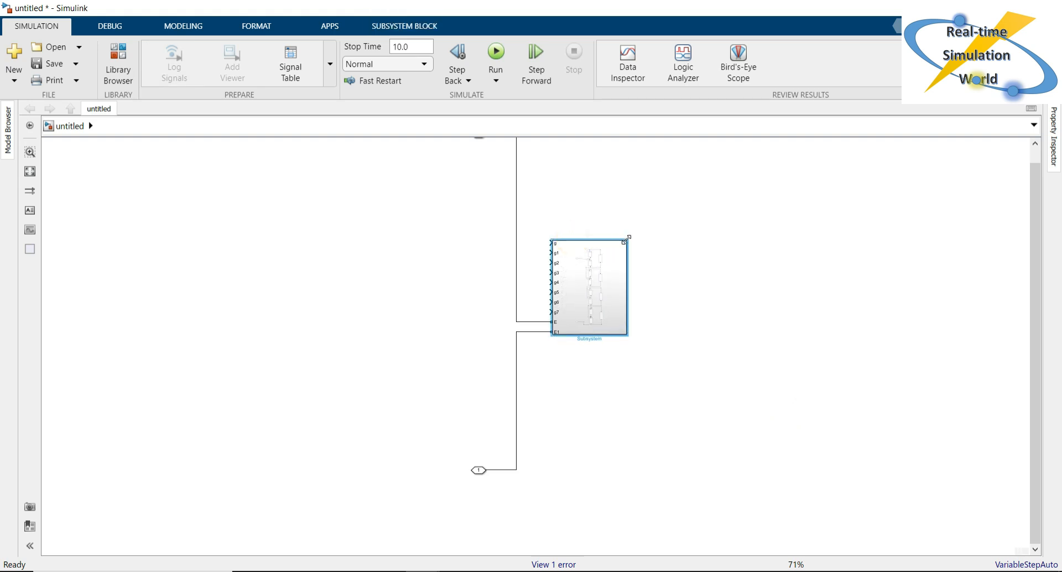
left_click(607, 378)
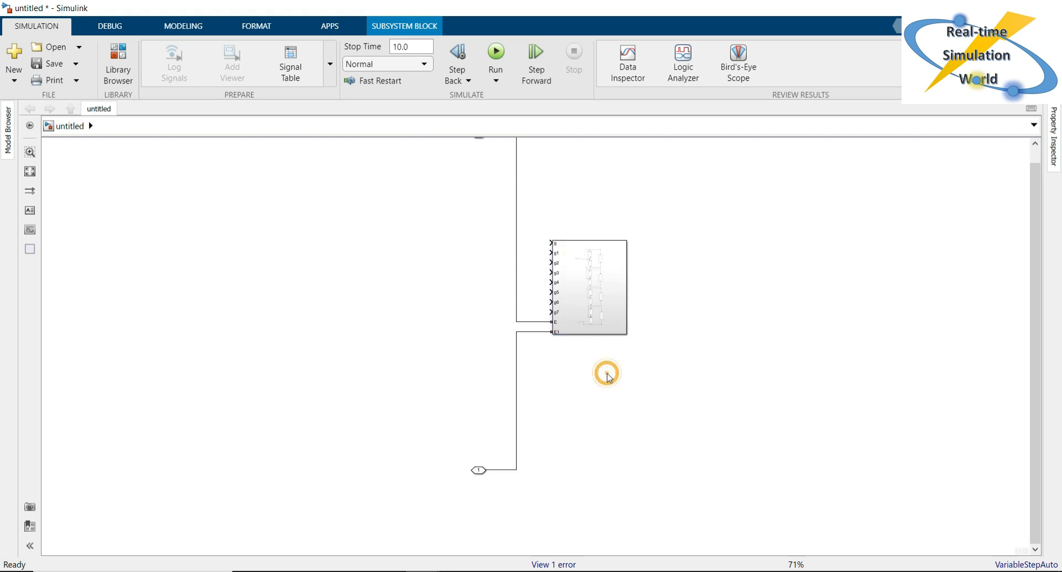
Move connection ports 1 and 2 close to the subsystem's E1 and E terminals
left_click_drag(481, 474, 507, 347)
left_click_drag(1038, 261, 1038, 229)
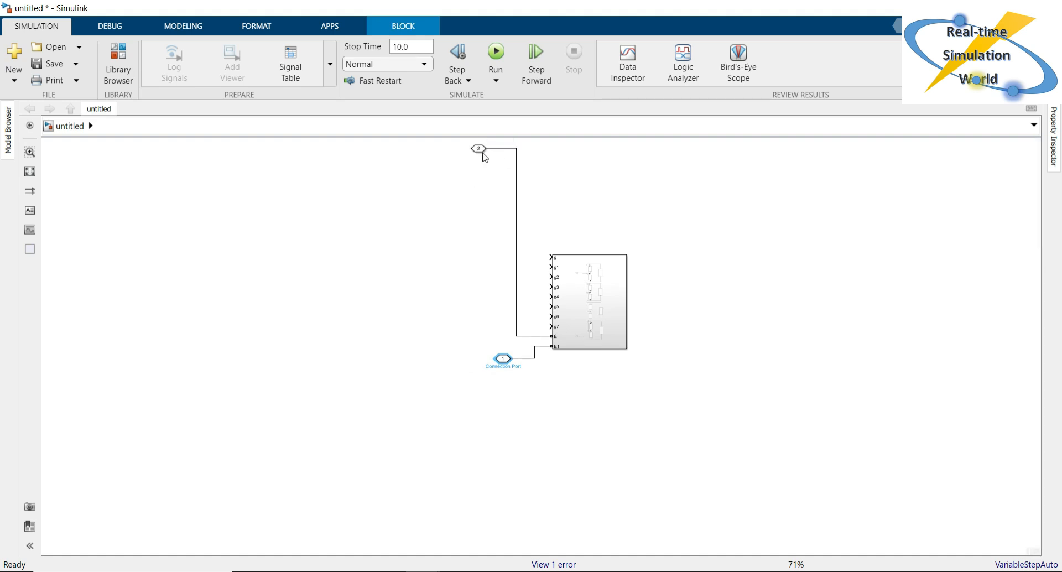
left_click_drag(482, 153, 509, 315)
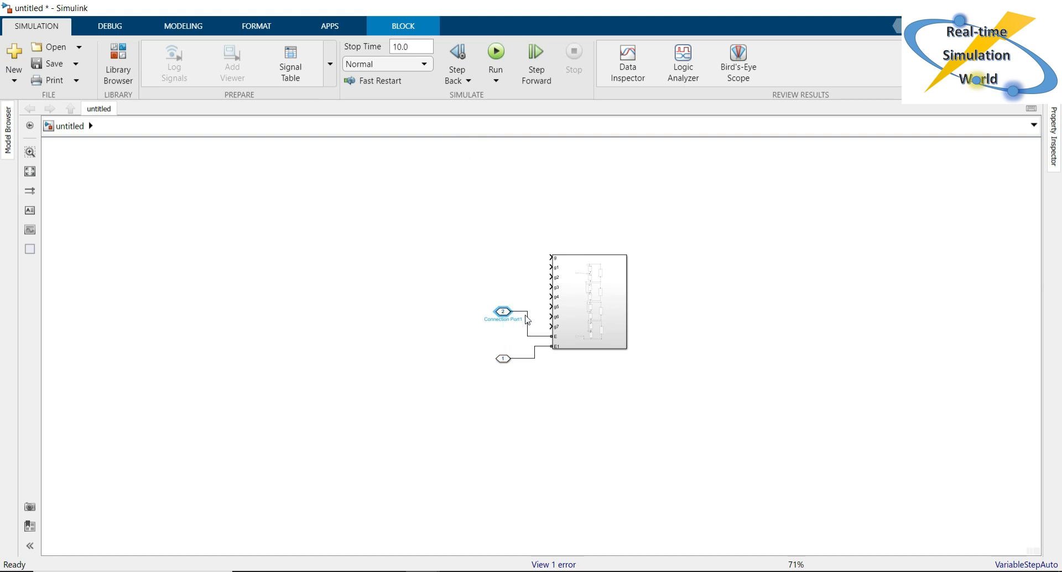
left_click(530, 326)
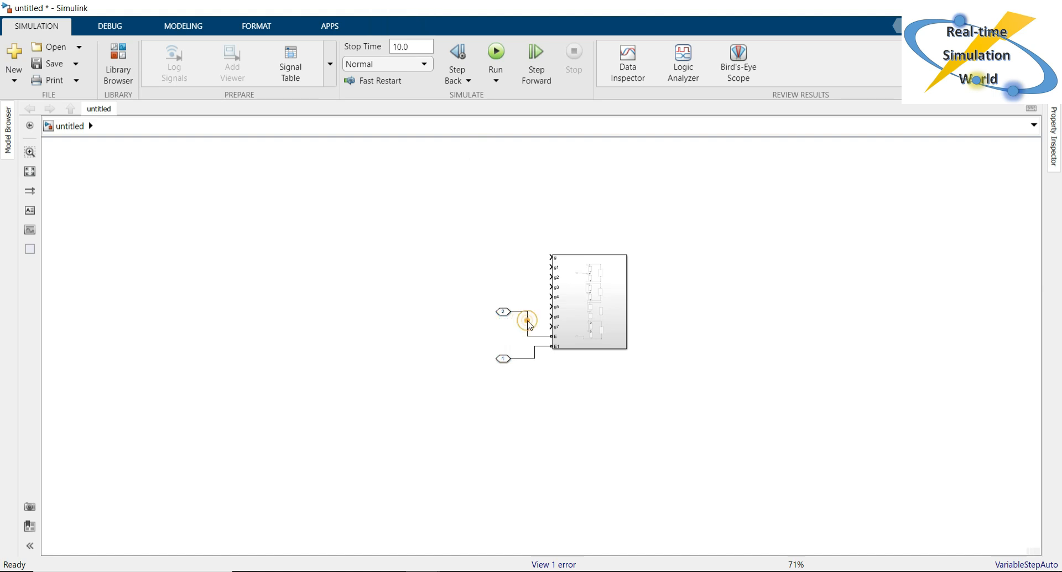
Open the subsystem and delete the two gate input ports of the first module
left_click(598, 318)
double_click(597, 305)
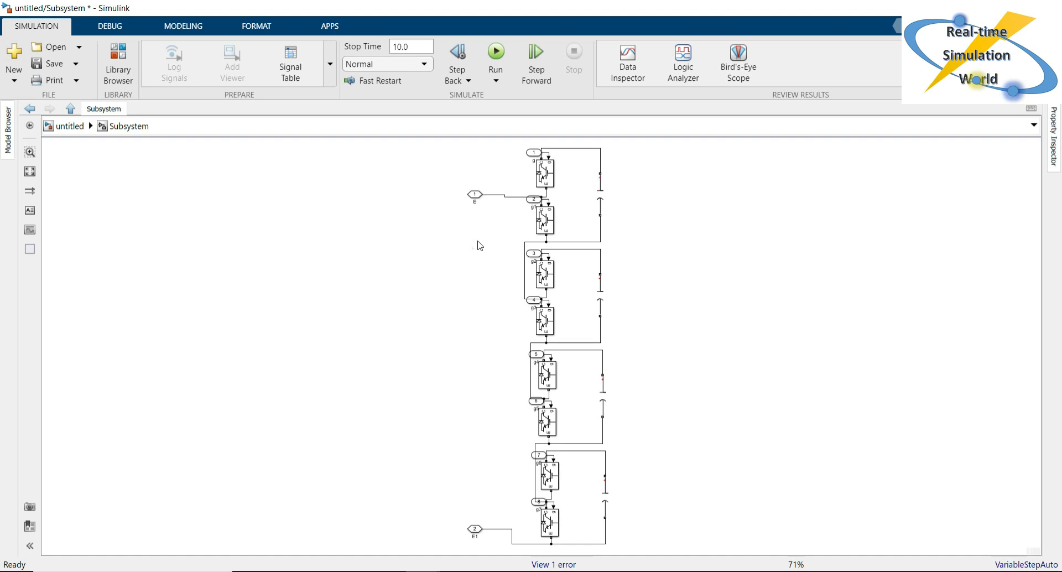
left_click(532, 153)
key("Delete")
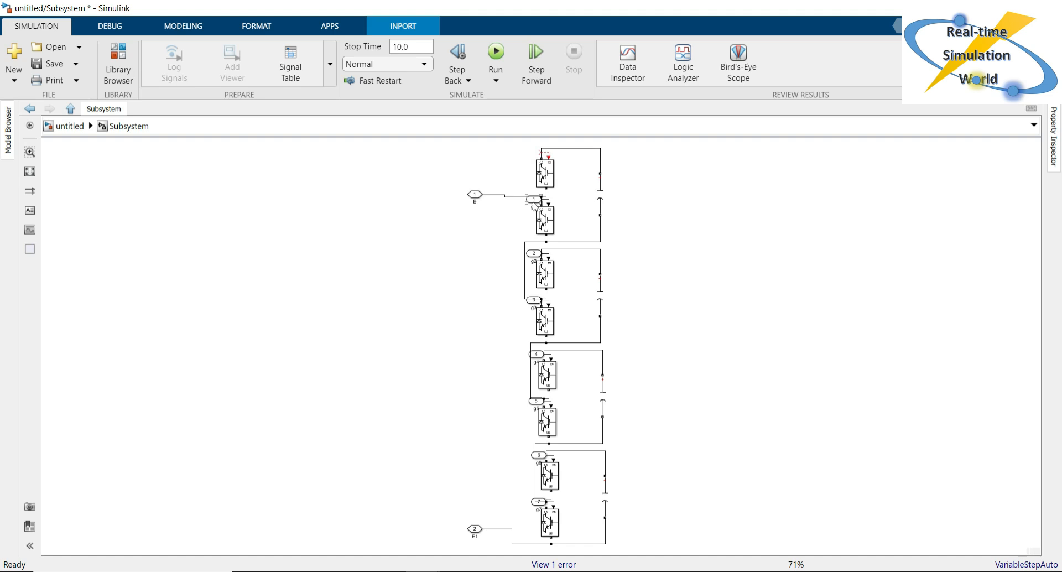
left_click(532, 200)
key("Delete")
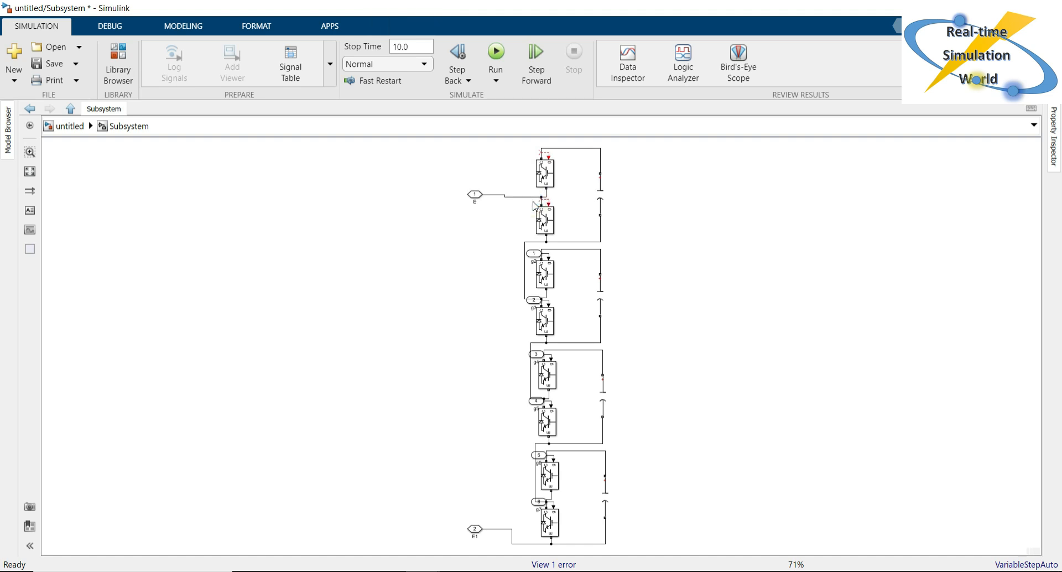
Delete the two gate input ports of the second module, including the lower switch's gate line
left_click(533, 253)
key("Delete")
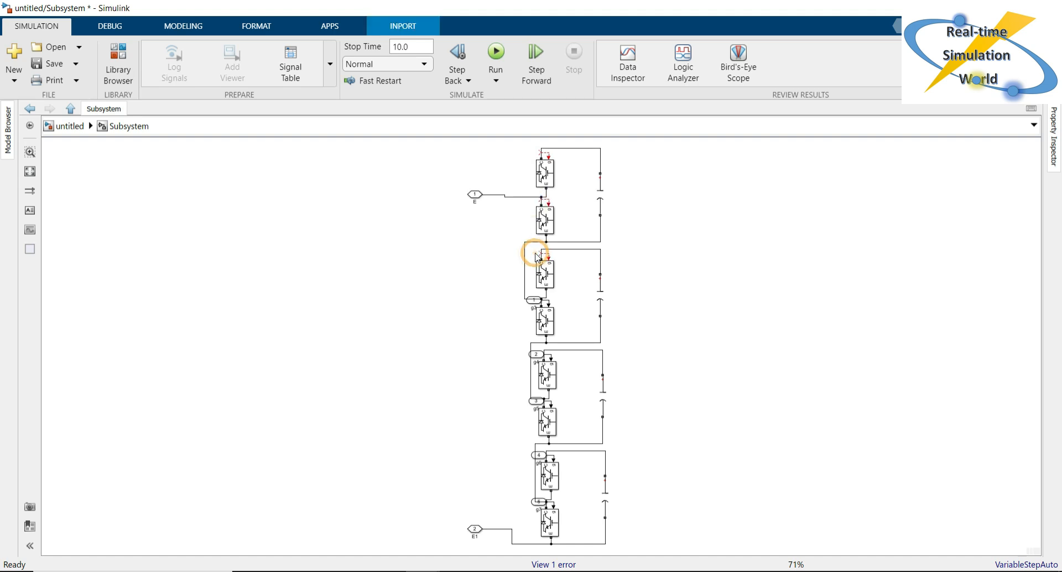
left_click(529, 302)
left_click(529, 303)
left_click(529, 302)
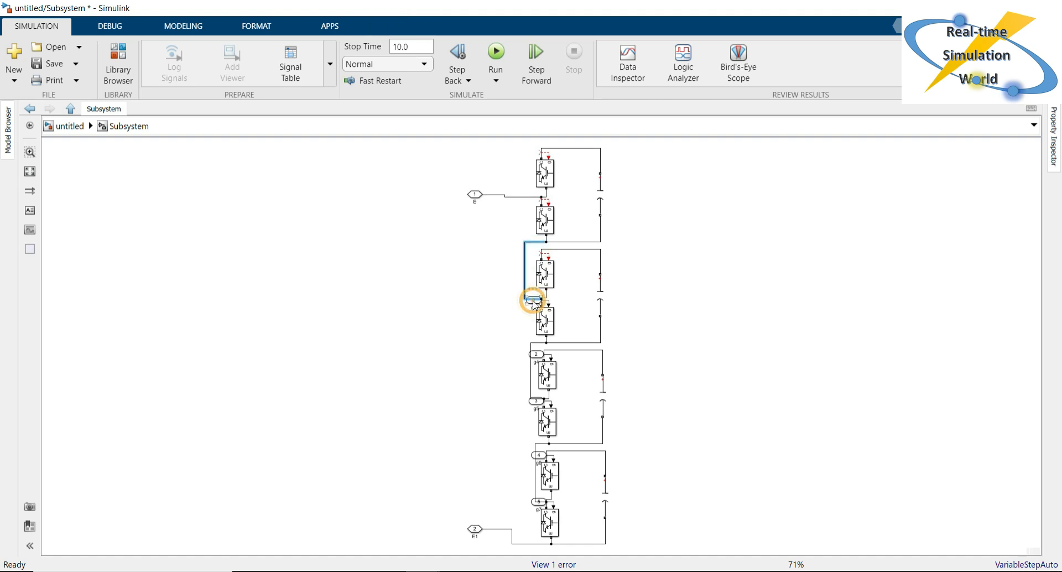
left_click_drag(530, 302, 488, 318)
key("Delete")
left_click(507, 314)
key("Delete")
Delete the gate input ports of the third and fourth modules
left_click(535, 354)
key("Delete")
left_click(547, 355)
key("Delete")
key("Delete")
left_click(538, 455)
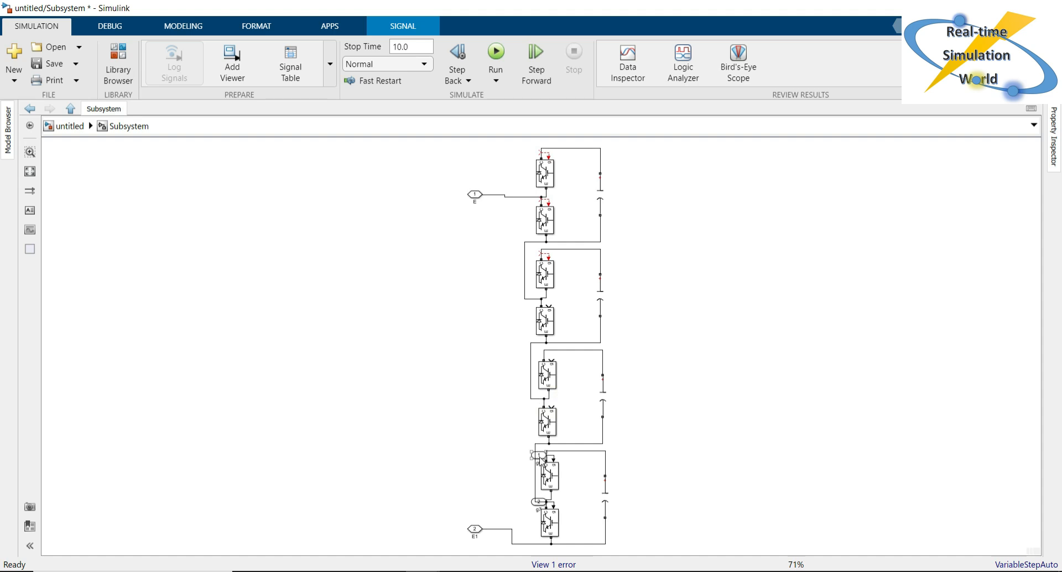
key("Delete")
left_click(538, 501)
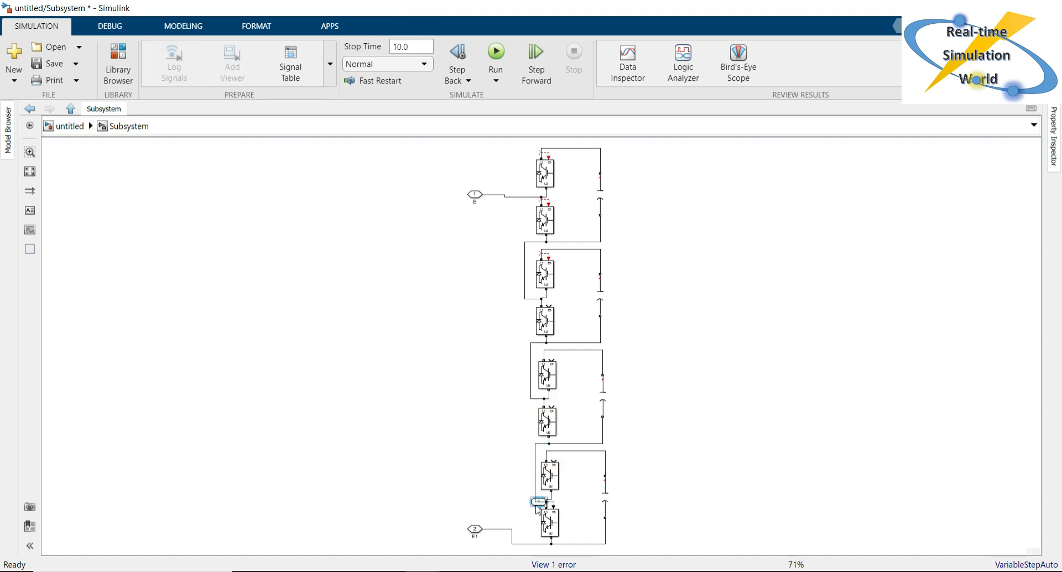
key("Delete")
Delete the leftover unconnected gate lines at the first module's two switches and the second module's upper switch
left_click(546, 256)
key("Delete")
left_click(546, 153)
key("Delete")
left_click(547, 200)
key("Delete")
left_click(659, 271)
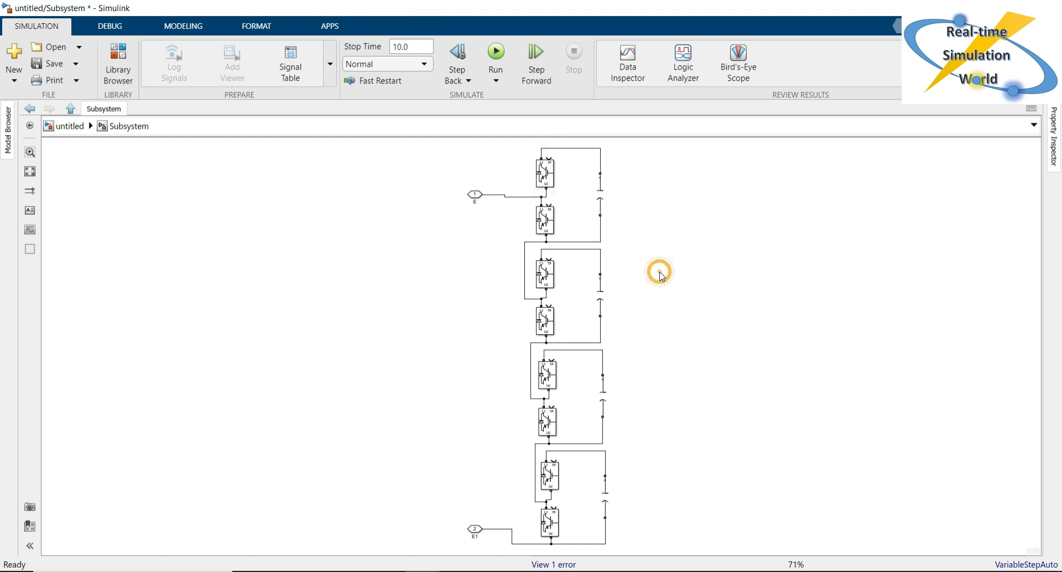
left_click(685, 315)
left_click(686, 277)
left_click(693, 258)
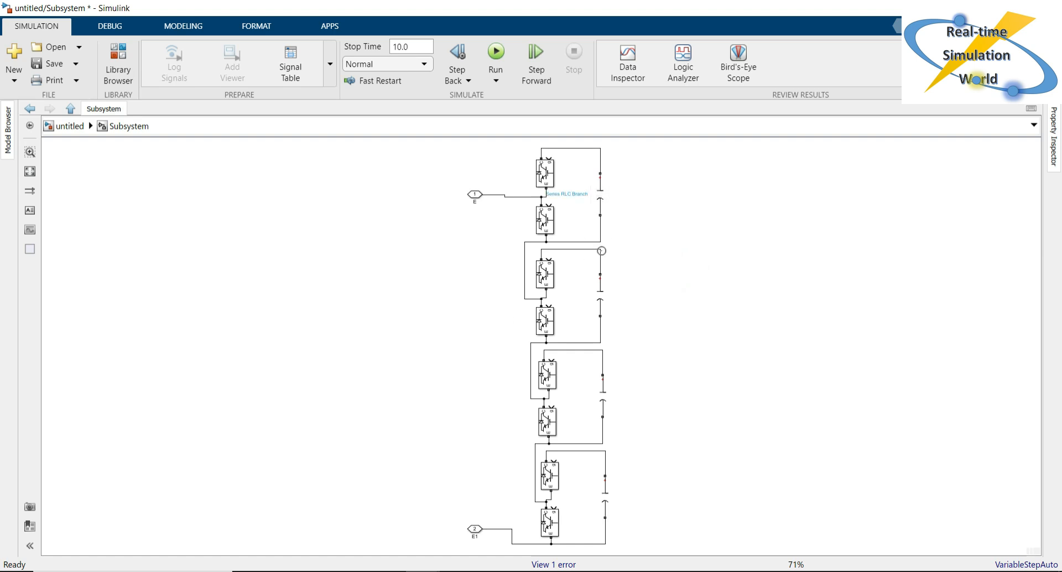
left_click(604, 205)
left_click(636, 265)
left_click(255, 216)
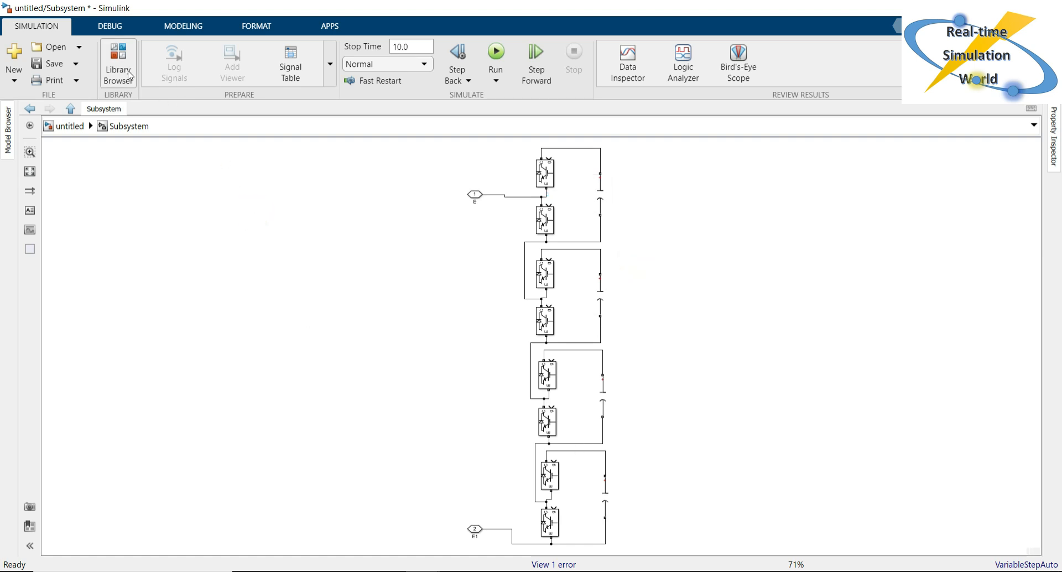
Search the block library for "voltage"
left_click(118, 62)
left_click(422, 103)
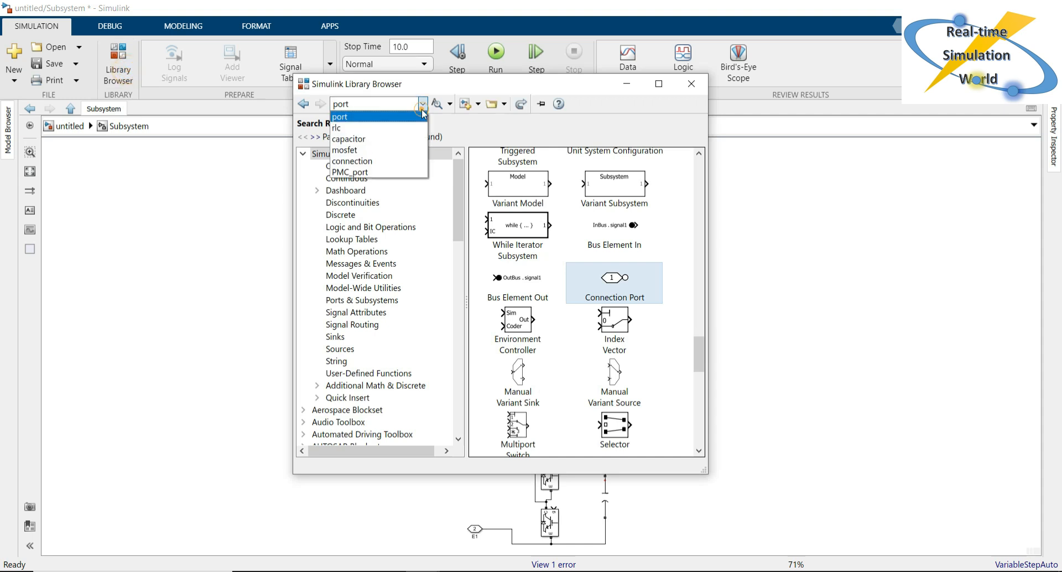
left_click(466, 133)
left_click(381, 102)
type("voltage")
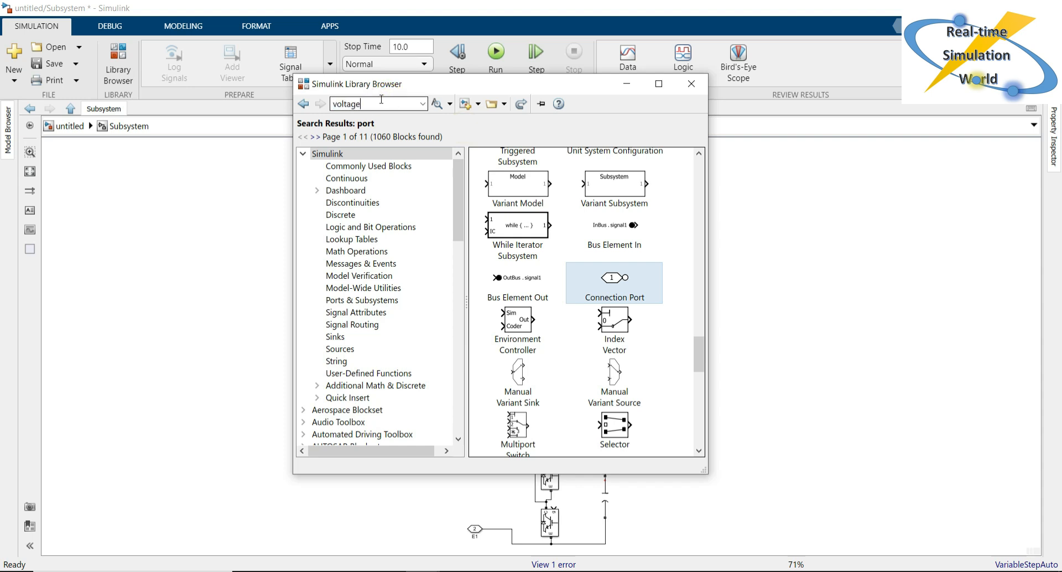
key("Return")
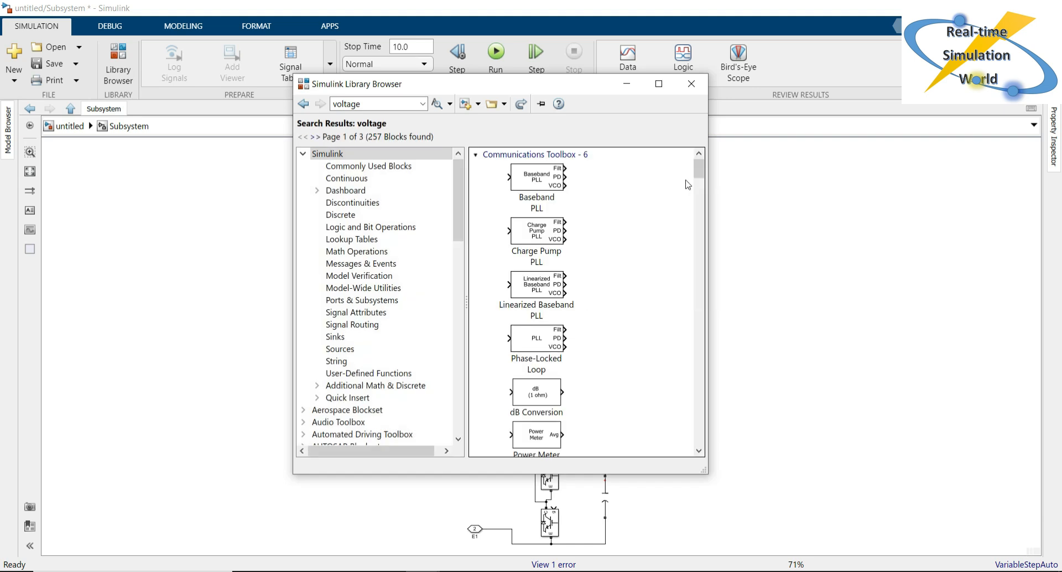
left_click_drag(699, 168, 699, 139)
Find the Voltage Measurement block with the search "voltage measurement", place it beside the first module and wire it across that module's capacitor
left_click(374, 104)
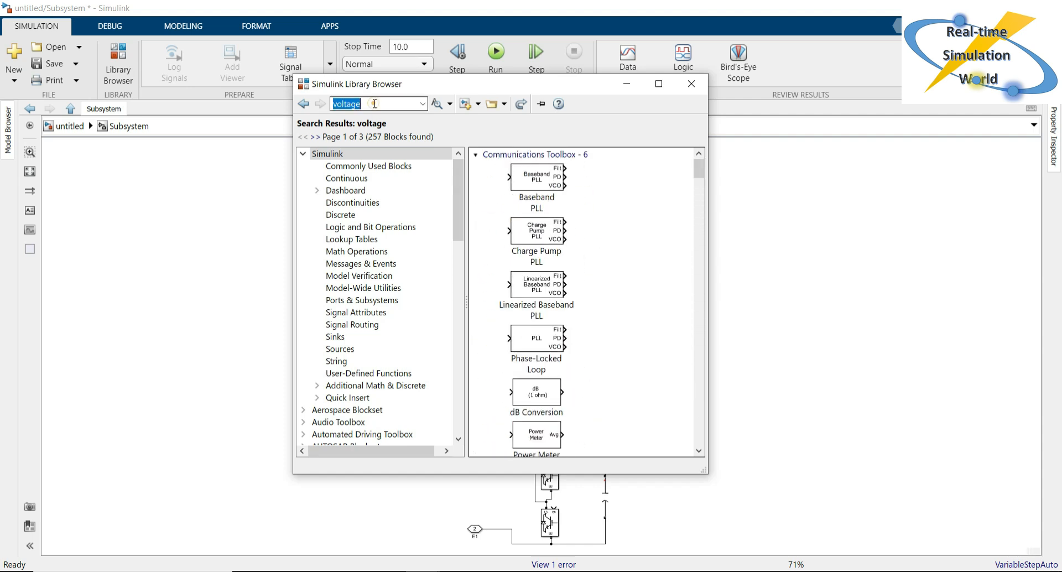
left_click(374, 104)
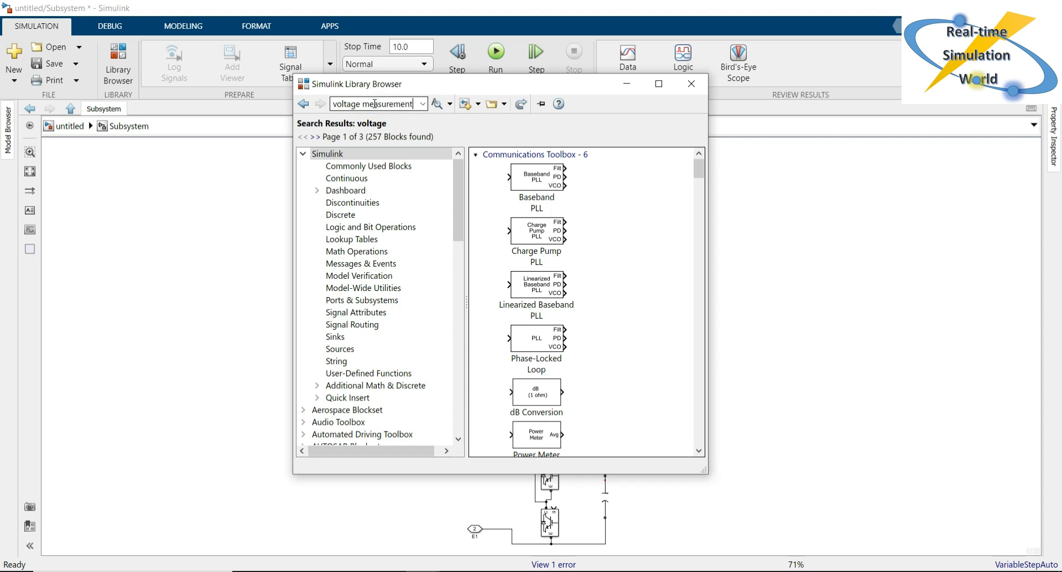
type("measurement")
key("Return")
left_click_drag(512, 179, 600, 159)
left_click(636, 237)
left_click_drag(629, 196, 602, 233)
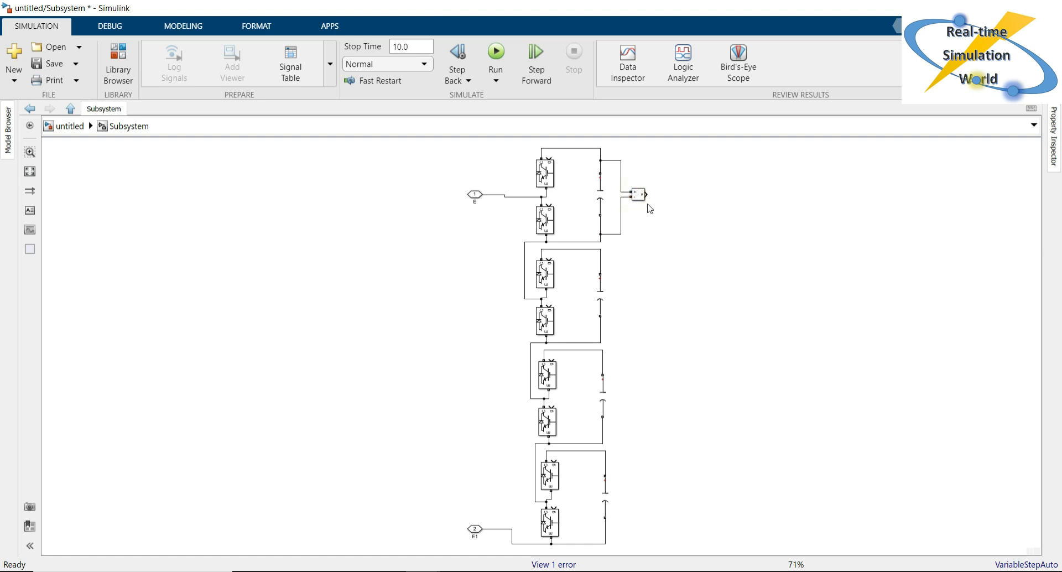
Place copies of the Voltage Measurement block beside the second and third modules and wire each across its module's capacitor
left_click_drag(640, 198, 600, 262)
mouse_move(629, 299)
left_mouse_down()
mouse_move(614, 331)
mouse_move(600, 328)
left_mouse_up()
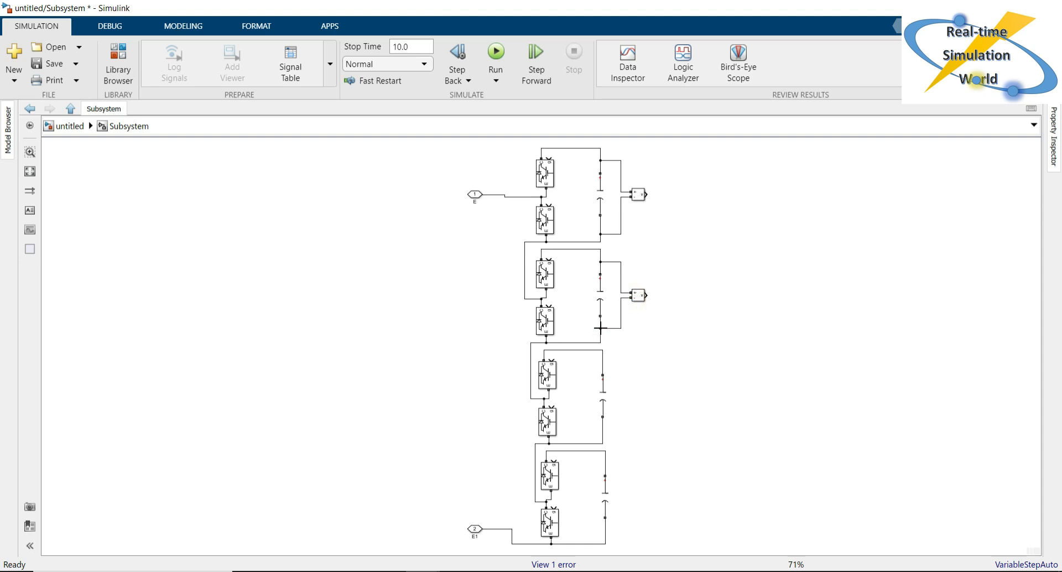
mouse_move(639, 296)
left_mouse_down()
mouse_move(640, 396)
mouse_move(604, 364)
left_mouse_up()
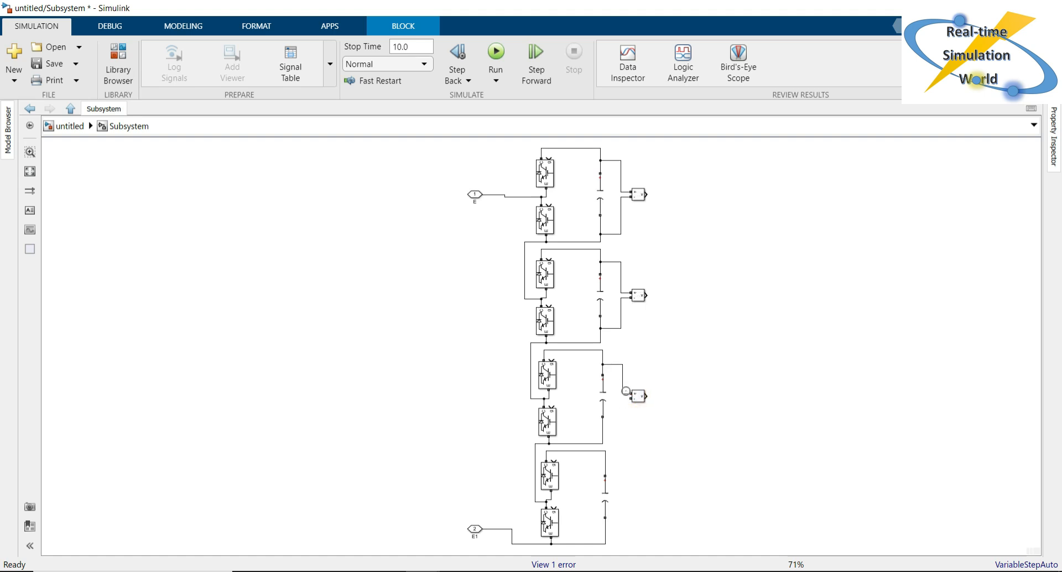
left_click_drag(629, 398, 602, 429)
left_click(628, 427)
Place a copy of the Voltage Measurement block beside the fourth module and wire it across that module's capacitor
left_click_drag(637, 394, 642, 498)
left_click(626, 493)
left_click_drag(629, 492, 605, 458)
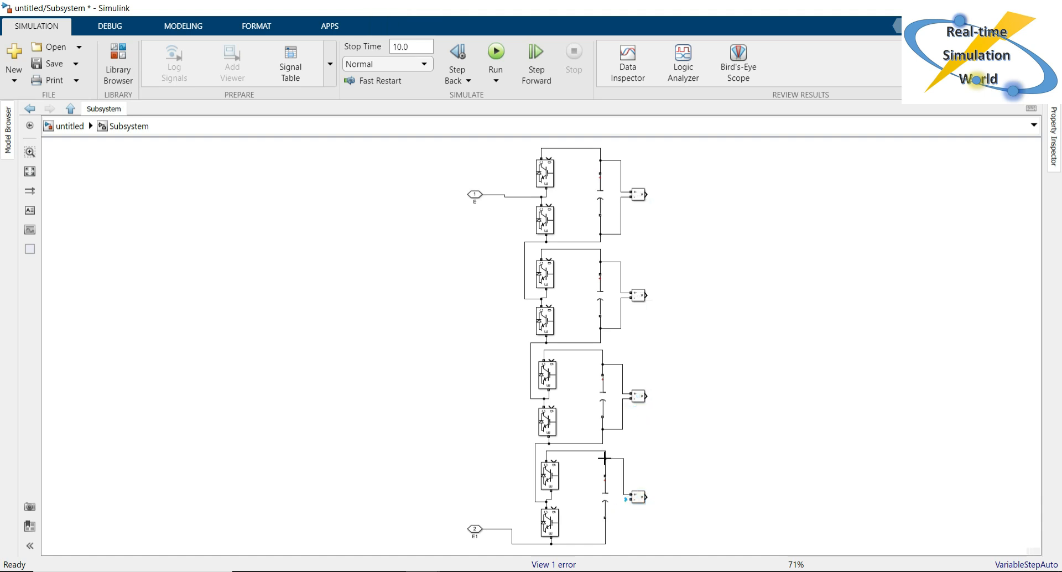
left_click_drag(629, 499, 607, 529)
left_click(716, 393)
Insert a Mux block to the right of the voltage measurements and set its number of inputs to 4
left_click(695, 249)
double_click(706, 288)
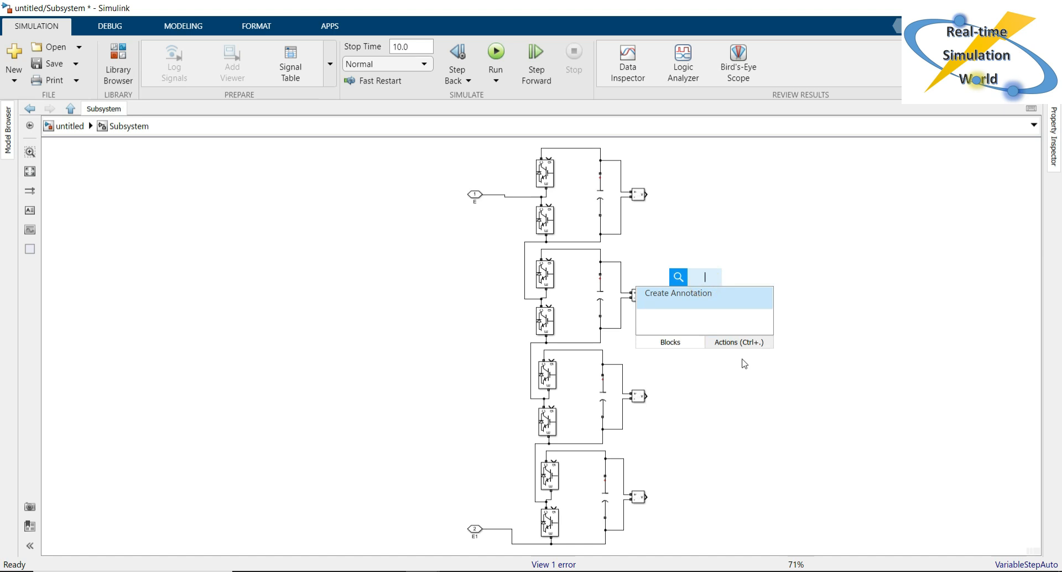
type("mux")
key("Return")
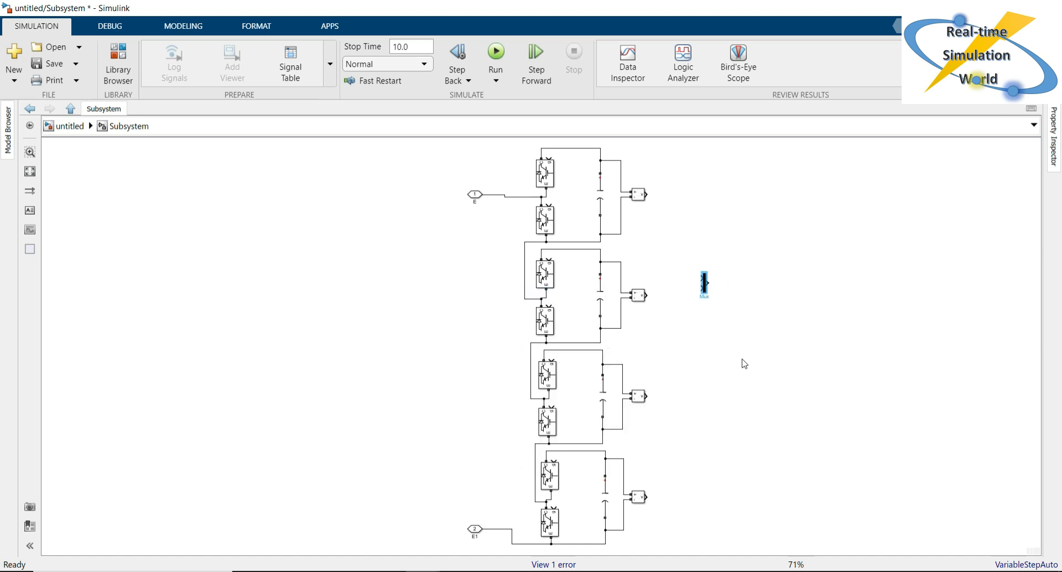
left_click(716, 340)
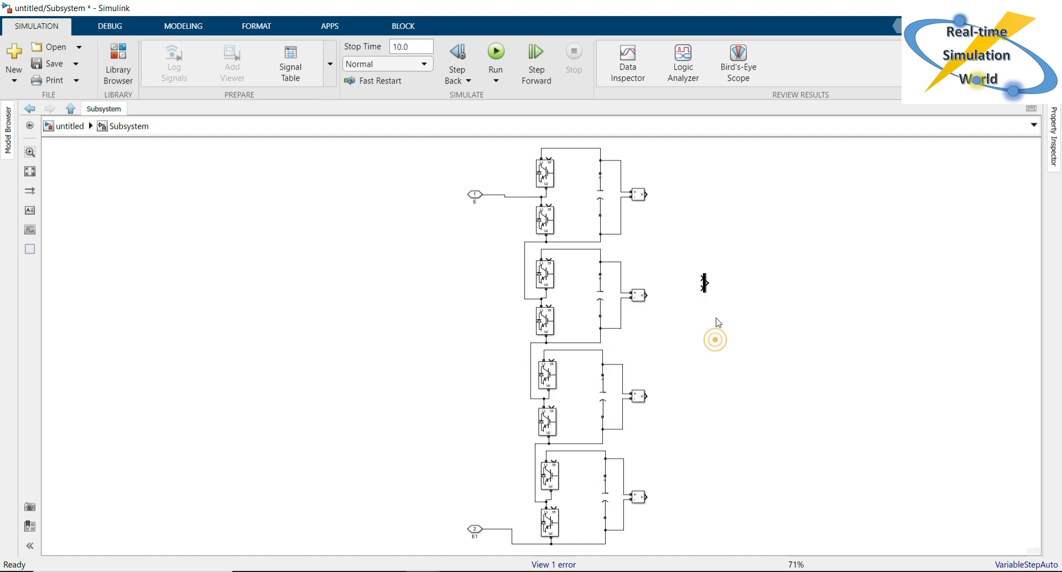
left_click(703, 285)
double_click(704, 284)
type("4")
key("Return")
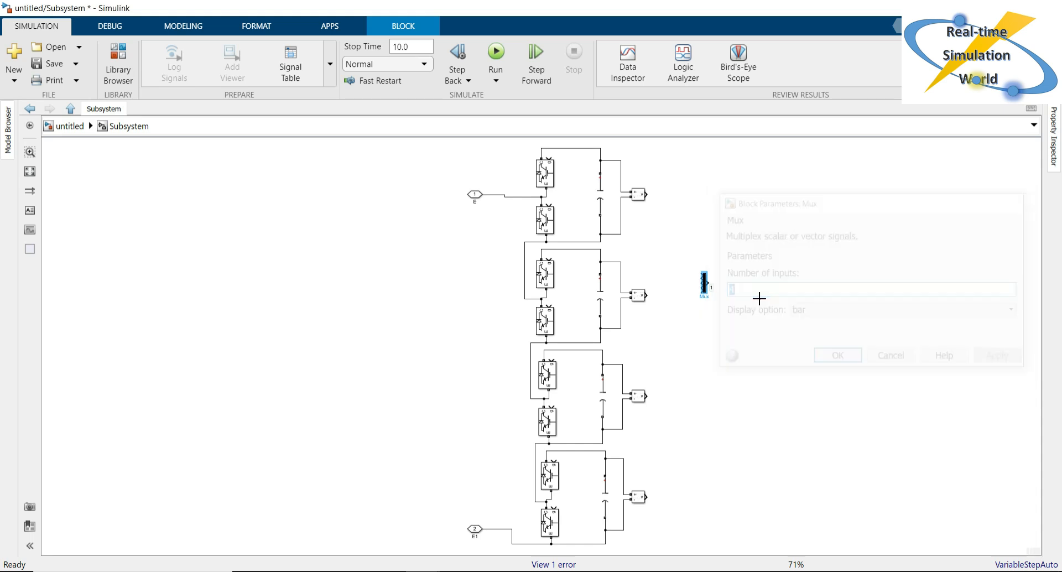
Stretch the Mux vertically and connect the four Voltage Measurement outputs to its inputs in module order
left_click_drag(704, 291, 705, 383)
left_click_drag(699, 310, 646, 195)
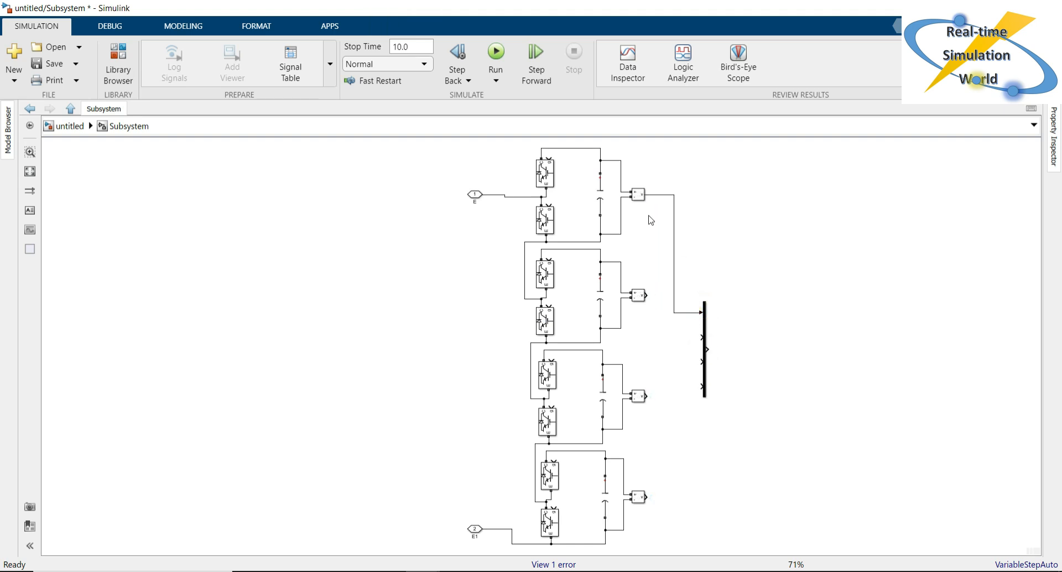
left_click_drag(648, 293, 702, 336)
left_click_drag(646, 397, 646, 496)
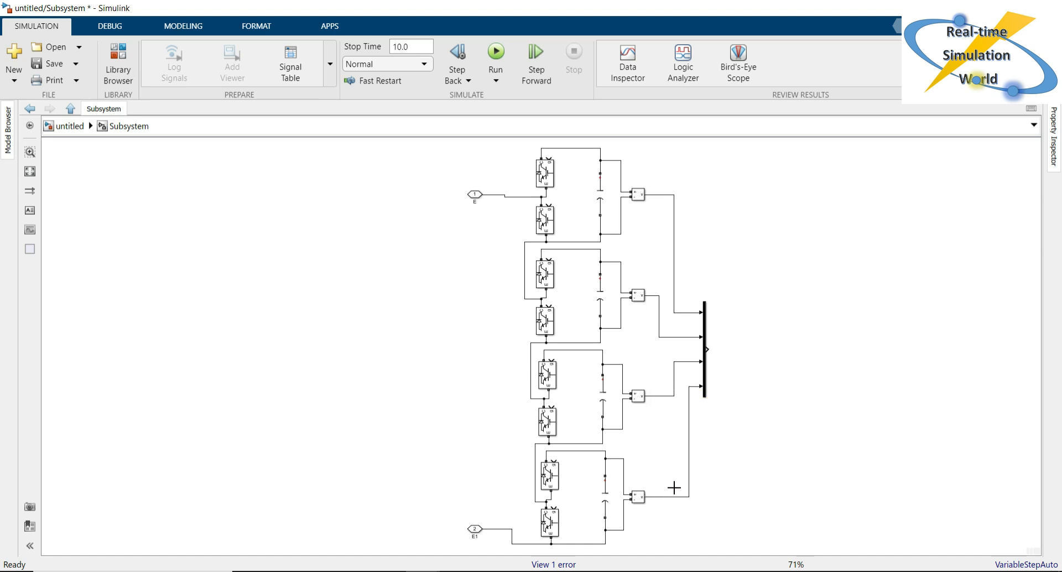
left_click(705, 476)
left_click(745, 391)
Search the block library for "port" and place an Out1 block to the right of the Mux
left_click(118, 66)
left_click(416, 104)
type("port")
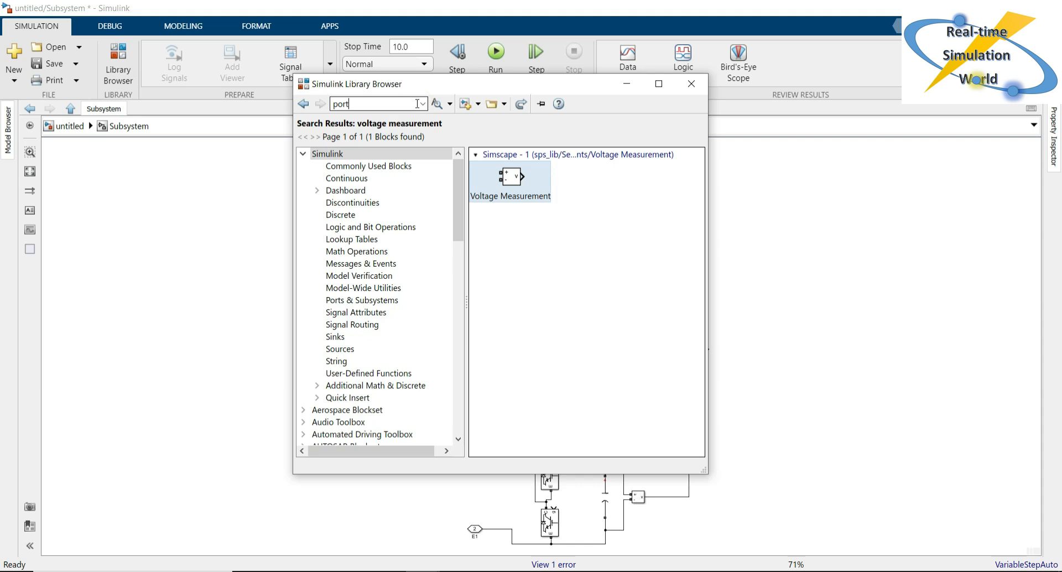
left_click(388, 104)
key("Return")
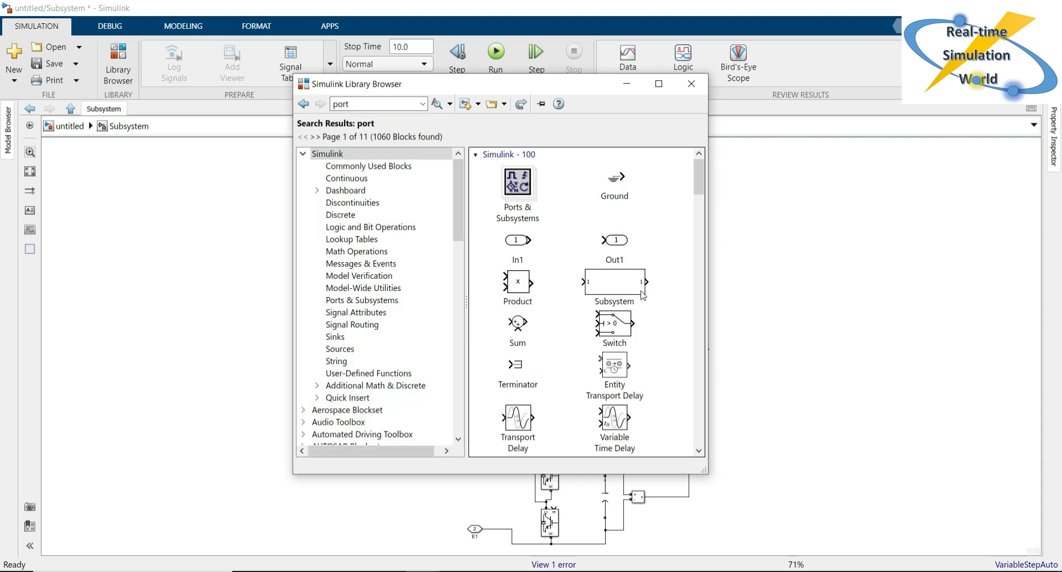
left_click_drag(618, 241, 791, 323)
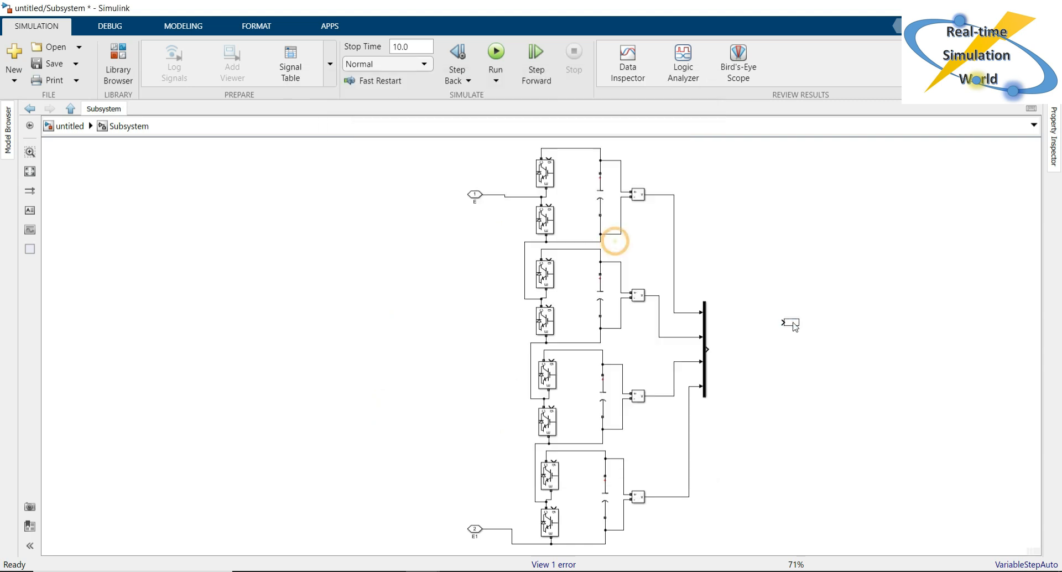
Move the Out1 block next to the Mux output and connect the two
left_click(790, 325)
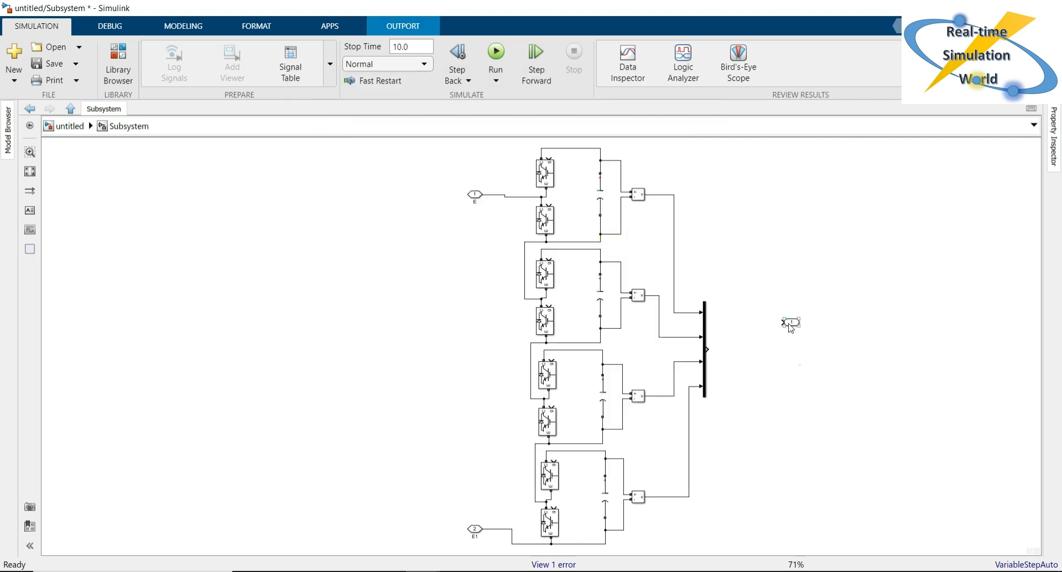
left_click_drag(790, 323, 725, 352)
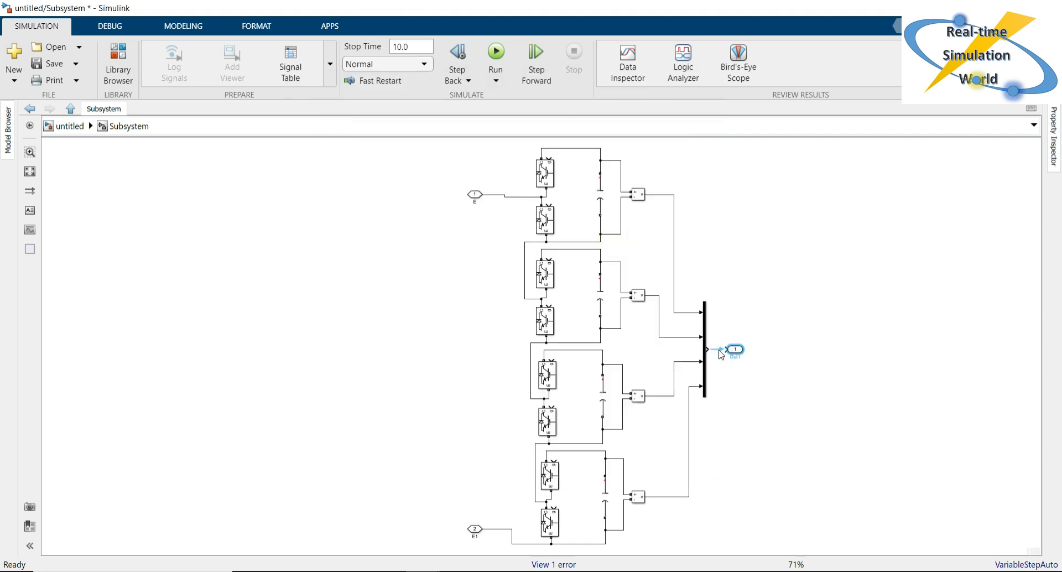
left_click(719, 351)
left_click(751, 400)
left_click(750, 400)
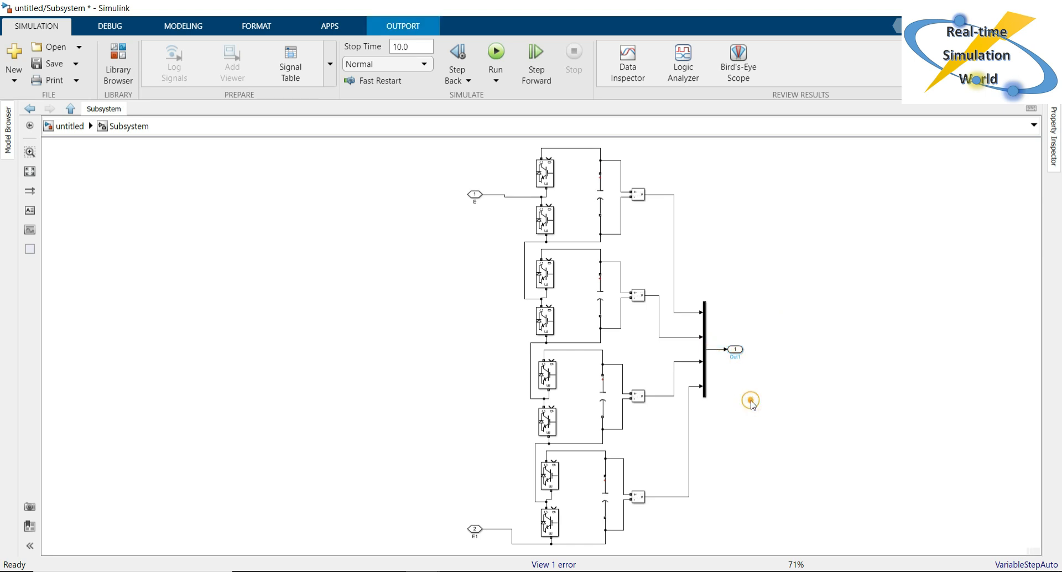
View the subsystem block's terminals at the top level of the model and reopen the subsystem
left_click(69, 126)
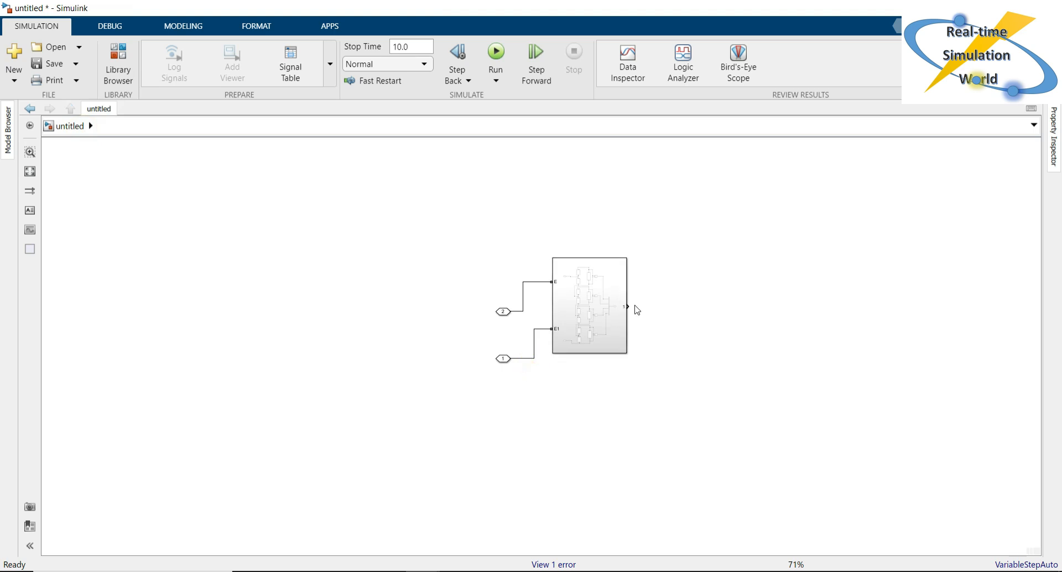
double_click(595, 302)
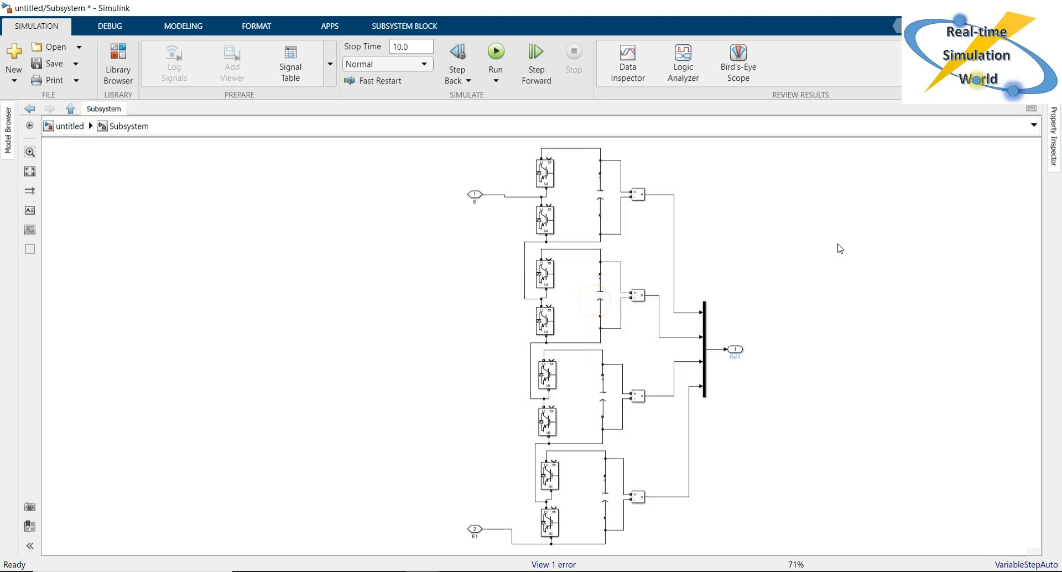
left_click(337, 291)
left_click(339, 320)
left_click(335, 320)
Insert a Demux block in the empty area left of the modules and set its number of outputs to 4
double_click(329, 323)
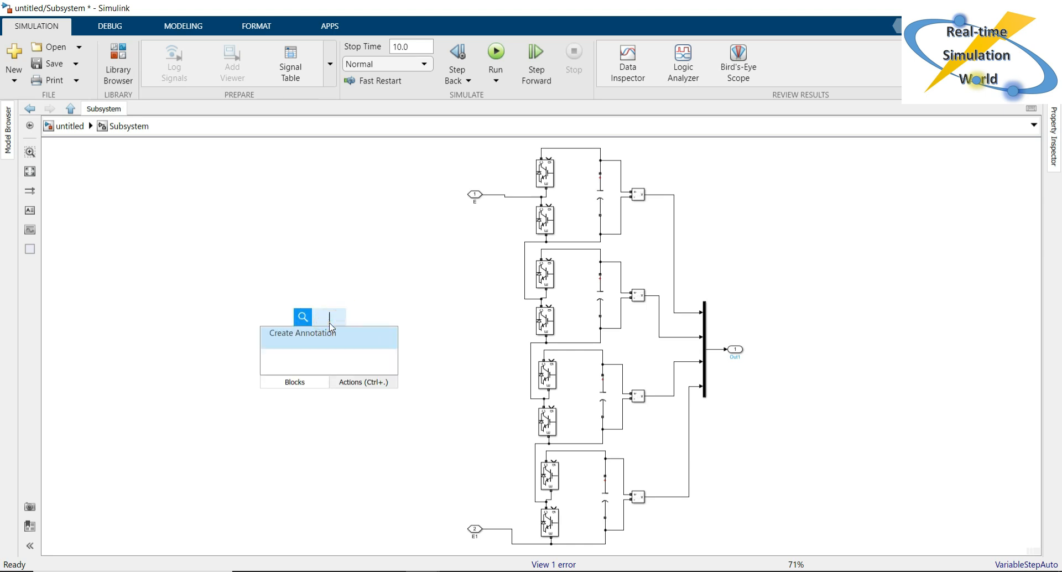
type("demux")
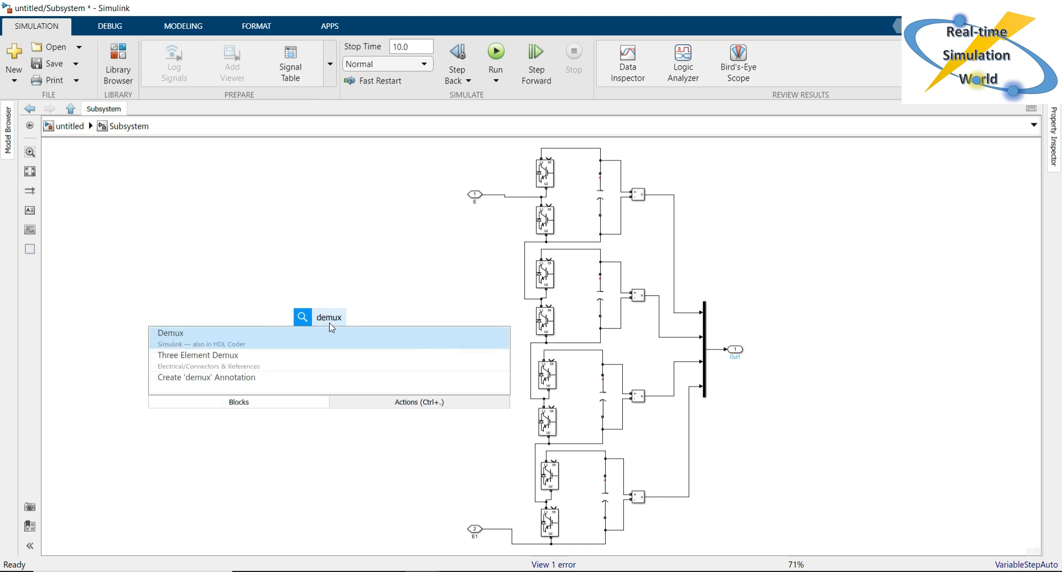
key("Return")
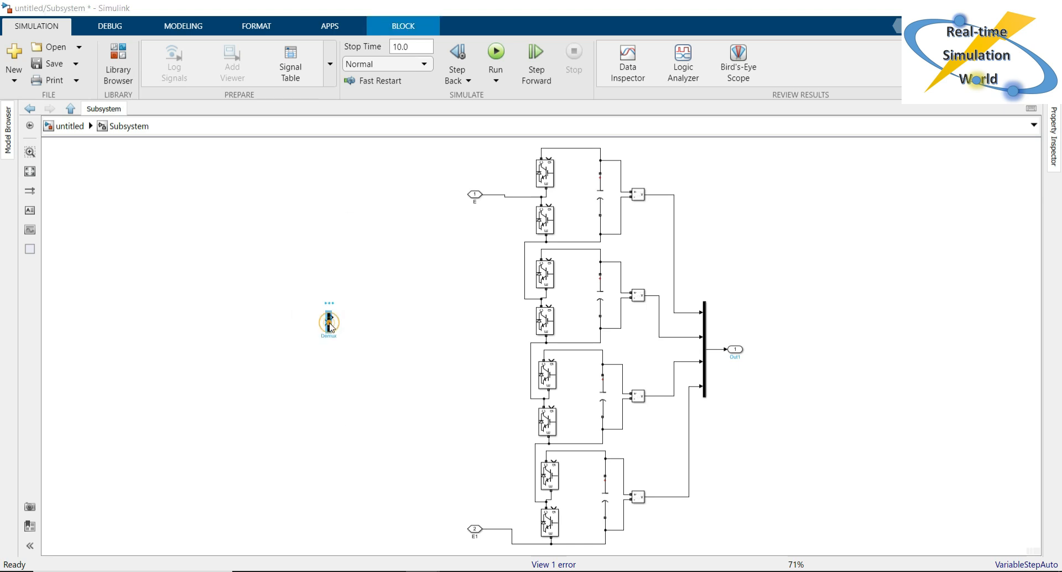
double_click(330, 327)
type("4")
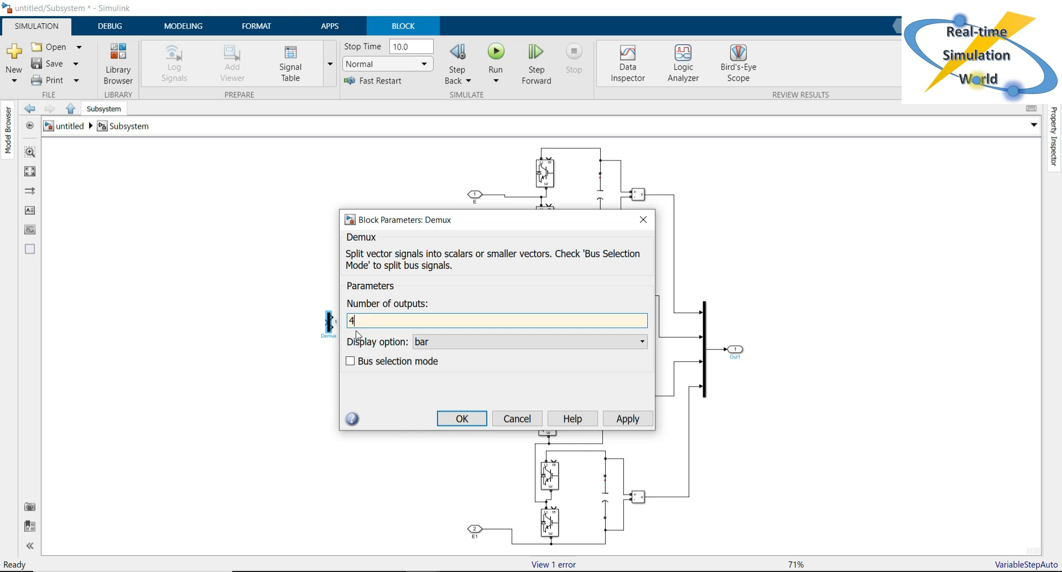
key("Return")
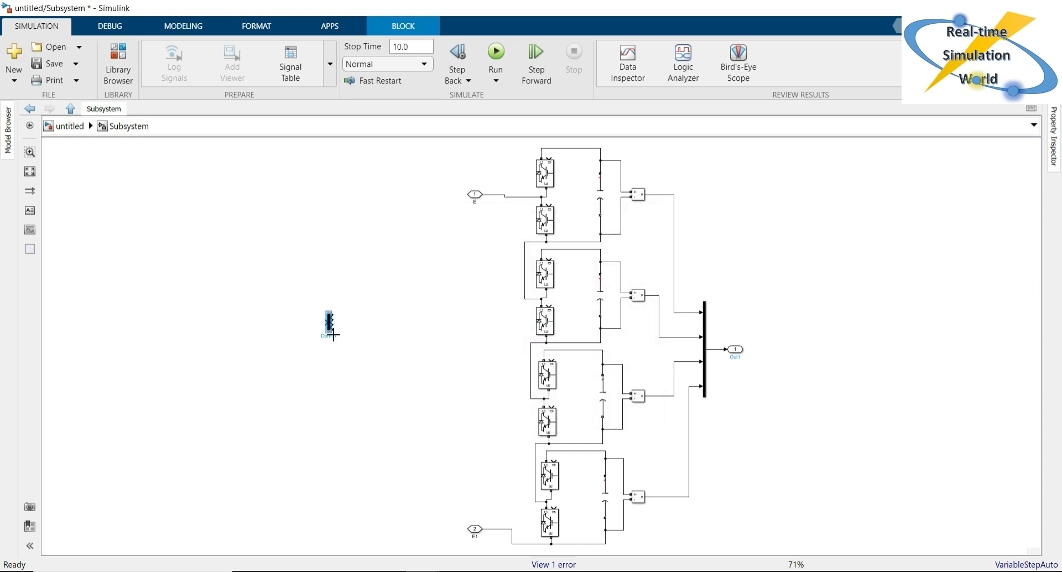
Stretch the Demux vertically and centre it beside the column of IGBT/Diode modules
left_click_drag(330, 333, 330, 489)
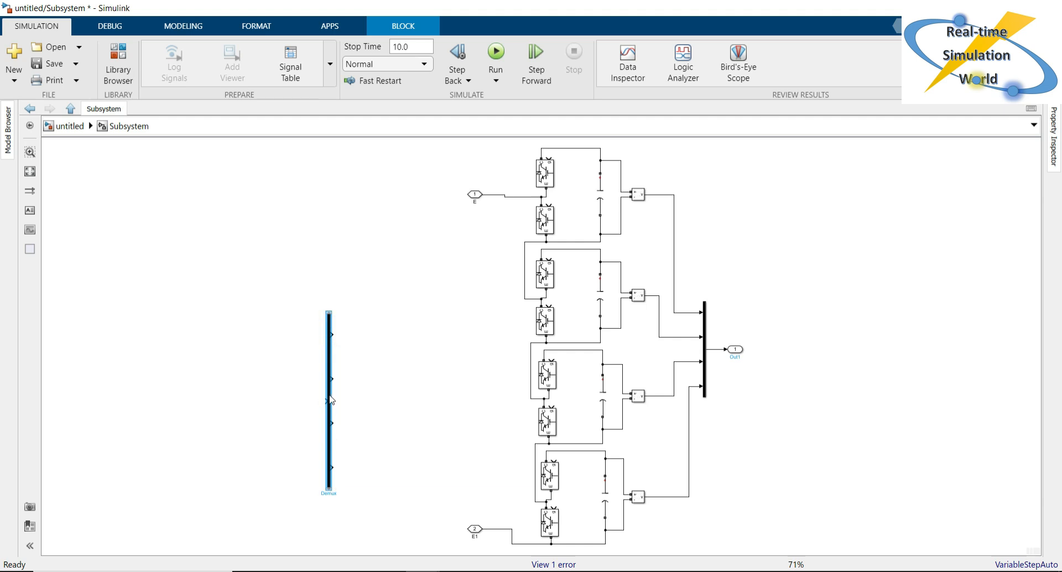
left_click_drag(329, 398, 354, 325)
left_click(439, 311)
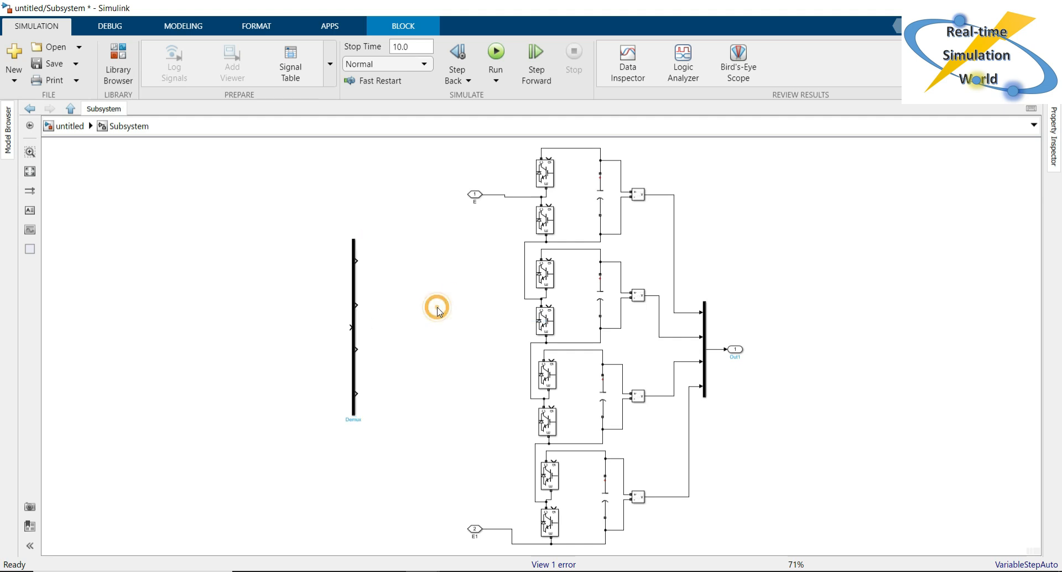
Place an In1 block from the block library to the left of the Demux and connect it to the Demux input
left_click(118, 60)
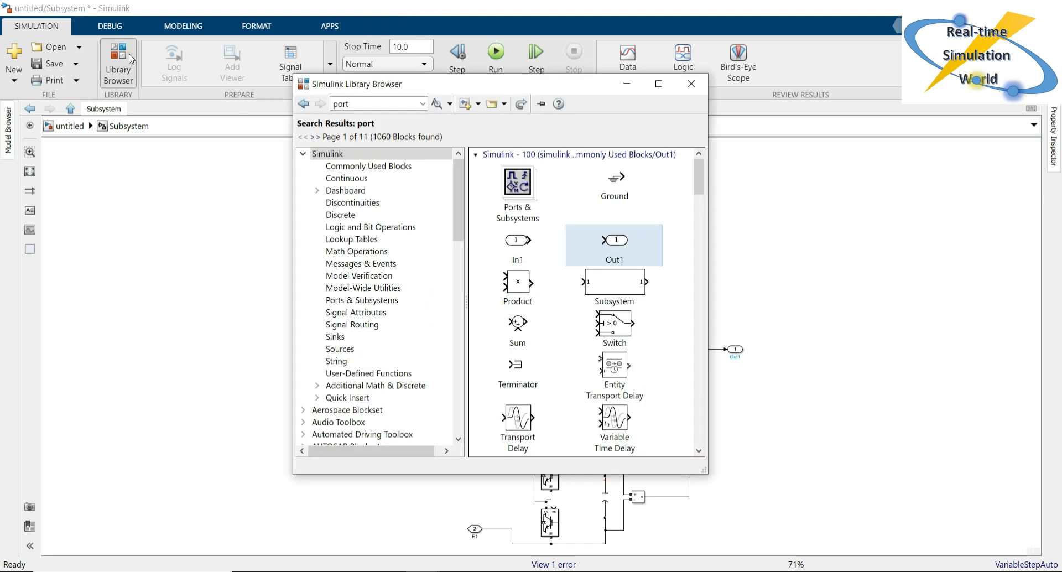
left_click_drag(517, 247, 346, 332)
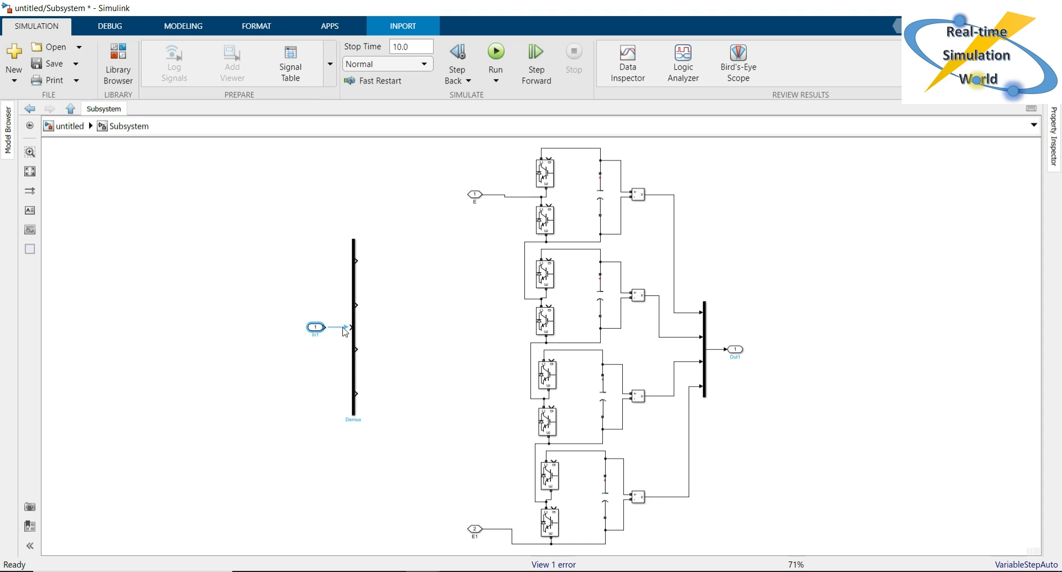
left_click(410, 331)
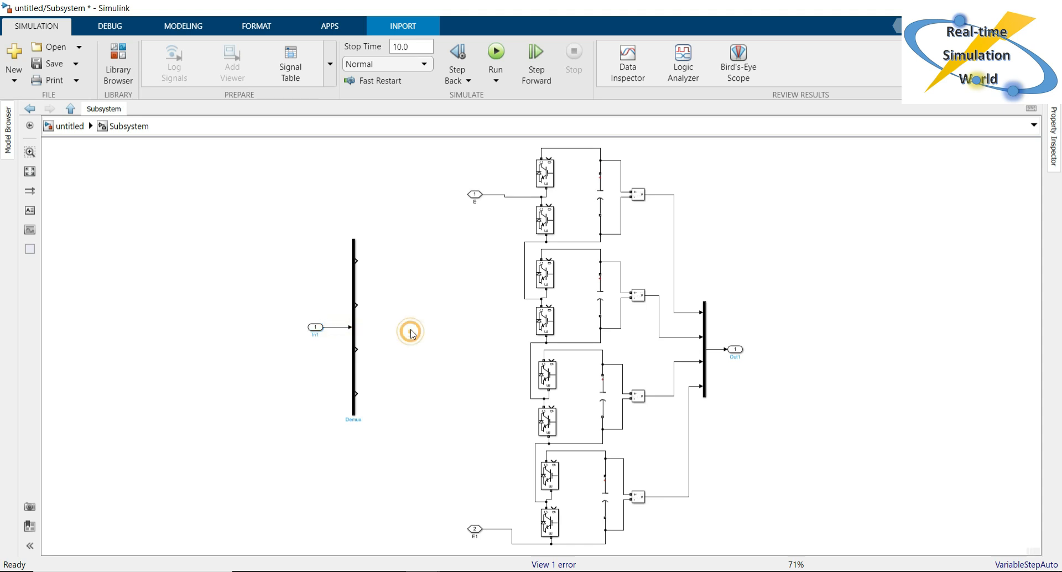
left_click(411, 299)
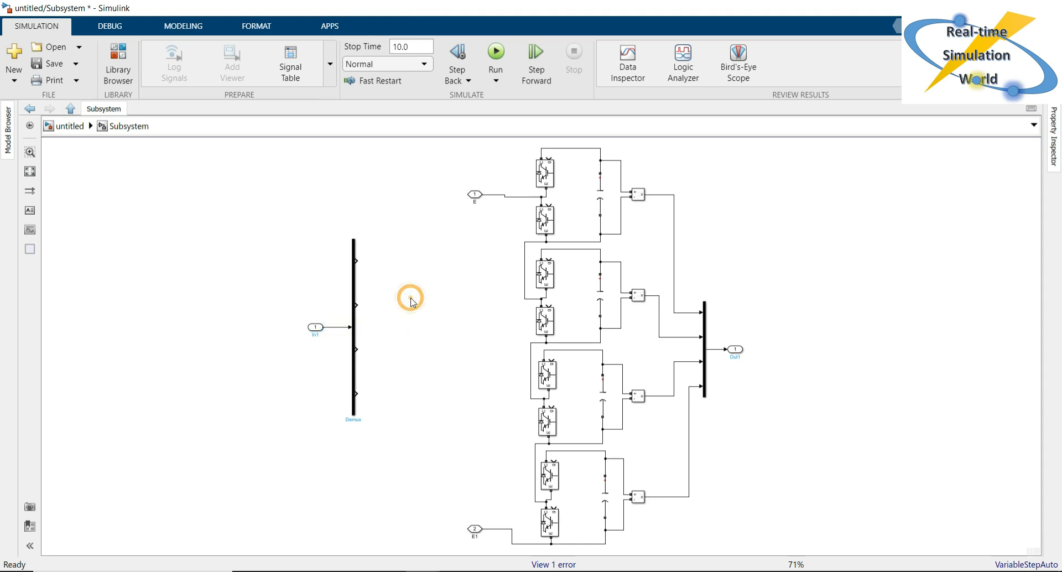
Place a Logical Operator block from the Logic and Bit Operations library between the Demux and the modules
left_click(114, 65)
left_click(382, 103)
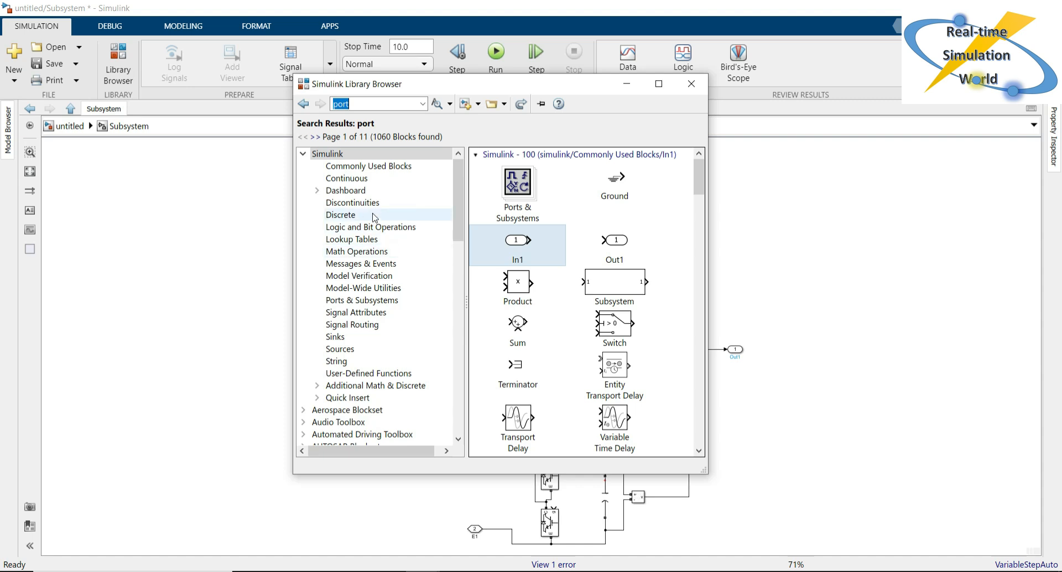
left_click(358, 227)
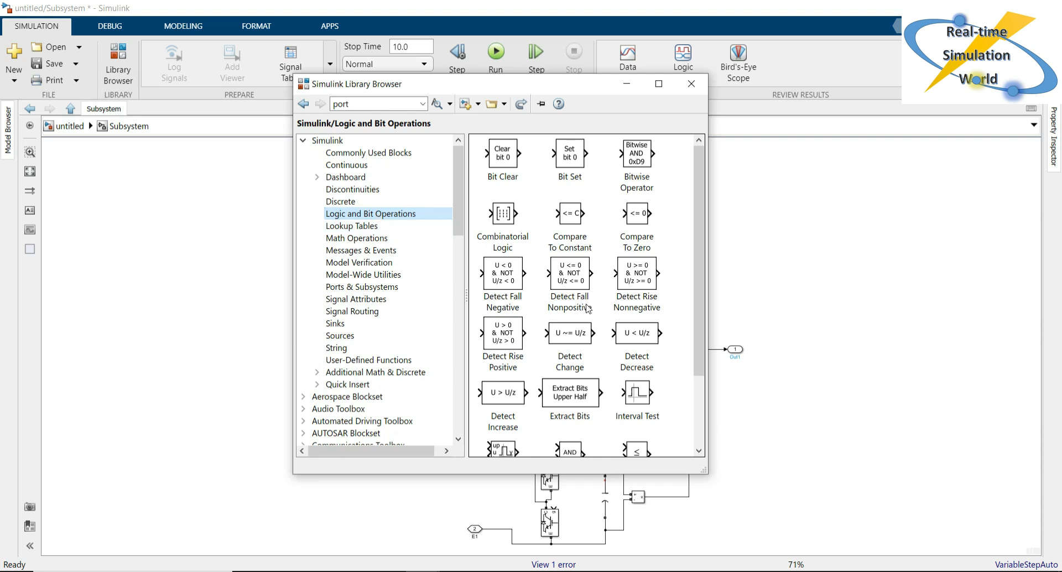
left_click_drag(694, 307, 695, 375)
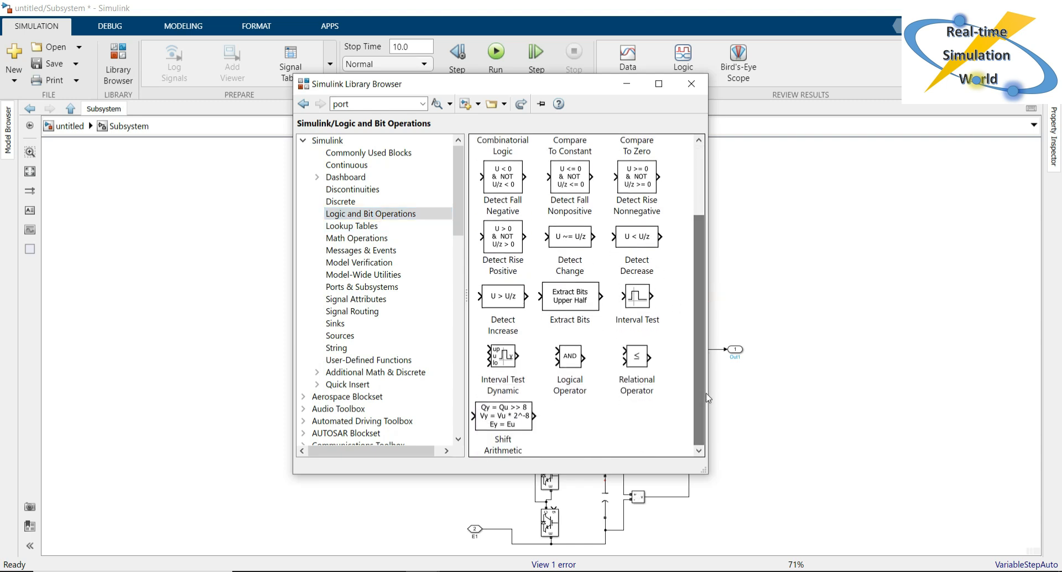
left_click_drag(575, 372, 435, 267)
Set the Logical Operator block's operator to NOT
double_click(435, 265)
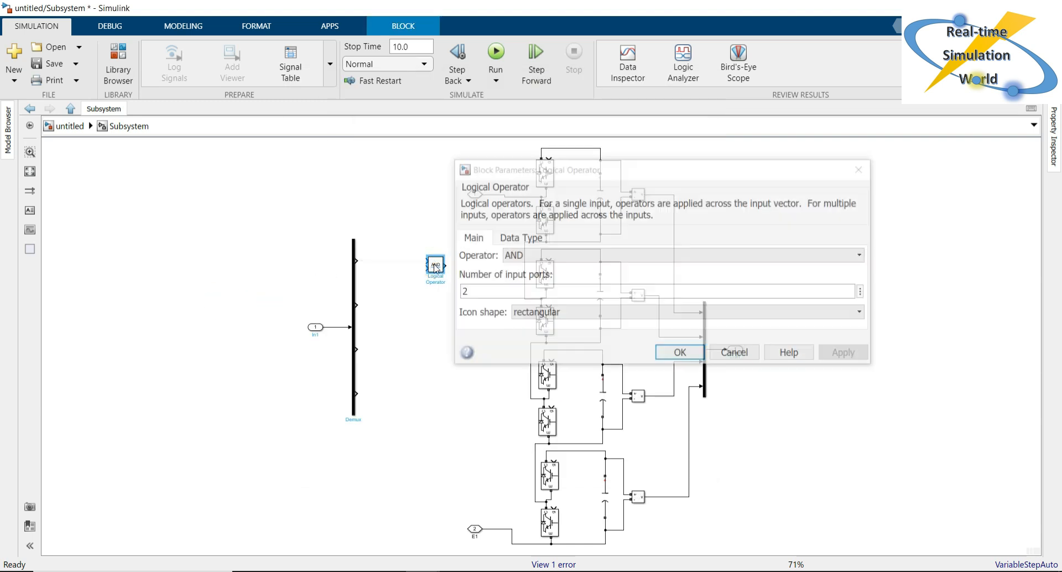
left_click(573, 259)
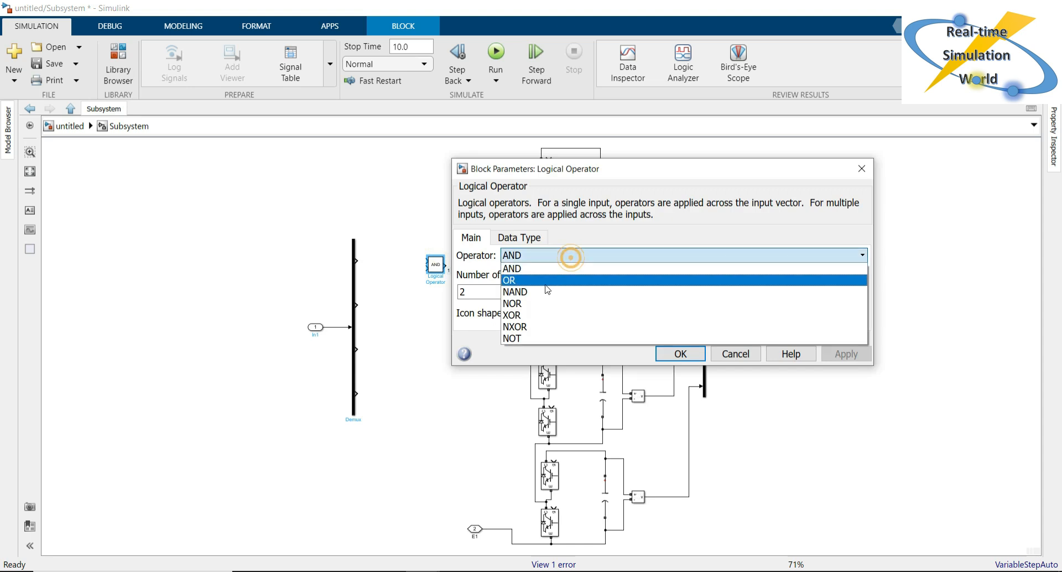
left_click(540, 339)
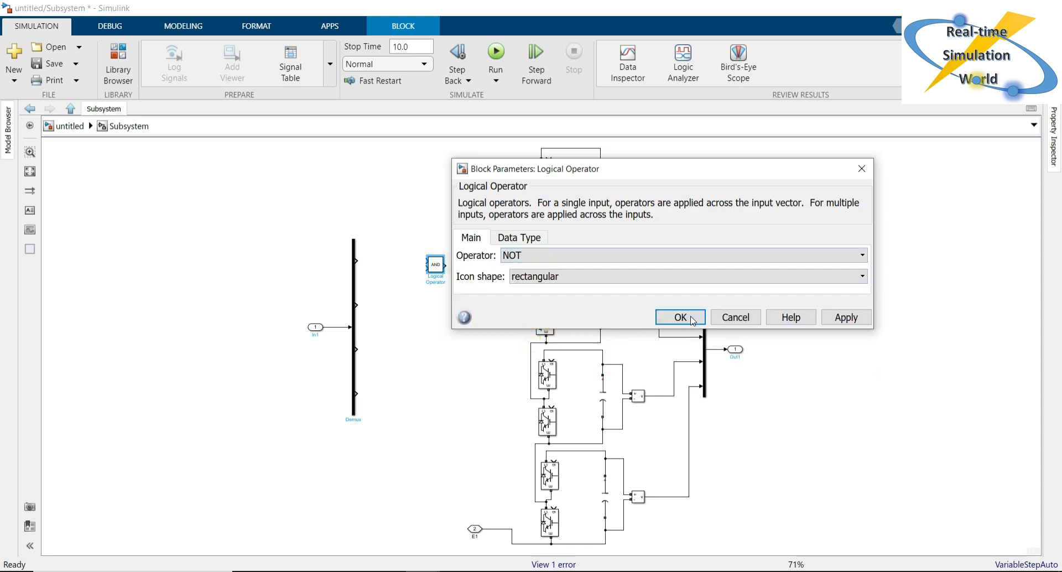
left_click(855, 316)
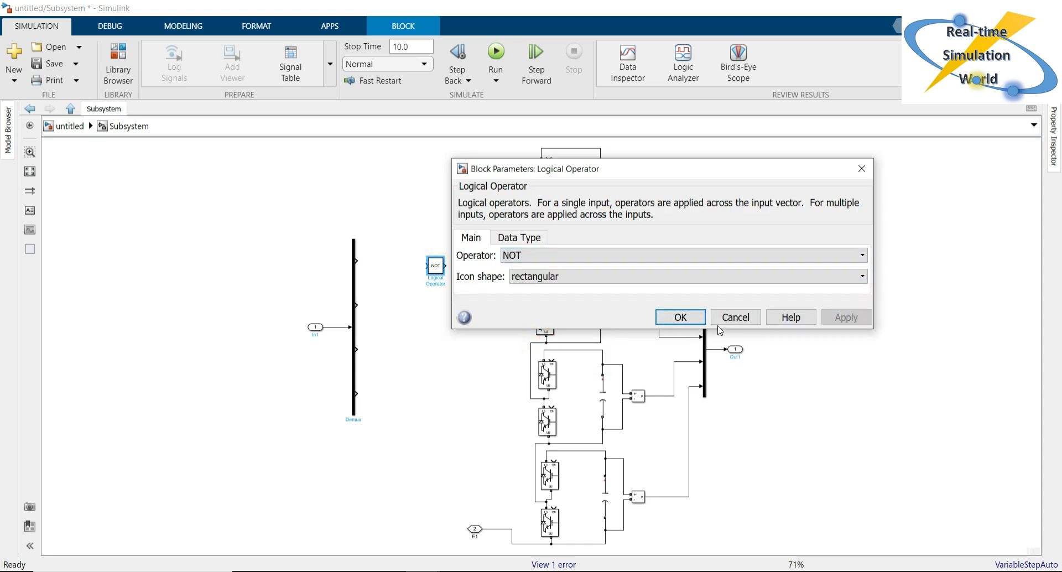
left_click(680, 317)
left_click(462, 302)
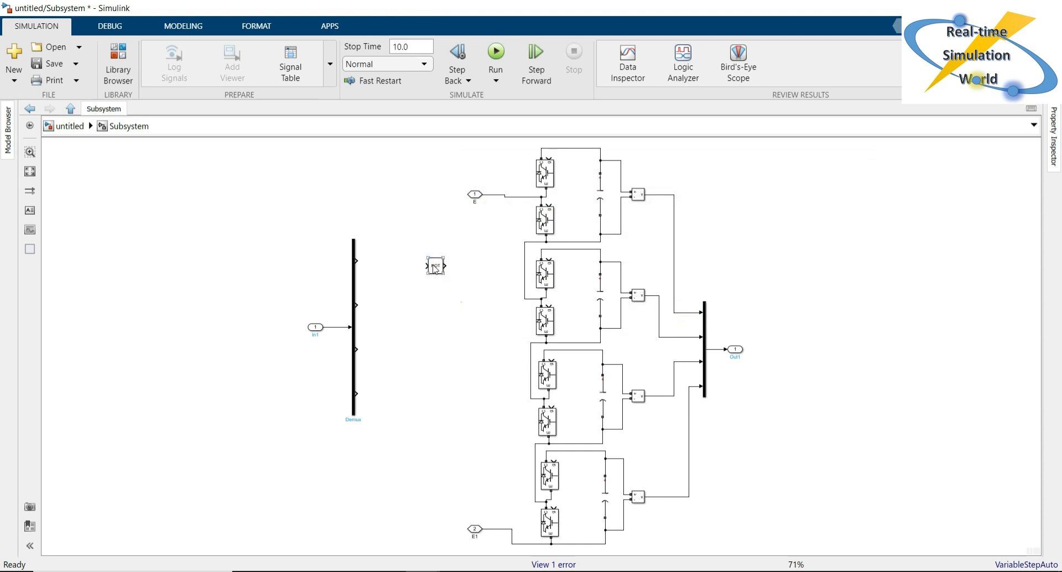
left_click(479, 217)
left_click(543, 159)
left_click(542, 204)
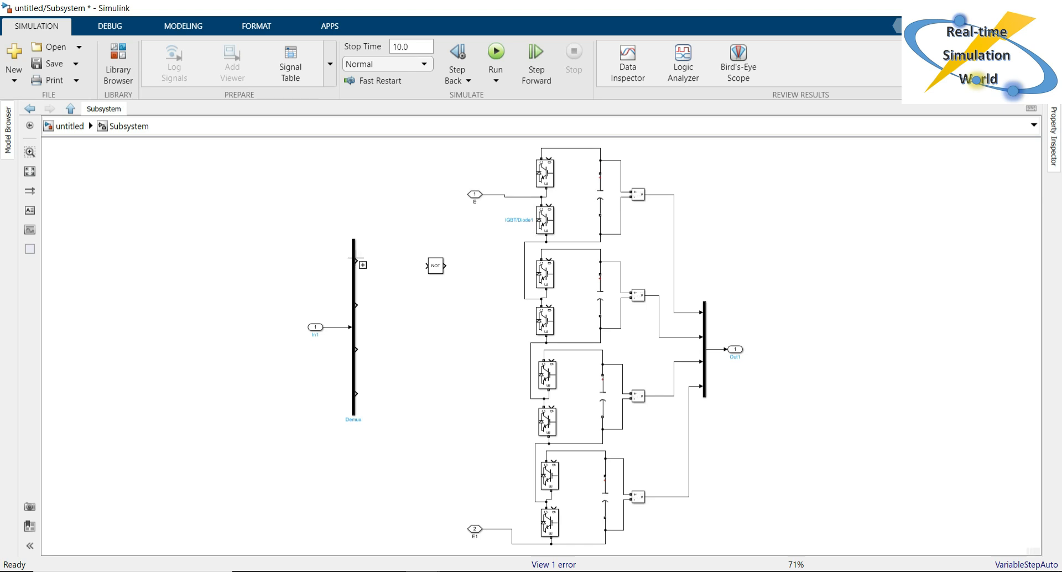
Move the NOT block beside the first module and shift the E and E1 ports closer to the modules, straightening their lines
left_click(435, 266)
left_click_drag(439, 268, 517, 206)
left_click(476, 195)
left_click(475, 530)
left_click_drag(473, 532, 511, 547)
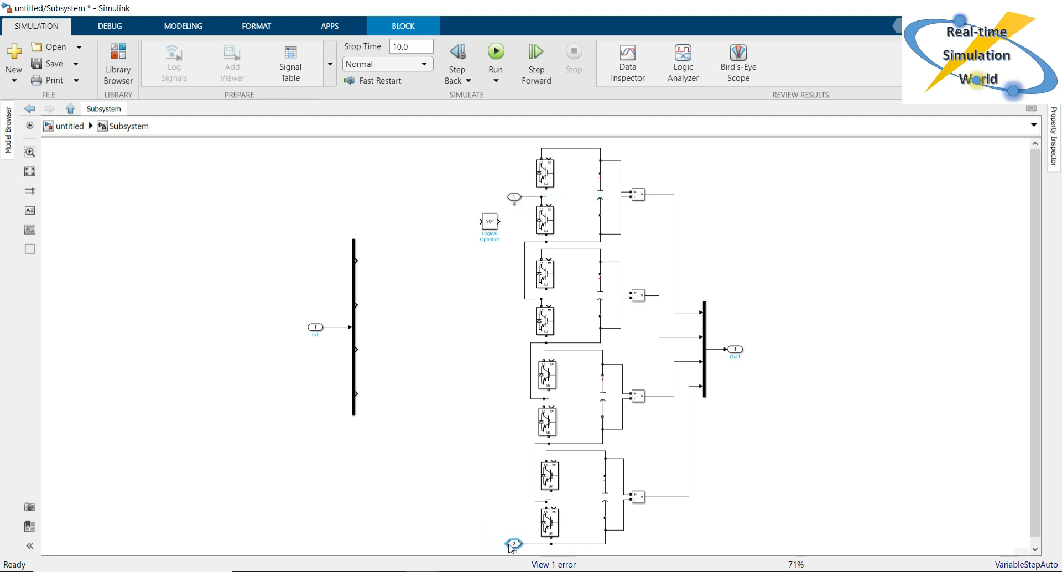
Copy the NOT block so that each of the four modules has one beside its lower IGBT/Diode
left_click(473, 237)
mouse_move(495, 228)
left_mouse_down()
mouse_move(494, 209)
mouse_move(499, 513)
left_mouse_up()
left_click(435, 419)
Connect the first two Demux outputs to their modules' upper IGBT gates directly and to the lower gates through the NOT blocks
left_click_drag(358, 258, 548, 157)
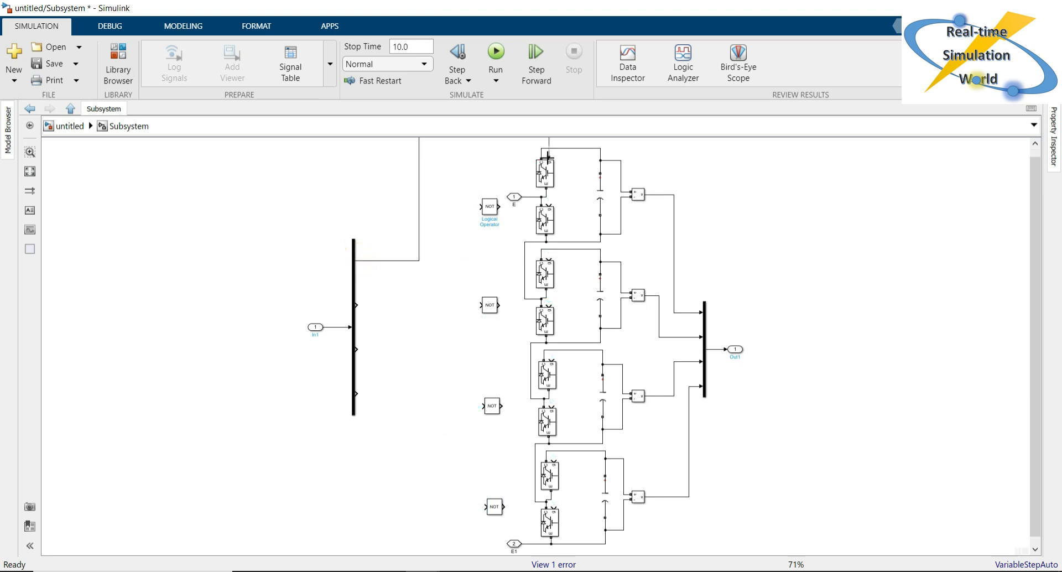
left_click_drag(476, 205, 419, 207)
left_click_drag(500, 206, 546, 203)
left_click_drag(356, 301, 549, 257)
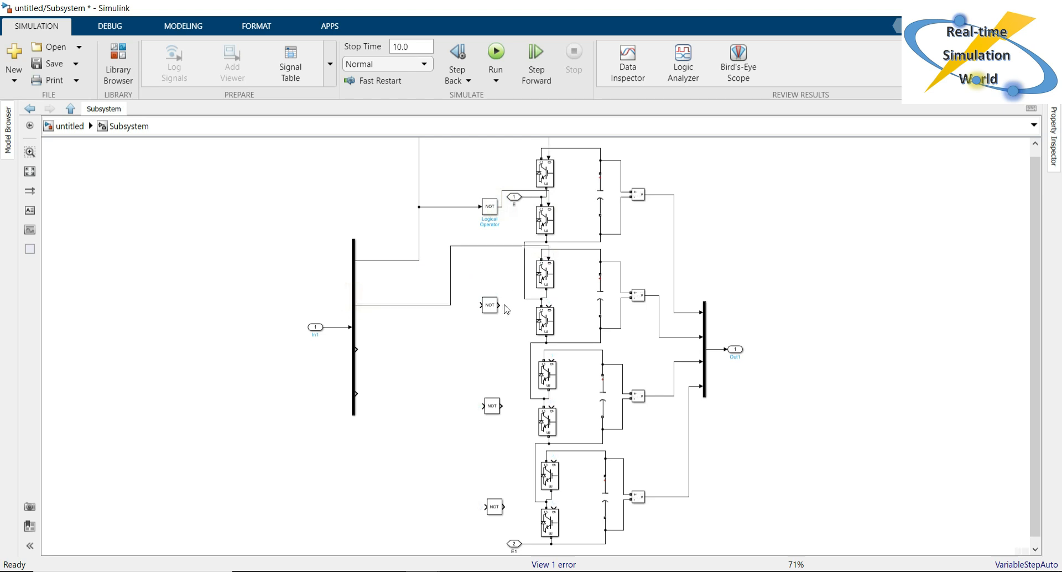
left_click_drag(481, 305, 552, 307)
Connect the third Demux output to the third module's upper IGBT gate and, through its NOT block, to the lower gate
left_click_drag(356, 349, 556, 363)
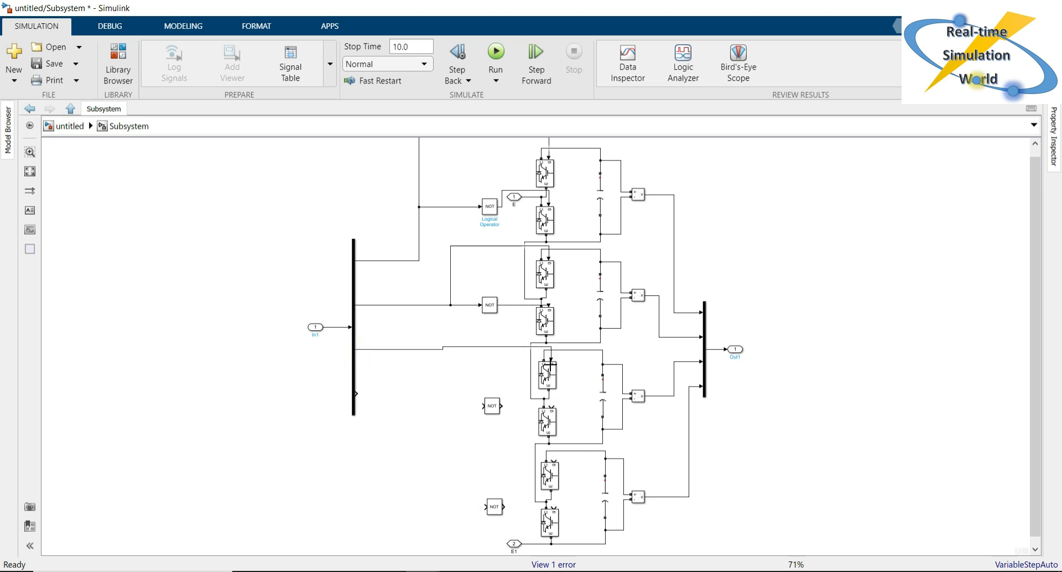
left_click_drag(482, 405, 453, 347)
left_click(500, 408)
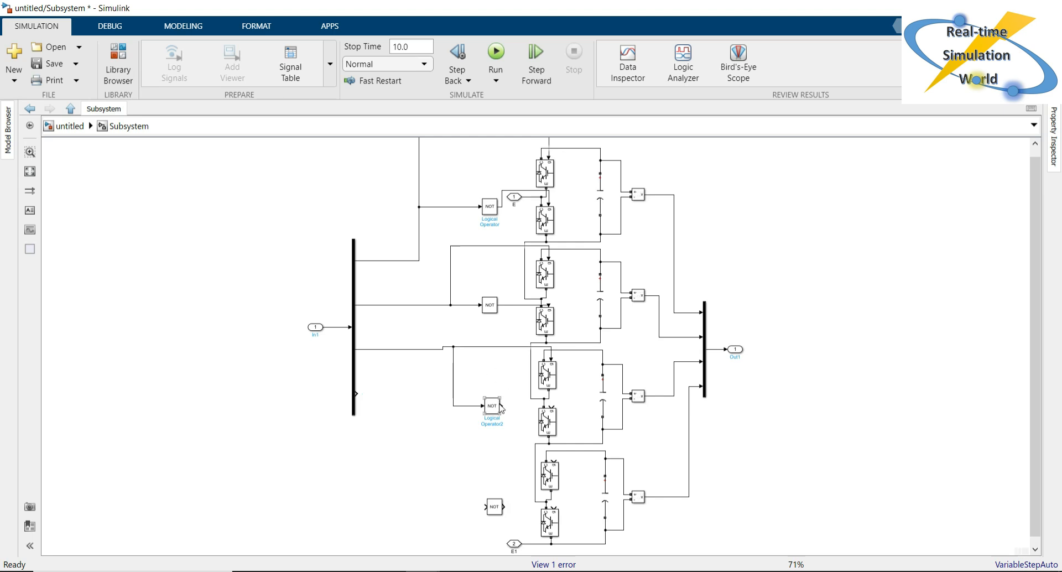
left_click_drag(502, 407, 551, 407)
Connect the fourth Demux output to the fourth module's upper IGBT gate and, through its NOT block, to the lower gate
left_click_drag(356, 394, 554, 465)
left_click_drag(485, 506, 454, 457)
left_click_drag(504, 506, 556, 507)
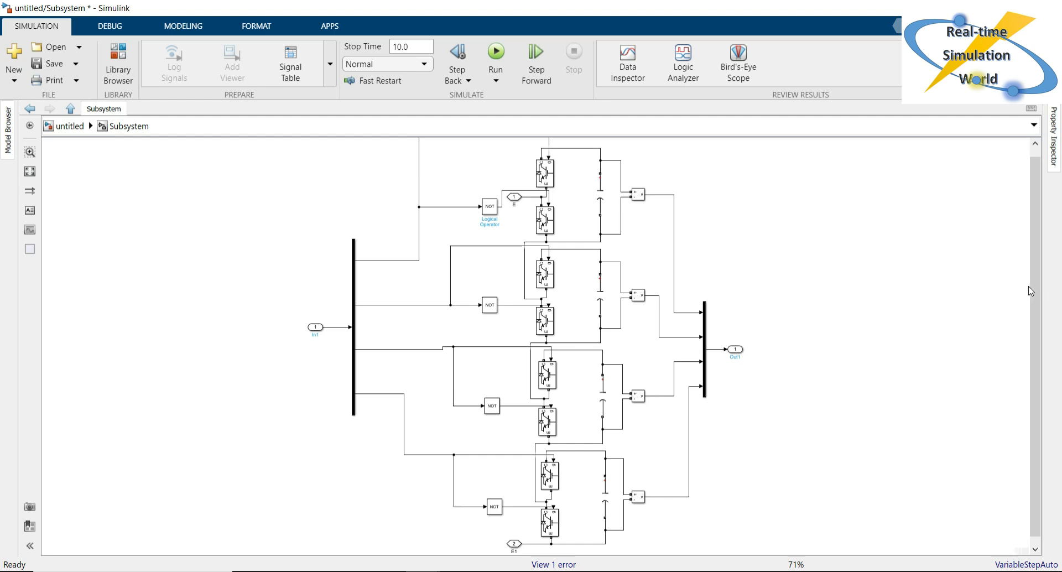
Return to the model's top level and align the two Connection Port blocks with the subsystem's E and E1 terminals
scroll(1033, 273, "up", 1)
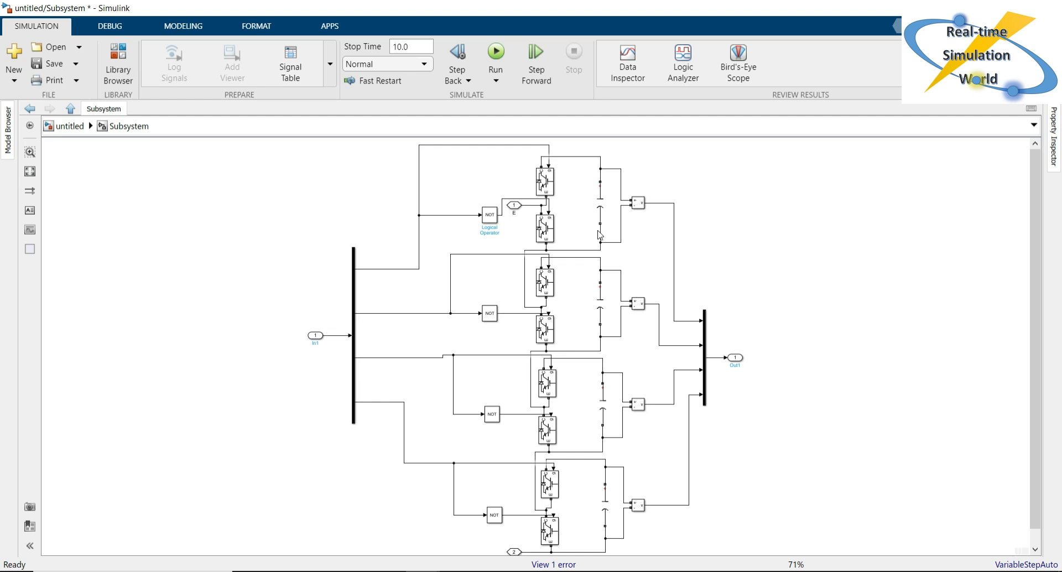
left_click(467, 193)
left_click(67, 128)
left_click(409, 359)
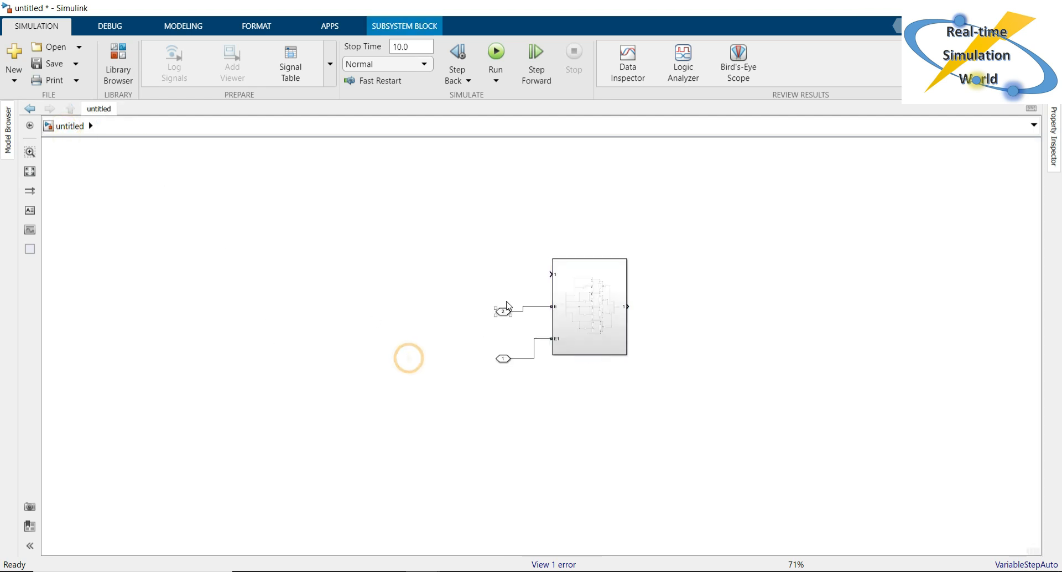
left_click(503, 310)
left_click(503, 359)
left_click_drag(505, 360, 506, 348)
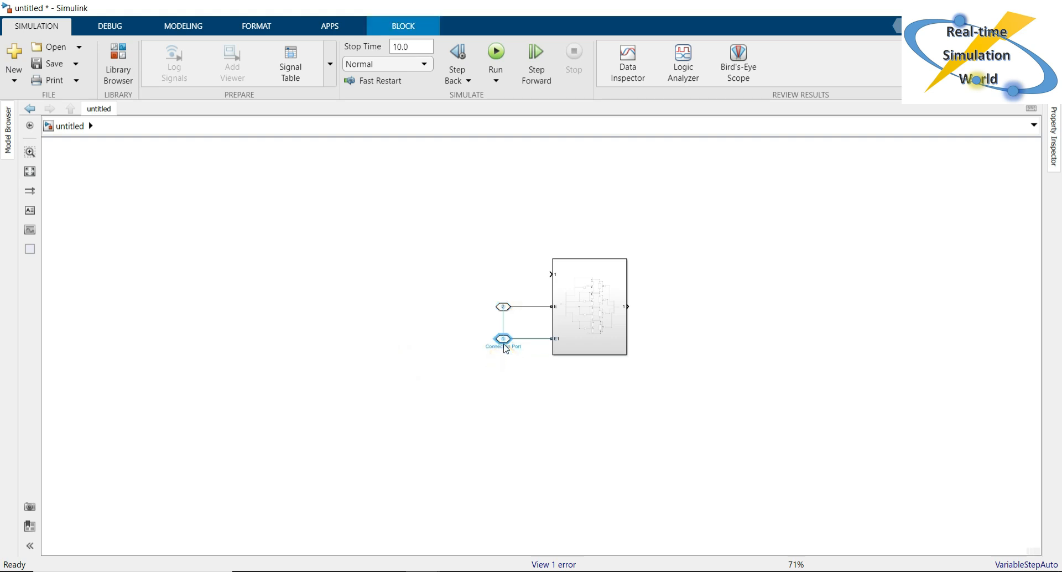
left_click(547, 392)
Reopen the subsystem and examine the In1 block that feeds the Demux
left_click(561, 284)
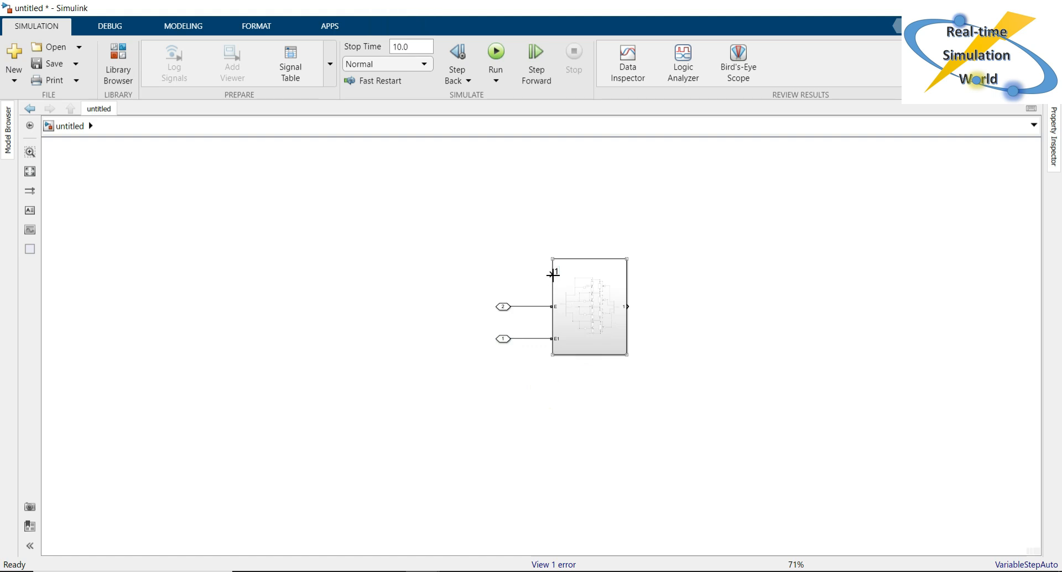
double_click(564, 281)
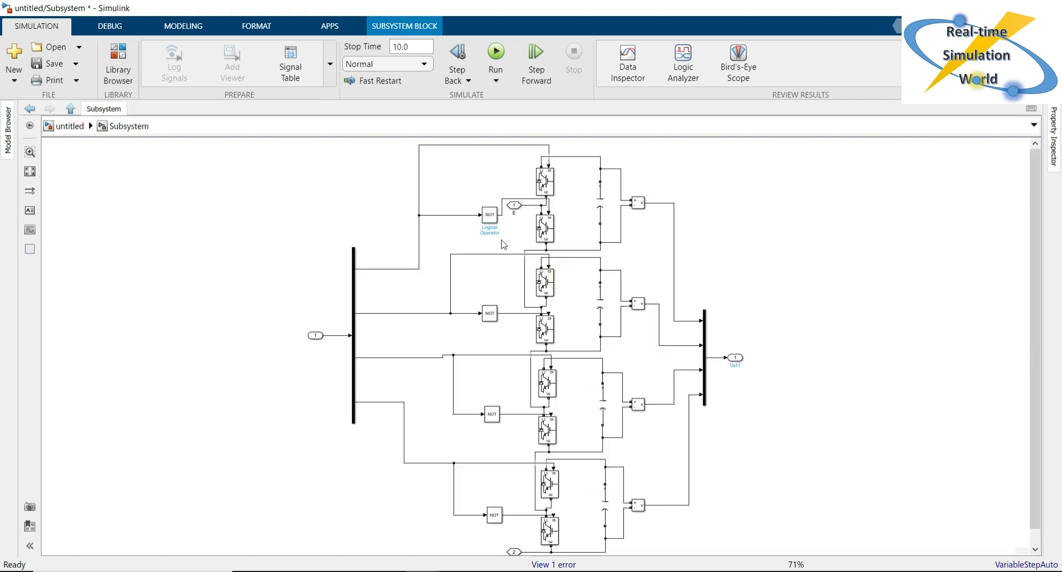
left_click(315, 336)
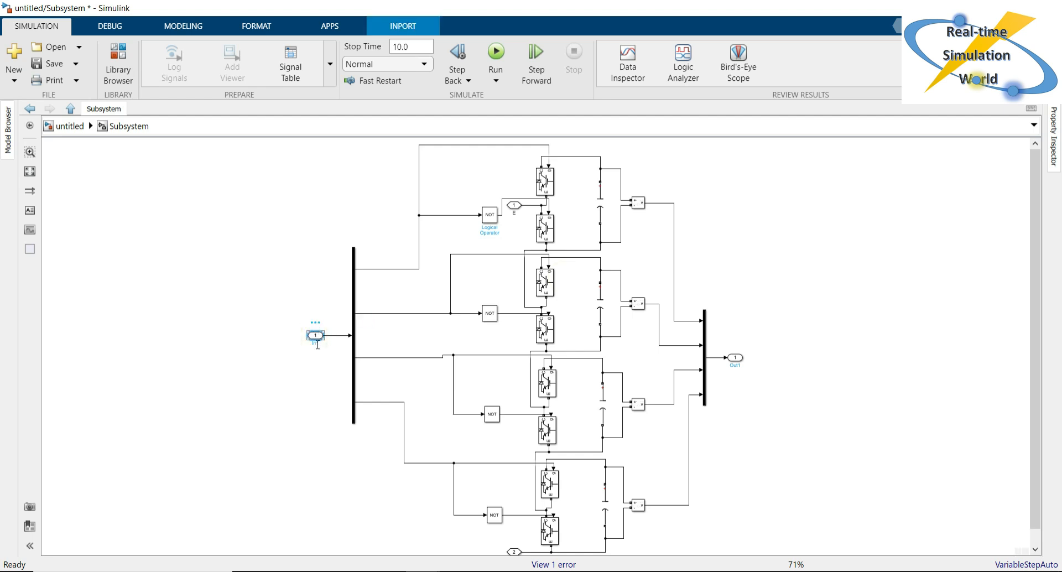
left_click(318, 344)
left_click(318, 363)
left_click(316, 336)
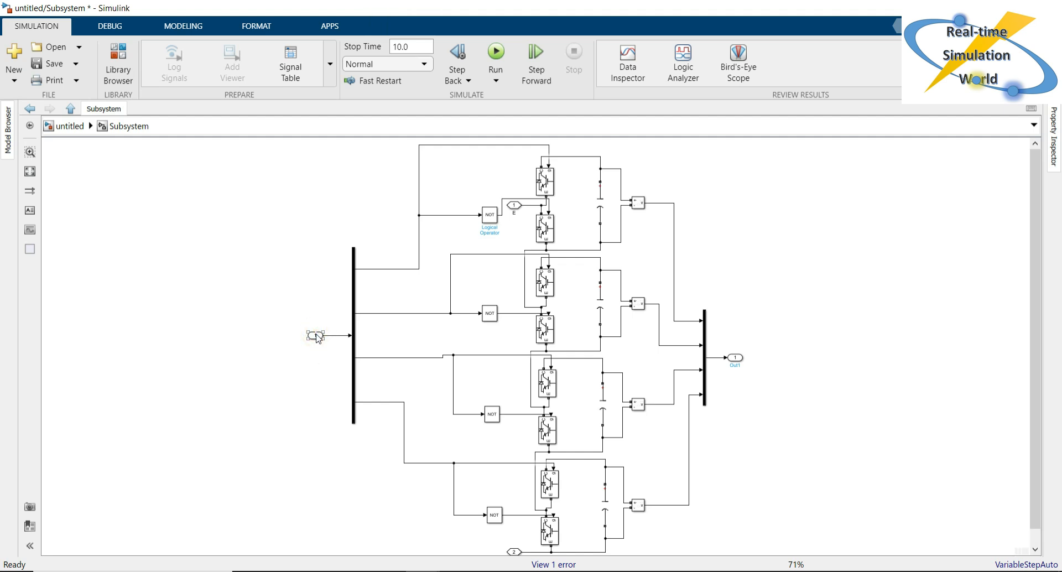
left_click(316, 335)
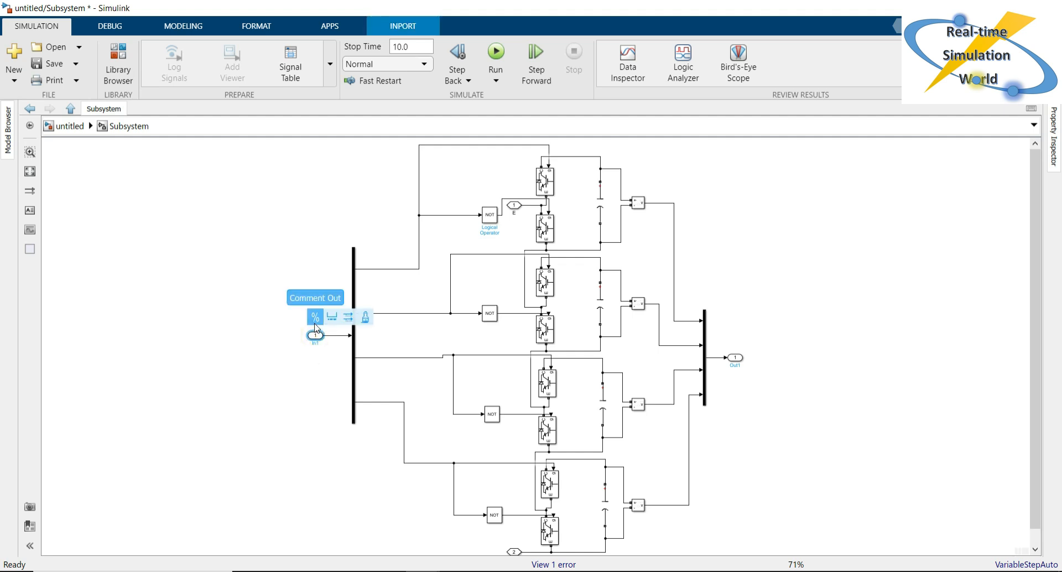
left_click(318, 406)
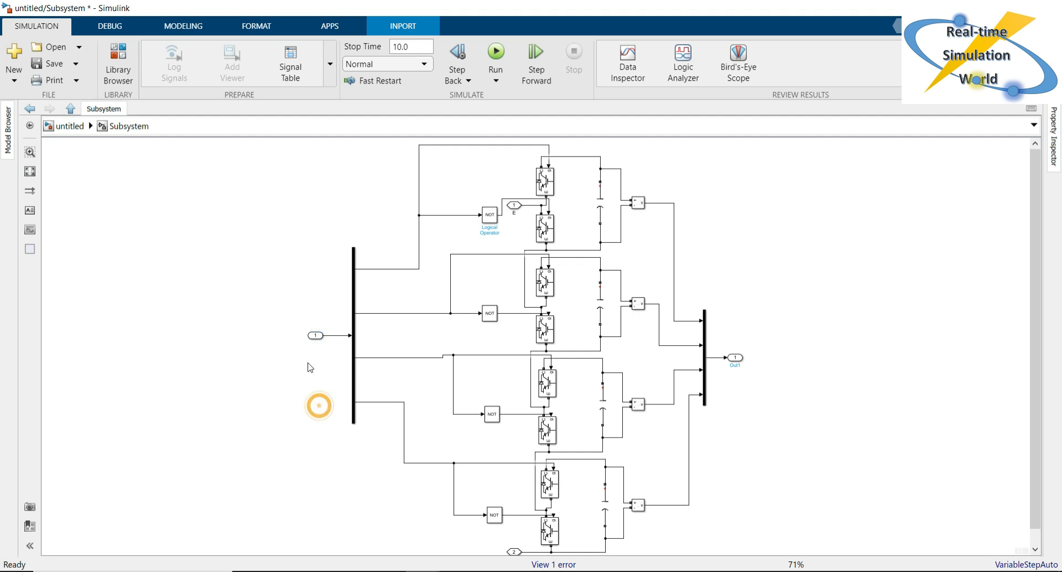
Show the block name of the inport that feeds the Demux
left_click(316, 336)
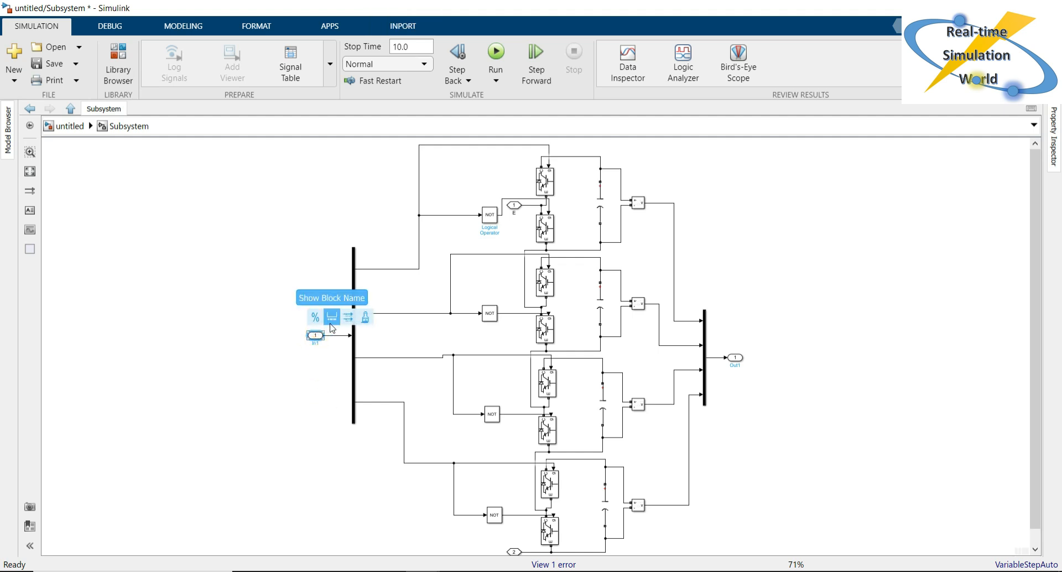
left_click(337, 323)
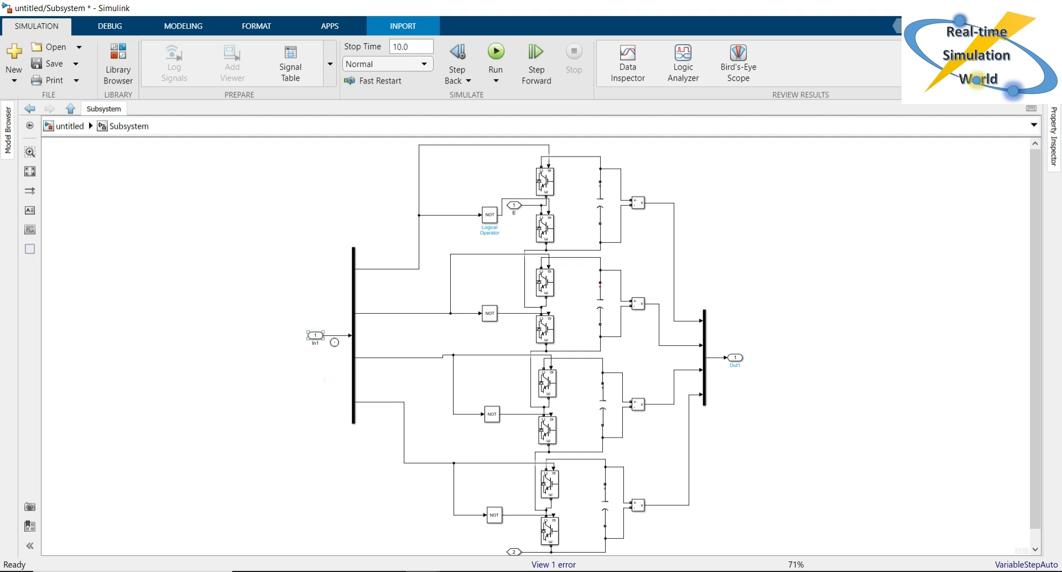
left_click(334, 342)
left_click(306, 410)
left_click(739, 358)
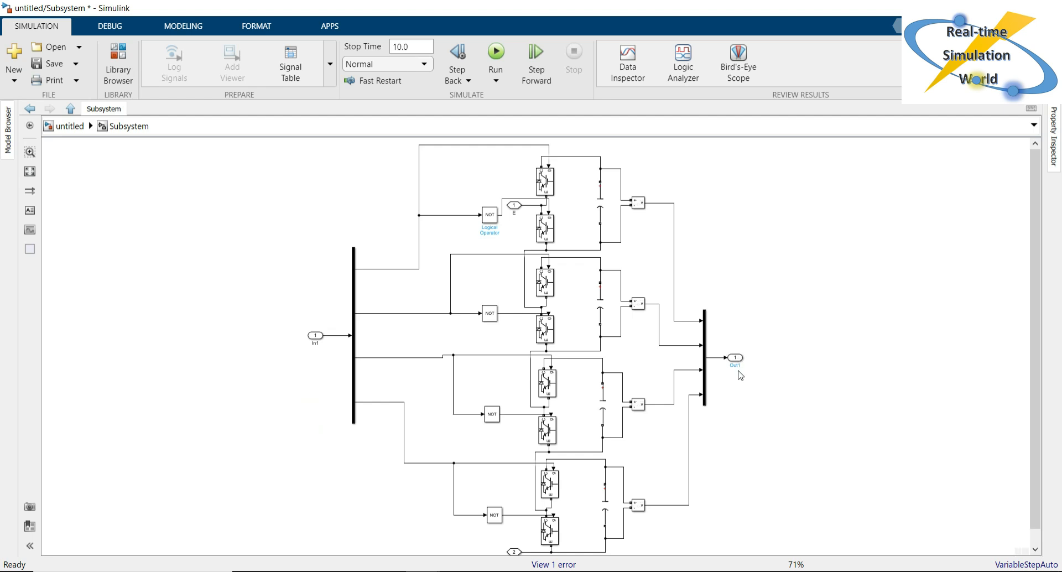
left_click(736, 429)
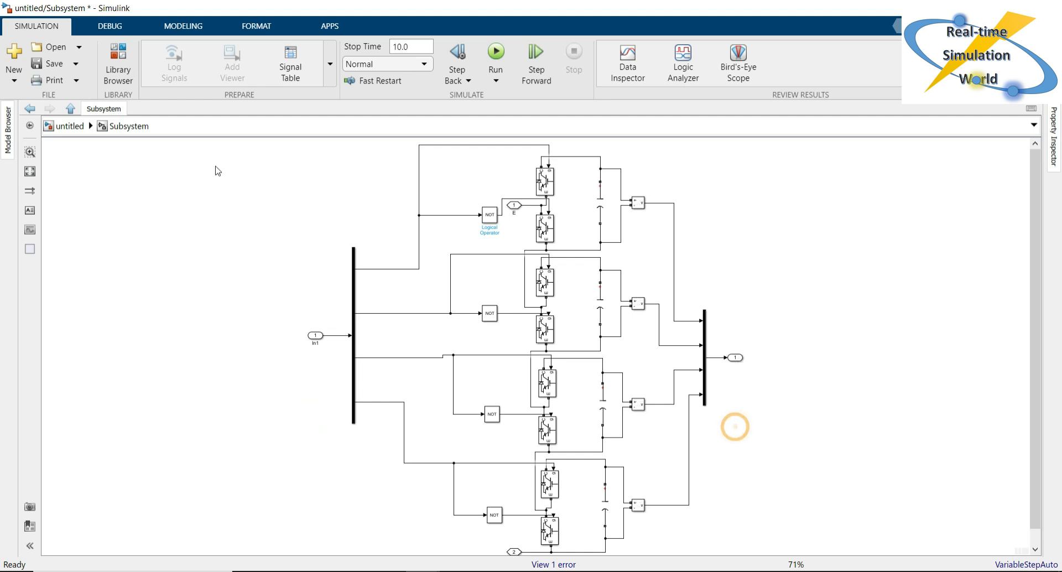
Return to the model's top level and move the subsystem with its two connection ports up and to the left
left_click(73, 127)
left_click(361, 344)
left_click(646, 411)
left_click(588, 383)
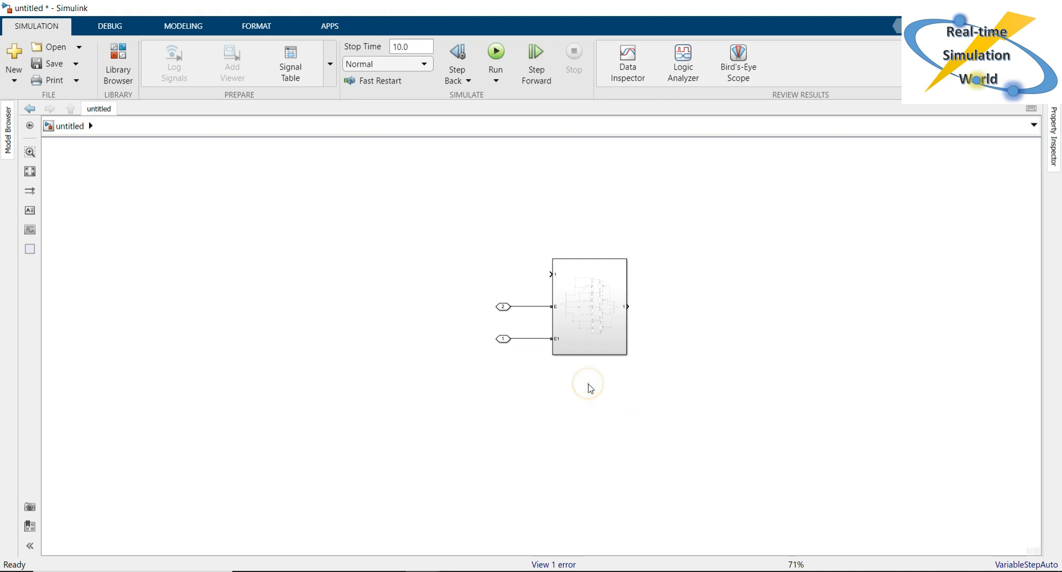
left_click(654, 377)
left_click_drag(625, 374, 484, 214)
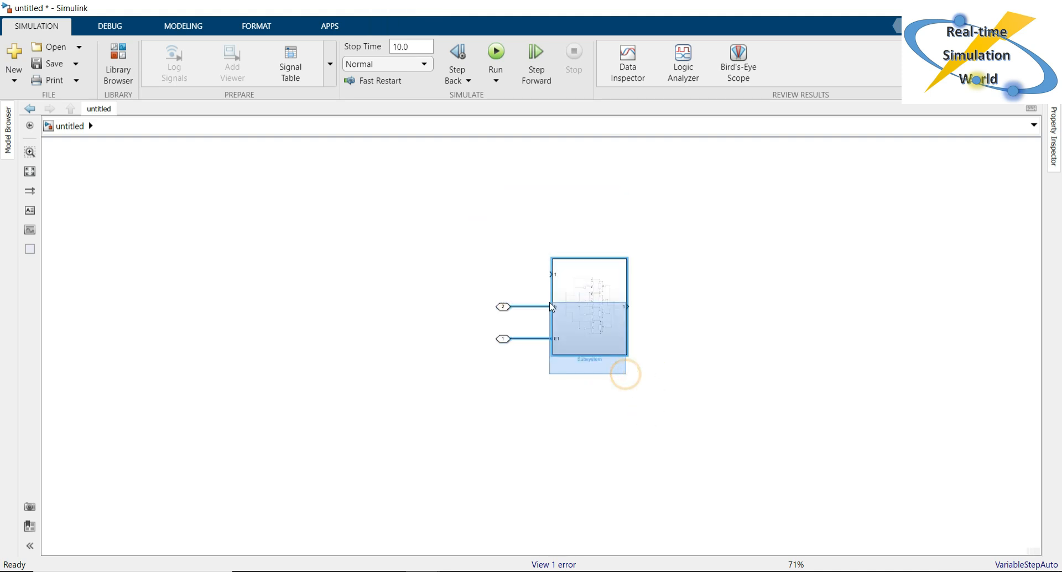
left_click(448, 254)
left_click_drag(652, 380, 478, 237)
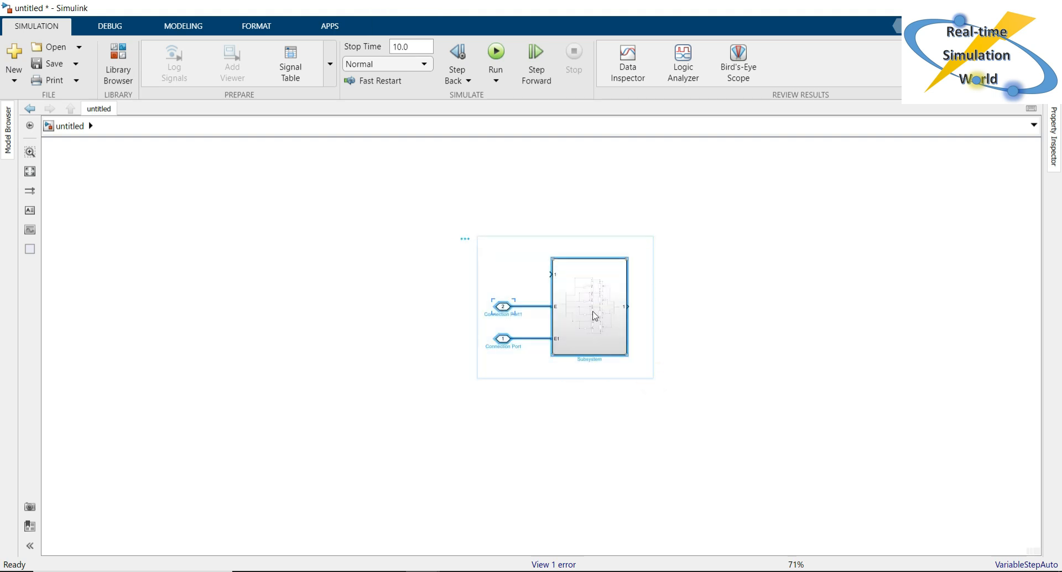
left_click_drag(597, 319, 524, 248)
left_click(507, 321)
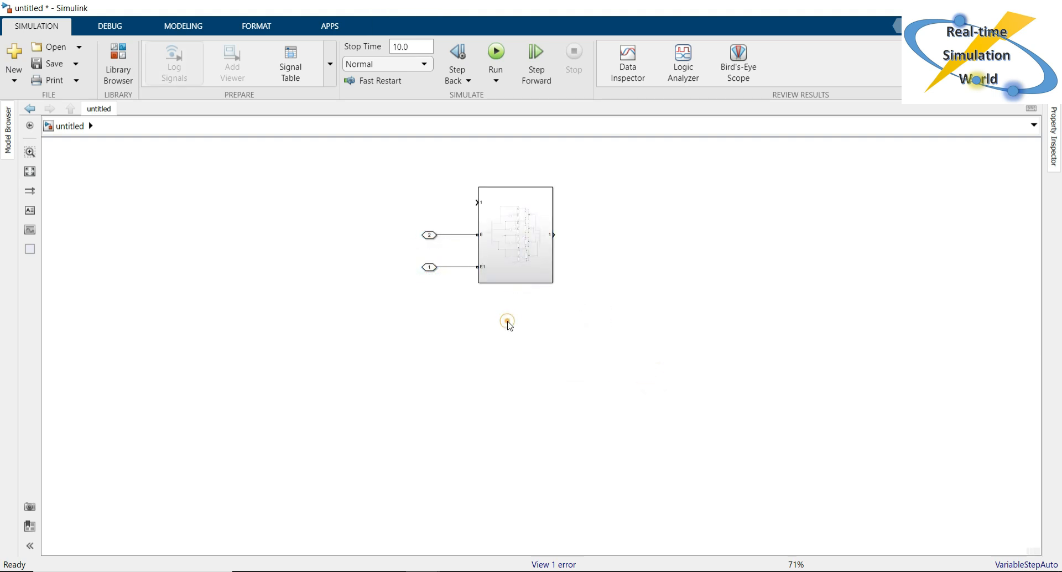
Copy the converter arm subsystem and place the duplicate directly below the original
left_click_drag(478, 307, 525, 418)
left_click(521, 309)
left_click(579, 308)
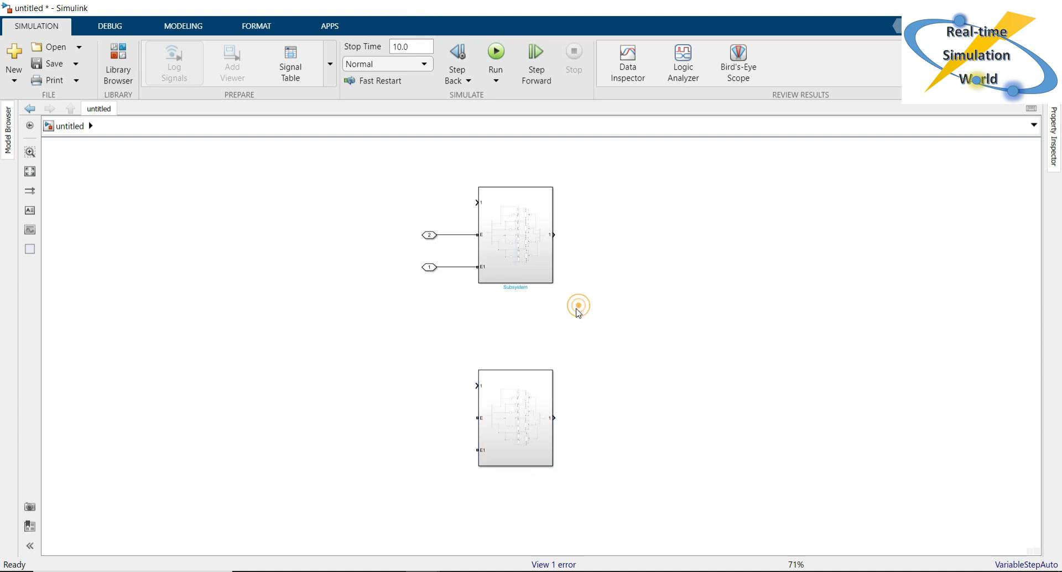
left_click(524, 315)
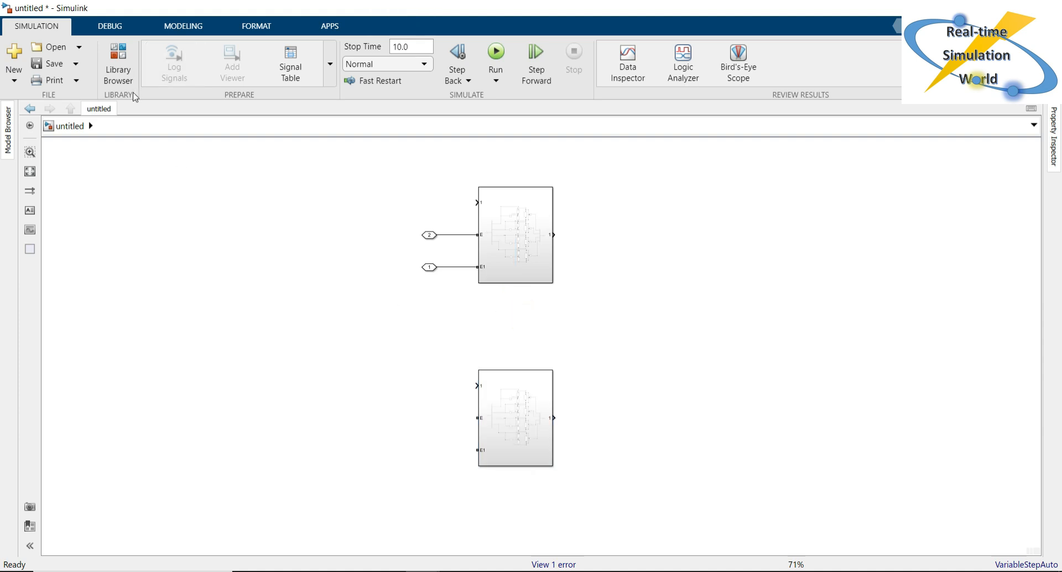
Search the block library for rlc, add a Series RLC Branch between the two subsystems and rotate it to vertical
left_click(123, 61)
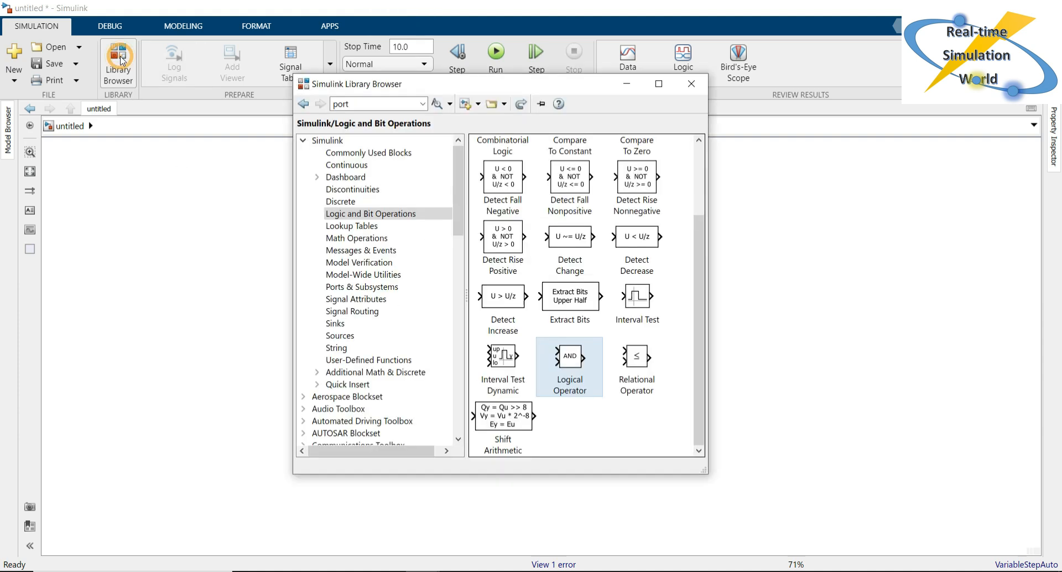
left_click(422, 104)
left_click(360, 150)
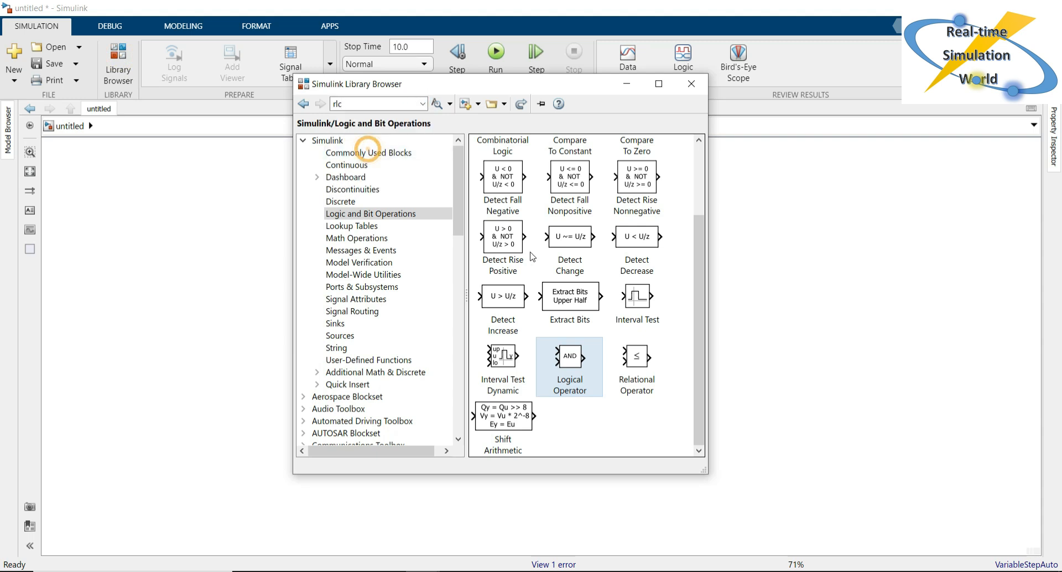
key("Return")
left_click_drag(697, 186, 691, 367)
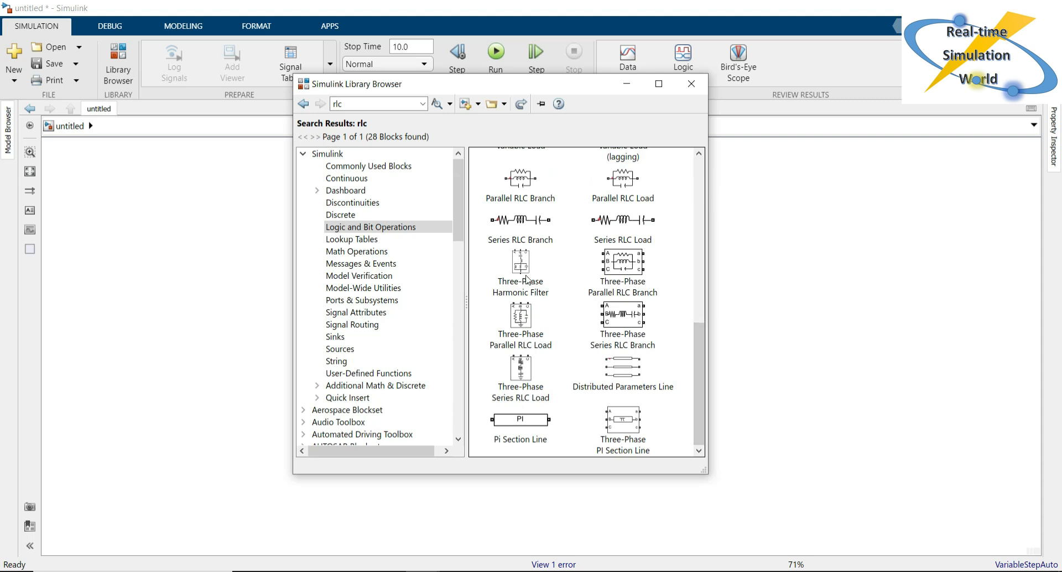
left_click(509, 226)
left_click_drag(509, 225, 466, 312)
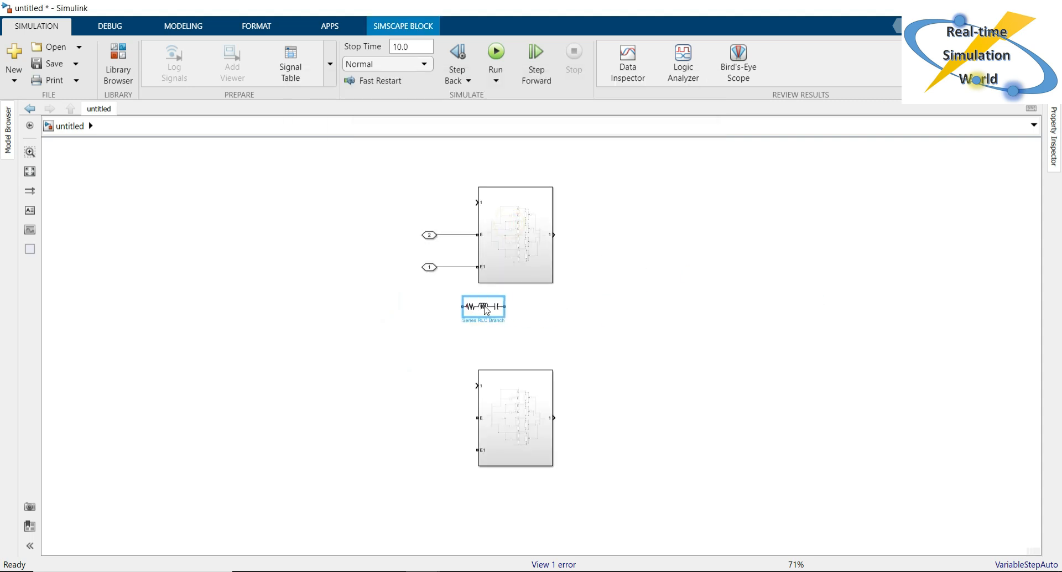
key("ctrl+r")
Set the Series RLC Branch to branch type L with the variable L as inductance and no initial inductor current
double_click(477, 305)
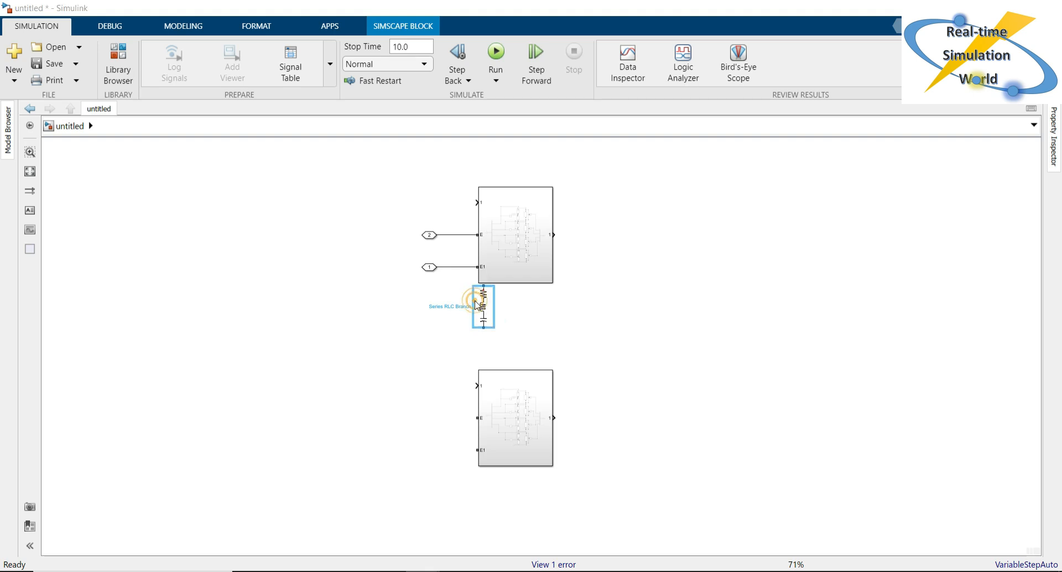
left_click(705, 241)
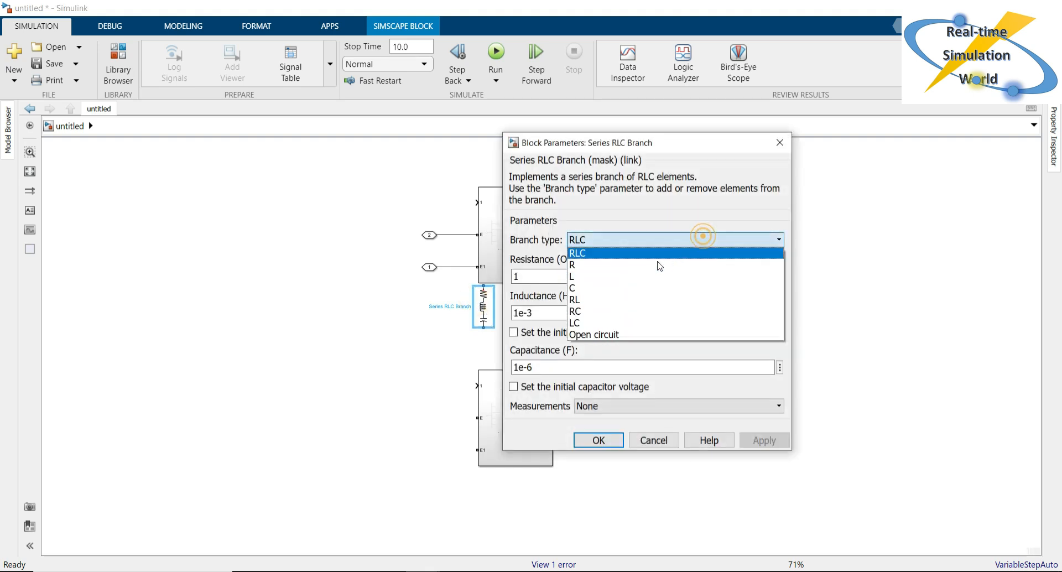
left_click(637, 277)
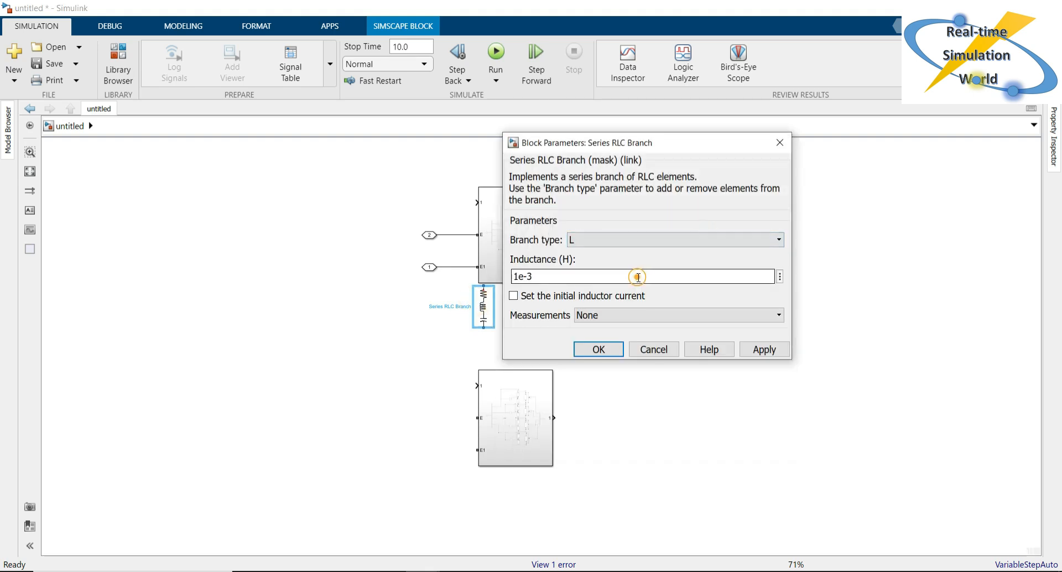
left_click(551, 301)
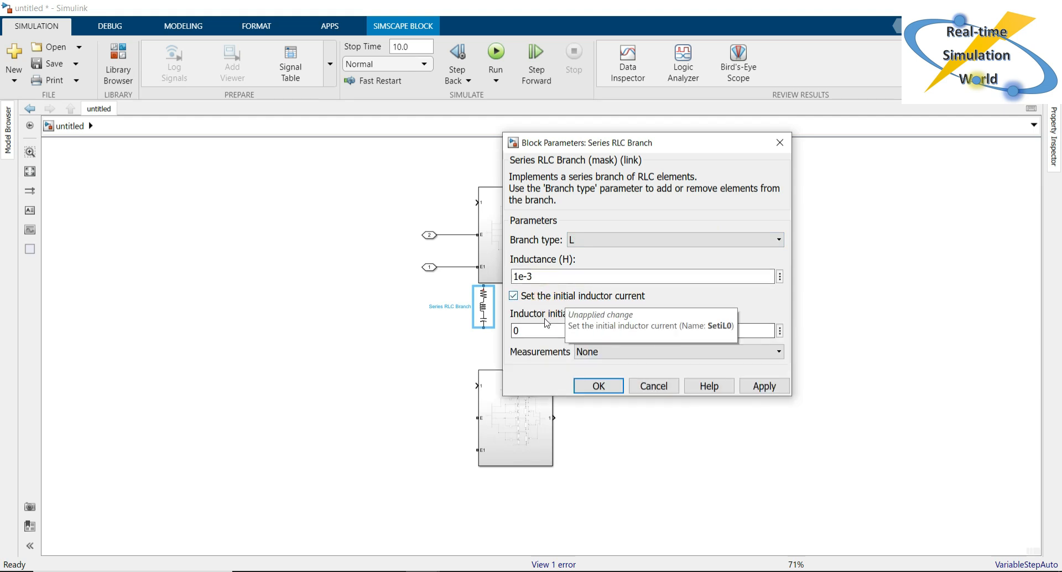
left_click(540, 298)
double_click(547, 272)
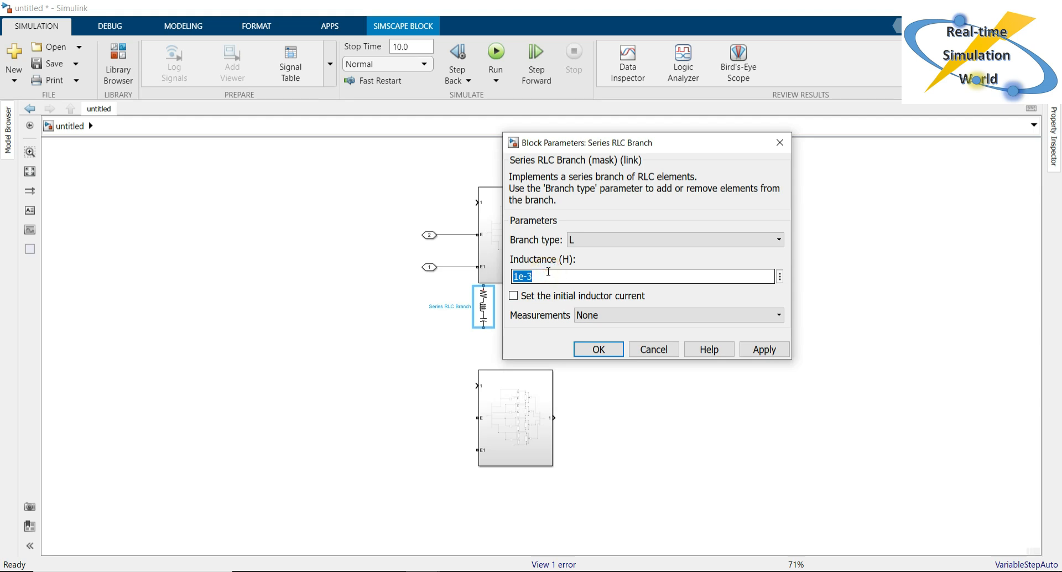
type("L")
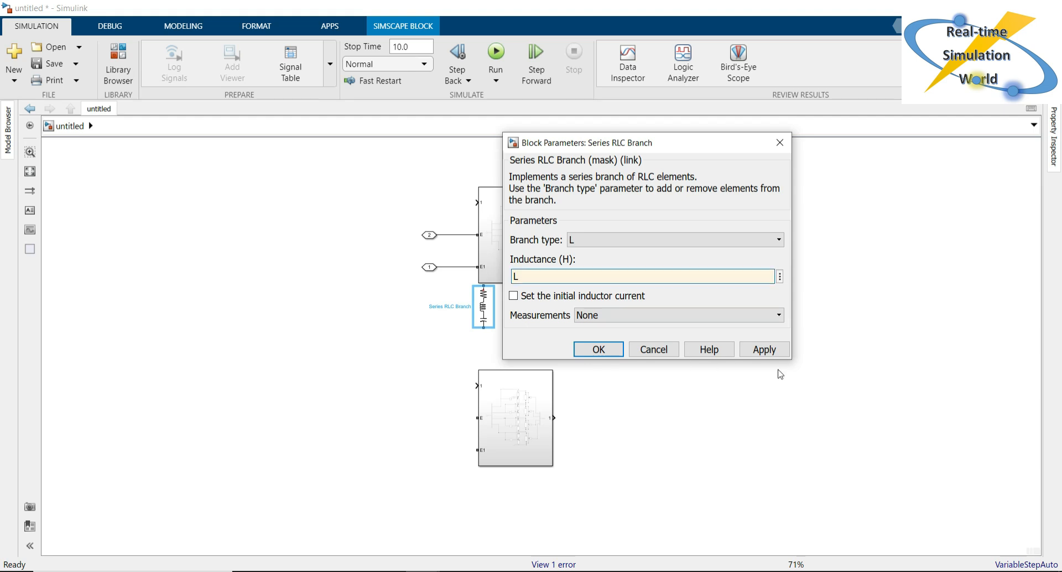
left_click(770, 348)
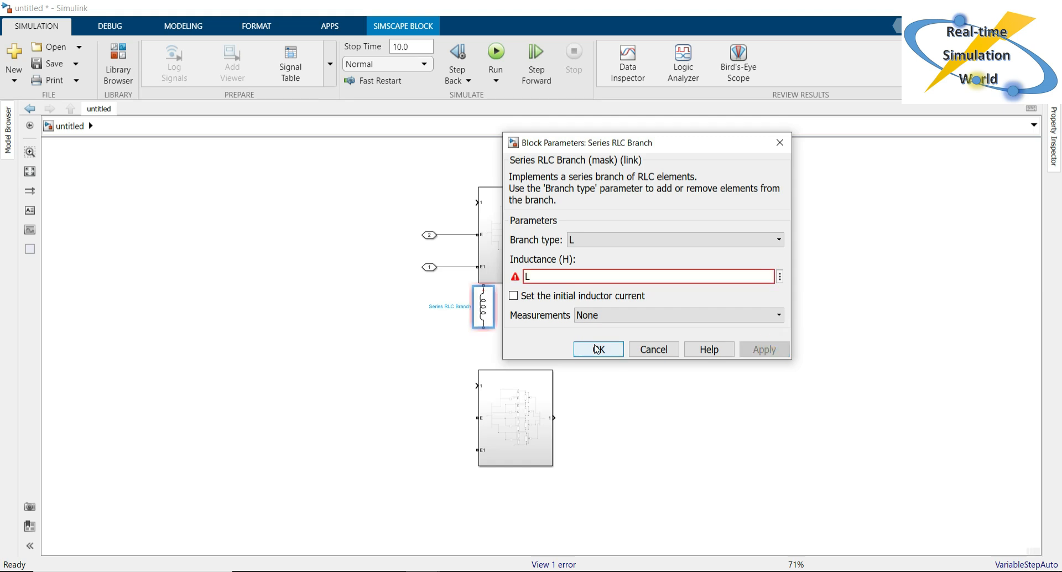
left_click(578, 349)
Switch to MATLAB, define L= 5e-3; in the parameter.m script and run the script
left_click(261, 532)
key("Return")
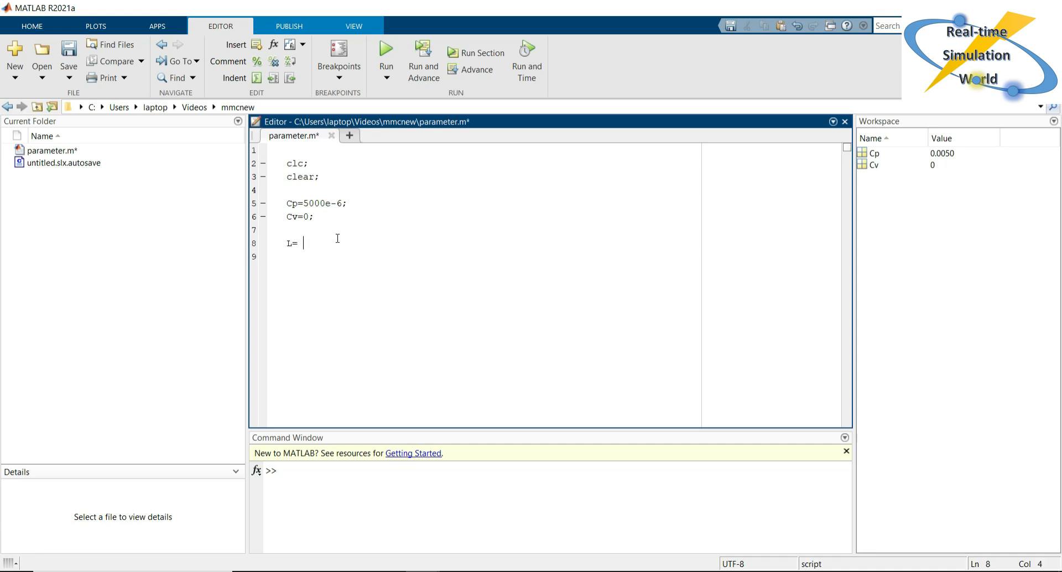
type("L= 5e-3;")
key("Return")
key("F5")
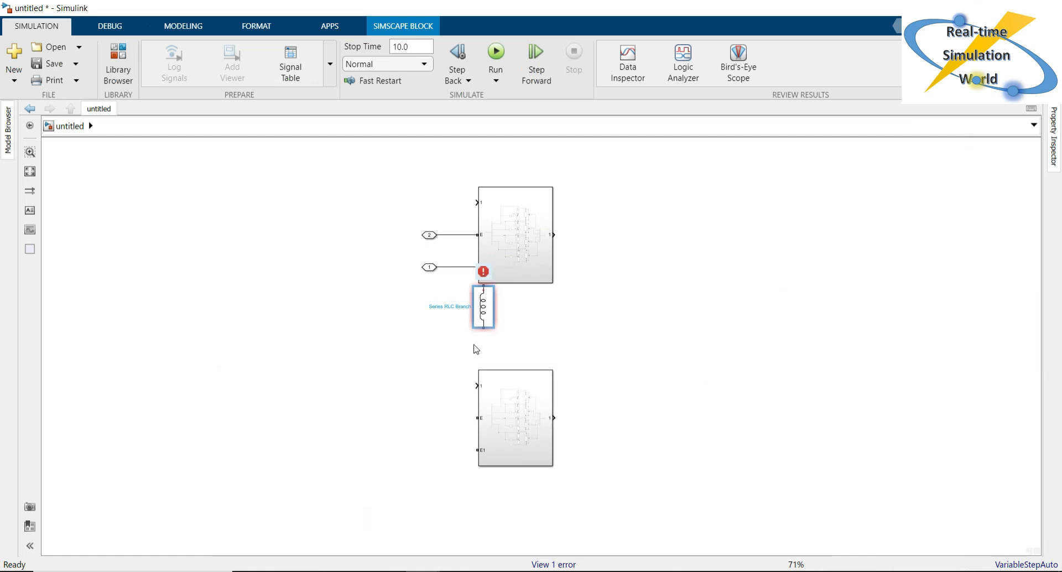
Return to the Simulink model, make the inductor slightly smaller and shift it left, between the two subsystems
left_click(473, 344)
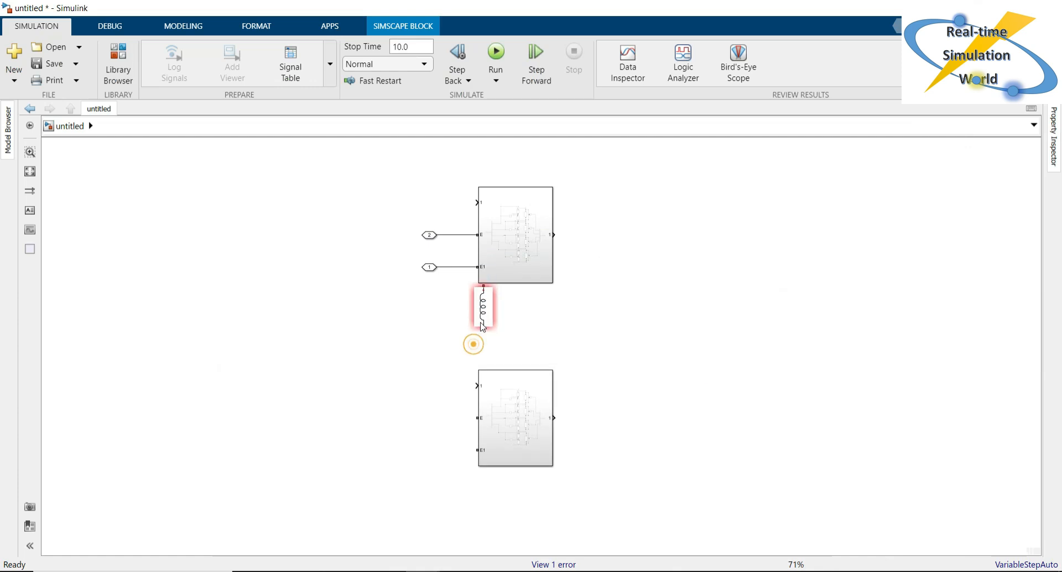
left_click_drag(482, 327, 459, 316)
left_click(464, 314)
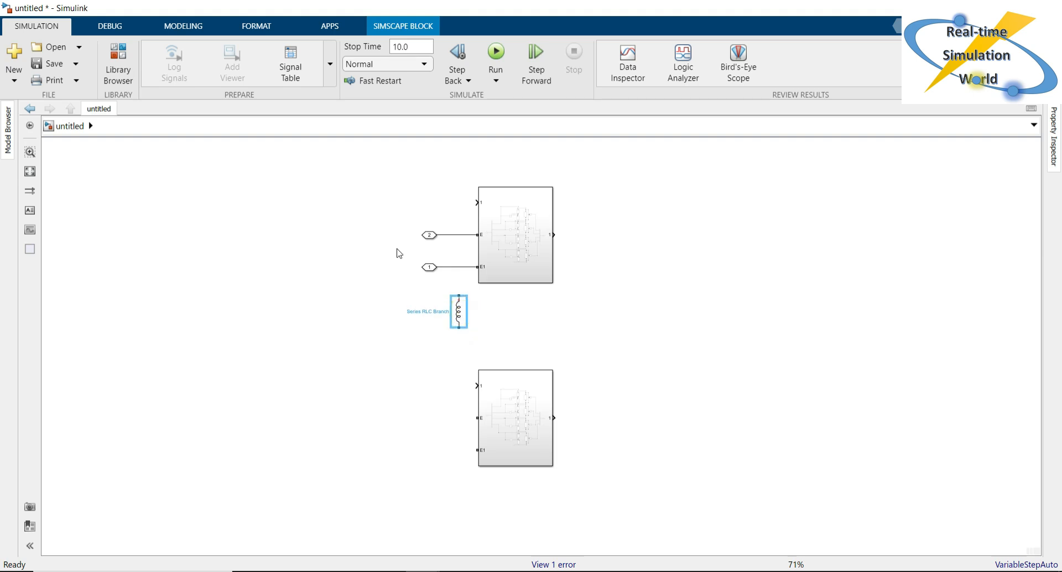
Delete the two connection ports with their leftover lines and connect the inductor to the upper subsystem's E1 terminal
left_click_drag(409, 215, 428, 274)
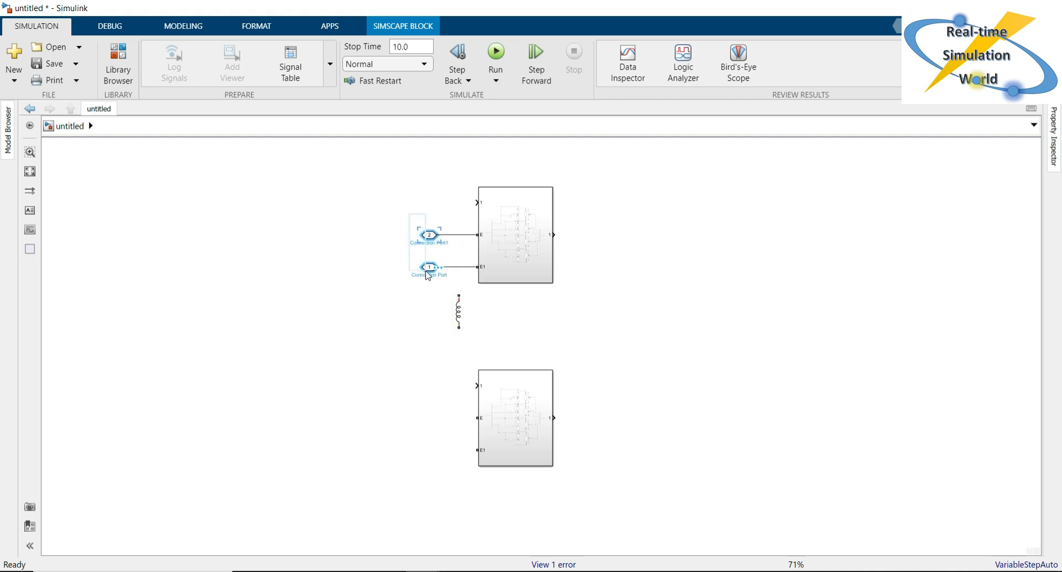
key("Delete")
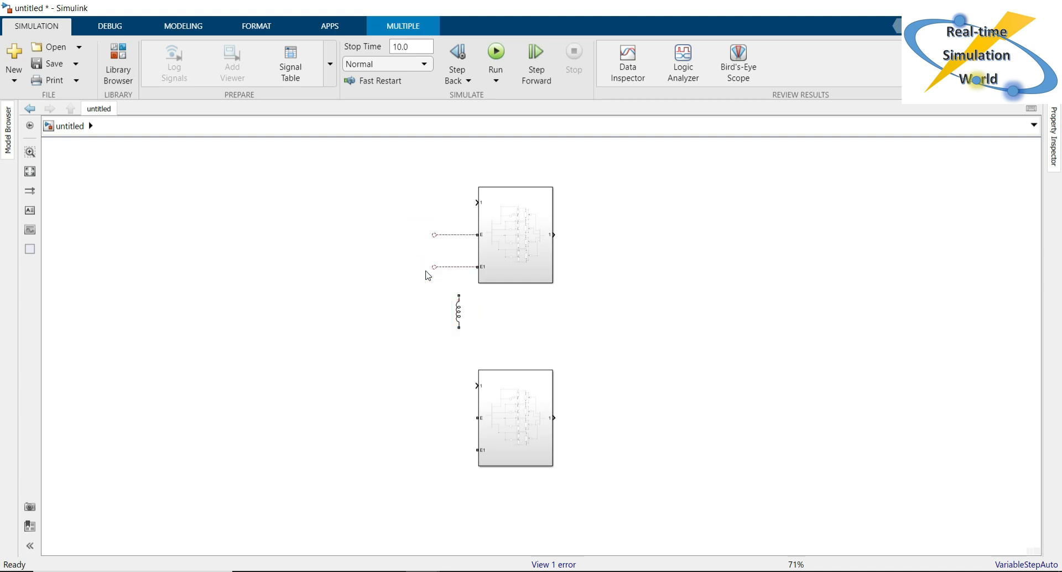
left_click_drag(423, 222, 448, 277)
key("Delete")
left_click(464, 317)
left_click(458, 317)
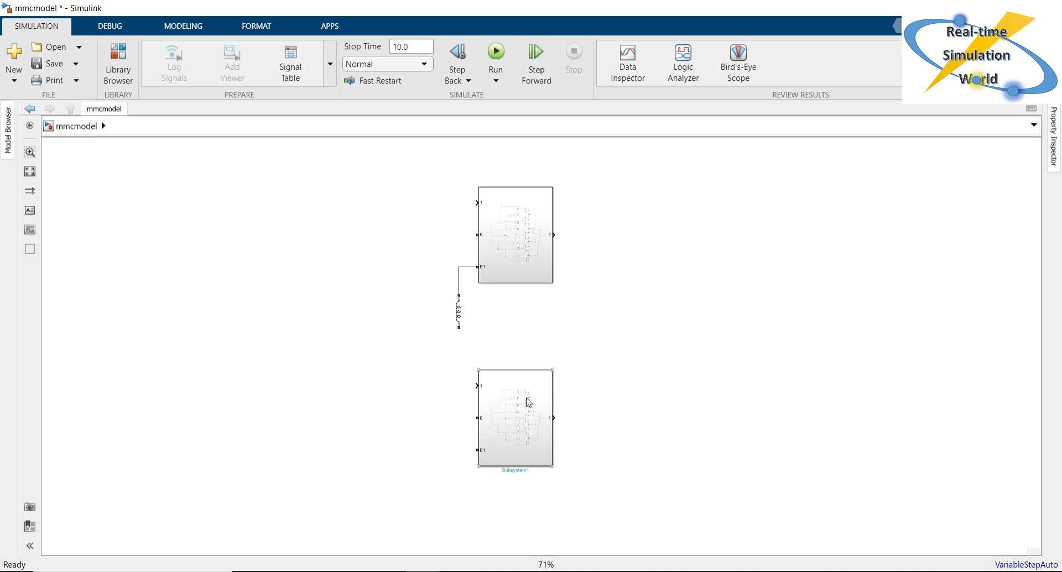
Delete the line between the inductor and E1, and move the inductor further left to make room
left_click(403, 523)
left_click(461, 277)
key("Delete")
left_click_drag(457, 295, 433, 297)
left_click(652, 304)
Search the block library for current measurement and add a Current Measurement block to the model
left_click(119, 70)
double_click(381, 103)
type("curr")
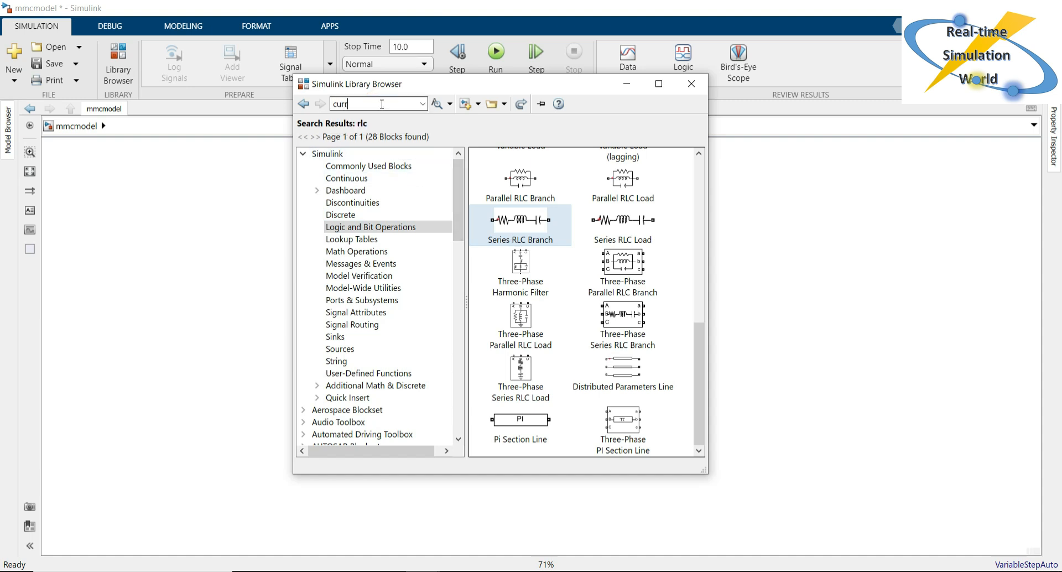
type("ent measurement")
key("Return")
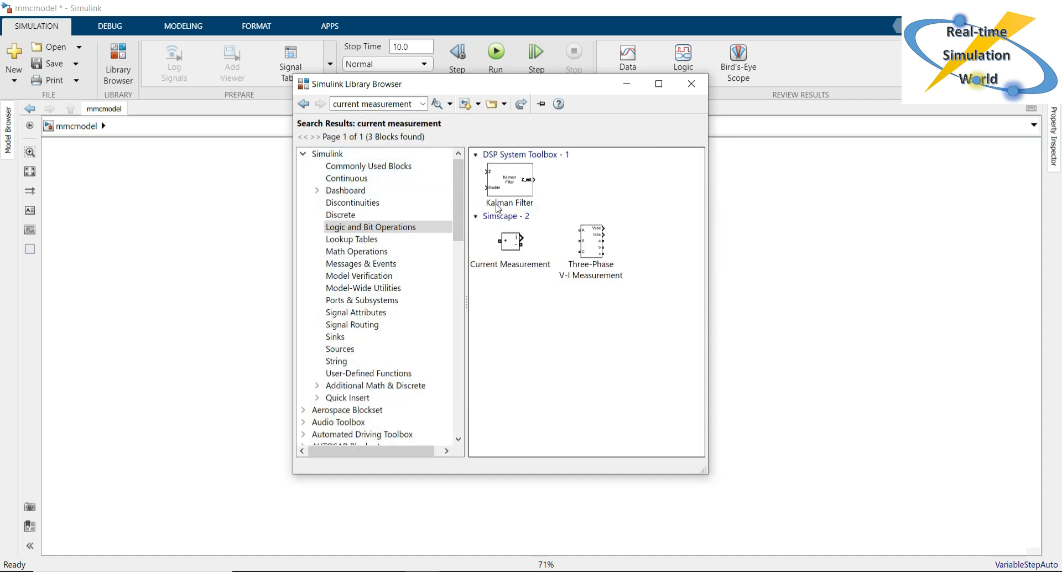
left_click(509, 243)
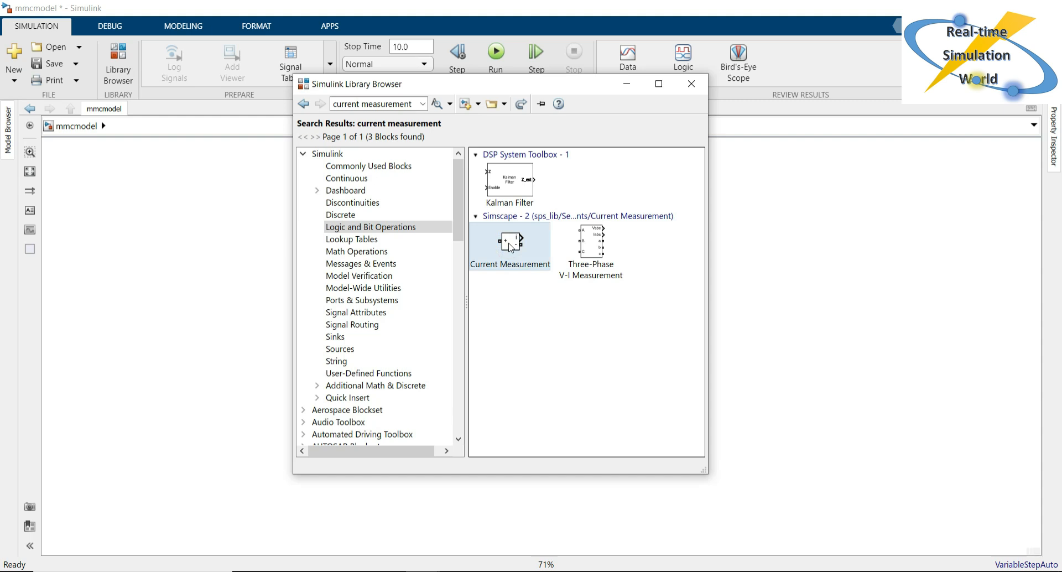
left_click_drag(510, 243, 216, 316)
left_click(245, 367)
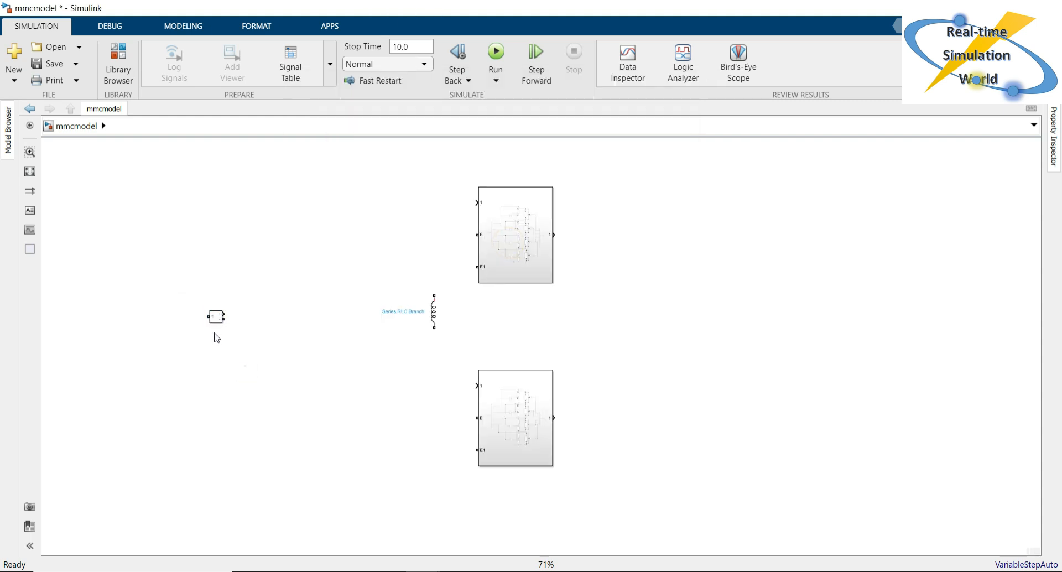
Rotate the Current Measurement block, place it above the inductor and wire it between the inductor and the upper subsystem's E1 terminal
left_click_drag(216, 316, 416, 260)
left_click(416, 260)
key("ctrl+r")
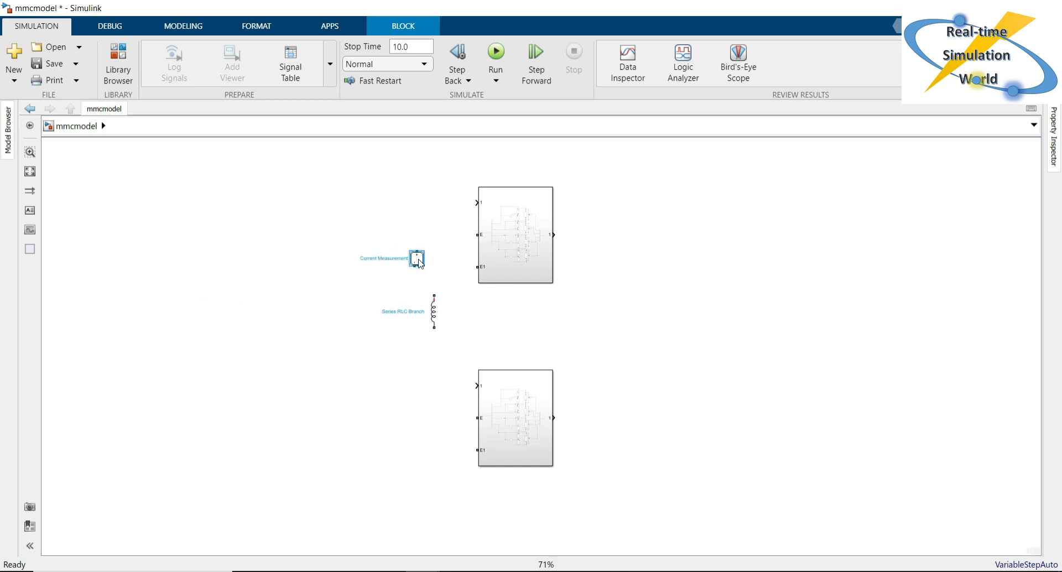
left_click_drag(418, 262, 438, 279)
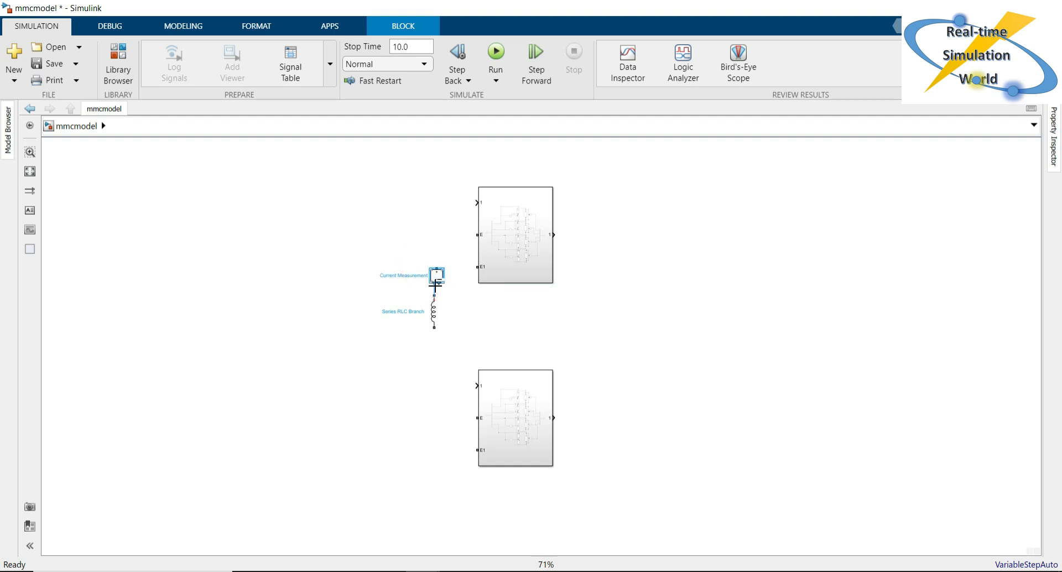
left_click_drag(434, 288, 472, 267)
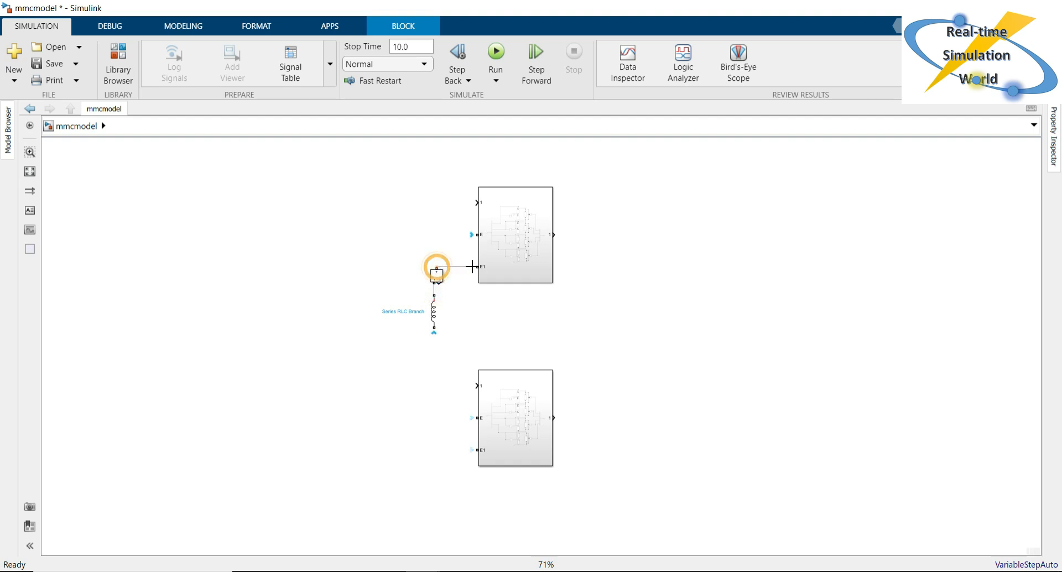
Shift the Current Measurement block and inductor down slightly, and add a copy of the inductor in series below the original
left_click_drag(451, 337, 440, 293)
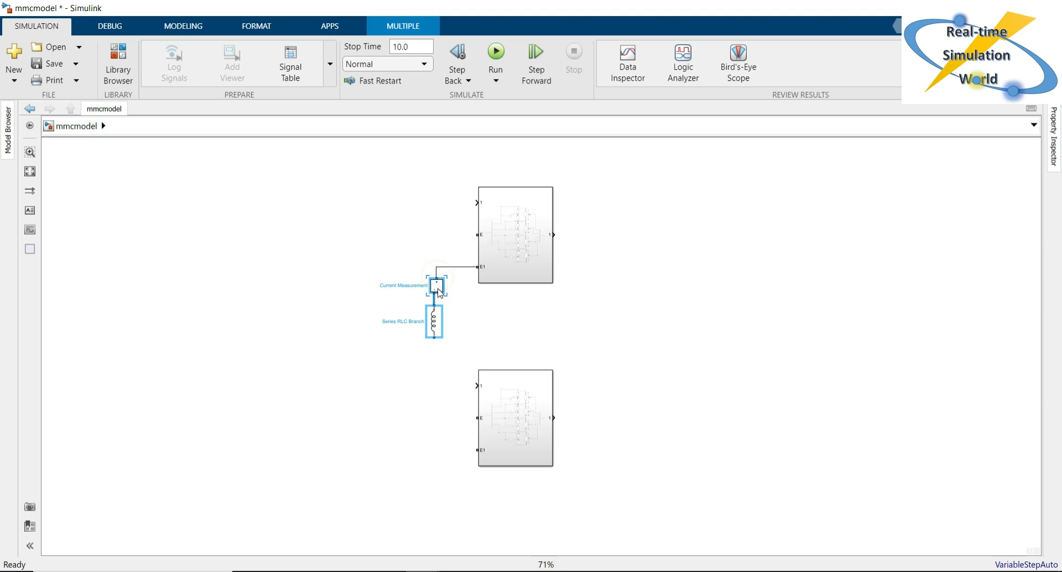
left_click(480, 316)
left_click(434, 331)
left_click_drag(434, 331, 435, 377)
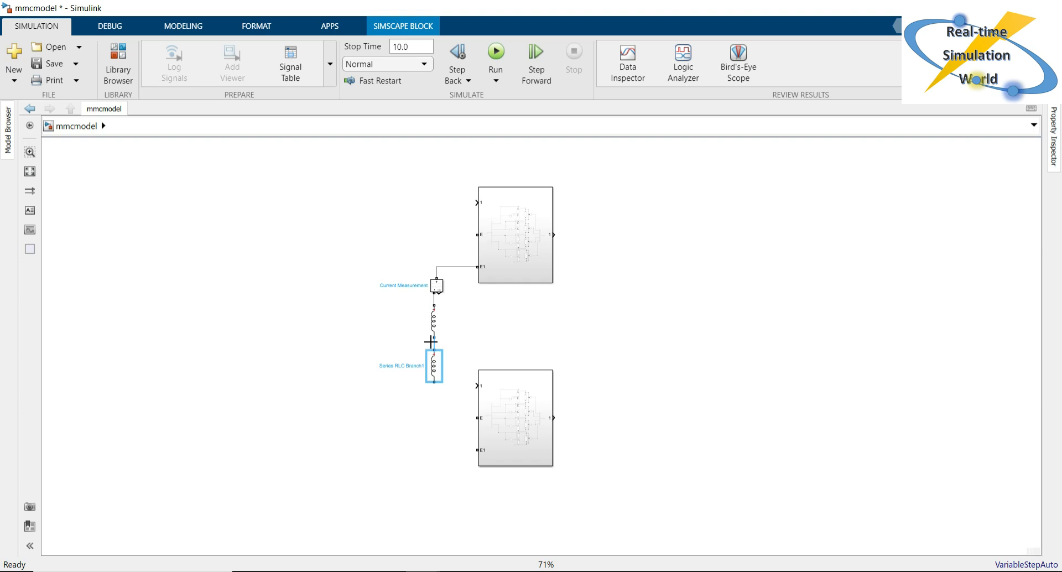
left_click(435, 342)
Move the lower subsystem down, and wire a copy of the Current Measurement block between the second inductor and its E terminal
left_click(464, 409)
left_click_drag(492, 410, 496, 444)
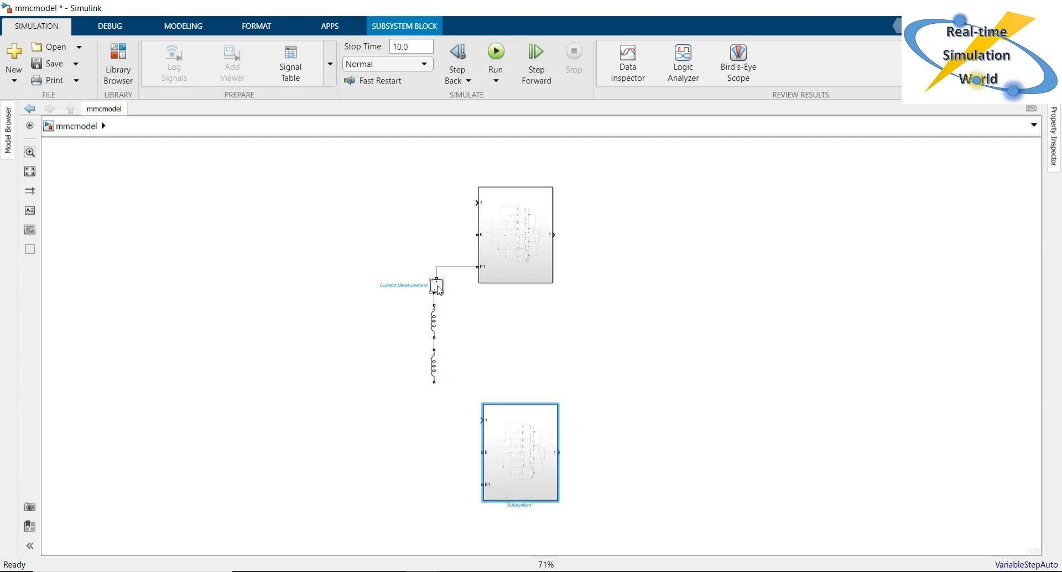
left_click_drag(436, 286, 434, 407)
left_click(435, 392)
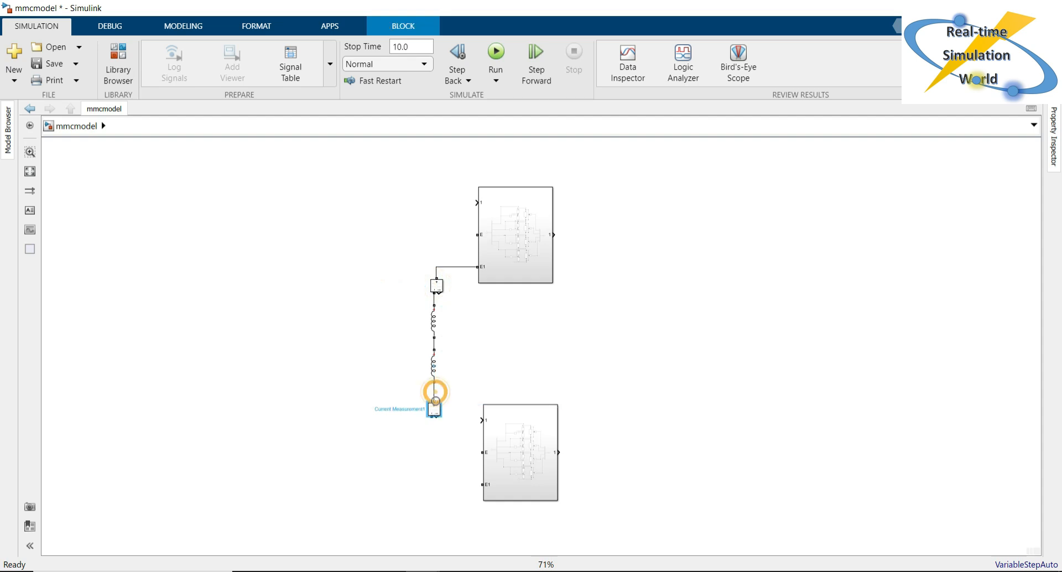
mouse_move(432, 419)
left_mouse_down()
mouse_move(449, 448)
mouse_move(480, 452)
left_mouse_up()
left_click(706, 454)
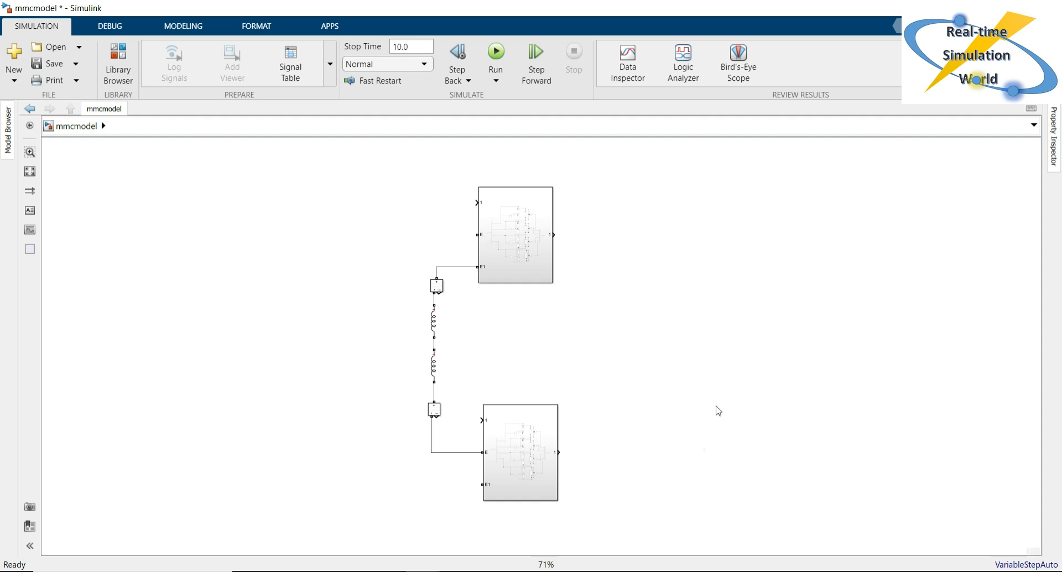
left_click(612, 372)
left_click(533, 354)
left_click(328, 215)
Search the block library for port, add a connection port and connect it to the upper subsystem's E terminal
left_click(116, 65)
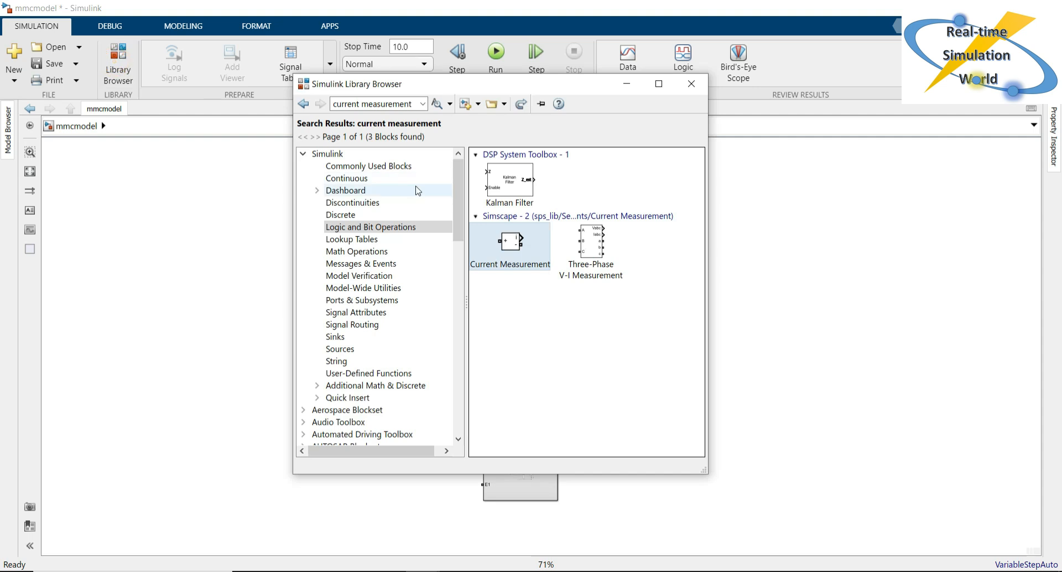
left_click(413, 104)
key("BackSpace")
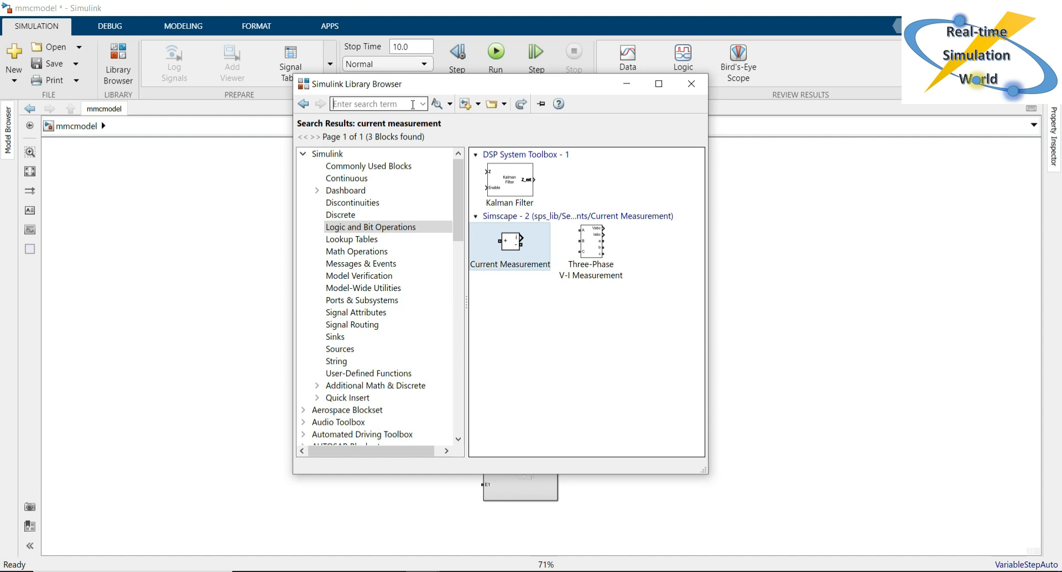
type("port")
key("Return")
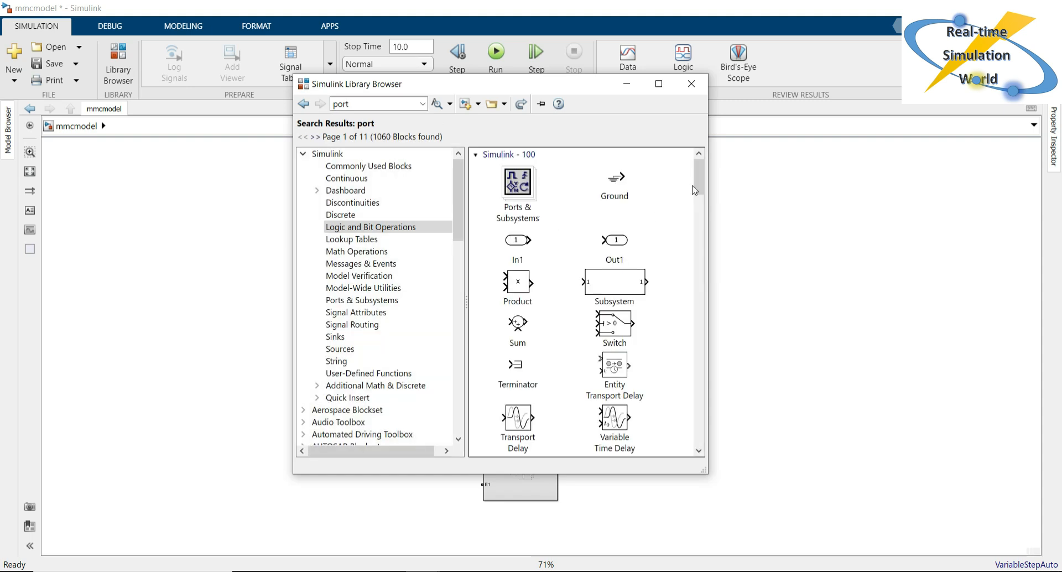
left_click_drag(695, 173, 697, 348)
left_click_drag(613, 302, 395, 239)
left_click(406, 236)
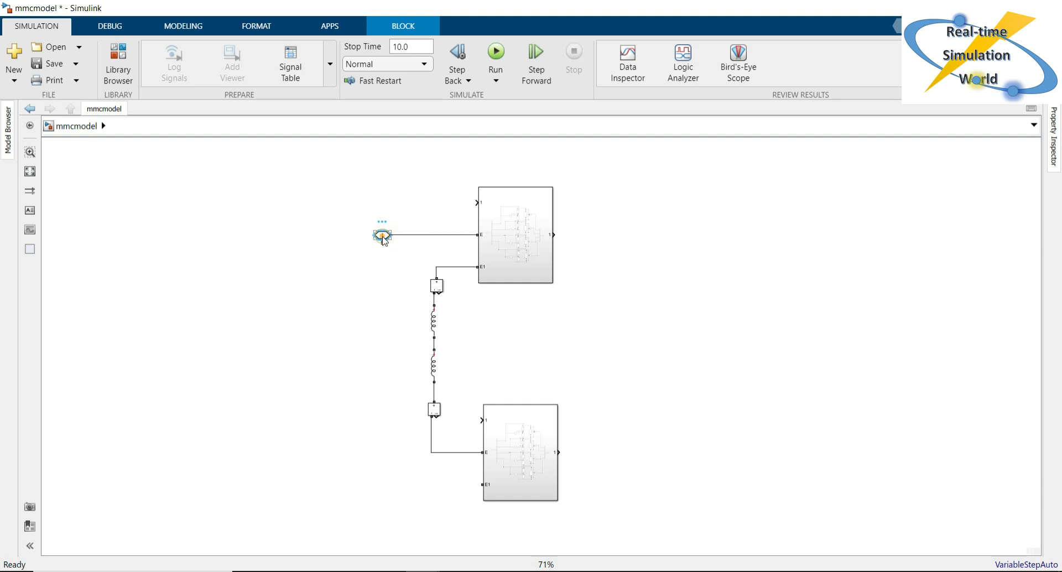
Leave the connection port's parameters as they are and rename the port +Vdc
double_click(383, 237)
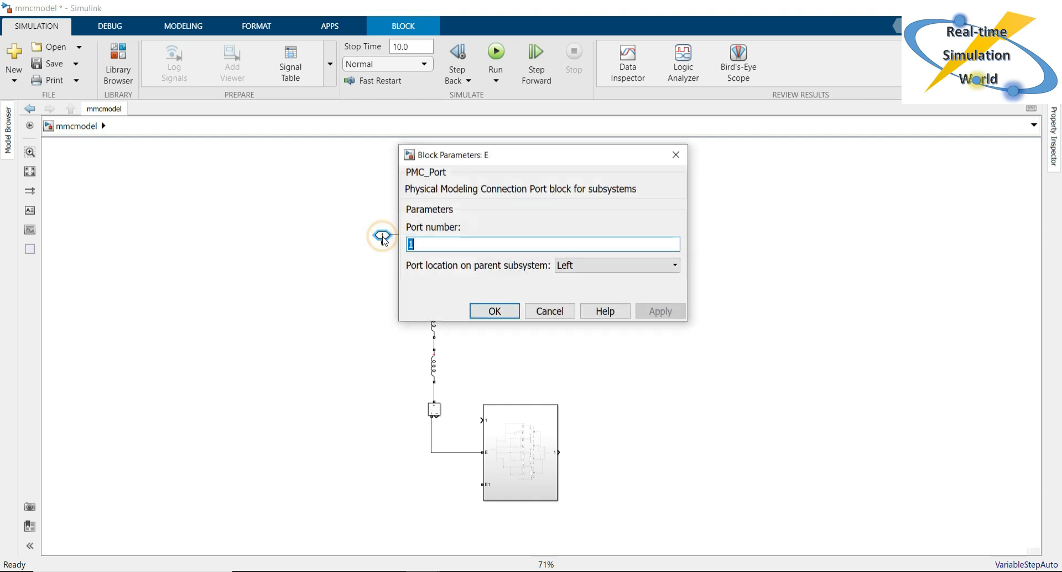
left_click(505, 312)
left_click(382, 245)
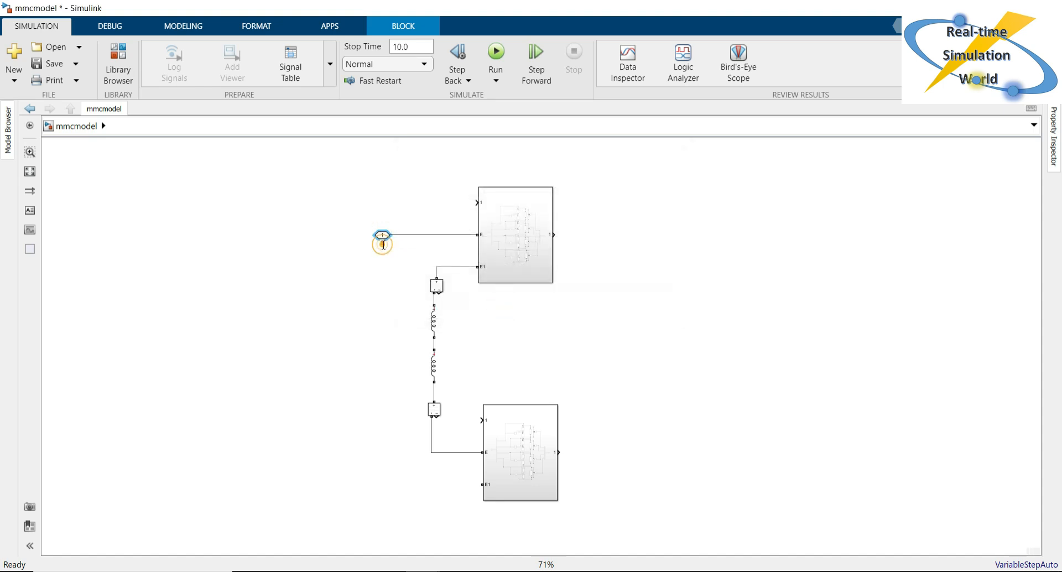
left_click(382, 243)
left_click(386, 320)
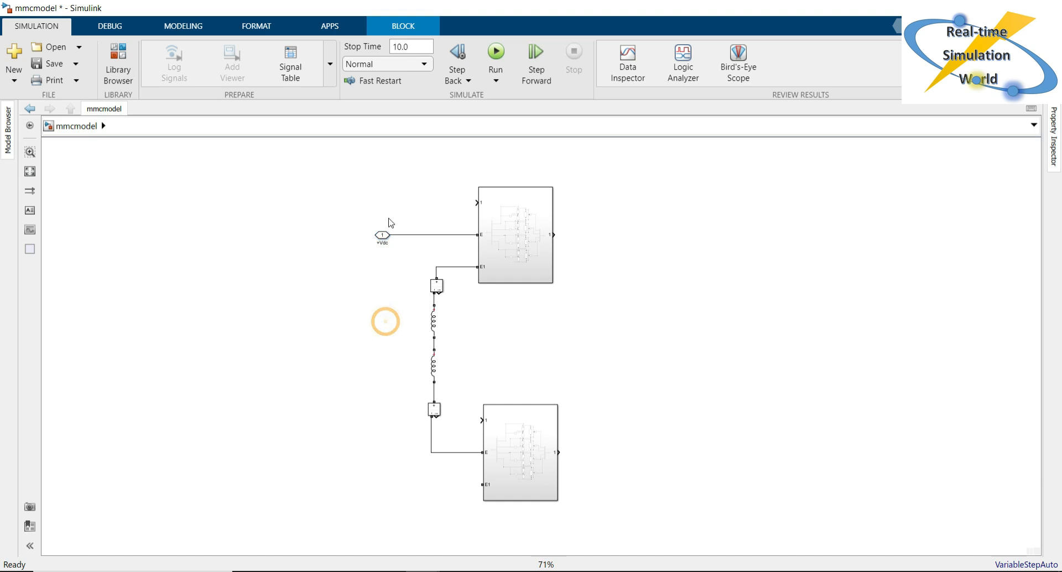
Copy the +Vdc port beside the lower subsystem, name the copy -Vdc and connect it to the E1 terminal
left_click_drag(382, 239, 394, 487)
left_click(406, 485)
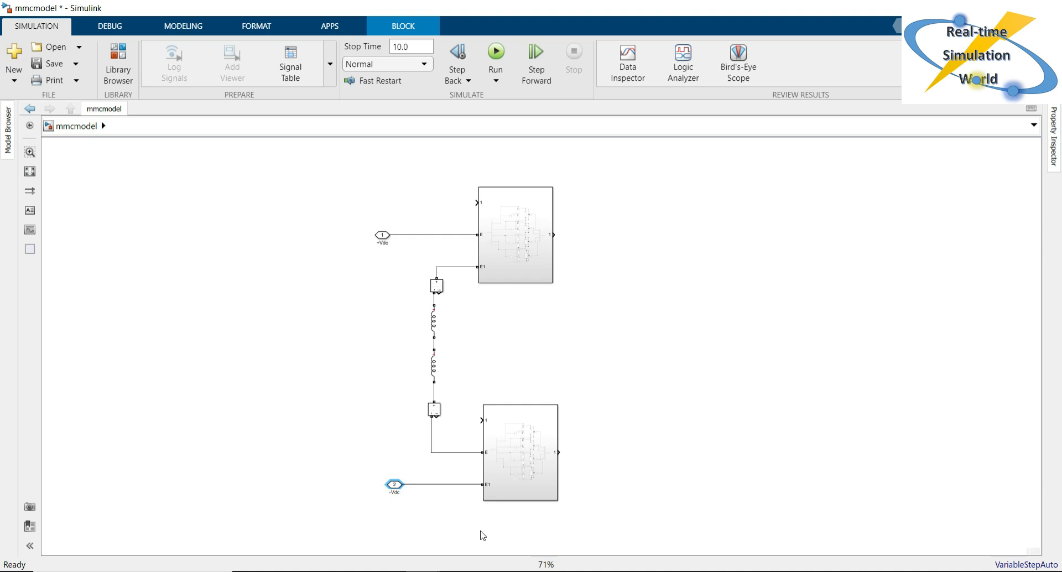
left_click(452, 511)
left_click(526, 428)
left_click(523, 344)
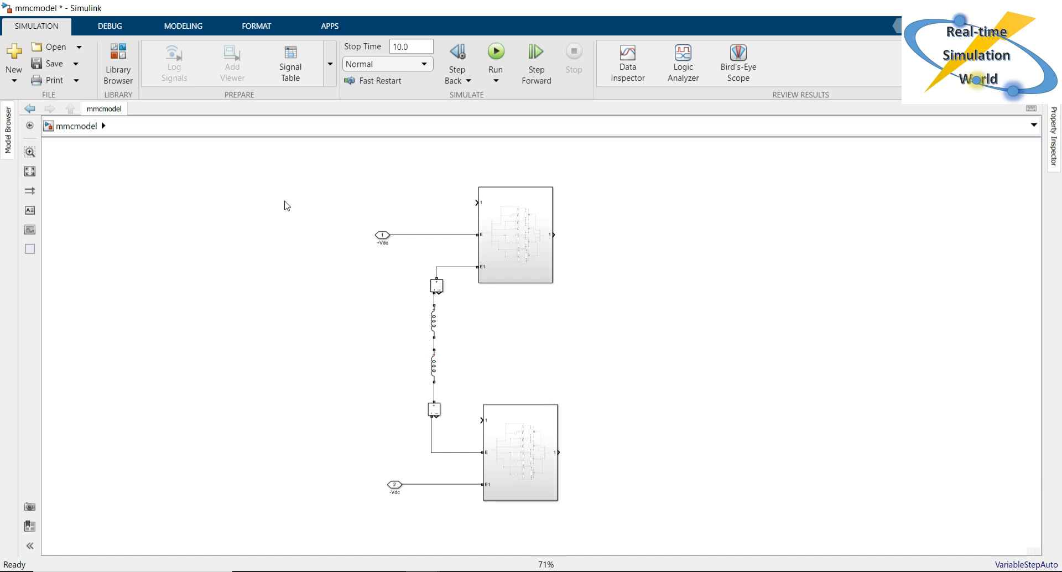
Add a From block and connect it to input 1 of the upper subsystem
double_click(311, 213)
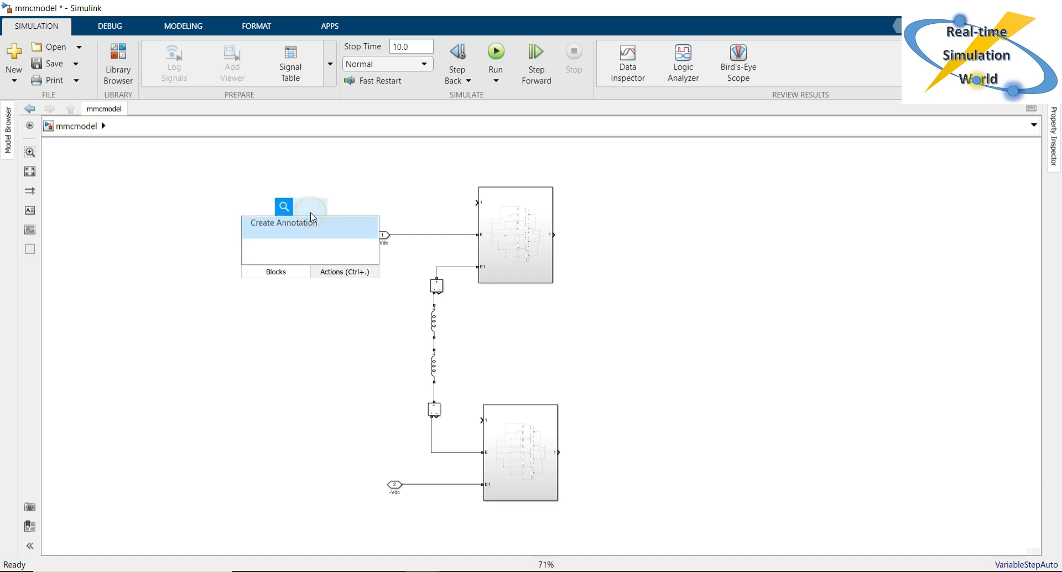
type("from")
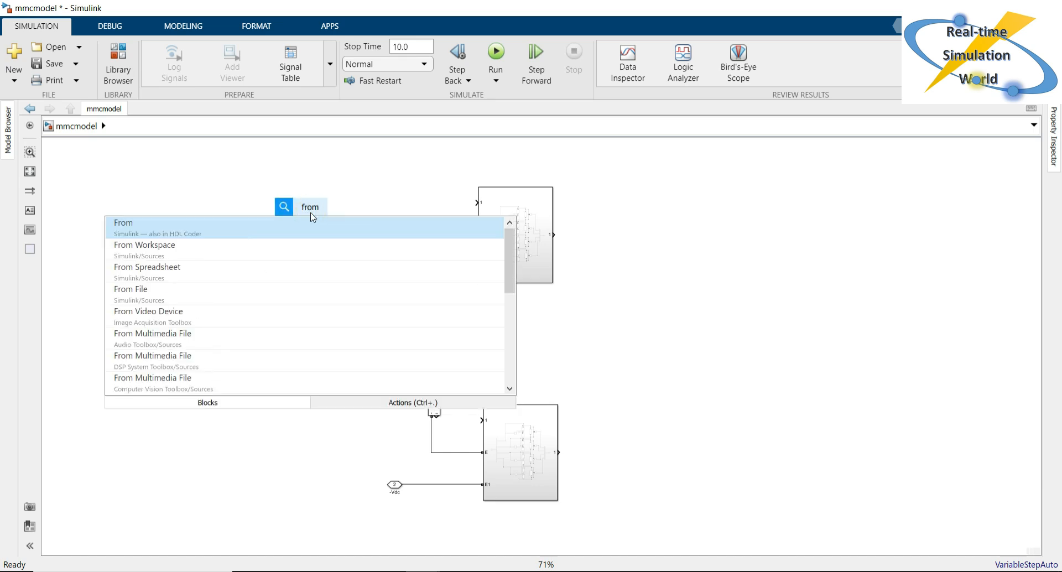
left_click(313, 219)
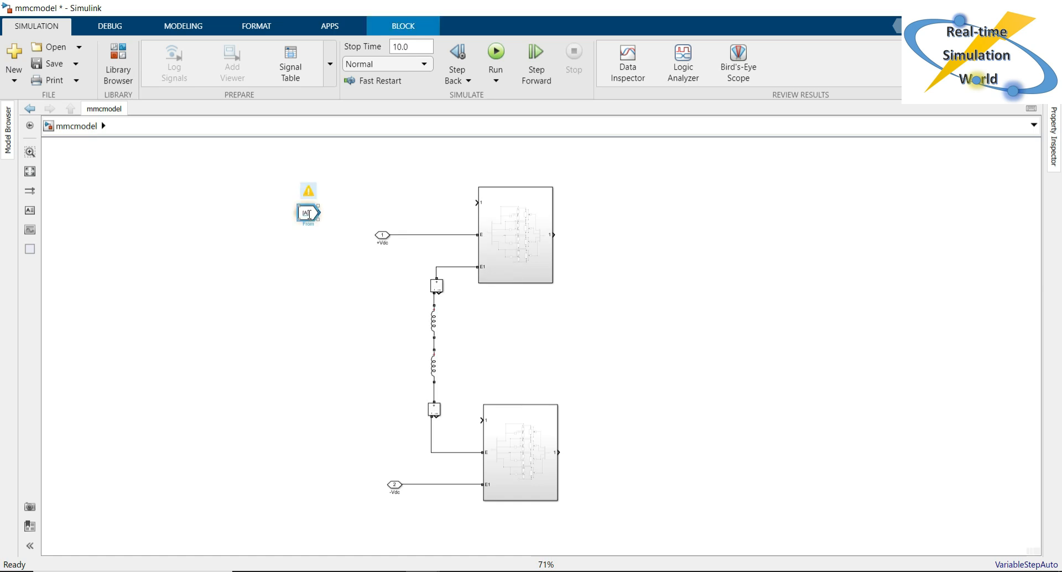
left_click_drag(322, 217, 477, 203)
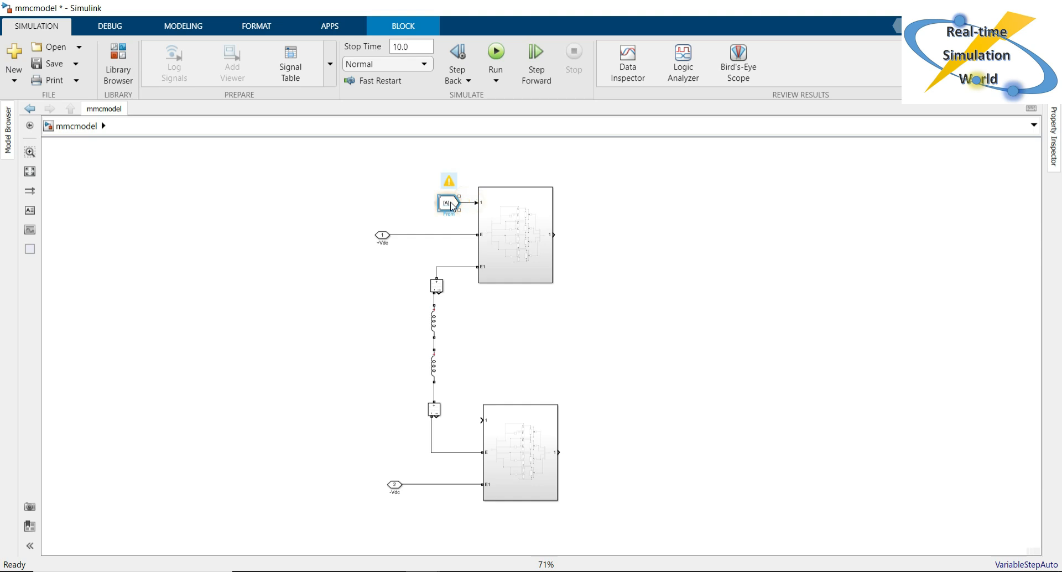
Set the From block's Goto tag to Vua, keeping Tag as the icon display
double_click(448, 203)
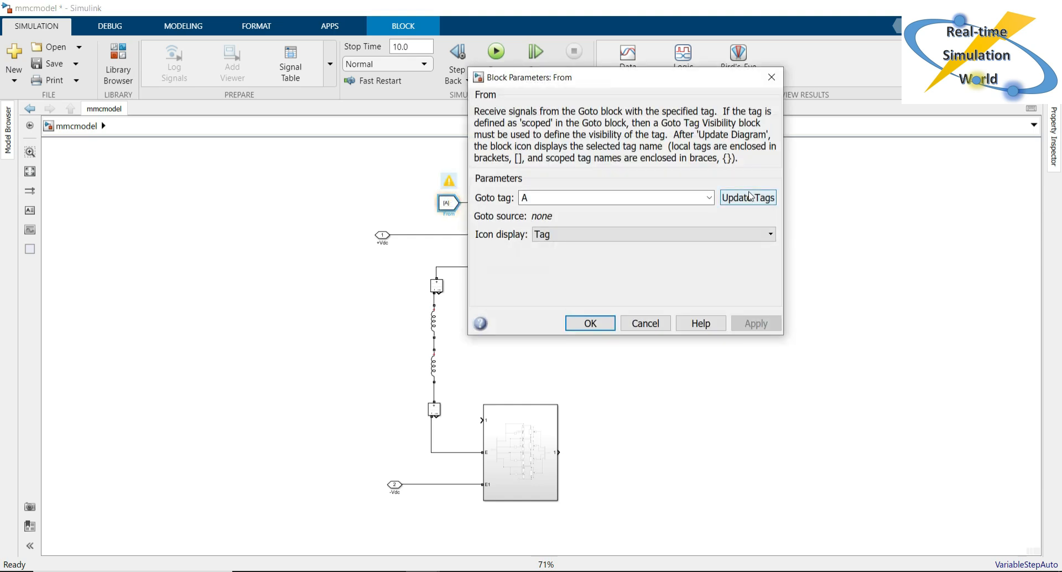
left_click(686, 237)
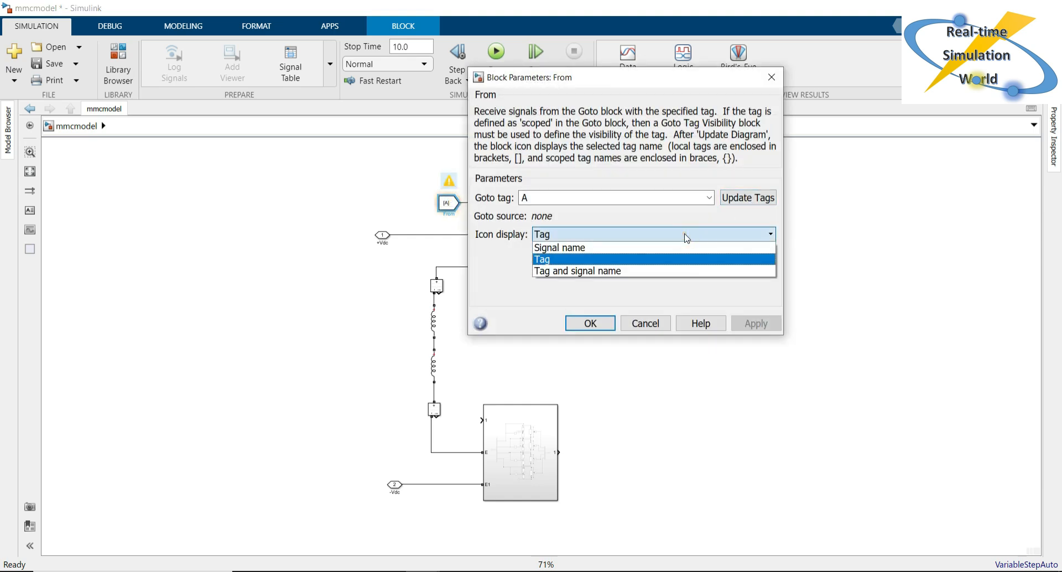
left_click(686, 238)
left_click(615, 200)
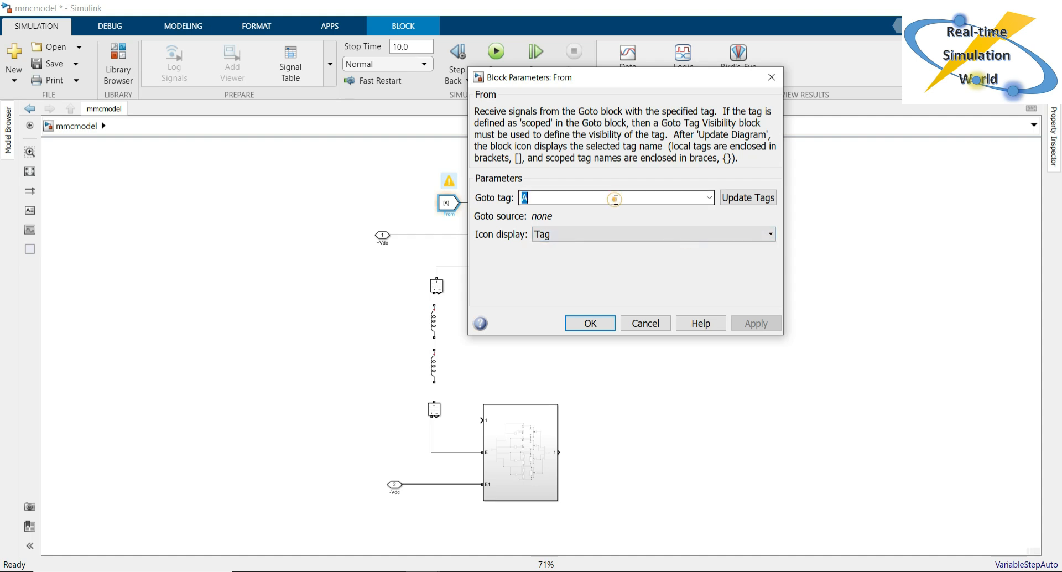
type("Vua")
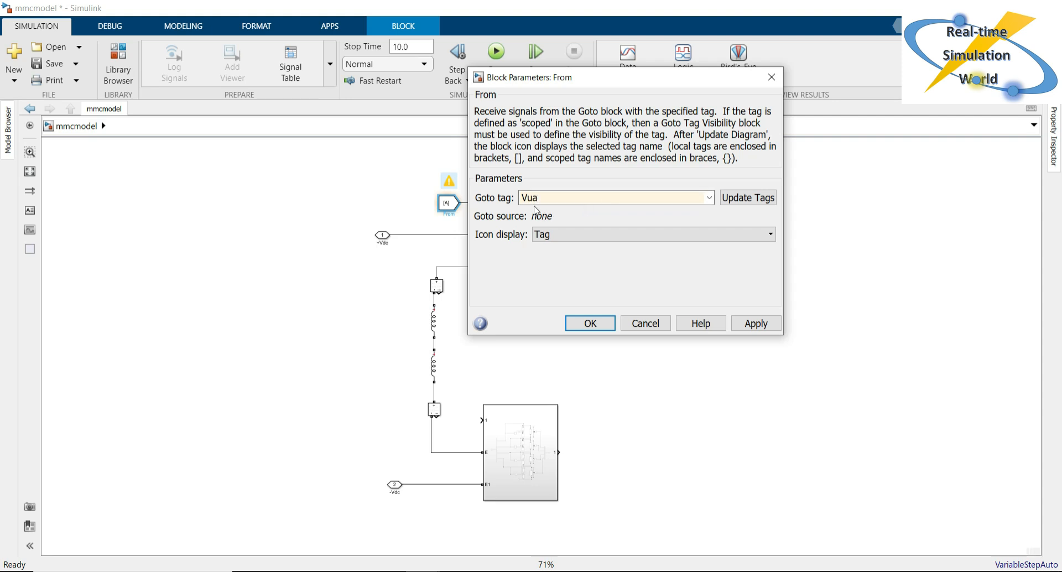
left_click(757, 324)
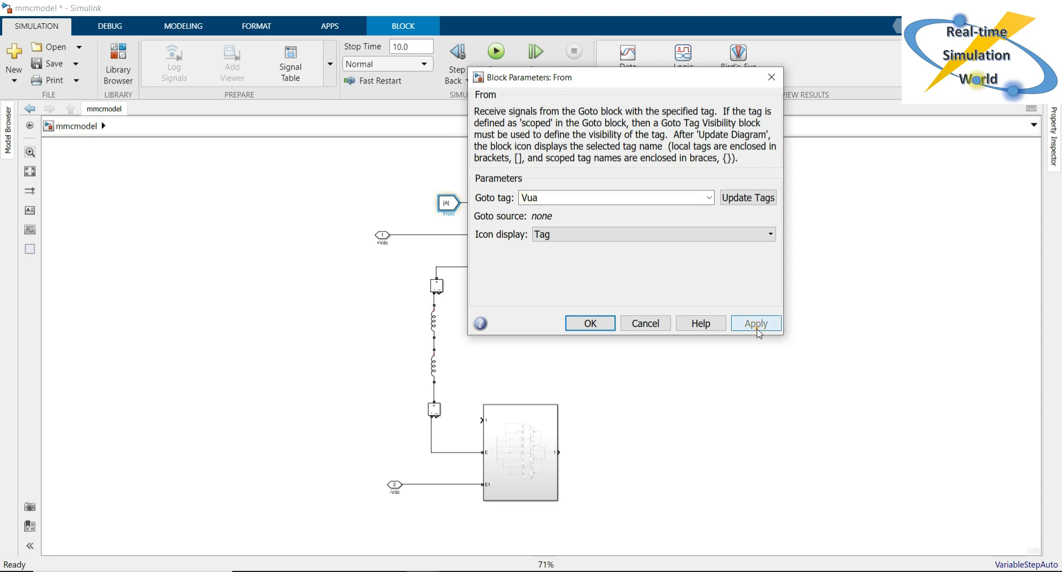
left_click(591, 327)
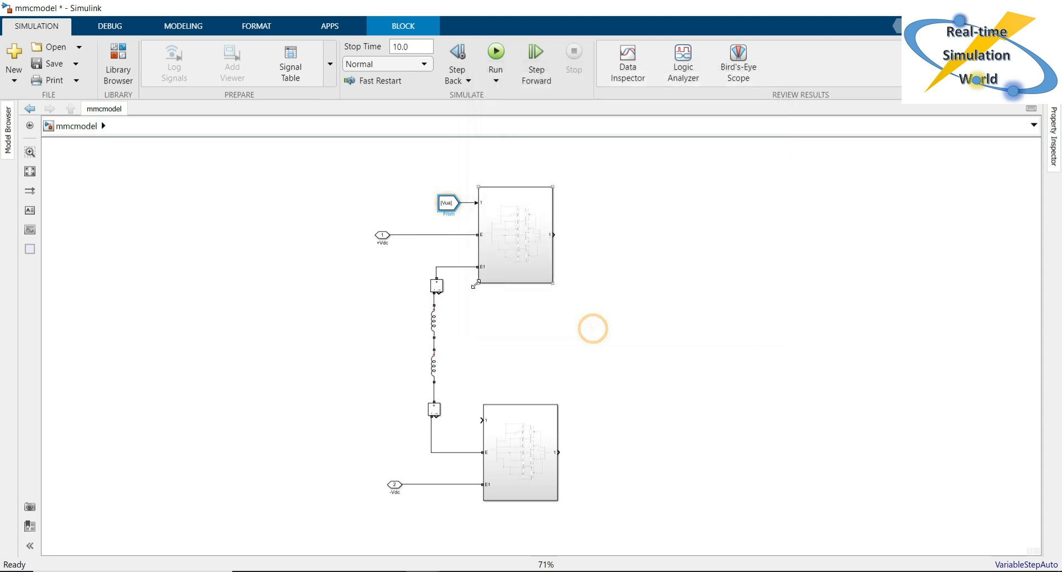
Copy the From block to input 1 of the lower subsystem and set the copy's Goto tag to Vla
left_click_drag(451, 212, 460, 430)
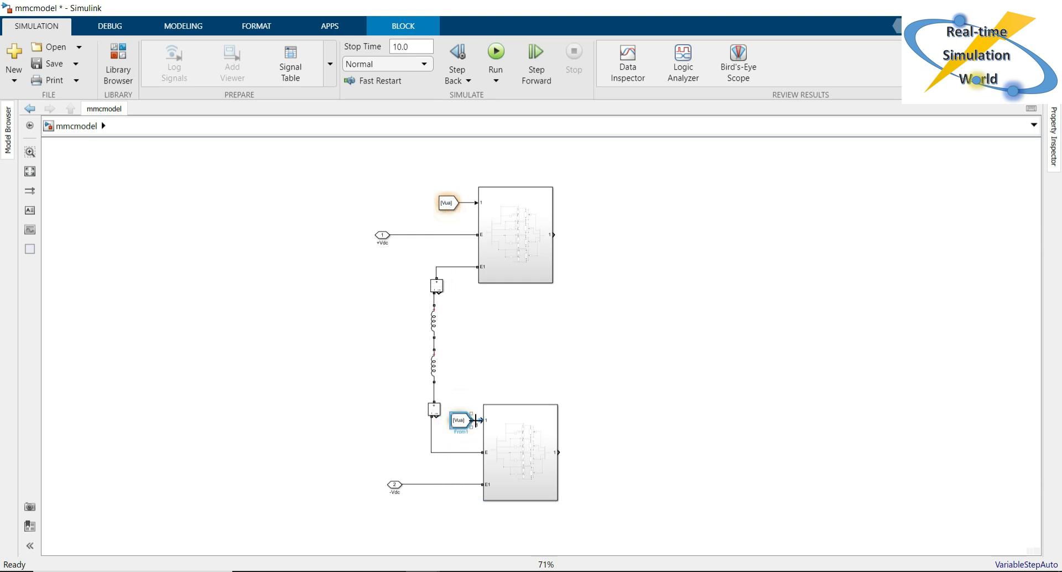
double_click(460, 420)
left_click(582, 419)
key("BackSpace")
type("la")
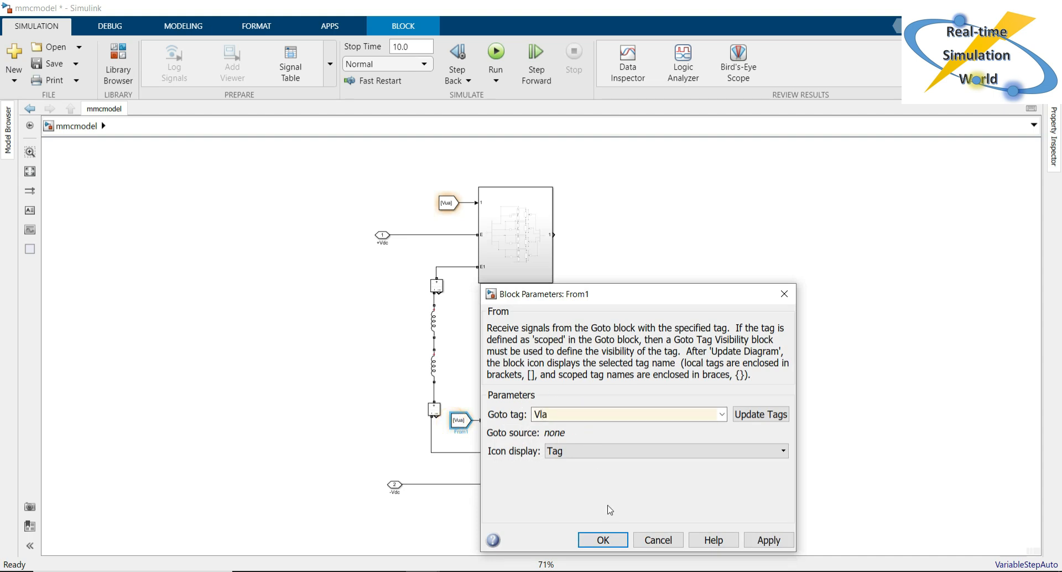
left_click(603, 540)
left_click(584, 297)
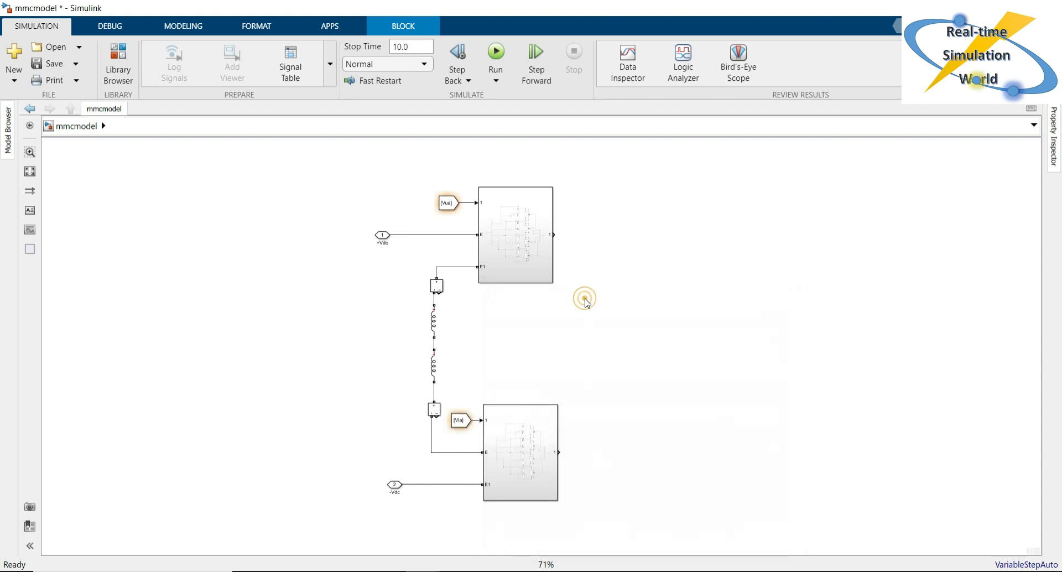
left_click(510, 315)
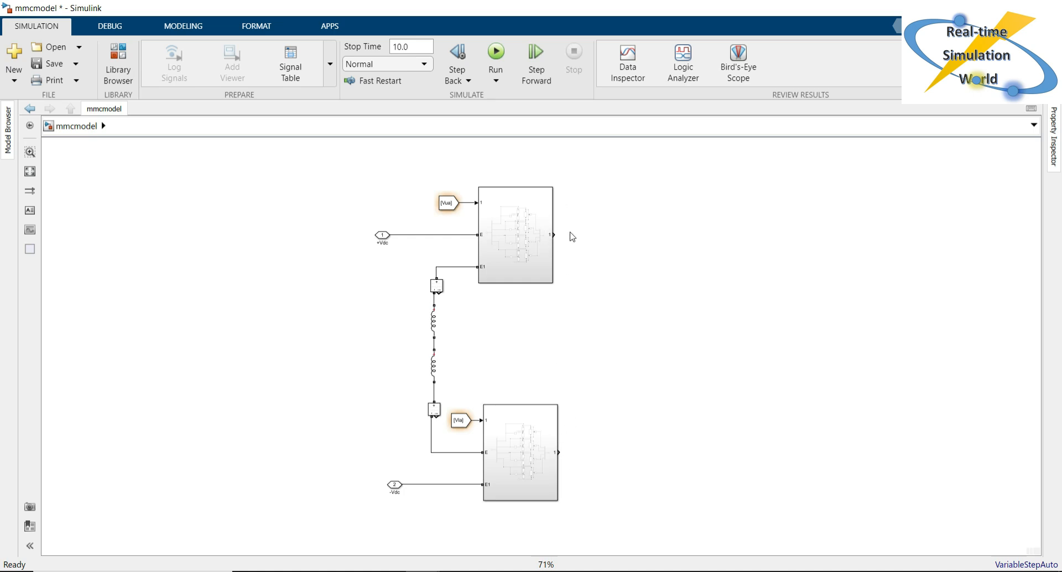
left_click(533, 363)
Add a Goto block and connect it to the upper subsystem's output
double_click(648, 236)
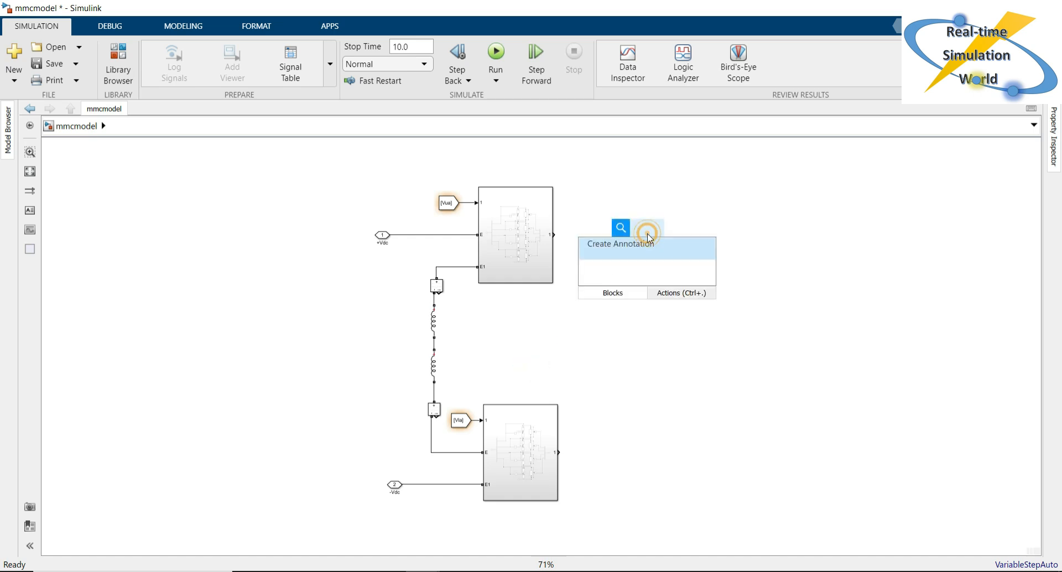
type("goto")
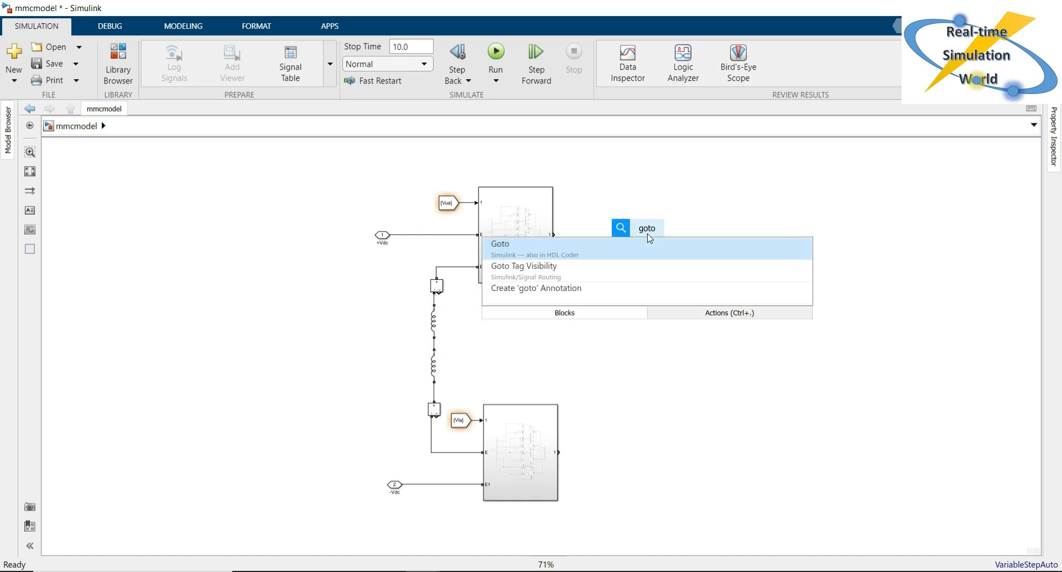
key("Return")
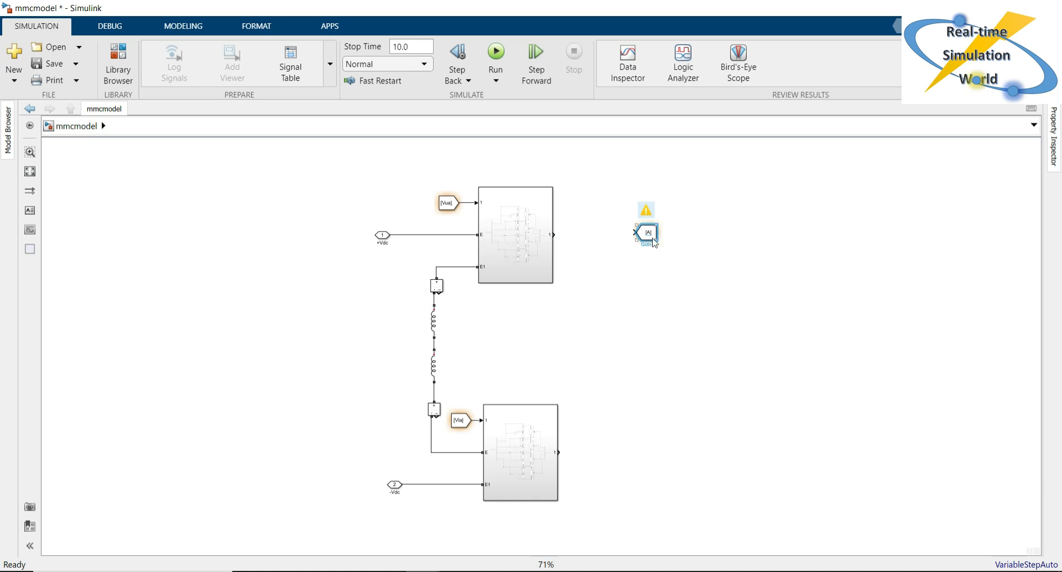
left_click_drag(653, 236, 596, 243)
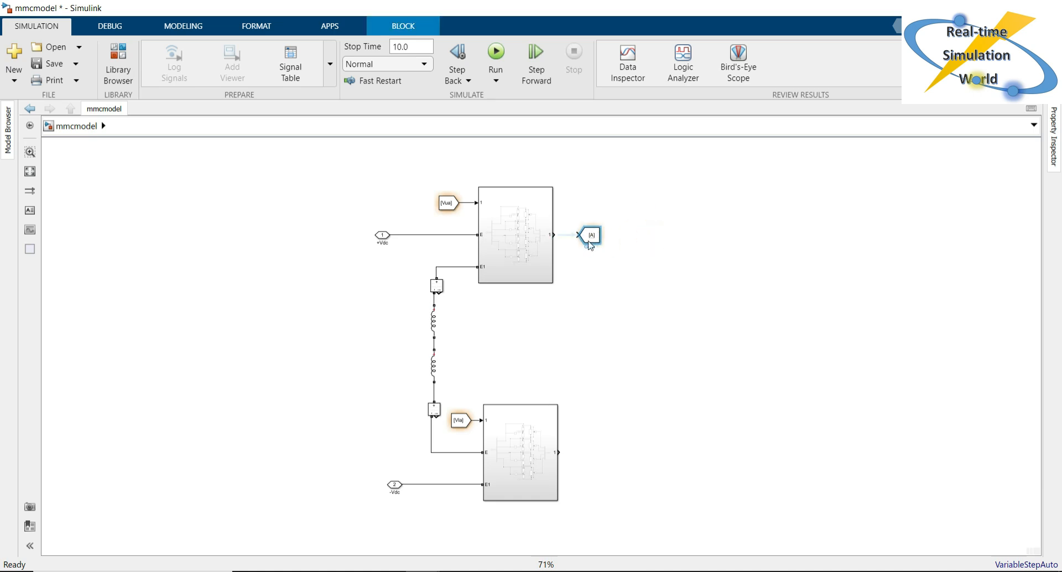
left_click(570, 241)
Set the Goto block's tag to Vcua
double_click(591, 235)
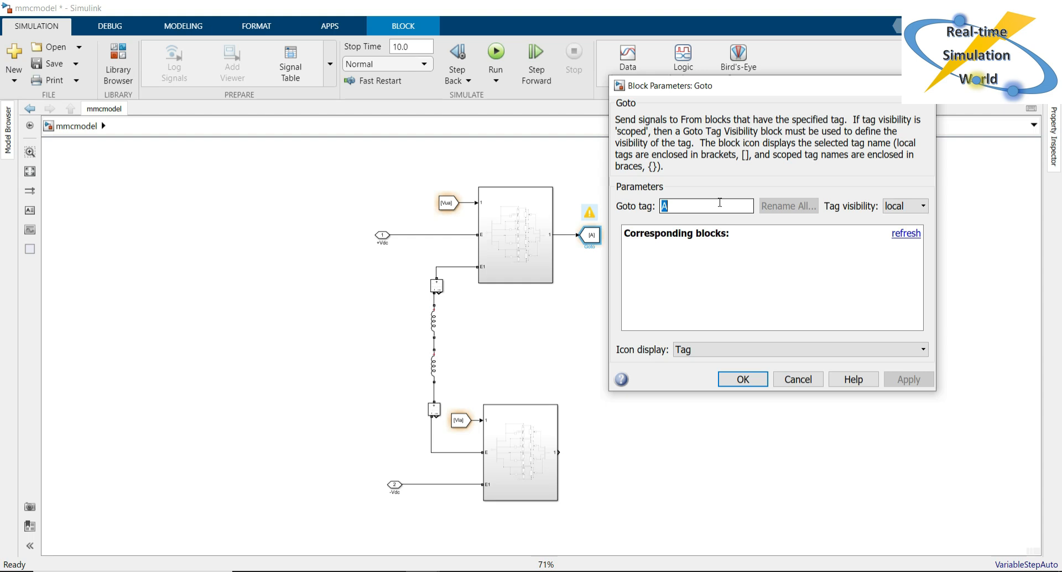
type("Vcua")
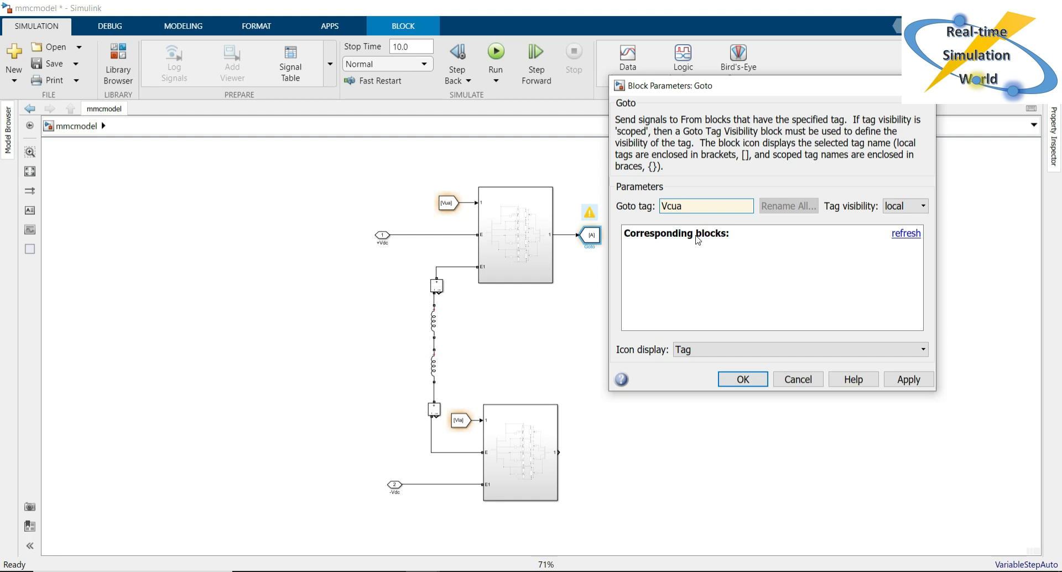
left_click(733, 379)
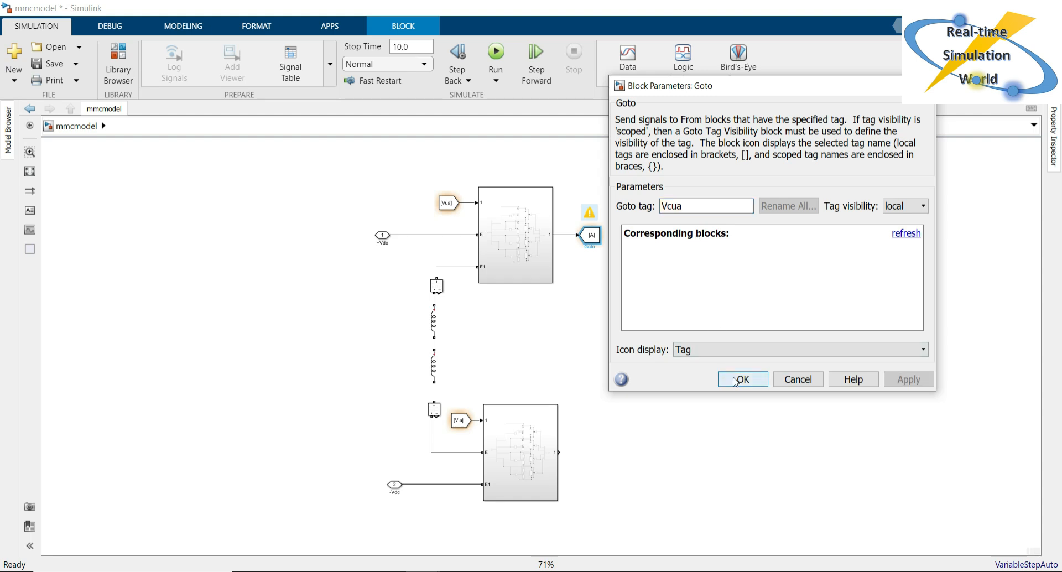
Change the Goto tag of the upper subsystem's From block to Sua
double_click(450, 203)
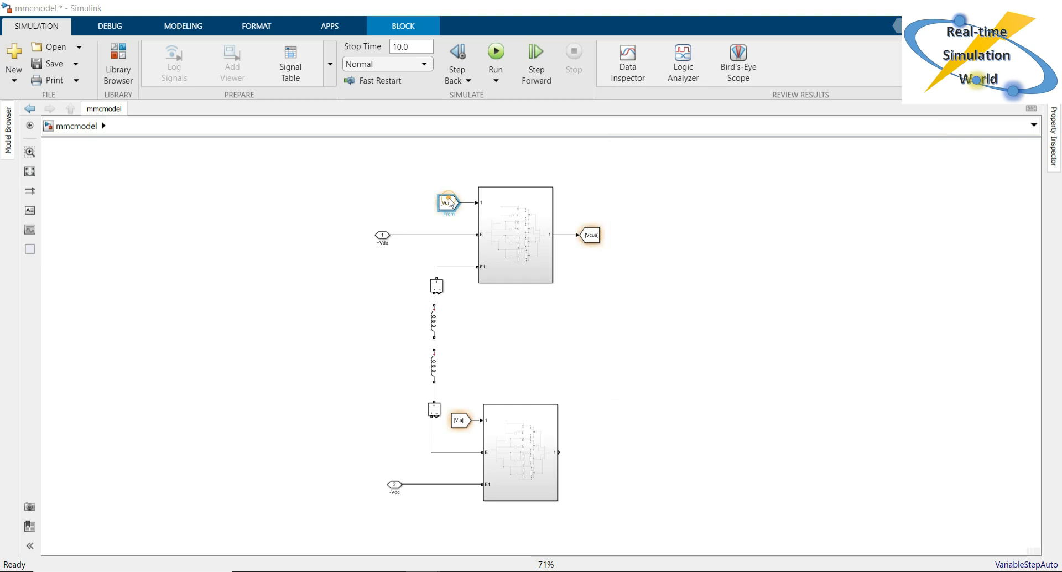
left_click(554, 197)
key("Left")
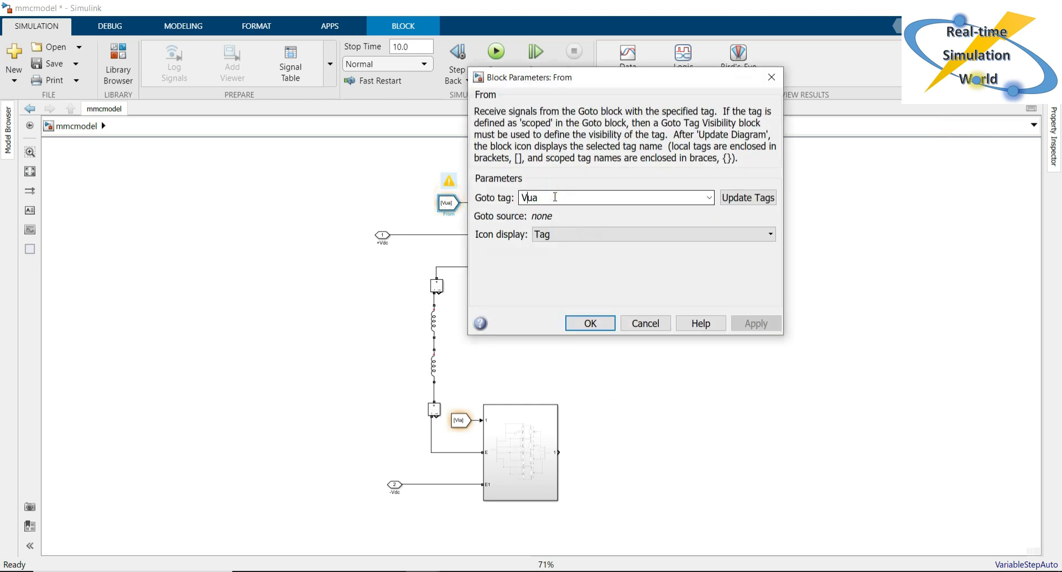
key("BackSpace")
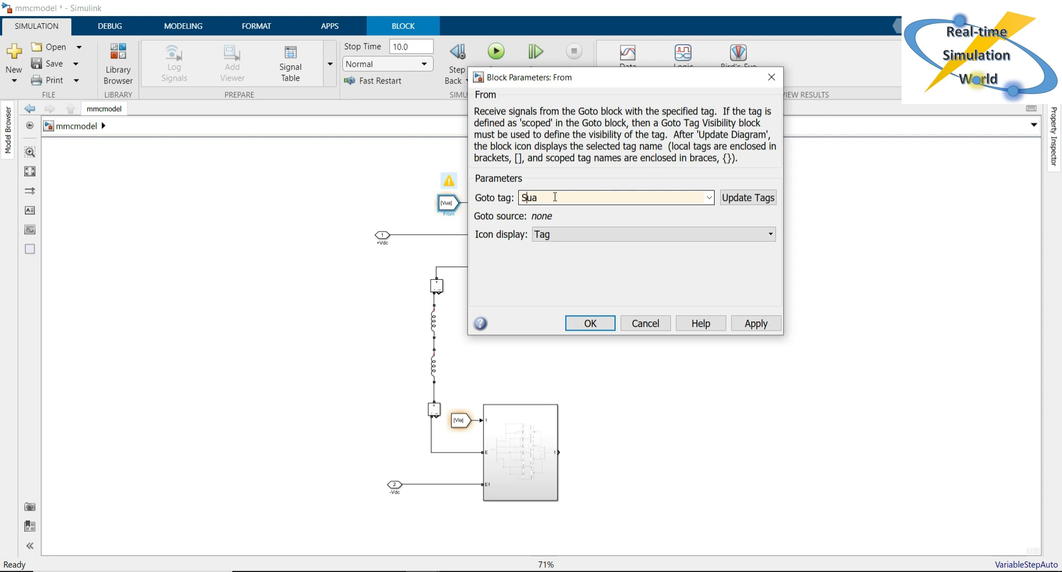
left_click(589, 323)
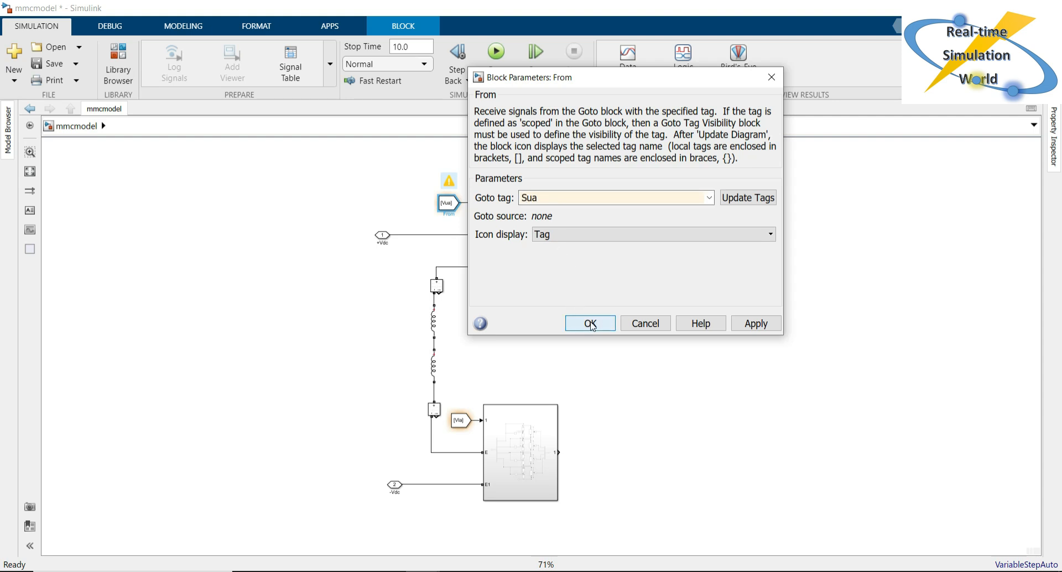
Change the Goto tag of the lower subsystem's From block to Sla
double_click(459, 420)
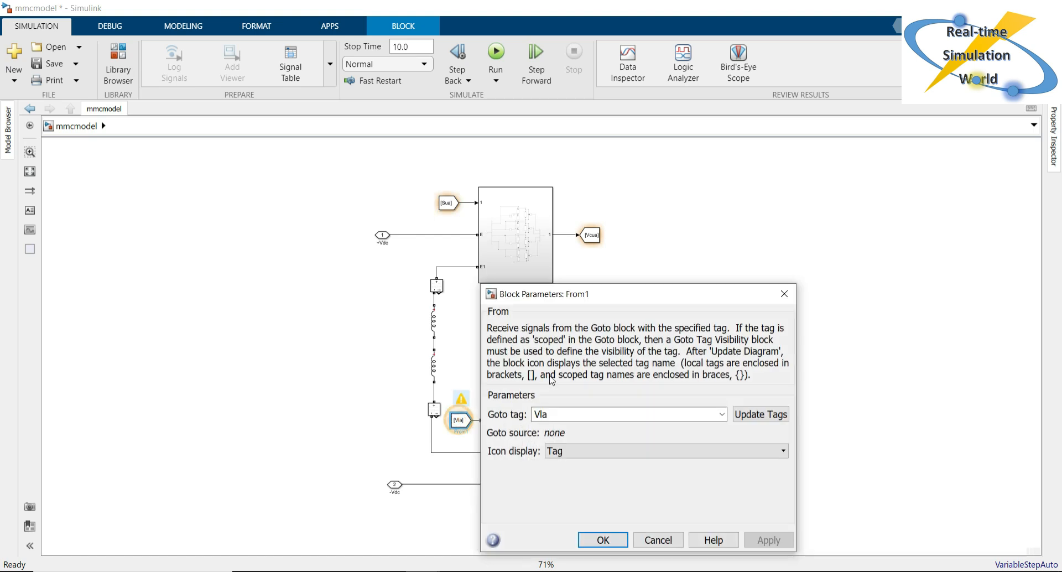
left_click(567, 414)
key("Left")
key("Left")
key("BackSpace")
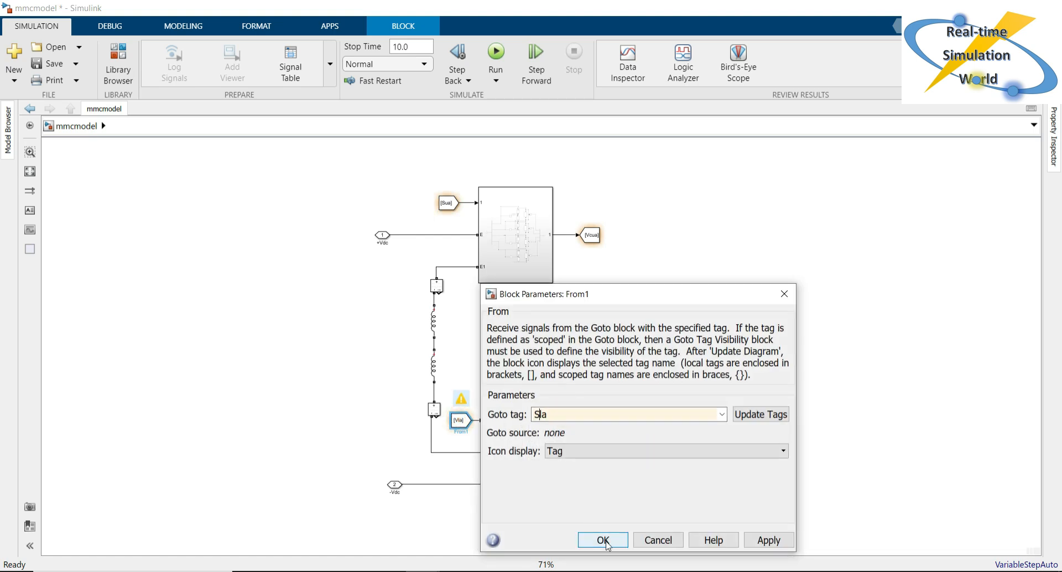
left_click(604, 541)
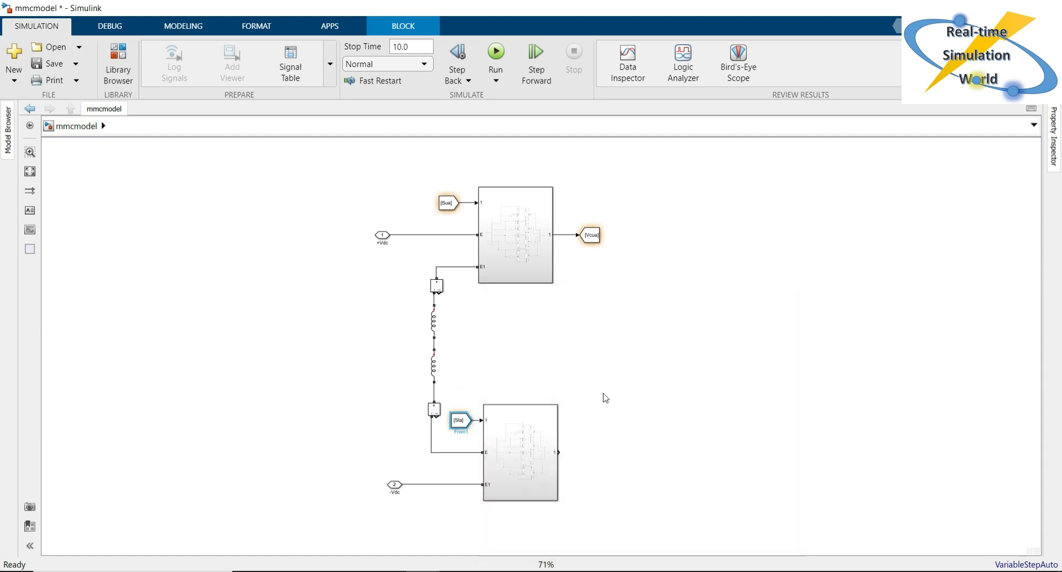
left_click(609, 360)
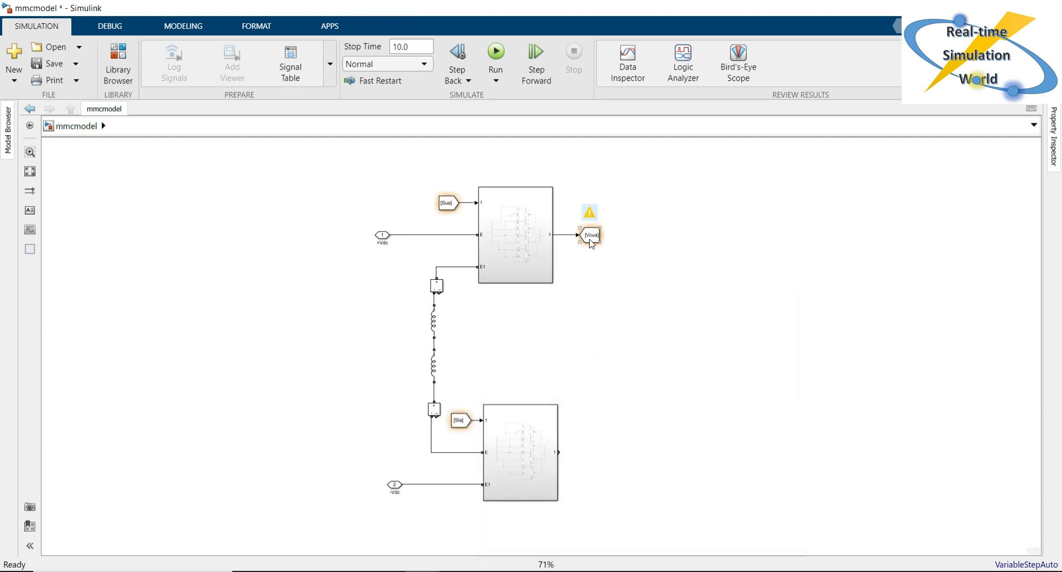
Copy the Vcua Goto block to the lower subsystem's output and set the copy's tag to Vcla
left_click_drag(590, 244, 597, 461)
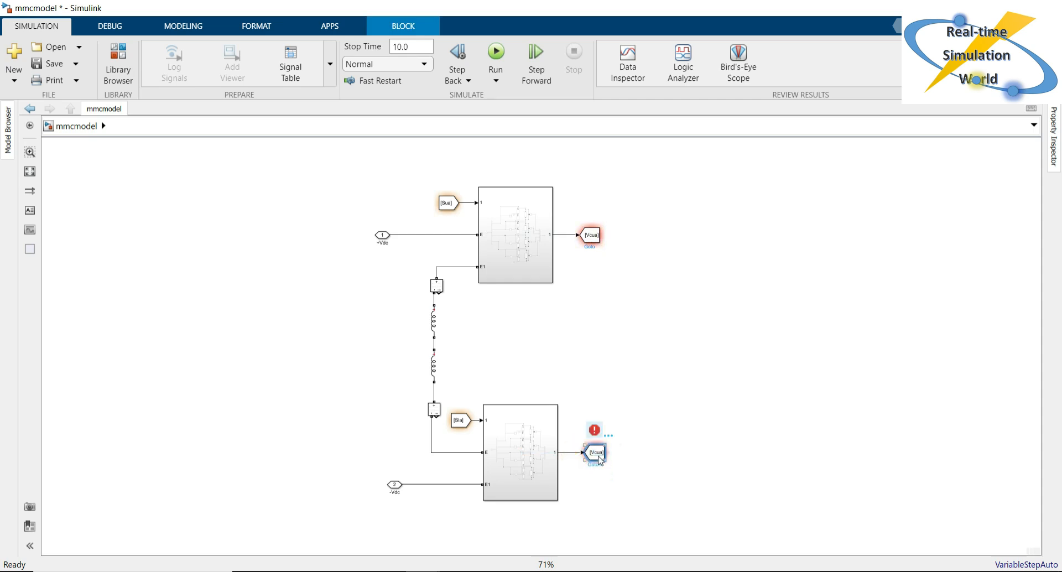
double_click(595, 453)
left_click(711, 376)
double_click(712, 381)
left_click(712, 382)
key("Left")
key("BackSpace")
type("l")
Set the tag visibility of the lower subsystem's Goto block to global and apply its parameters
left_click(909, 382)
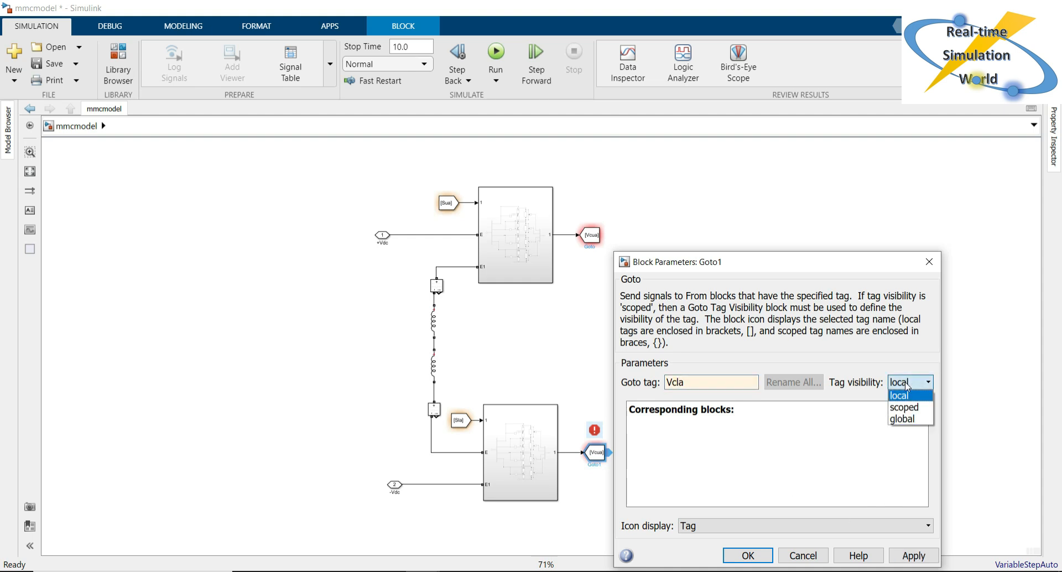
left_click(911, 419)
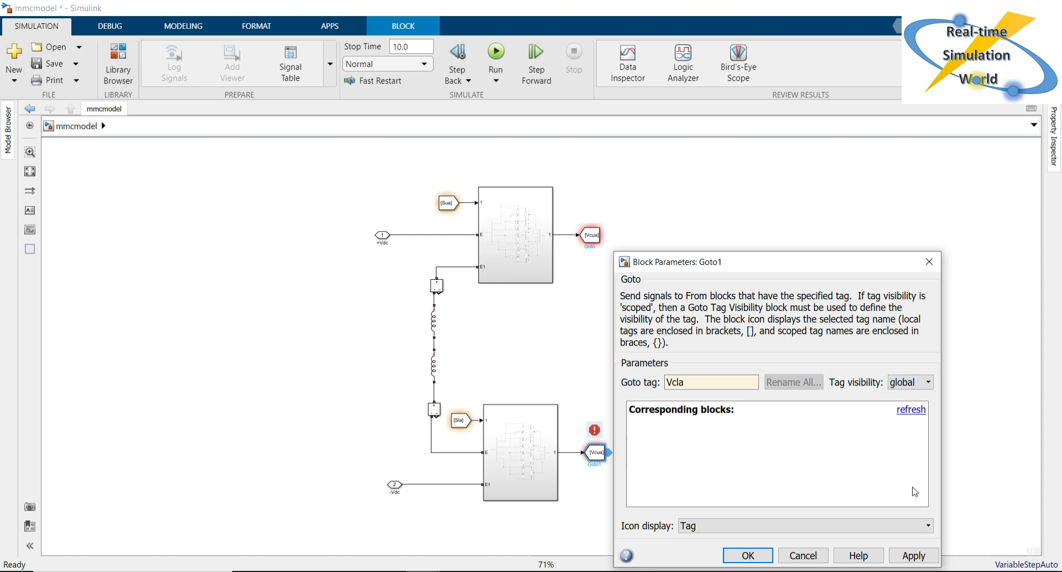
left_click(915, 557)
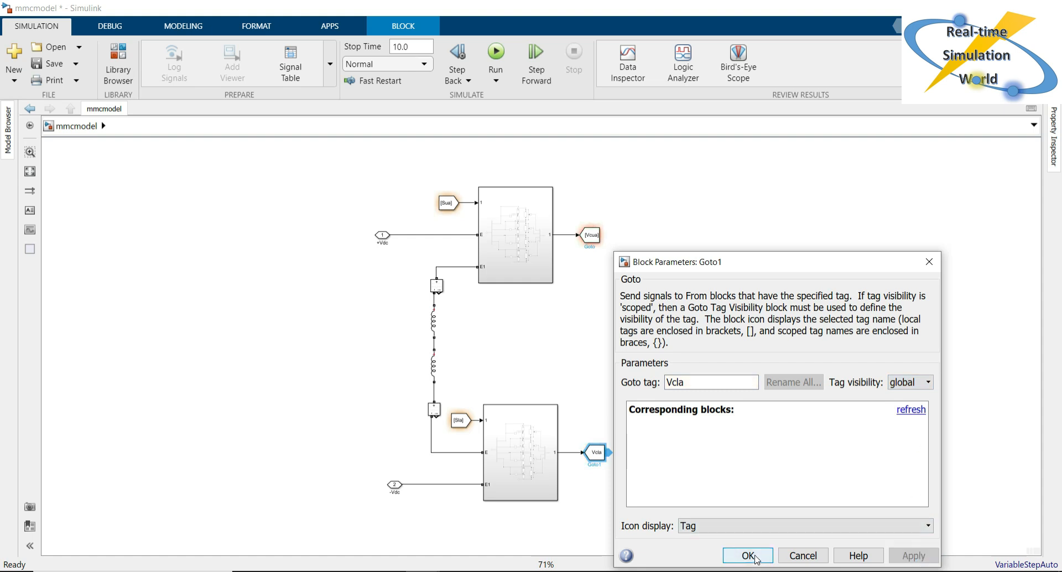
left_click(748, 555)
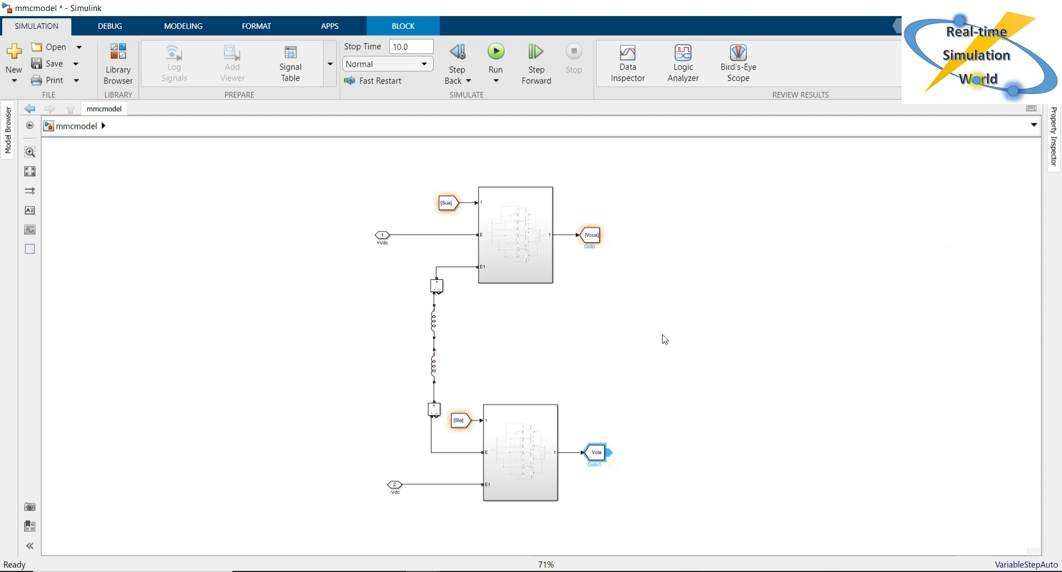
Set the tag visibility of the upper subsystem's Vcua Goto block to global
double_click(589, 235)
left_click(902, 206)
left_click(907, 244)
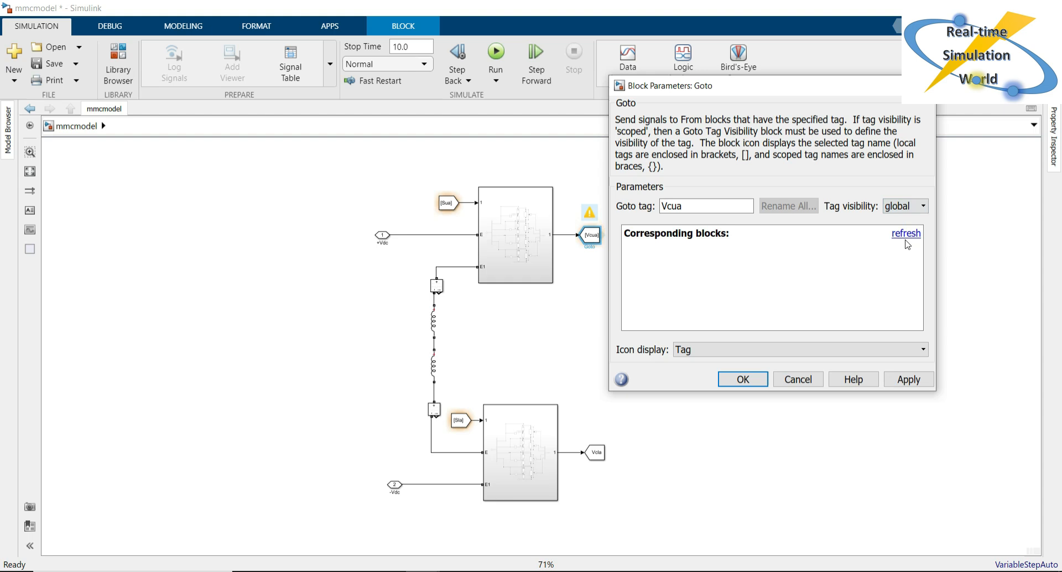
left_click(908, 379)
left_click(742, 379)
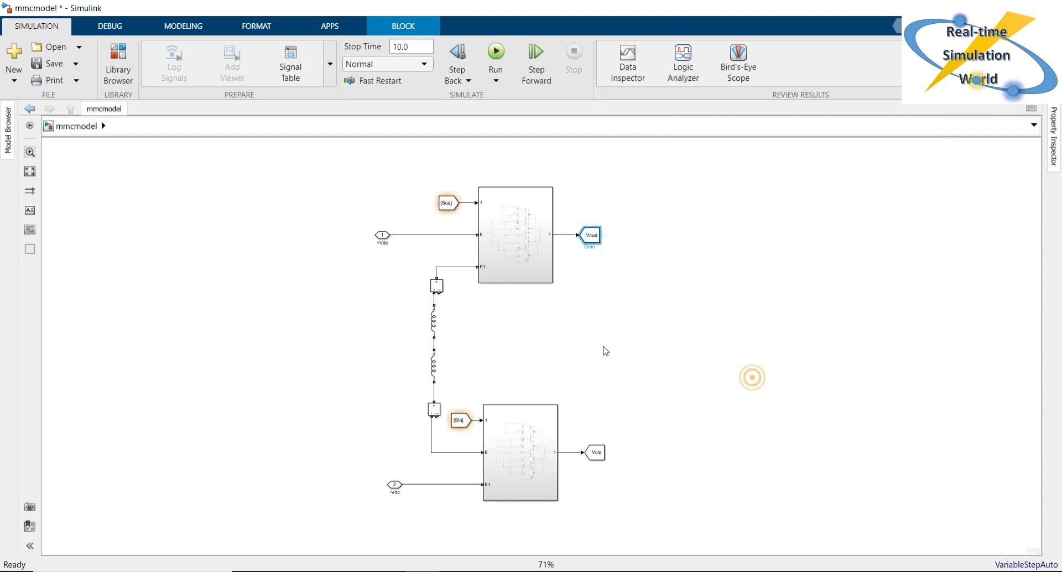
left_click(603, 346)
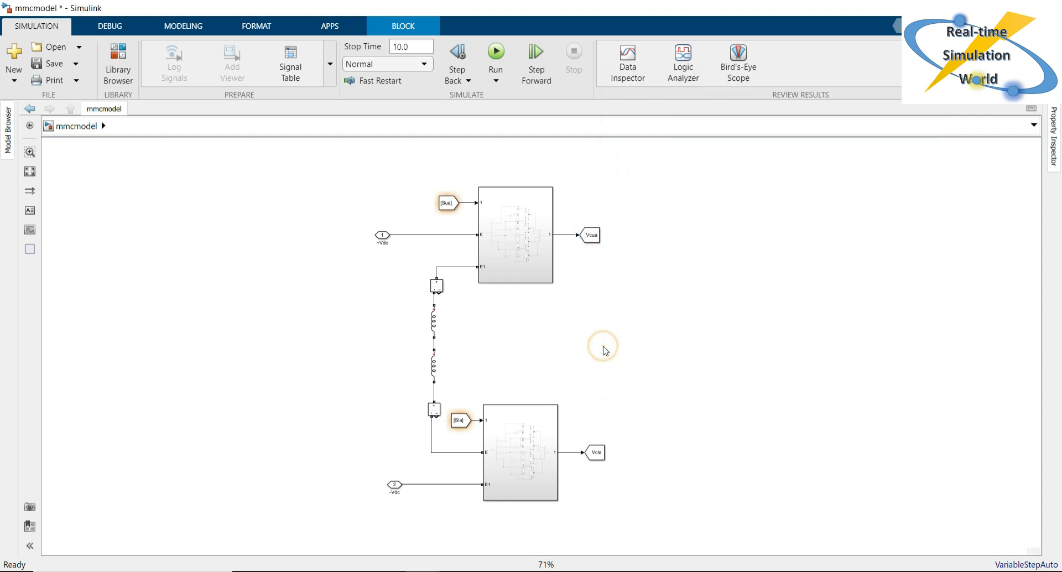
Move the lower inductor slightly down, closer to the lower current measurement block
left_click(436, 412)
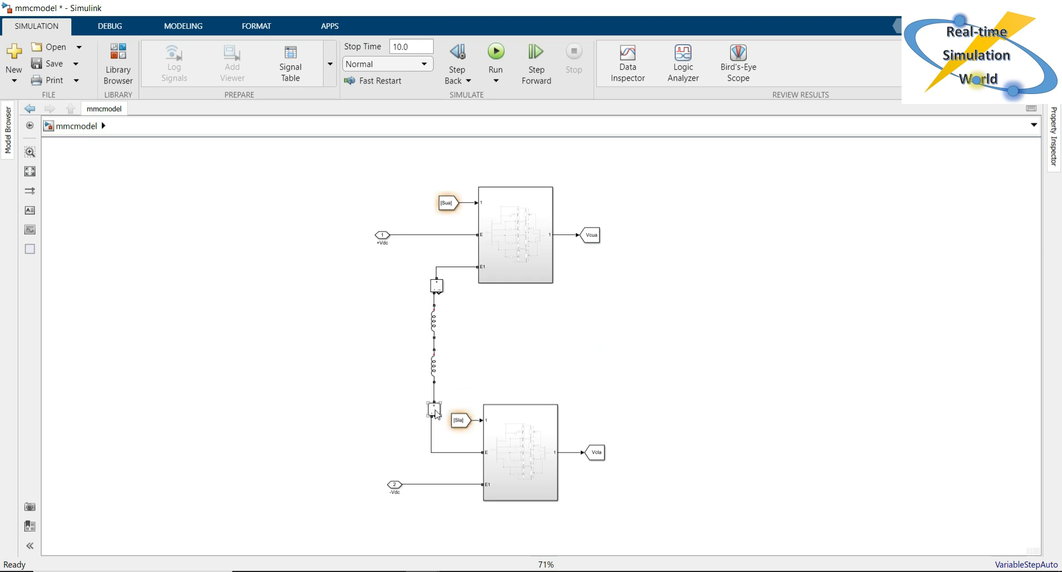
left_click_drag(432, 368, 431, 380)
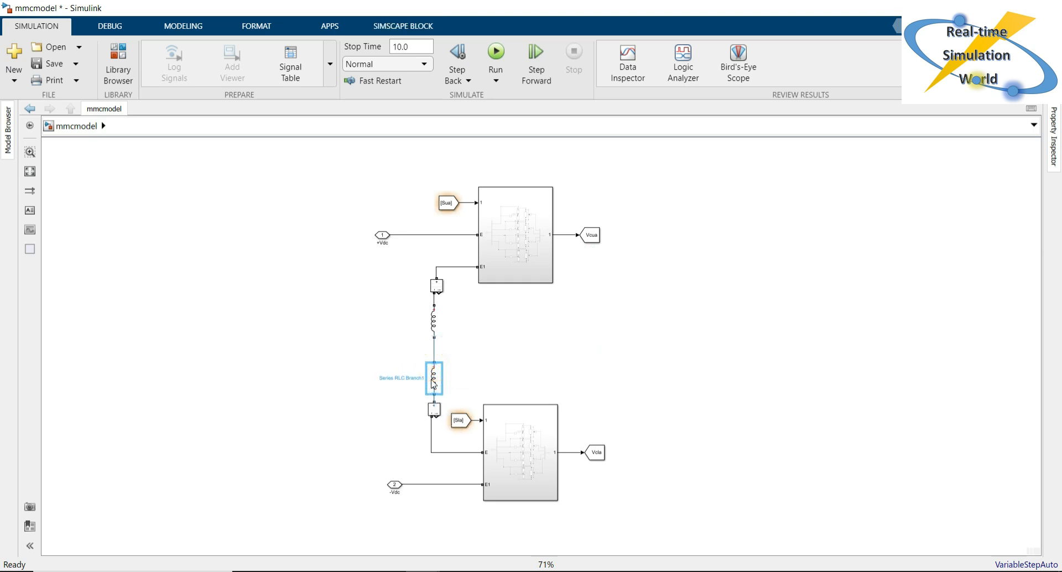
left_click(526, 335)
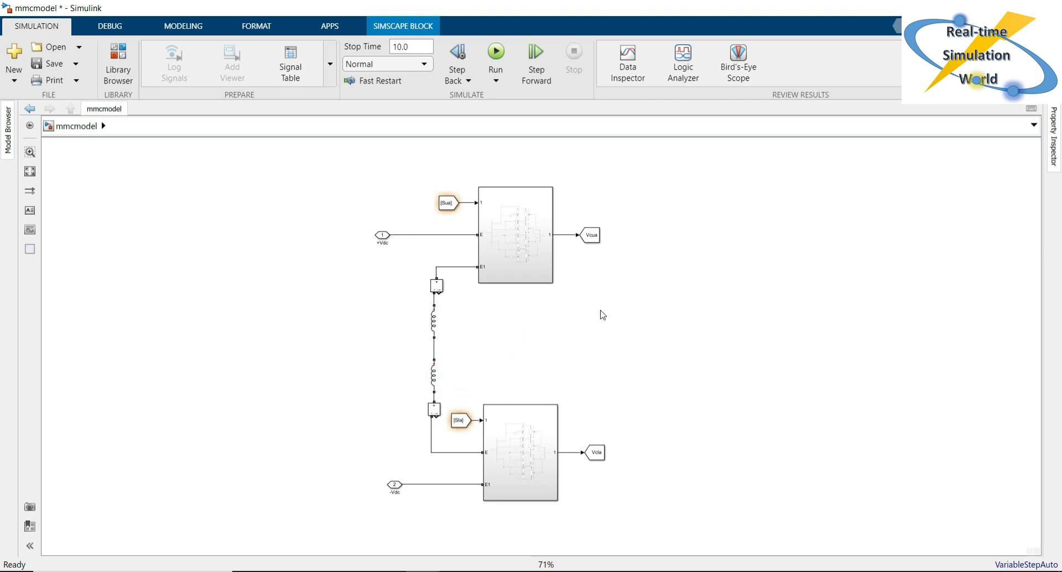
Add a Goto block and connect it to the upper current measurement's signal output
double_click(635, 328)
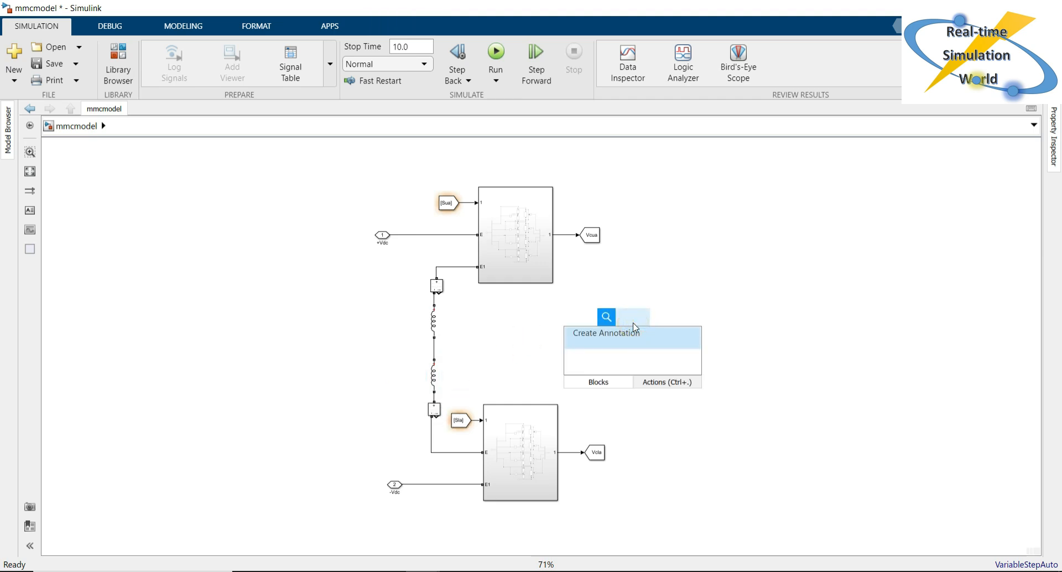
type("goto")
key("Return")
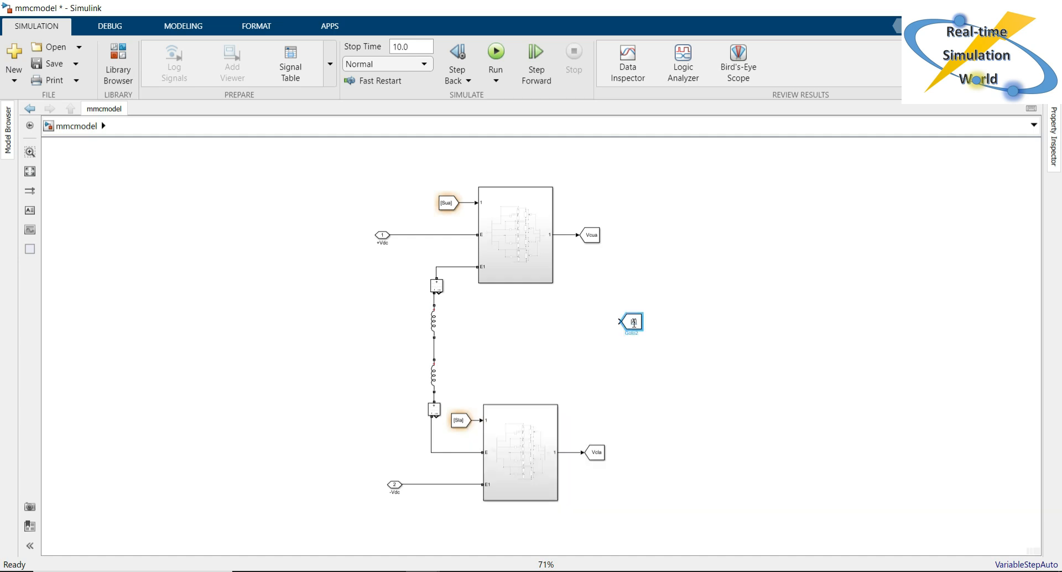
left_click_drag(638, 326, 436, 290)
Set the current measurement's Goto block to tag Iua with global visibility
double_click(468, 312)
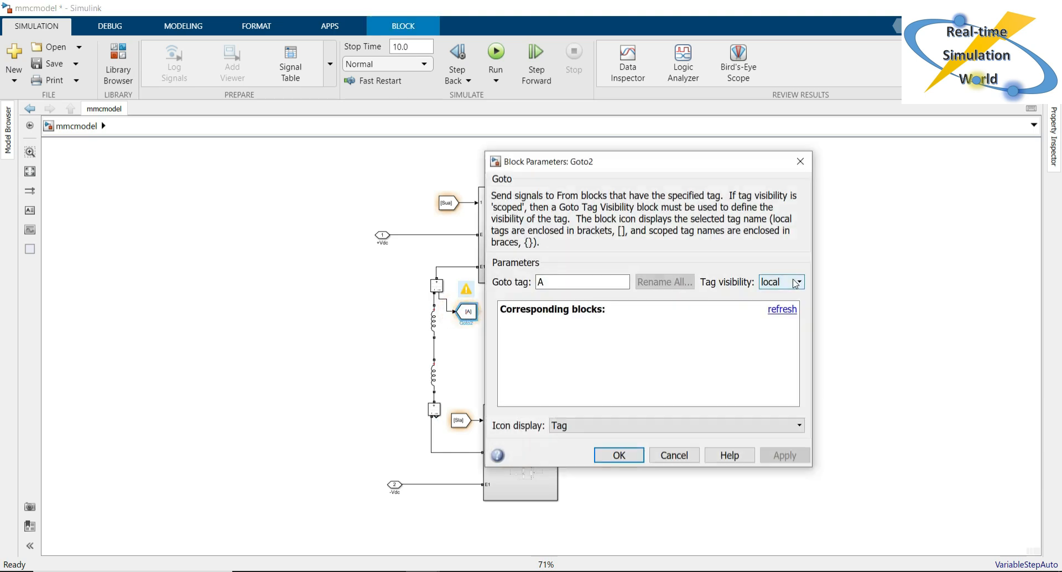
left_click(793, 280)
left_click(773, 319)
double_click(600, 280)
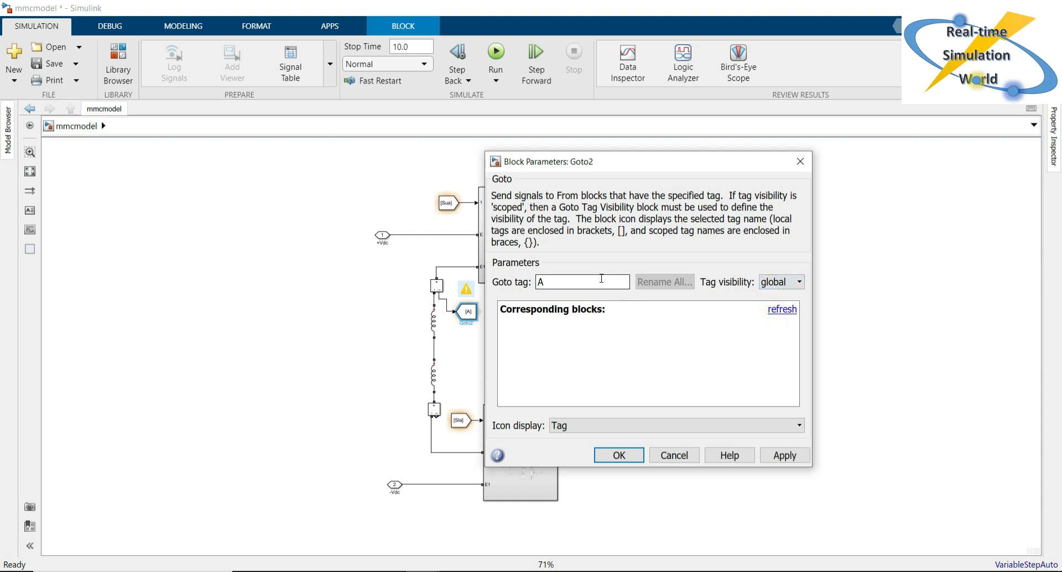
type("Iua")
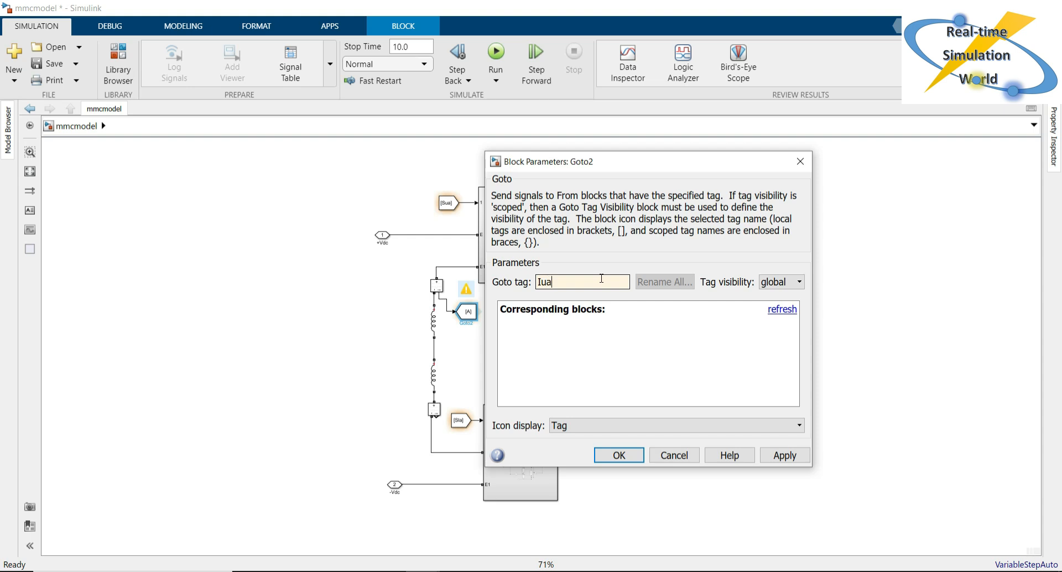
left_click(635, 457)
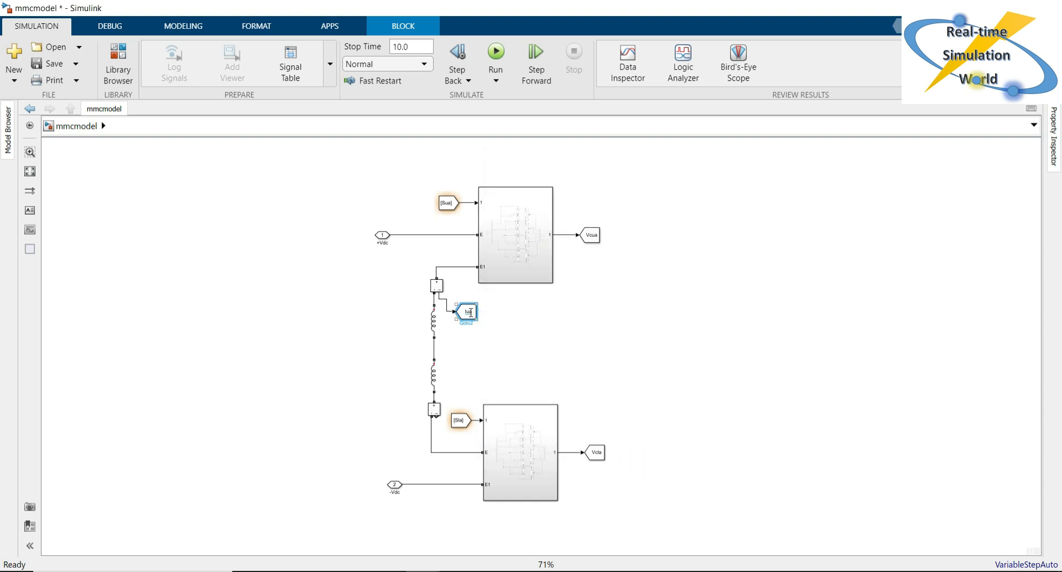
Duplicate the Iua Goto block beside the lower current measurement and shift the whole lower-arm group down to make room
mouse_move(471, 321)
left_mouse_down("ctrl")
mouse_move(466, 402)
mouse_move(451, 392)
left_mouse_up("ctrl")
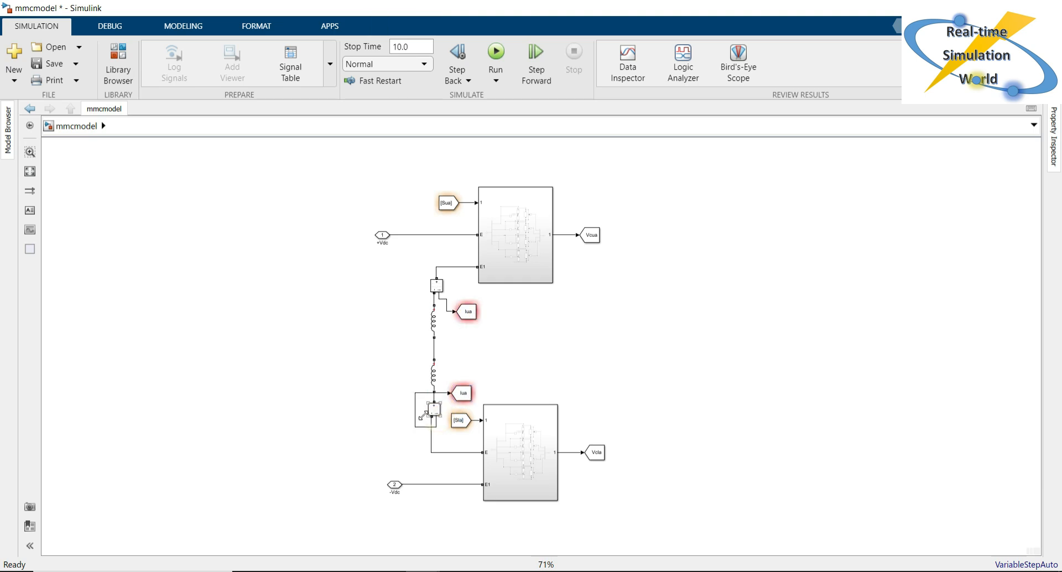
scroll(625, 546, "down", 4)
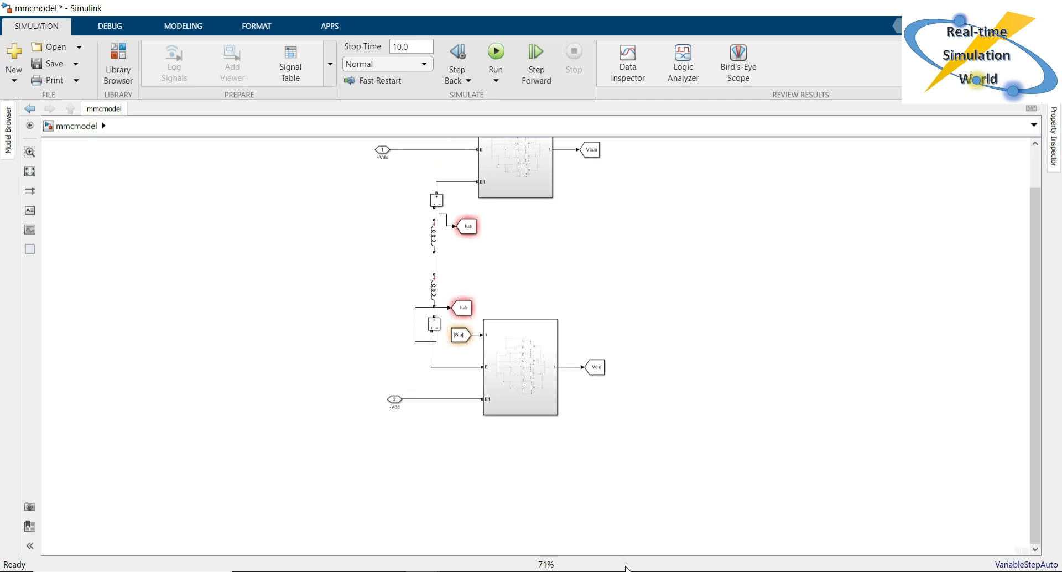
left_click_drag(388, 314, 631, 427)
left_click_drag(540, 389, 540, 429)
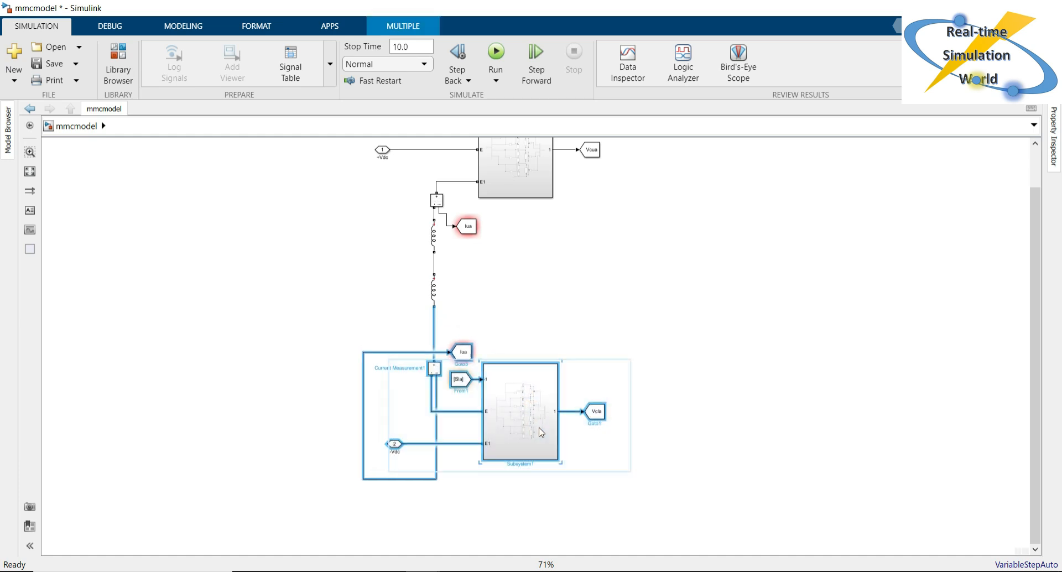
left_click(588, 275)
Move the lower current measurement up beneath the lower inductor so its output runs directly to the Goto block
left_click_drag(1037, 355, 1036, 304)
left_click(750, 322)
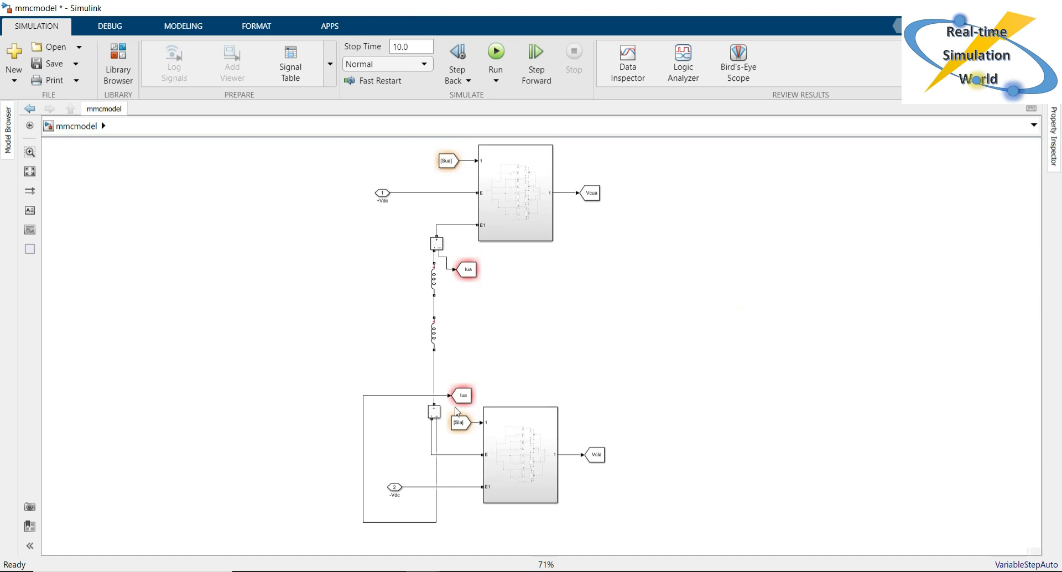
left_click_drag(433, 410, 435, 379)
left_click(492, 362)
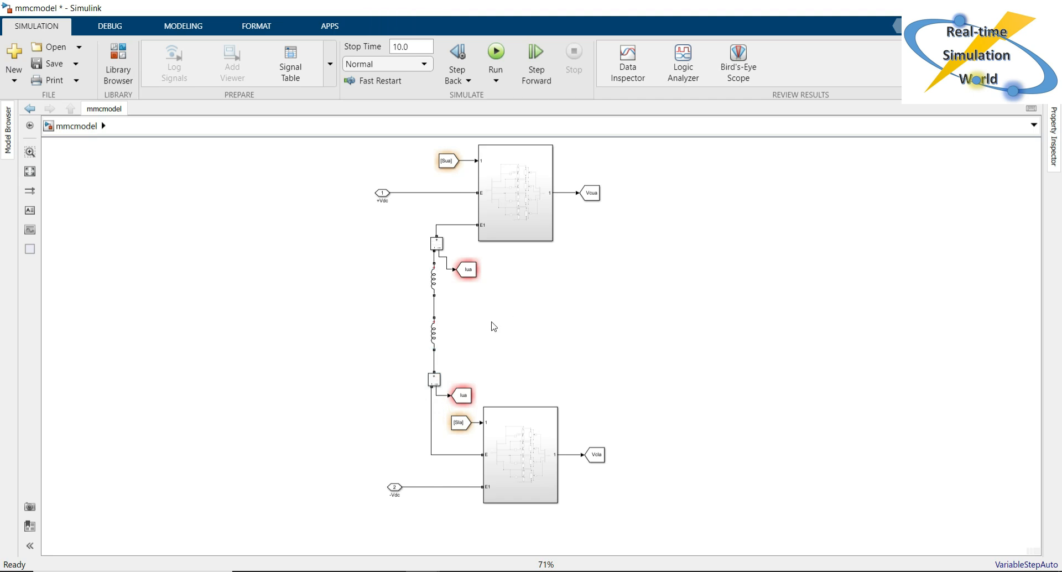
Check the Goto tag of the From block feeding the lower-arm subsystem without changing it
left_click(454, 427)
left_click(544, 364)
left_click(459, 423)
double_click(460, 423)
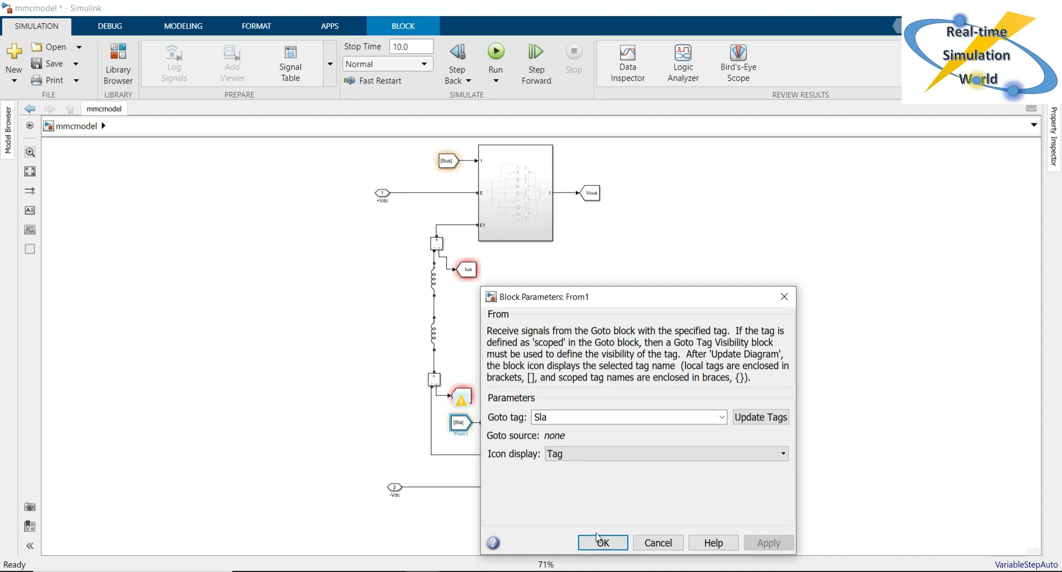
left_click(600, 545)
left_click(692, 446)
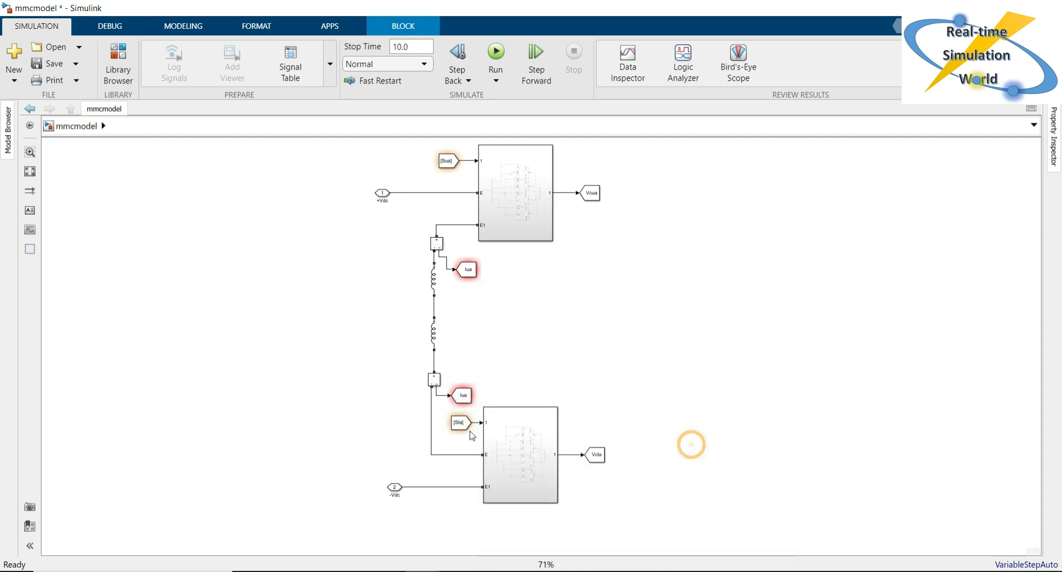
left_click(551, 294)
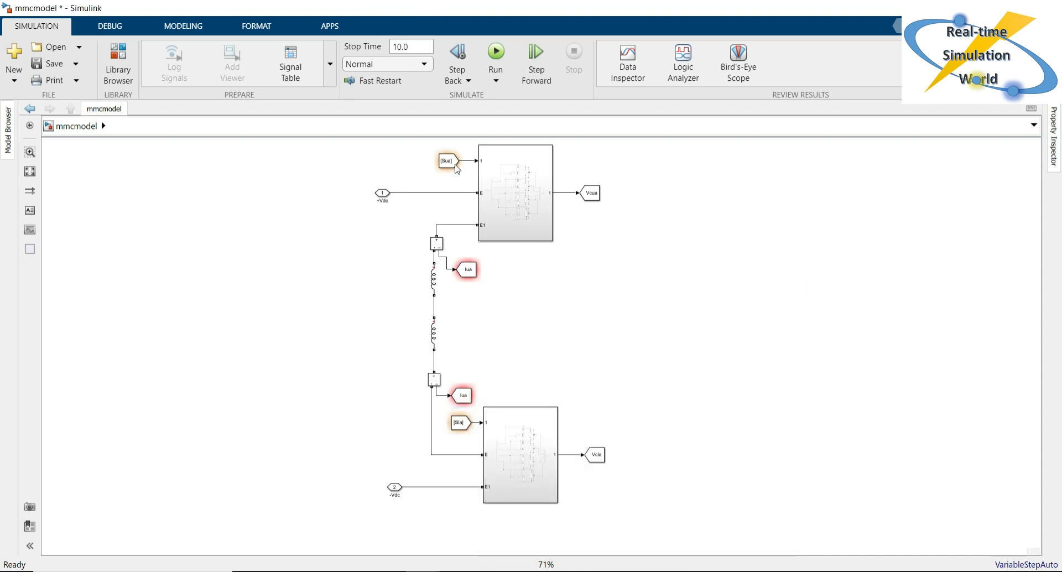
left_click(686, 310)
Duplicate the complete first phase leg, without its +Vdc and -Vdc ports, beside the original as a second leg
left_click_drag(424, 151, 651, 504)
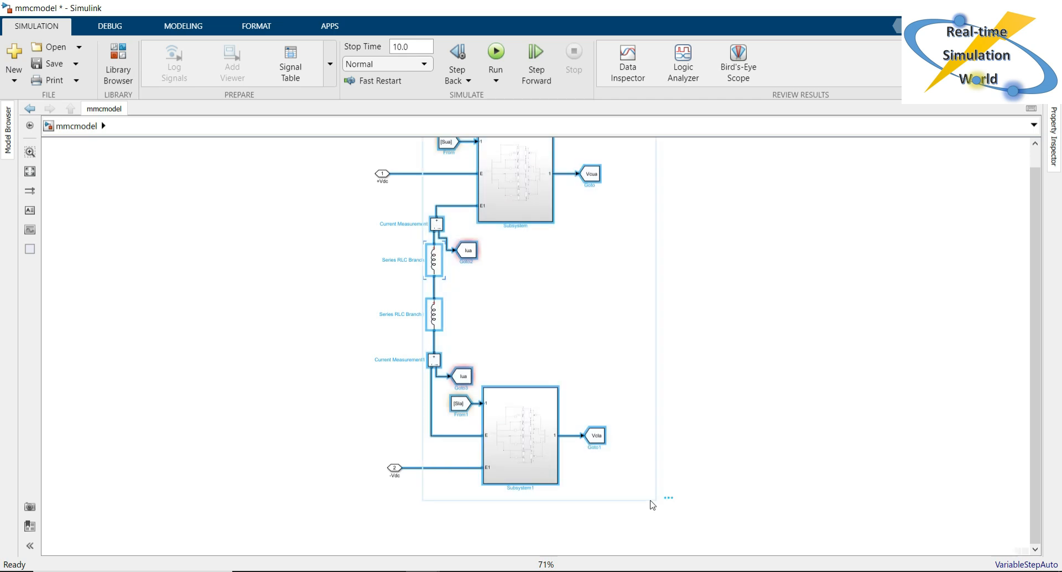
left_click_drag(519, 455, 765, 439)
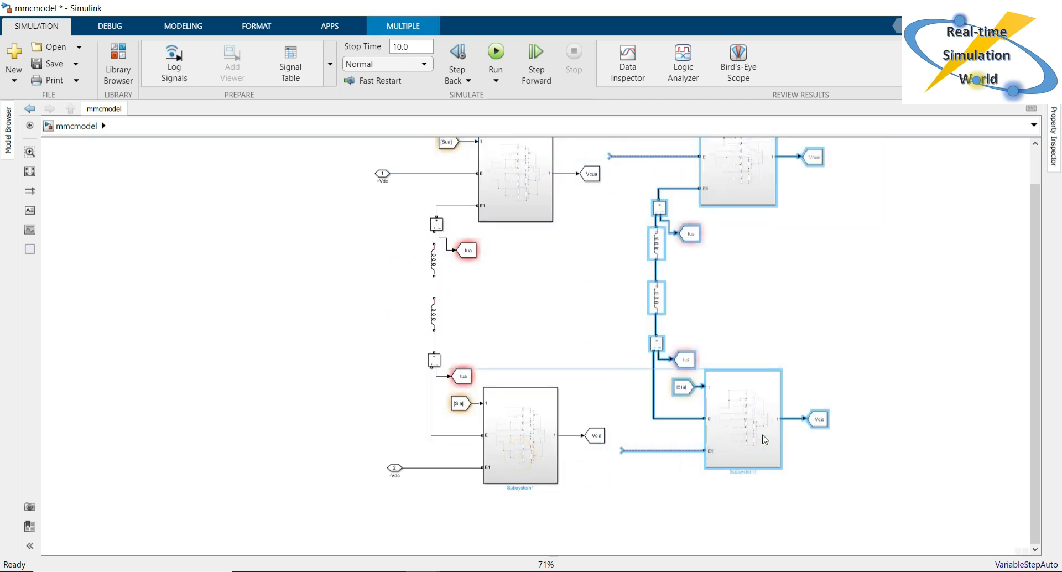
left_click_drag(1031, 383, 1031, 298)
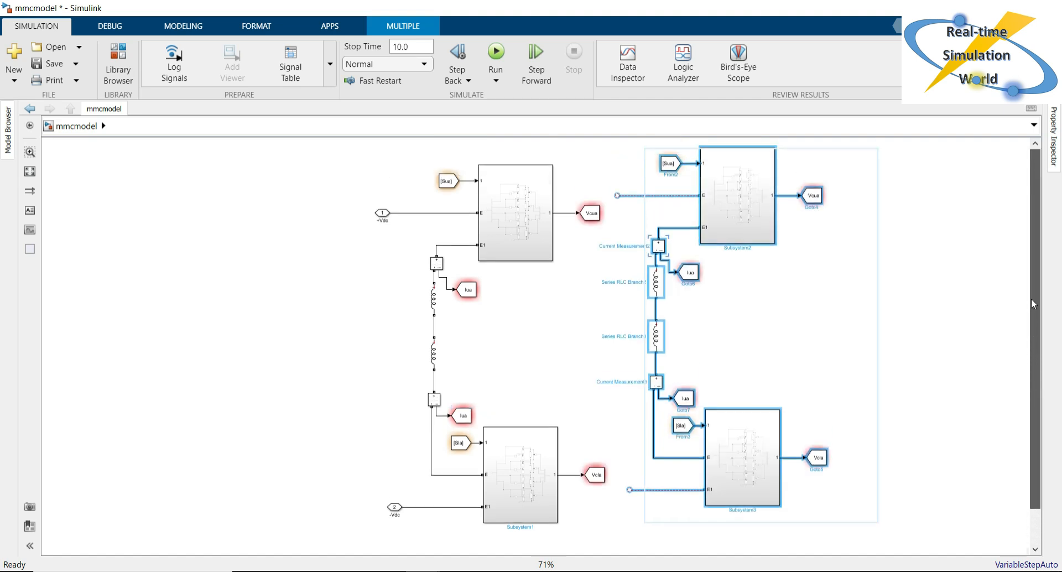
left_click(586, 159)
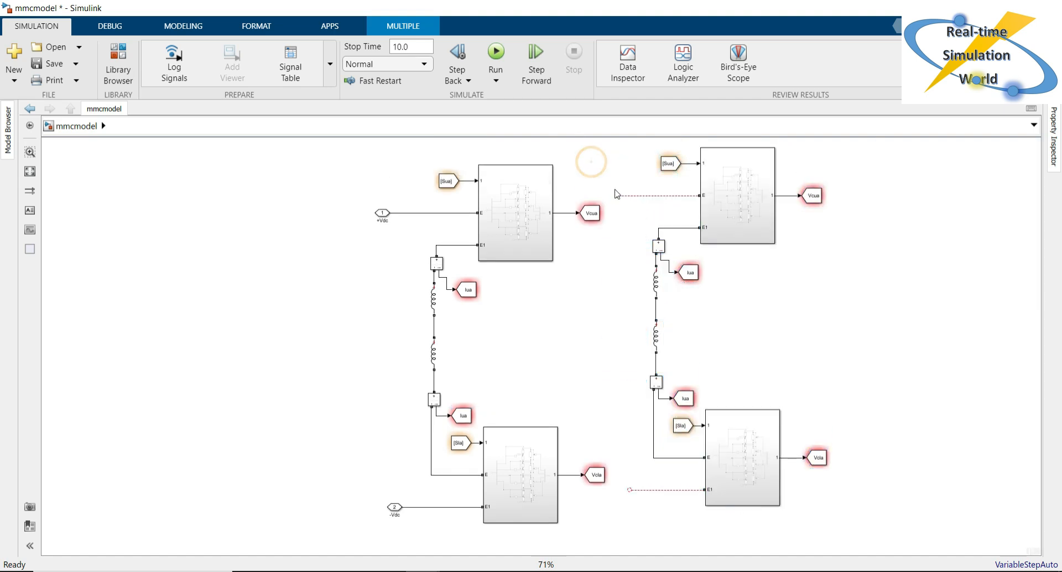
Connect the second leg's upper subsystem E port to the +Vdc line and its lower subsystem E1 port to the -Vdc line
mouse_move(471, 152)
left_mouse_down()
mouse_move(434, 168)
mouse_move(425, 239)
left_mouse_up()
left_click(562, 310)
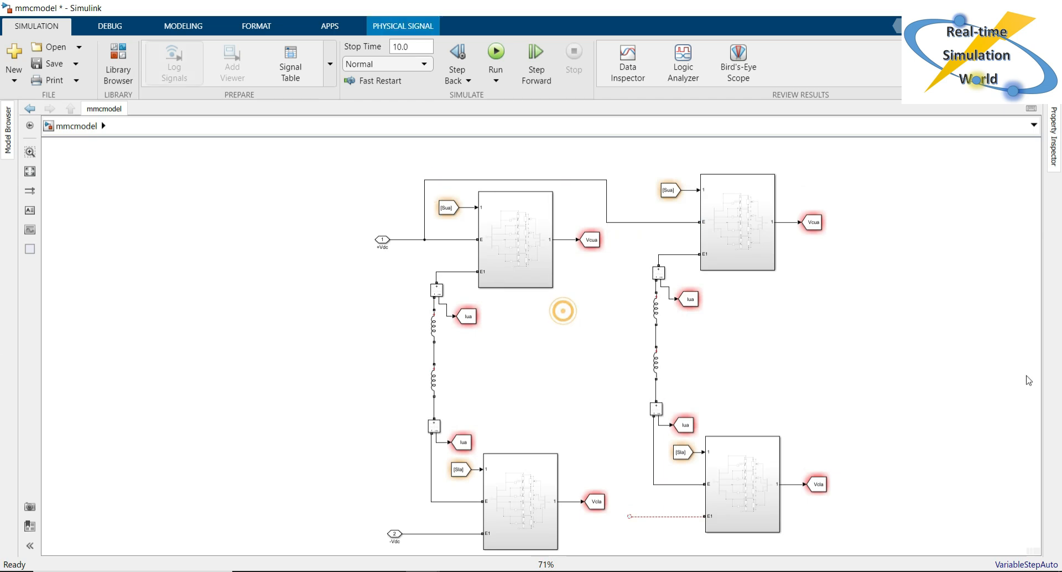
left_click_drag(629, 516, 464, 532)
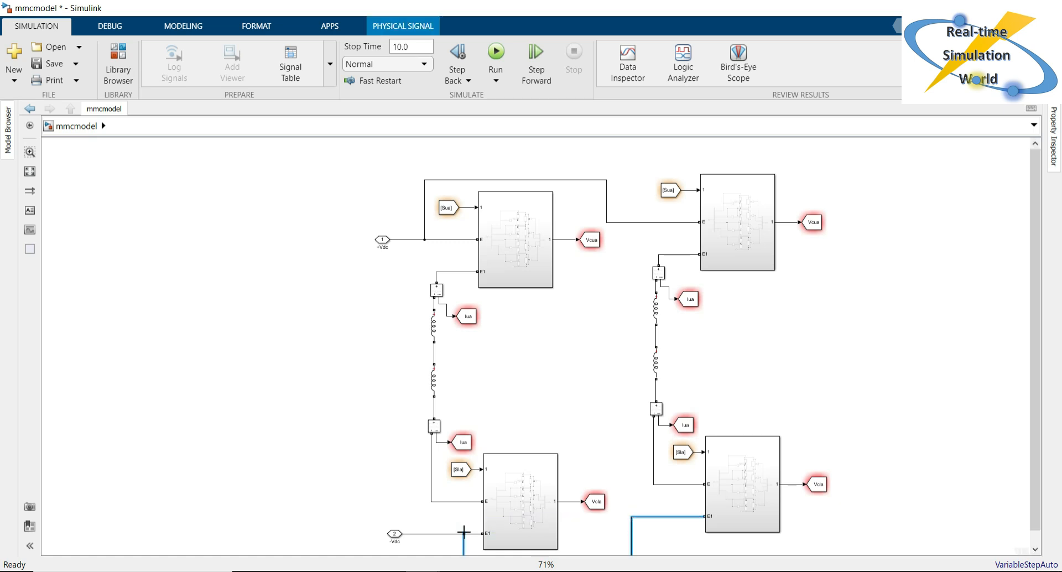
left_click(889, 342)
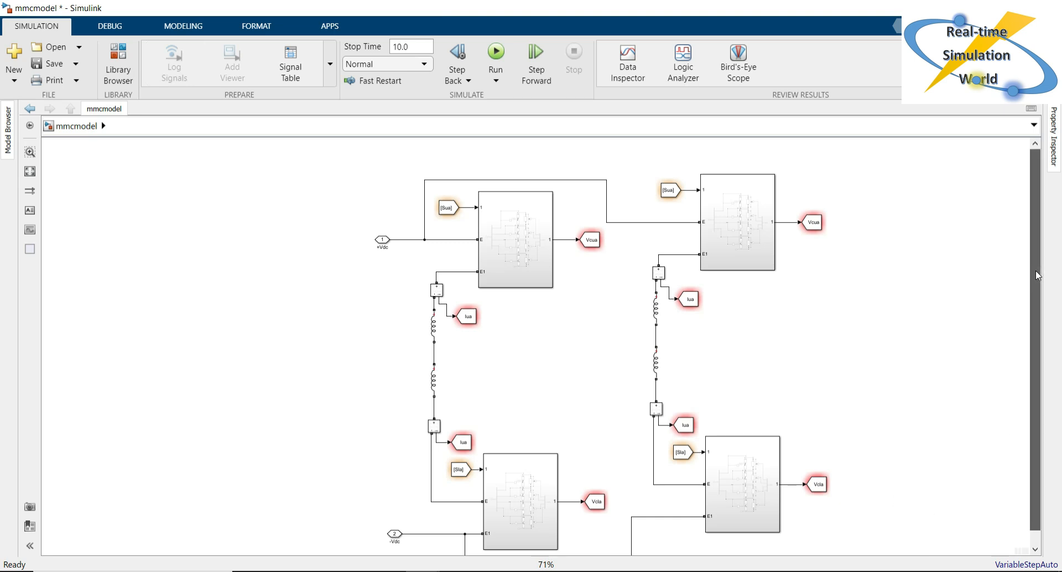
Duplicate the second phase leg with both arms to the right of it as a third leg
scroll(1037, 275, "down", 1)
left_click_drag(645, 161, 858, 526)
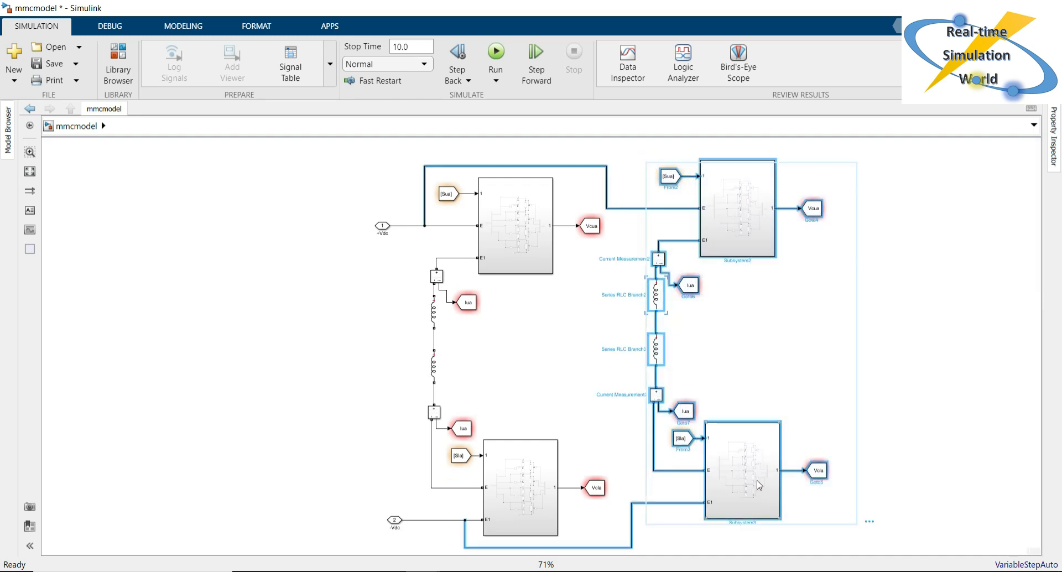
left_click_drag(759, 485, 960, 456)
left_click(804, 368)
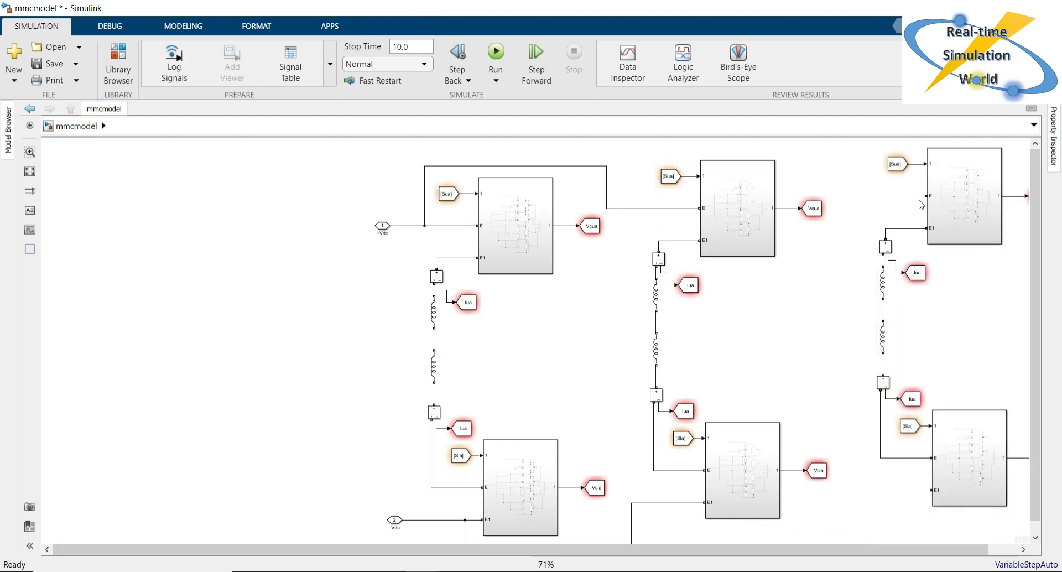
Connect the third leg's upper E port to the +Vdc line and its lower E1 port to the -Vdc line
left_click_drag(926, 196, 646, 242)
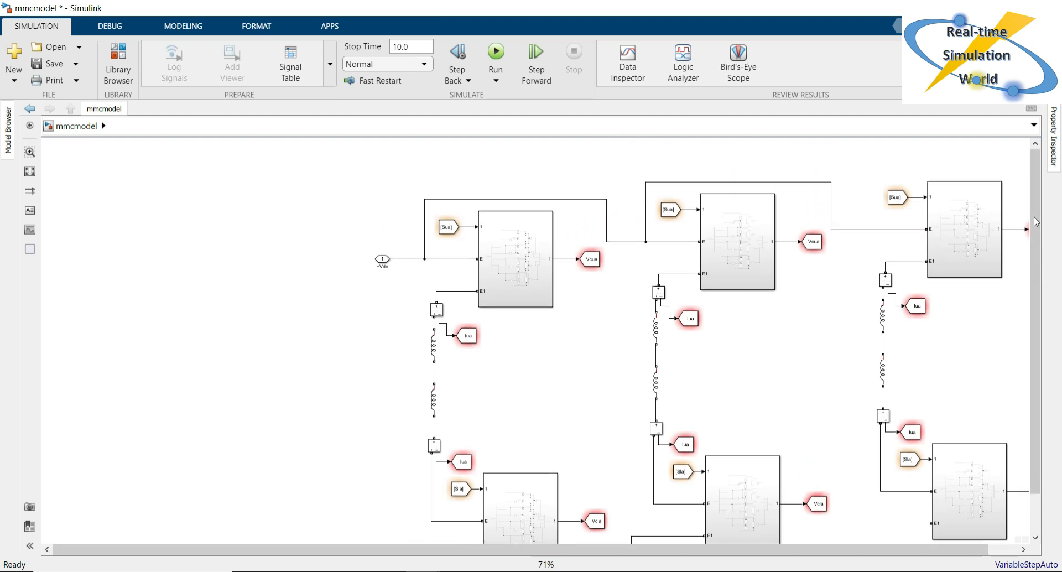
scroll(1046, 285, "down", 2)
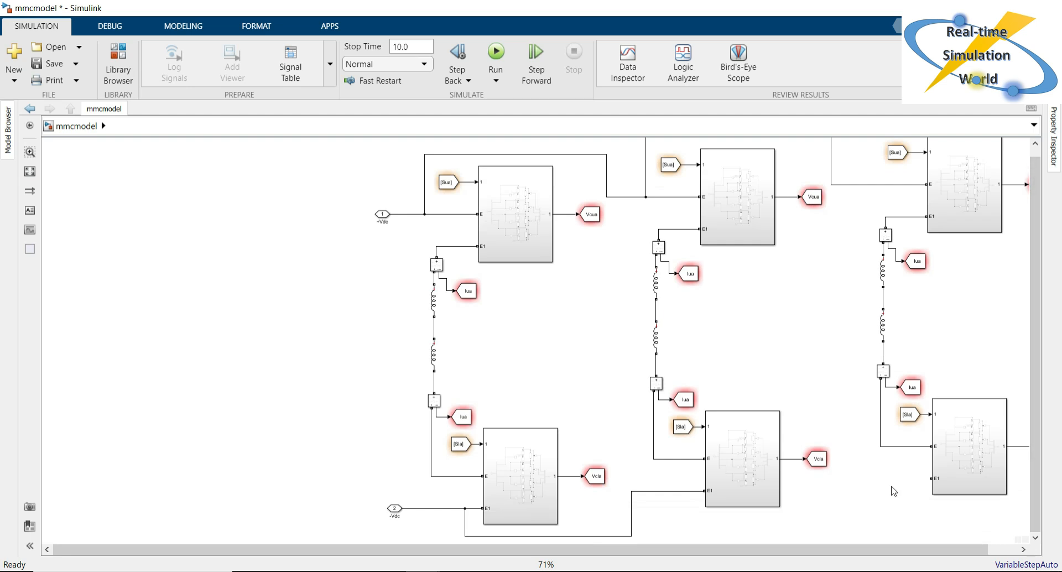
left_click_drag(929, 478, 631, 535)
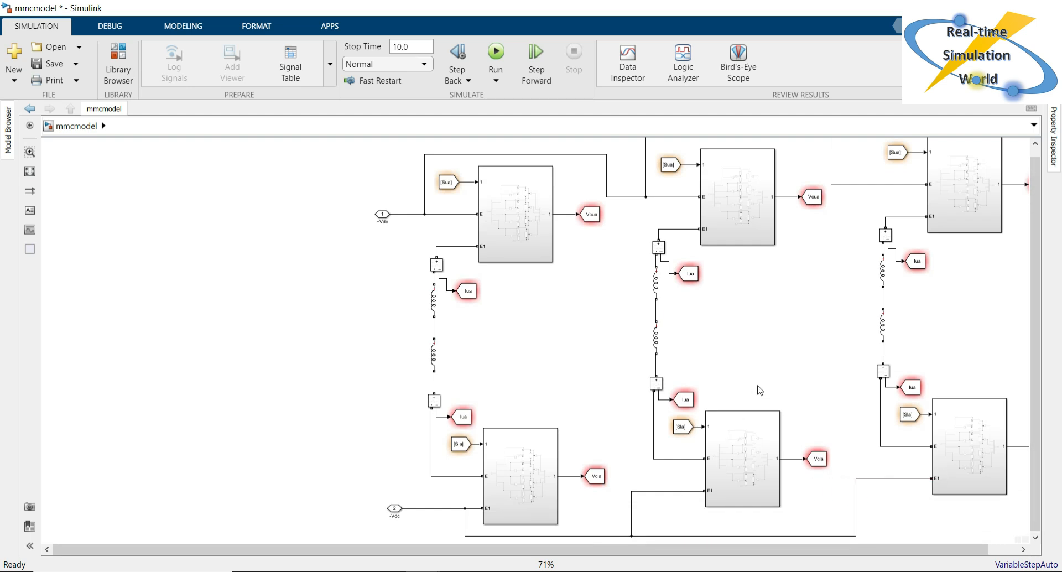
Set the tag of the second leg's upper-arm From block to Sub
double_click(671, 166)
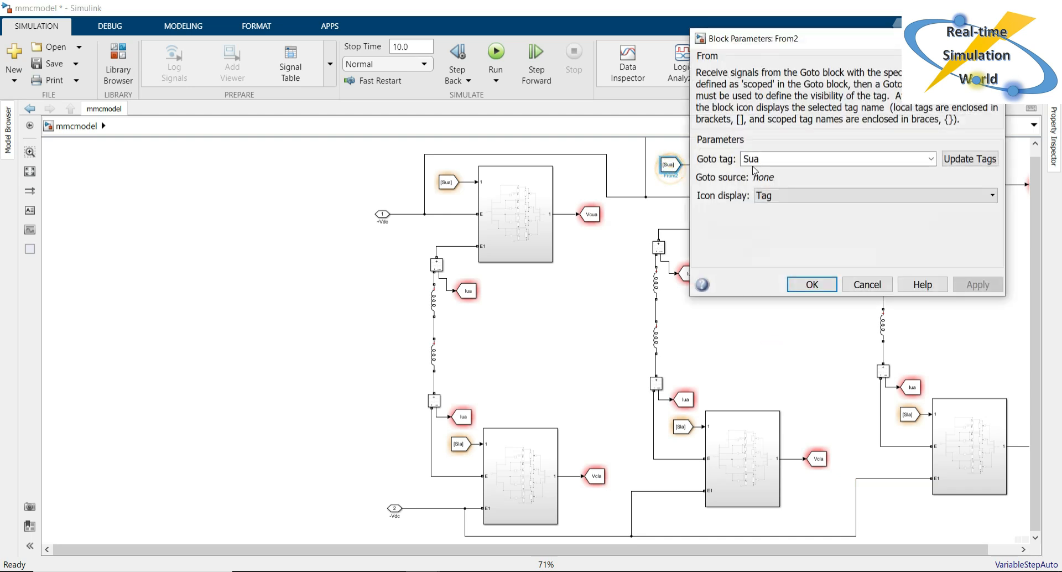
double_click(773, 161)
left_click(774, 161)
key("BackSpace")
type("b")
key("Return")
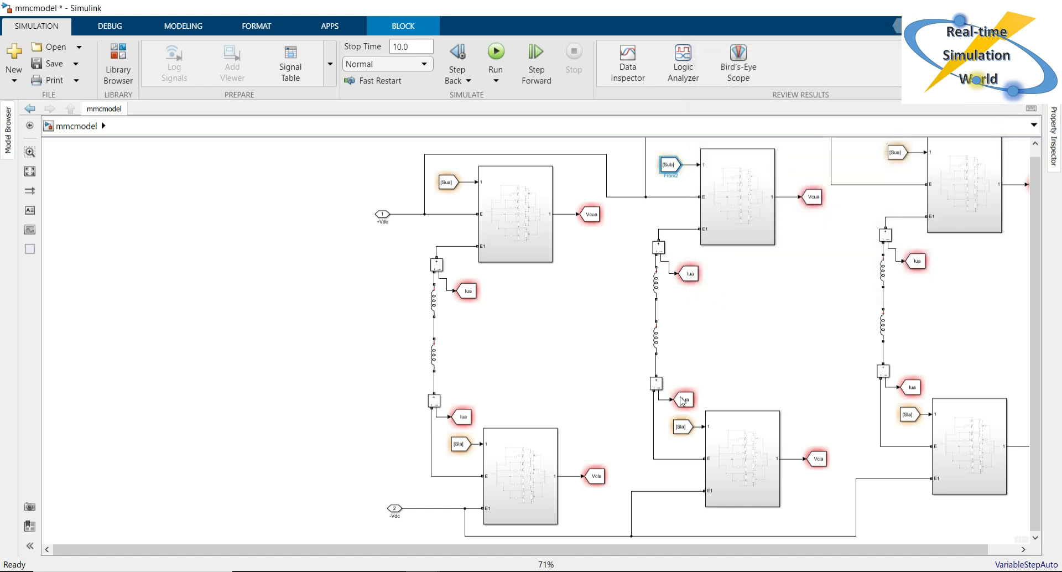
Set the tag of the second leg's lower-arm From block to Slb
double_click(682, 426)
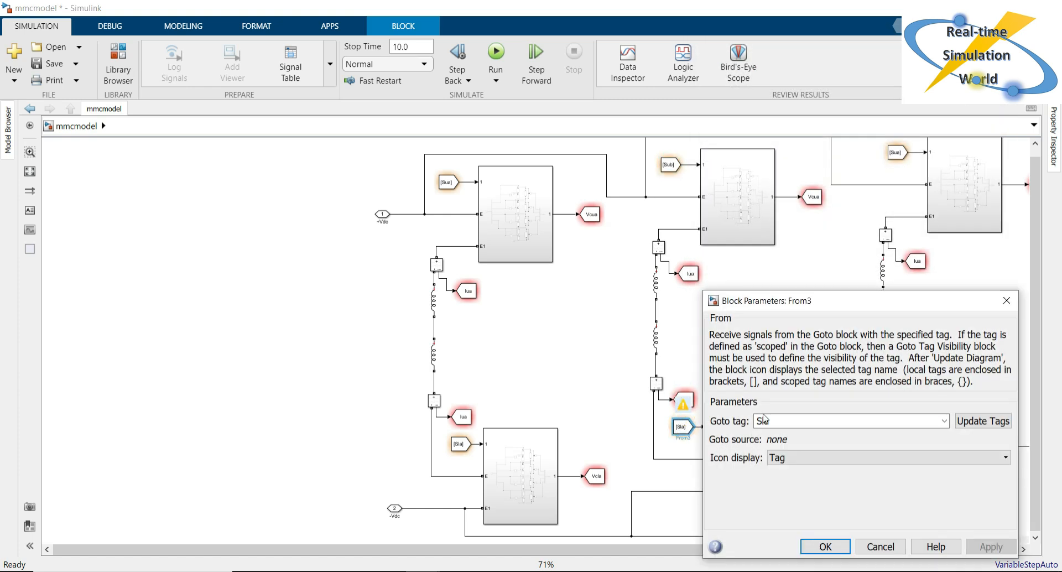
left_click(780, 422)
key("BackSpace")
type("b")
key("Return")
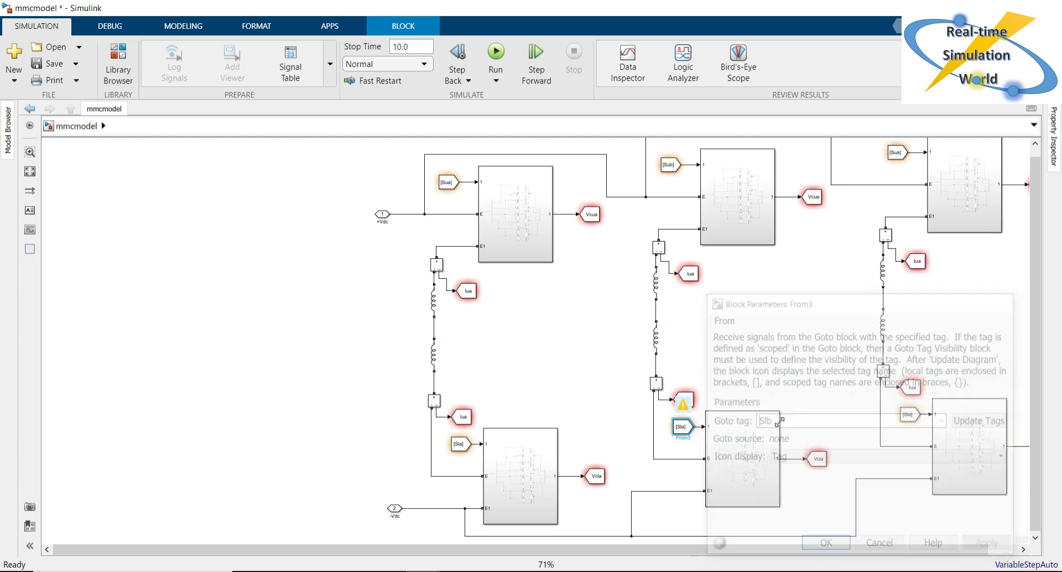
Set the Goto tag on the second leg's upper current measurement to Iub
double_click(691, 273)
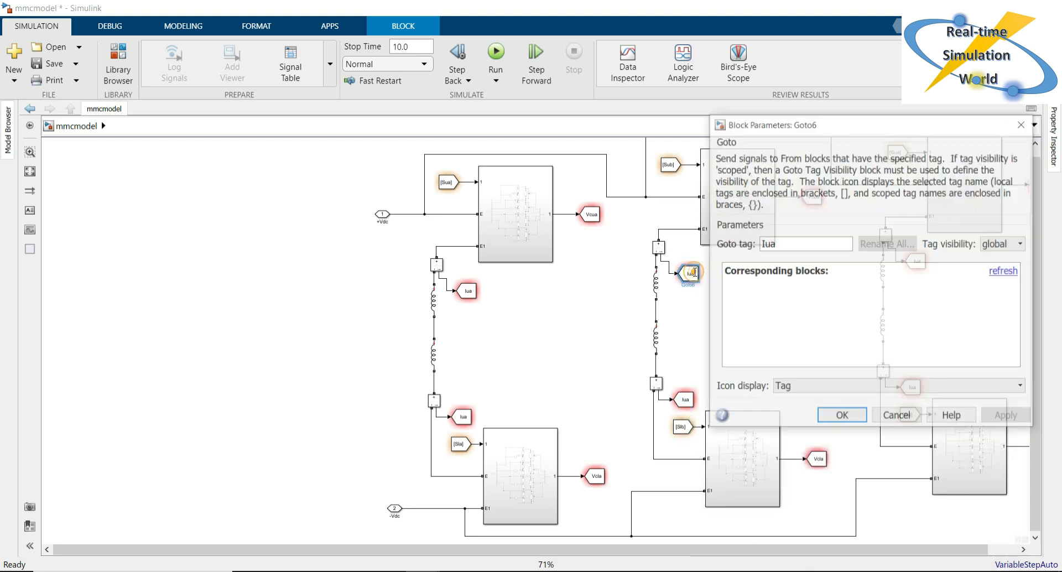
left_click(791, 241)
key("BackSpace")
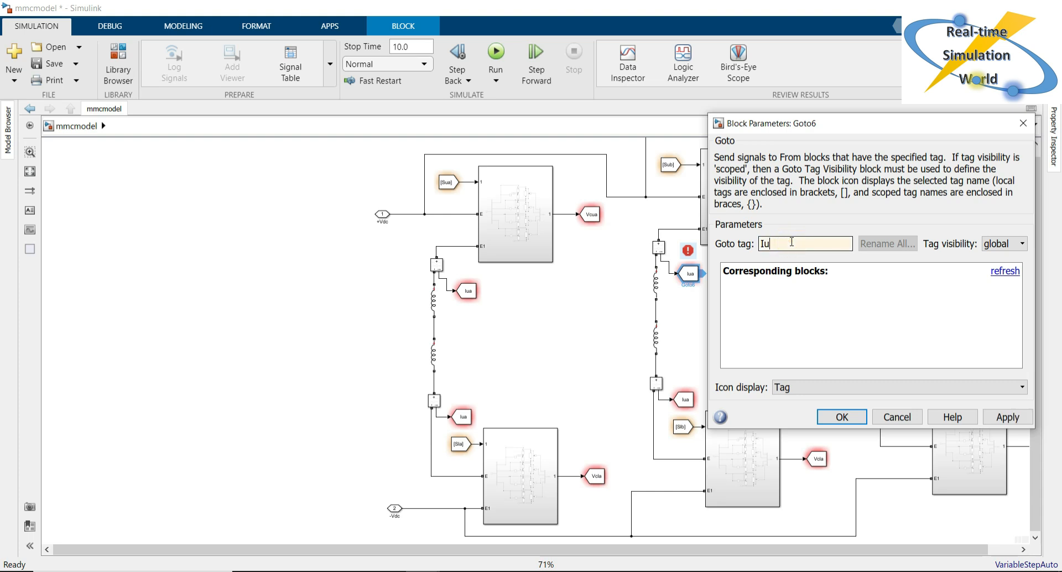
type("b")
key("Return")
Set the Goto tag on the second leg's lower current measurement to Iub
mouse_move(685, 401)
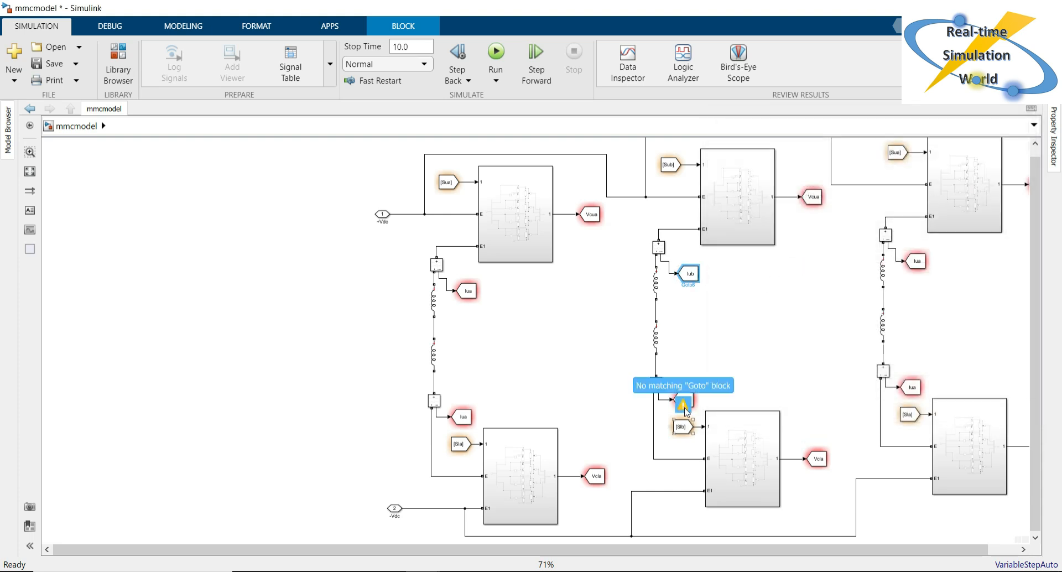
double_click(684, 401)
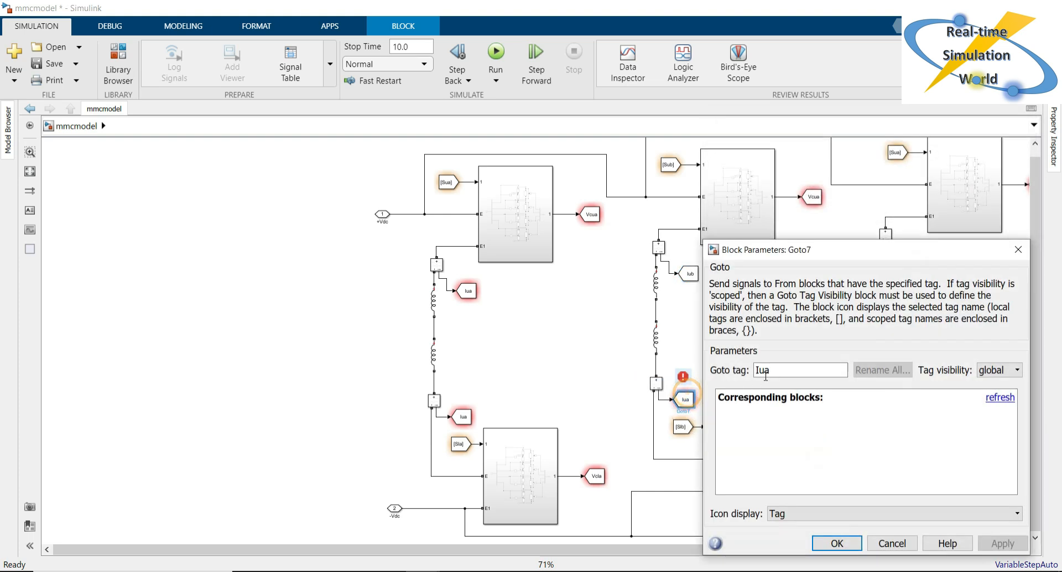
left_click(795, 369)
key("BackSpace")
type("b")
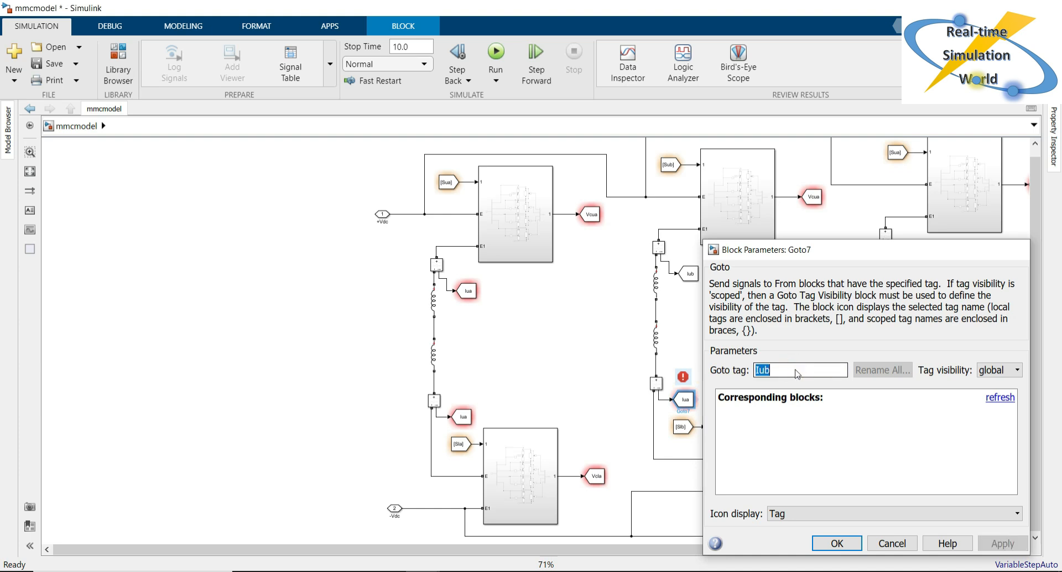
key("Return")
Set the Goto tag on the output of the second leg's upper subsystem to Vcub
double_click(813, 198)
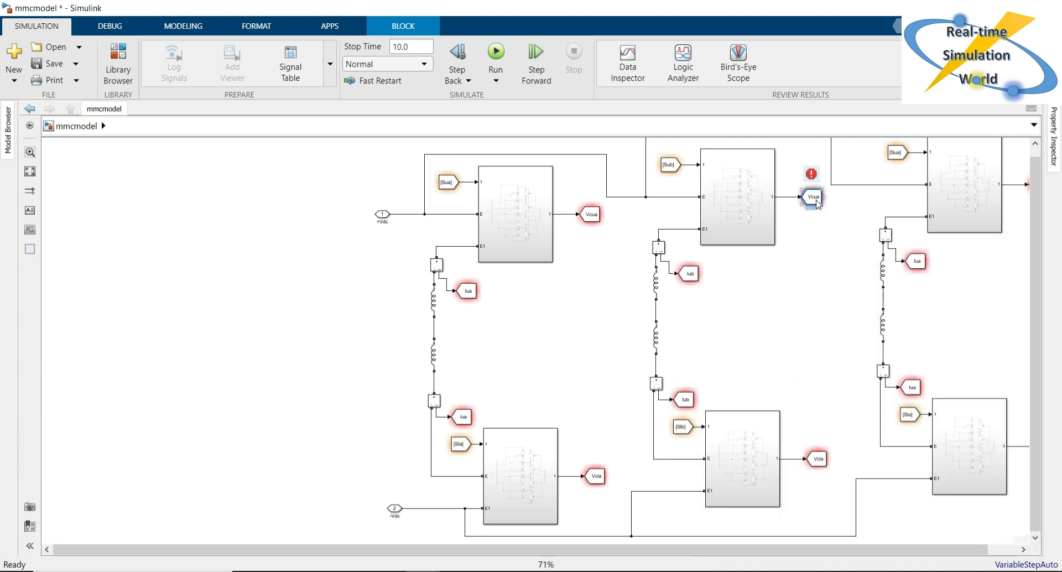
double_click(575, 169)
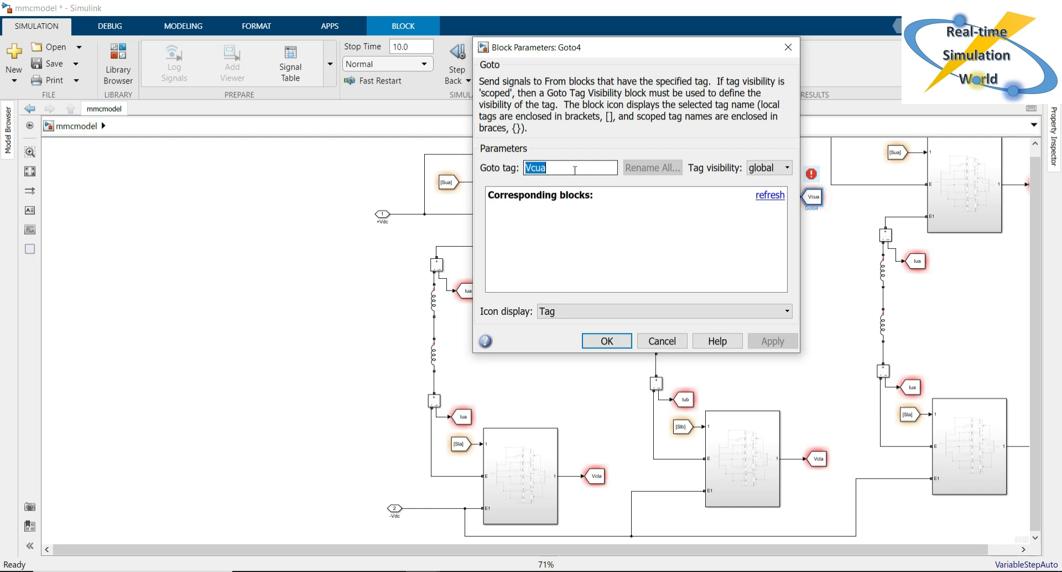
key("Right")
key("BackSpace")
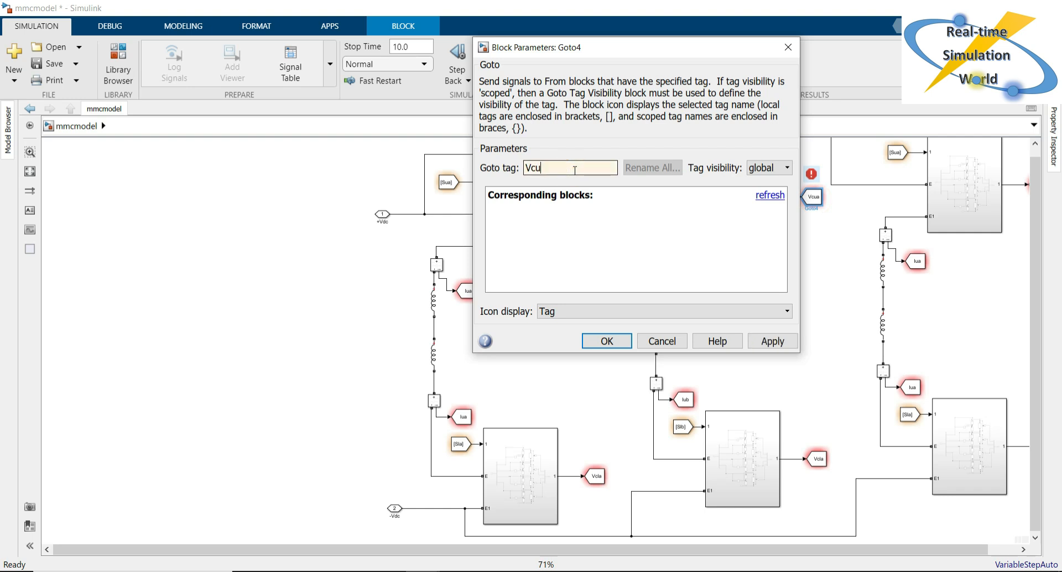
key("Return")
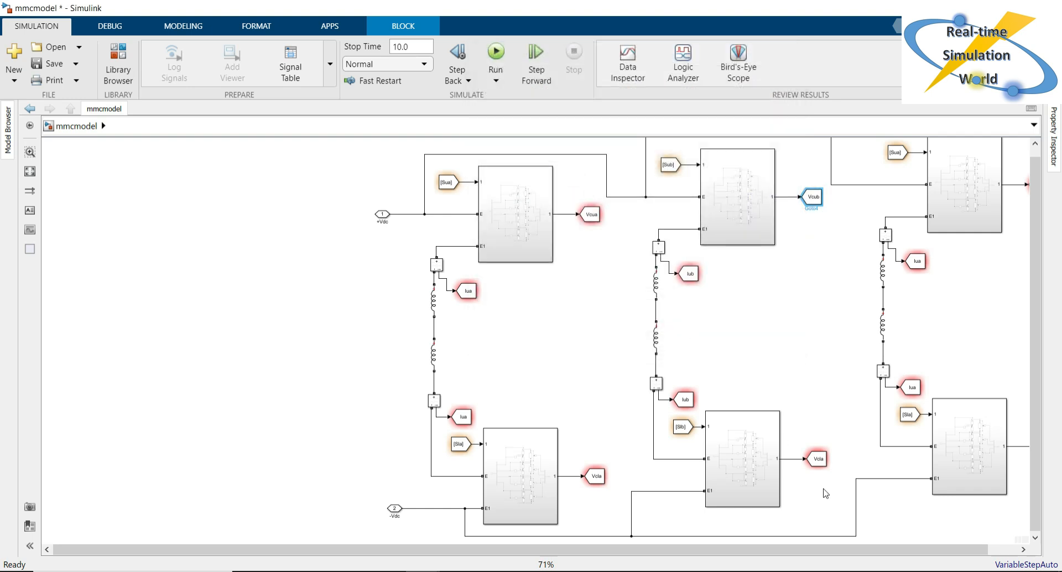
Set the Goto tag on the output of the second leg's lower subsystem to Vclb
double_click(818, 461)
double_click(585, 388)
key("Right")
key("BackSpace")
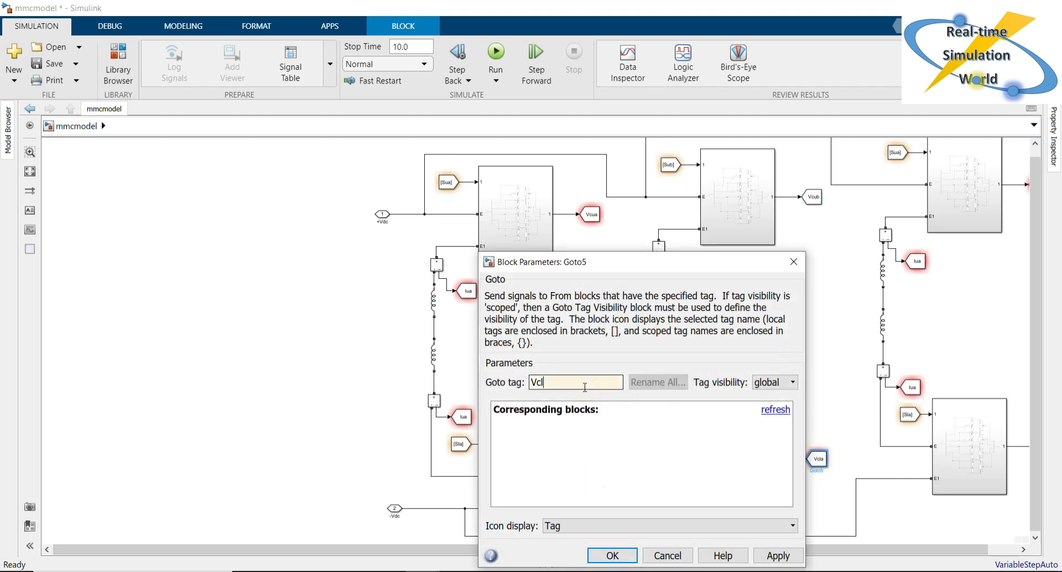
key("Return")
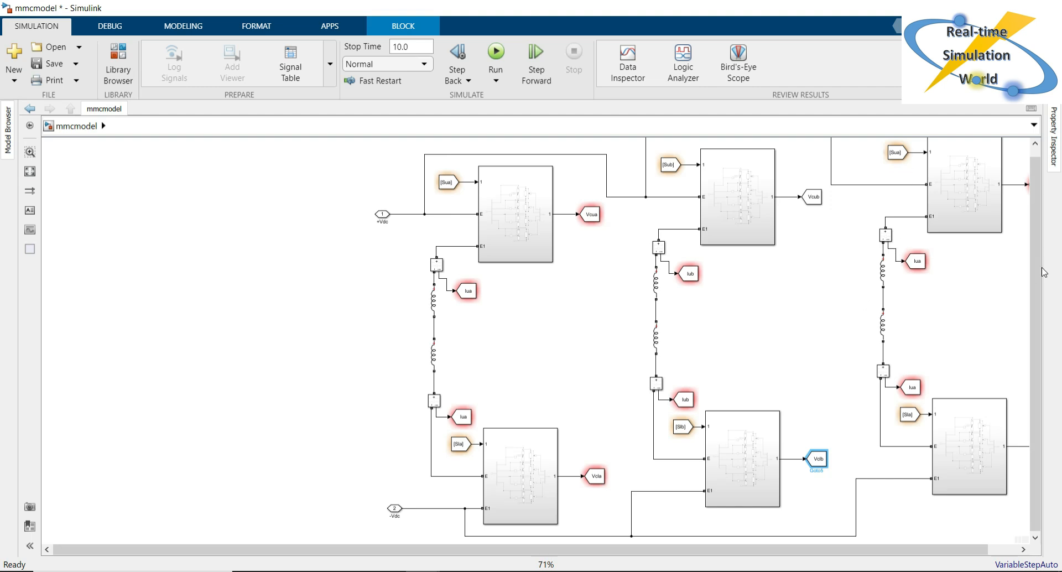
Set the Goto tag on the From block feeding the third leg's upper subsystem to Suc
scroll(1043, 272, "up", 1)
left_click(899, 165)
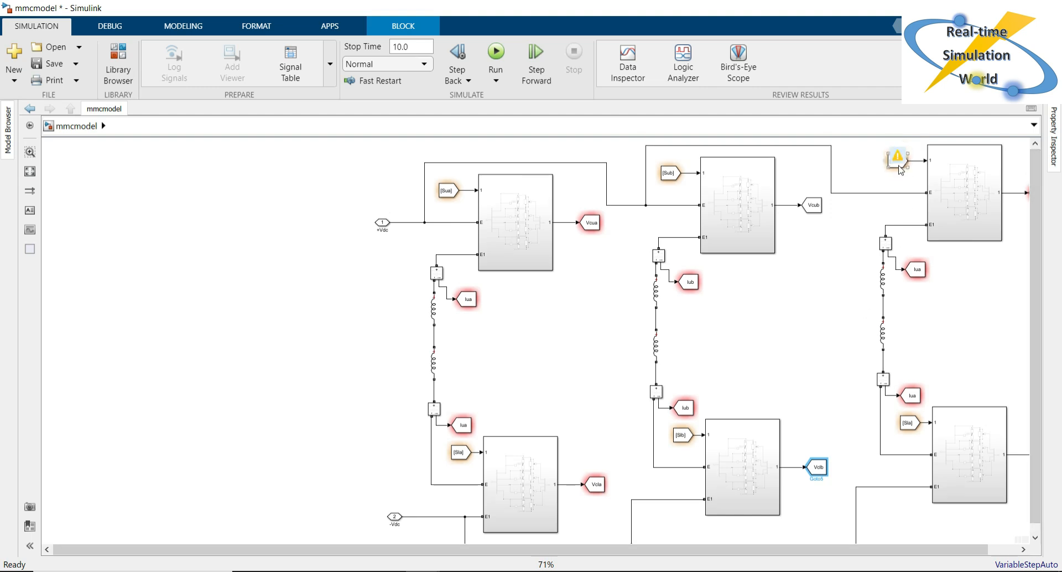
double_click(899, 165)
double_click(684, 156)
type("Su")
key("Return")
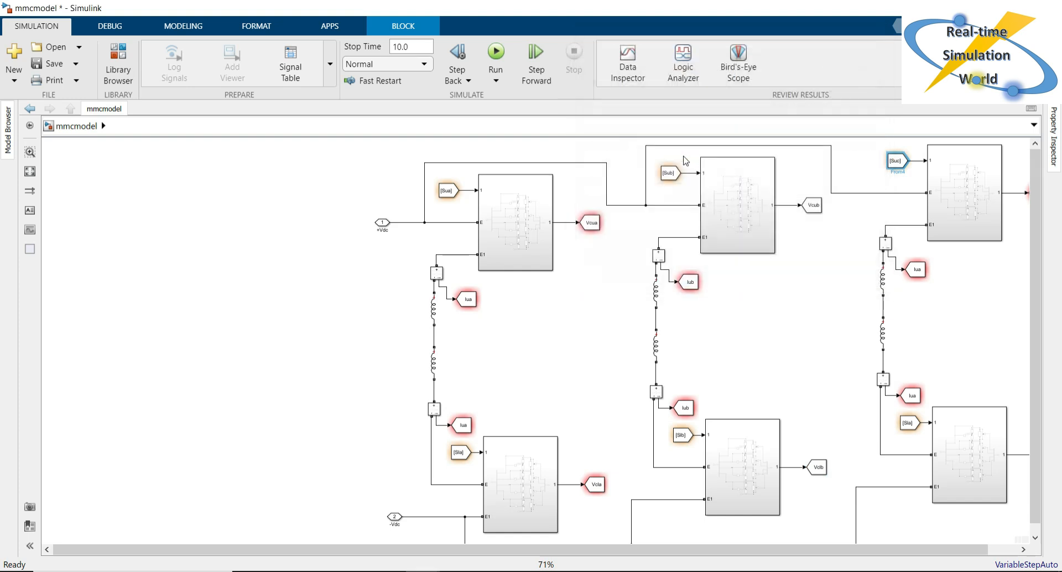
Set the Goto tag on the From block feeding the third leg's lower subsystem to Slc
double_click(898, 432)
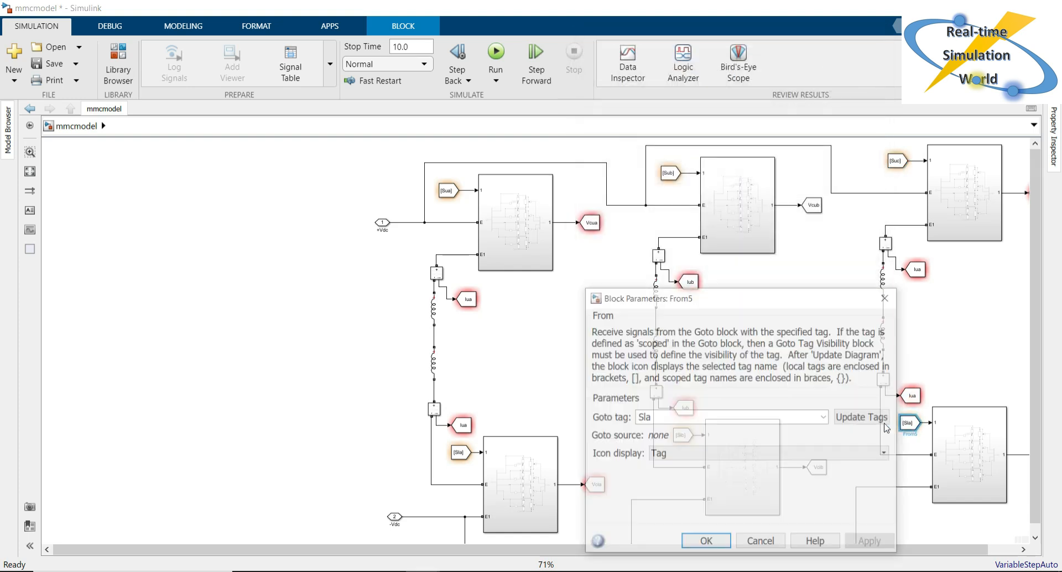
double_click(787, 416)
type("Sl")
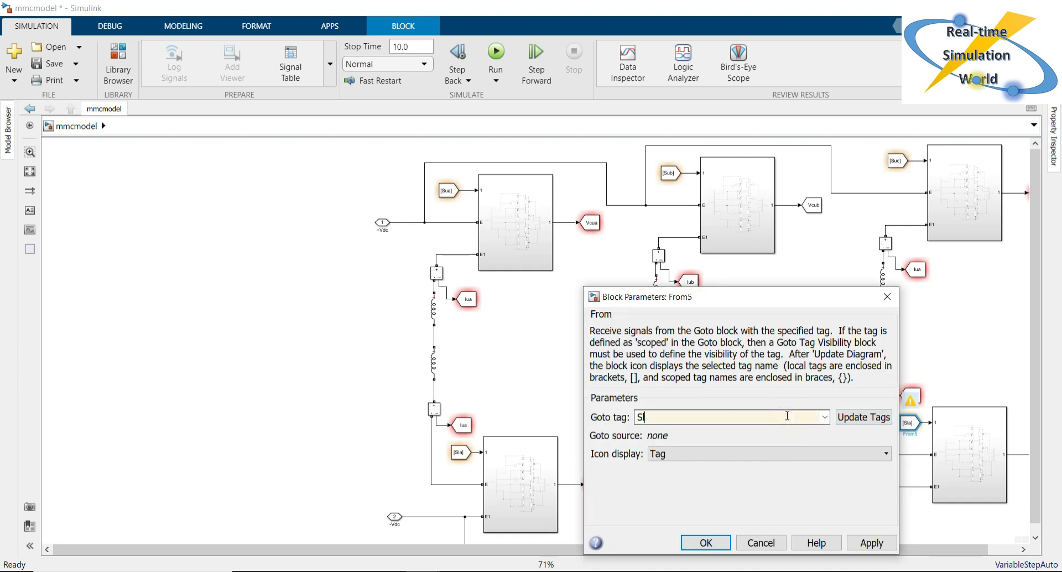
type("c")
key("Return")
Set the Goto tag on the third leg's upper current measurement to Iuc
left_click(919, 274)
double_click(921, 276)
left_click(665, 240)
key("BackSpace")
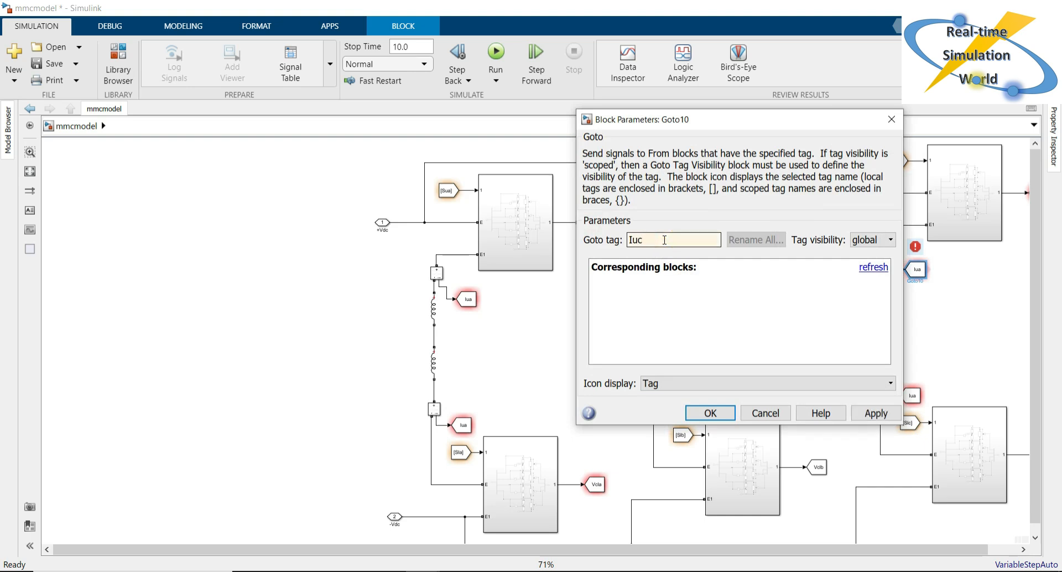
type("c")
key("Return")
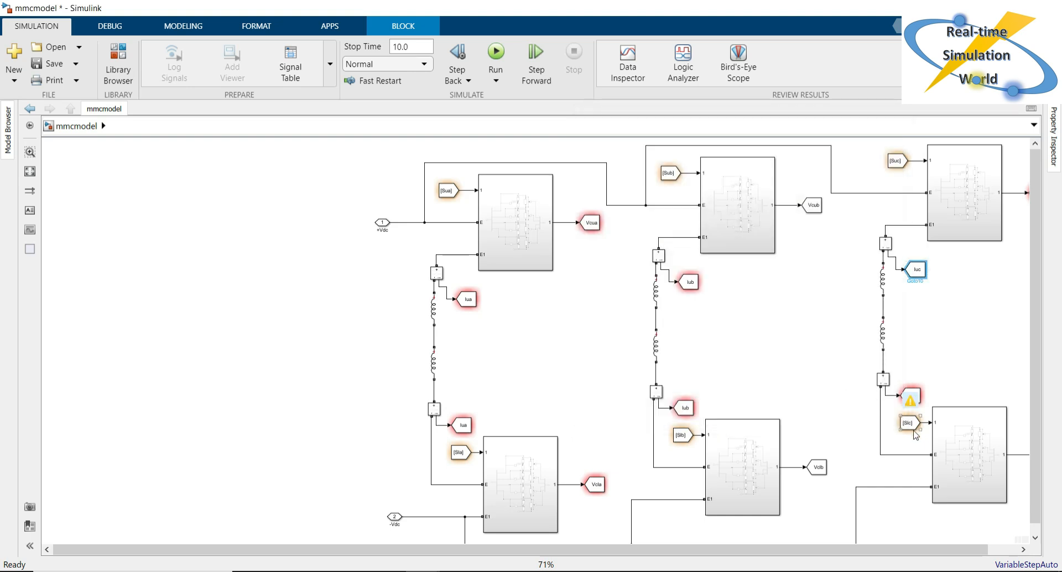
Set the Goto tag on the third leg's lower current measurement to Ilc
left_click(919, 395)
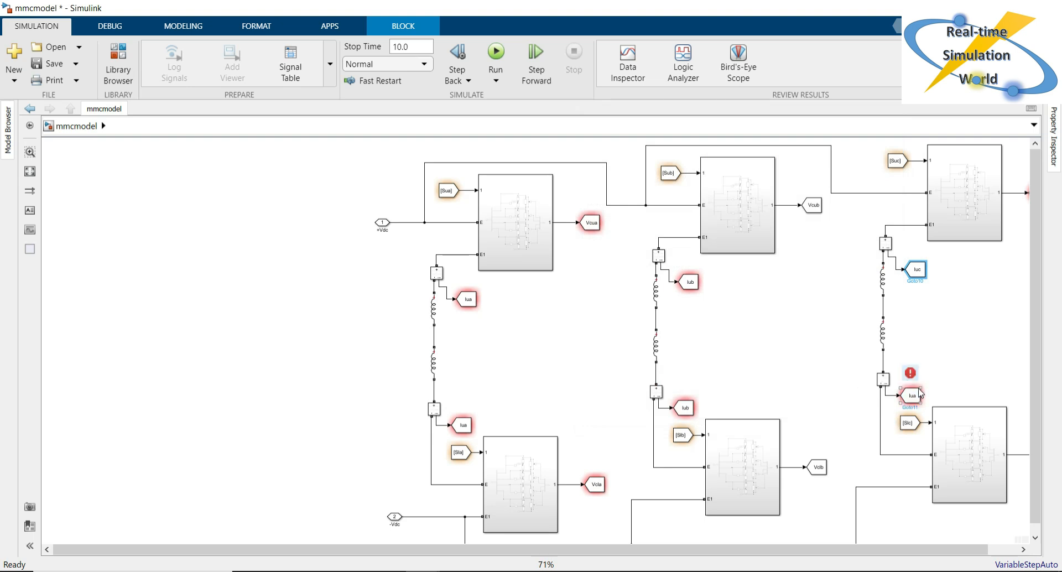
double_click(920, 398)
double_click(711, 368)
left_click(701, 369)
key("BackSpace")
key("BackSpace")
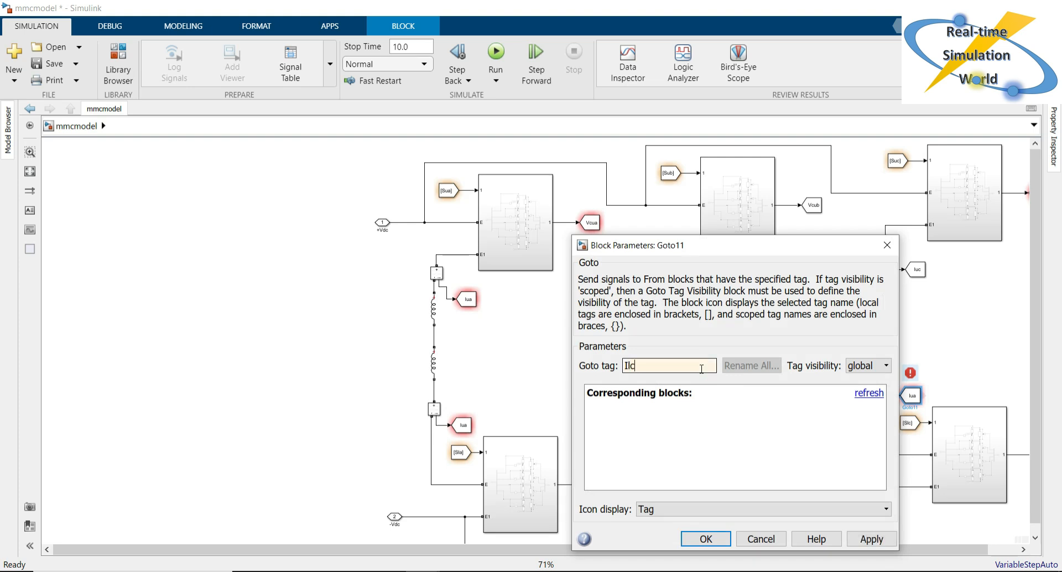
key("Return")
Correct the Goto tag on the first leg's lower current measurement to Ila
left_click(683, 408)
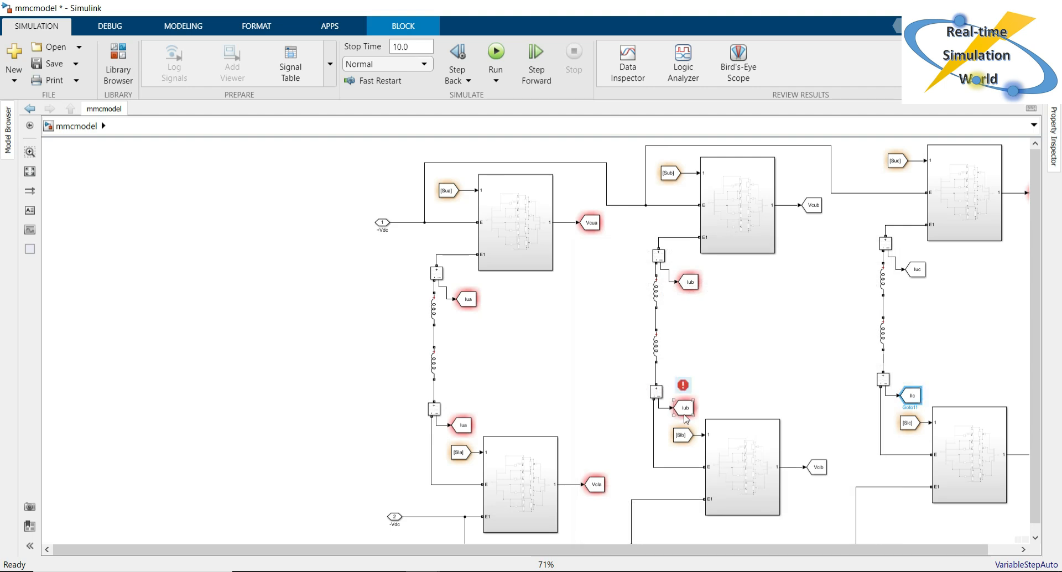
double_click(464, 425)
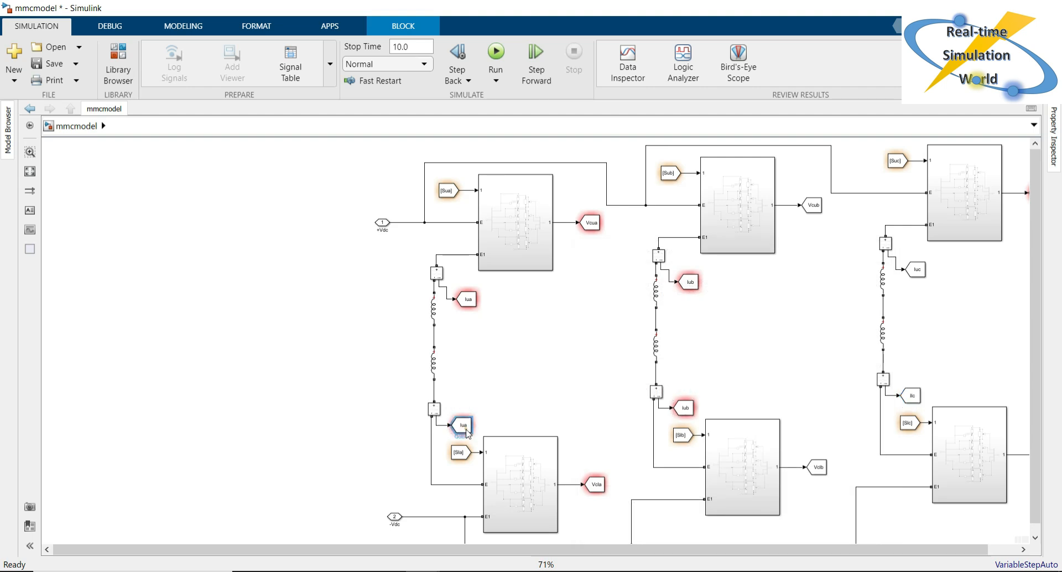
left_click(594, 381)
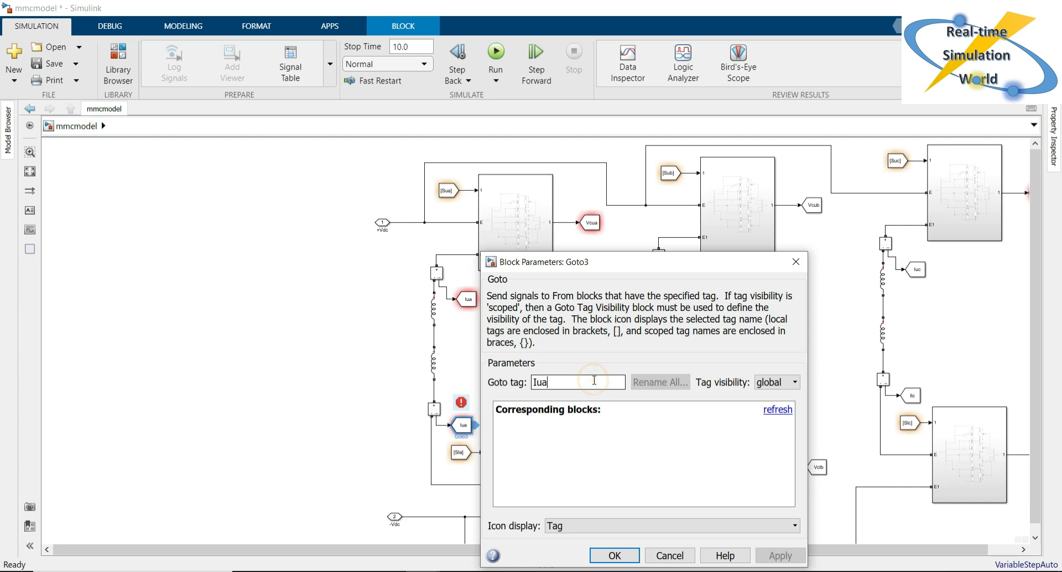
key("Left")
key("BackSpace")
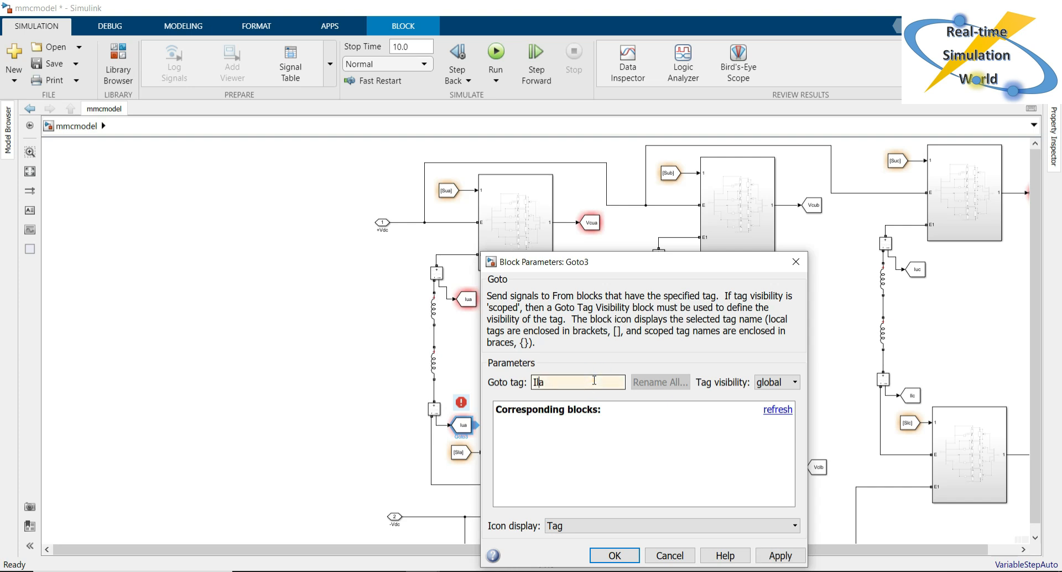
key("Return")
Correct the Goto tag on the second leg's lower current measurement to Ilb
left_click(691, 412)
double_click(693, 415)
left_click(758, 378)
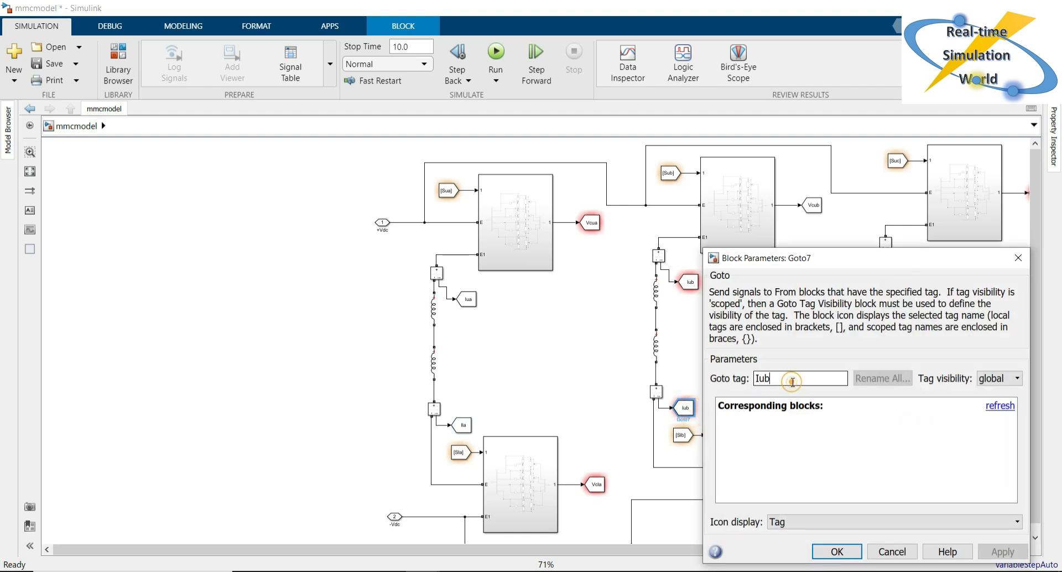
key("Delete")
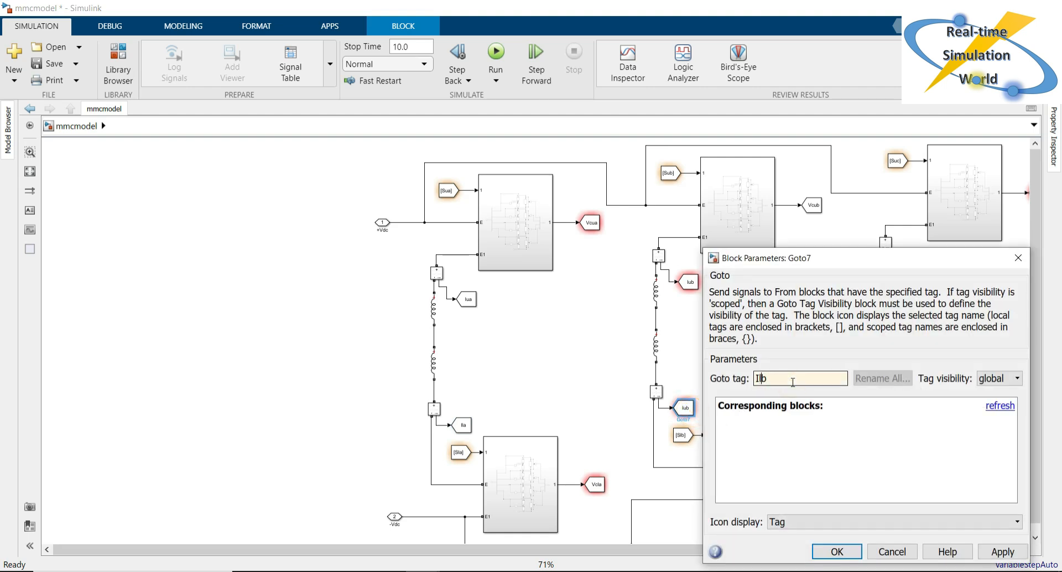
type("l")
key("Return")
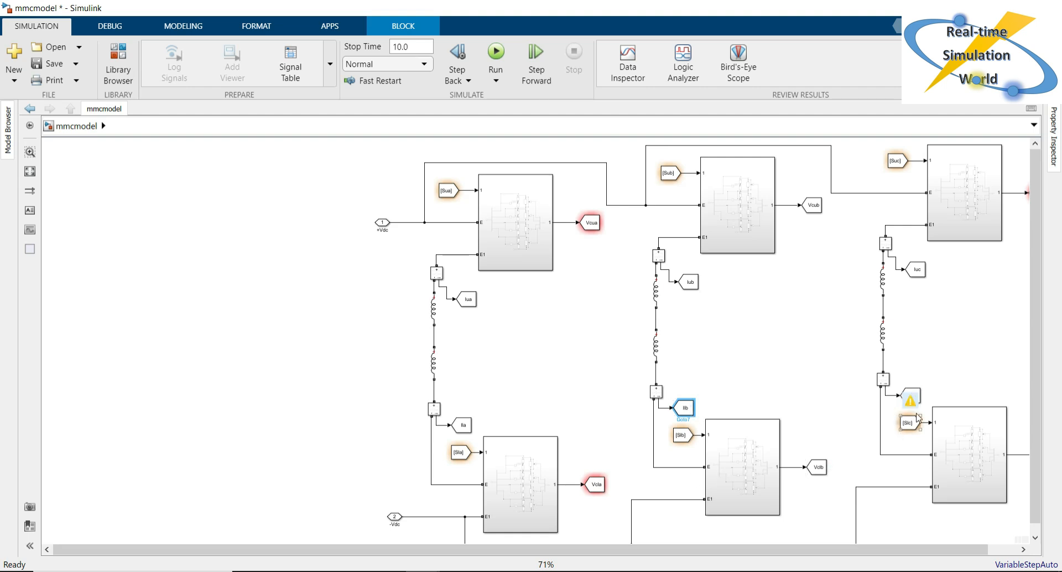
left_click(968, 347)
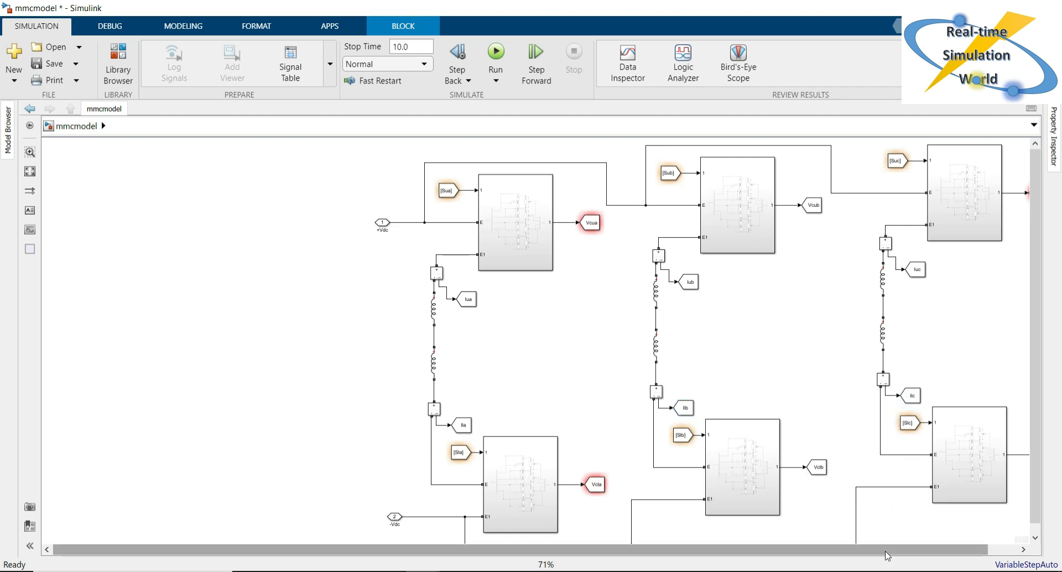
Set the Goto tag on the output of the third leg's upper subsystem to Vcuc
left_click_drag(959, 549, 989, 548)
double_click(1008, 193)
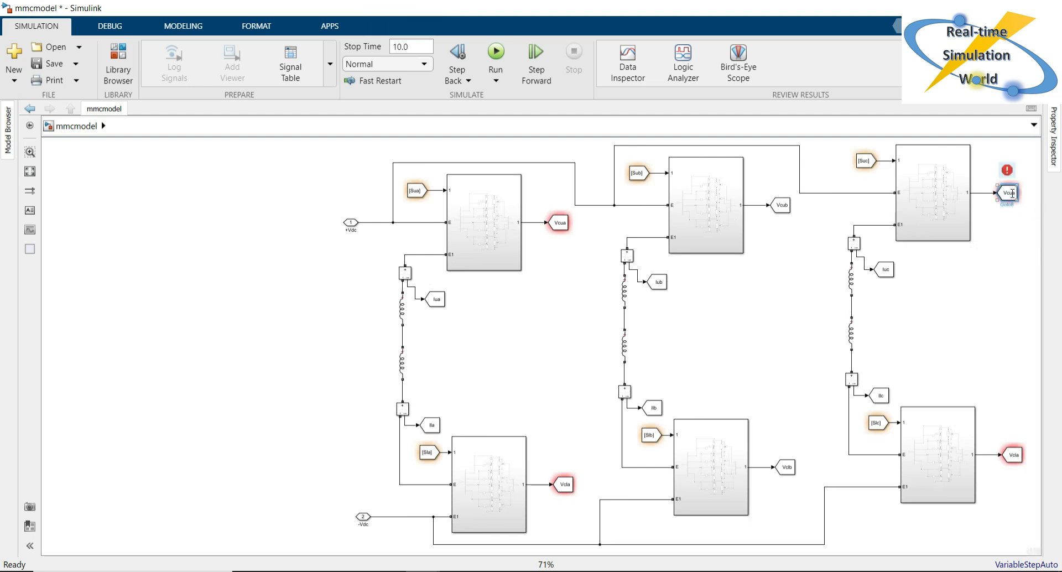
double_click(781, 166)
left_click(781, 166)
key("BackSpace")
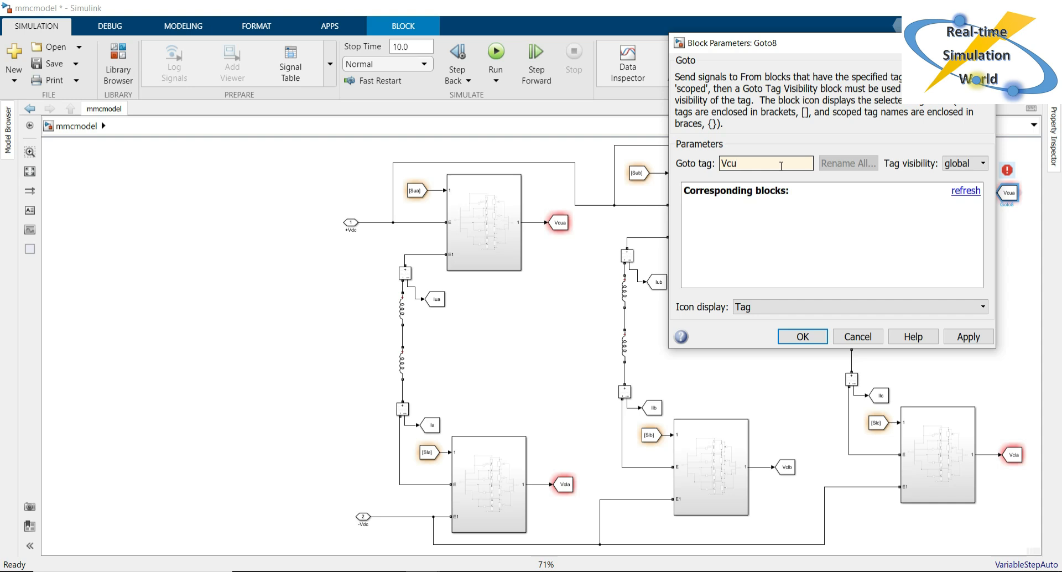
key("Return")
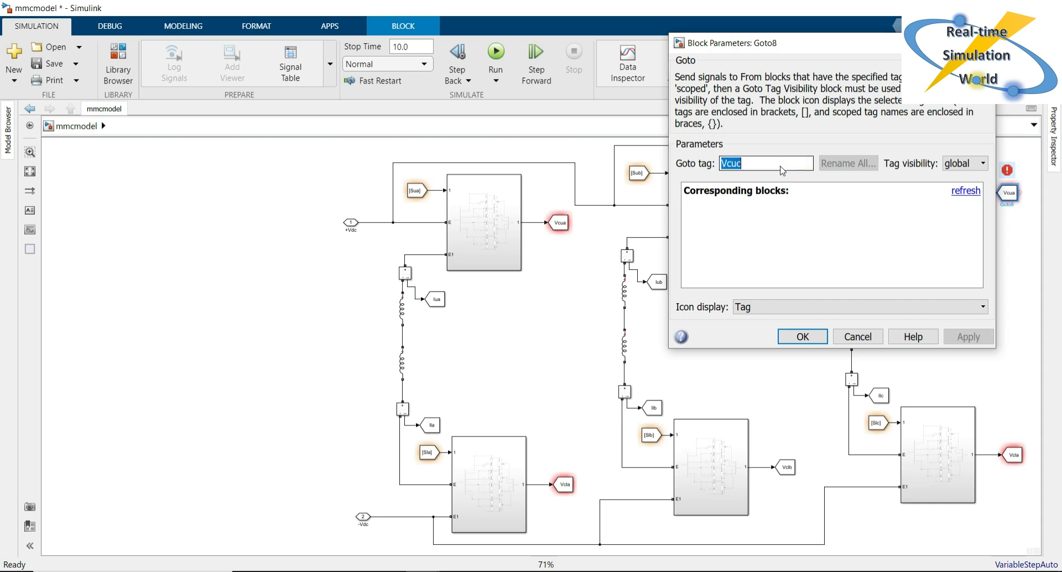
Set the Goto tag on the output of the third leg's lower subsystem to Vclc
left_click(1015, 455)
double_click(1015, 455)
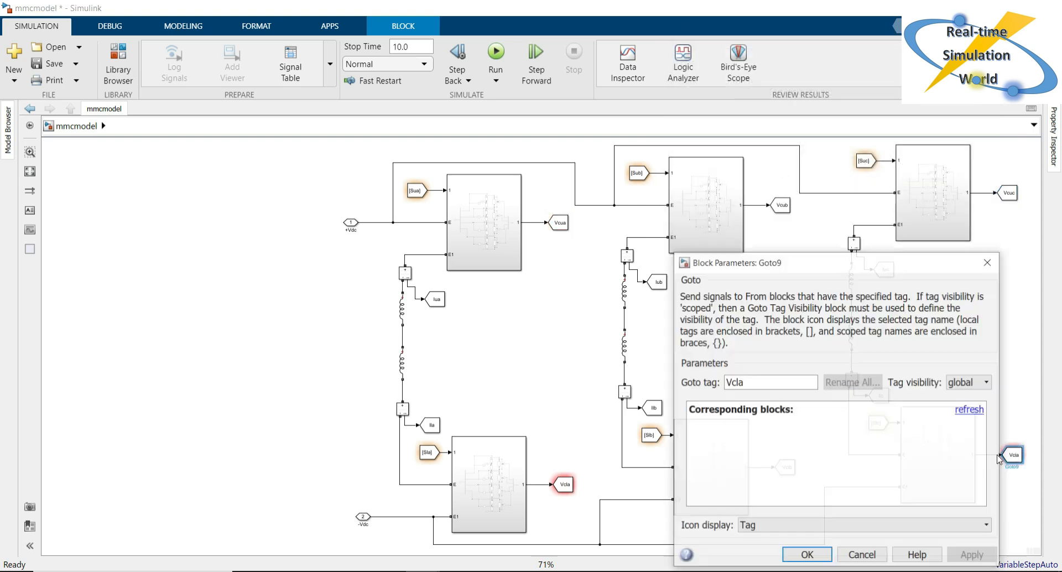
double_click(778, 379)
left_click(778, 379)
key("BackSpace")
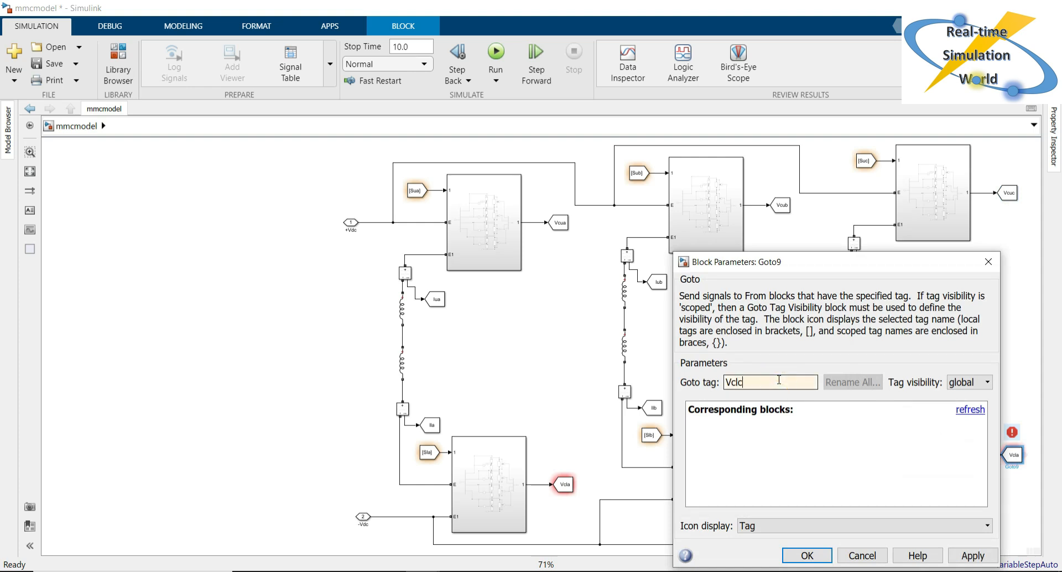
key("Return")
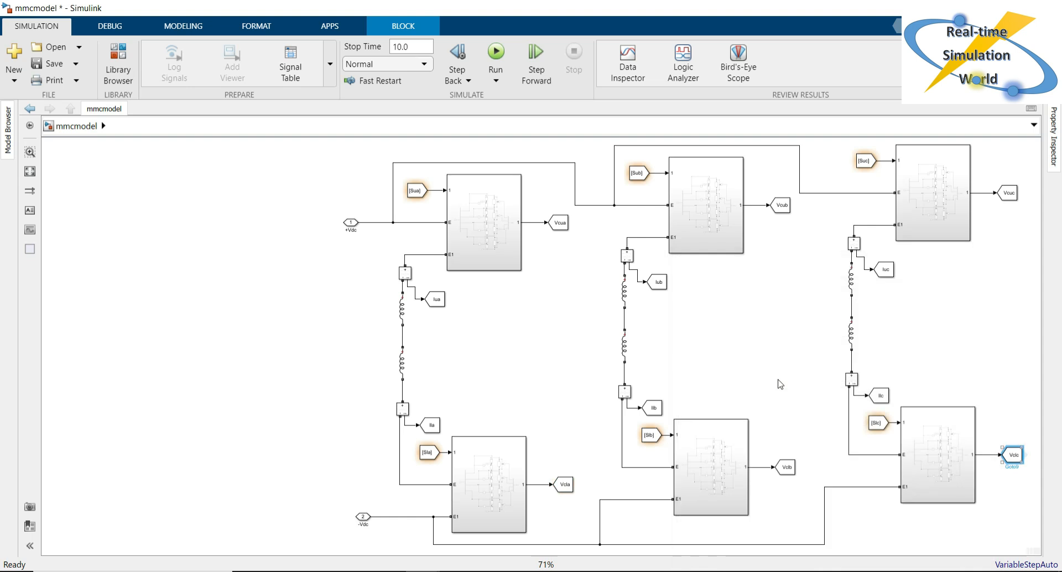
left_click(913, 357)
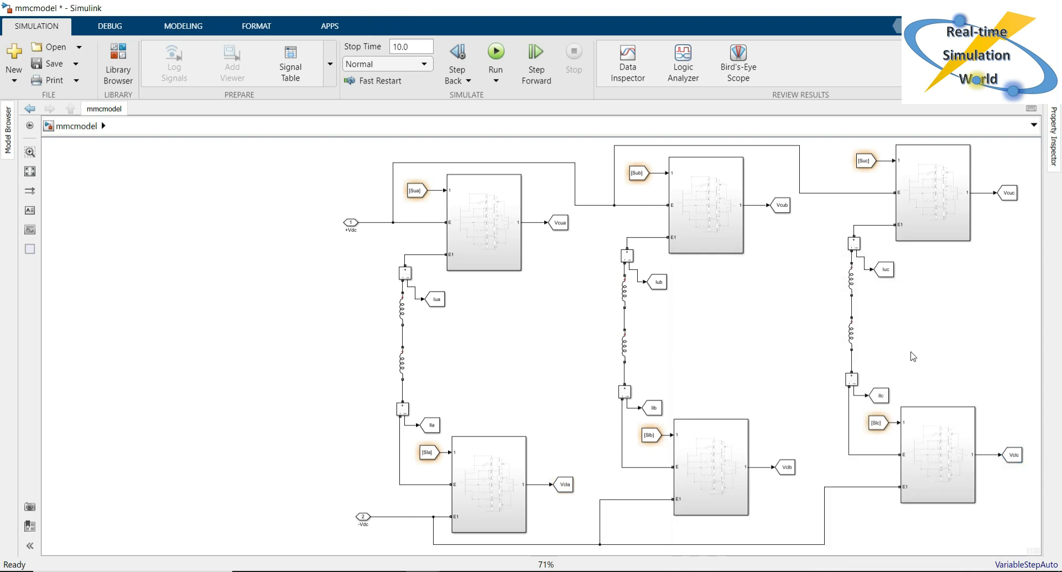
left_click(1015, 202)
left_click(1007, 460)
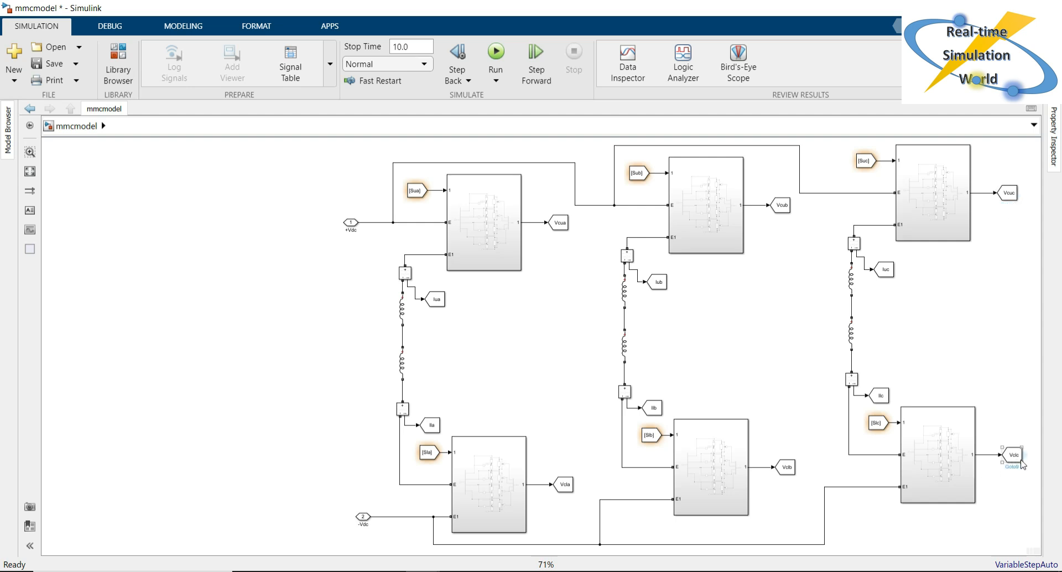
left_click(991, 507)
Move the lower inductors of the third and second legs slightly down to widen the gap between each leg's two inductors
left_click_drag(852, 331, 852, 347)
left_click_drag(852, 381, 852, 393)
left_click_drag(627, 356, 626, 361)
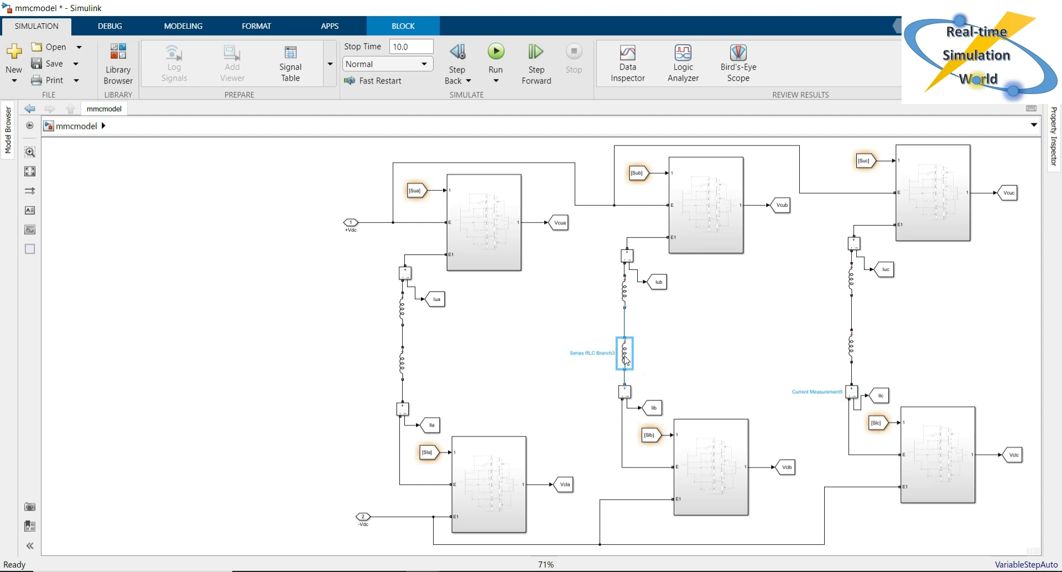
left_click(452, 348)
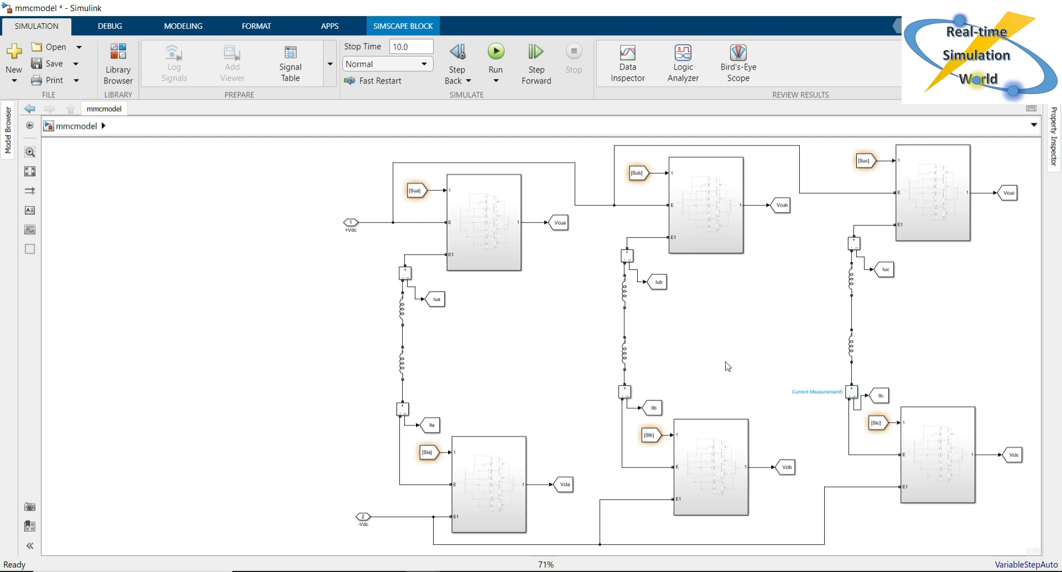
Place a copy of the +Vdc connection port beside the third leg, between its upper and lower subsystems, and rotate it 180 degrees
left_click(344, 224)
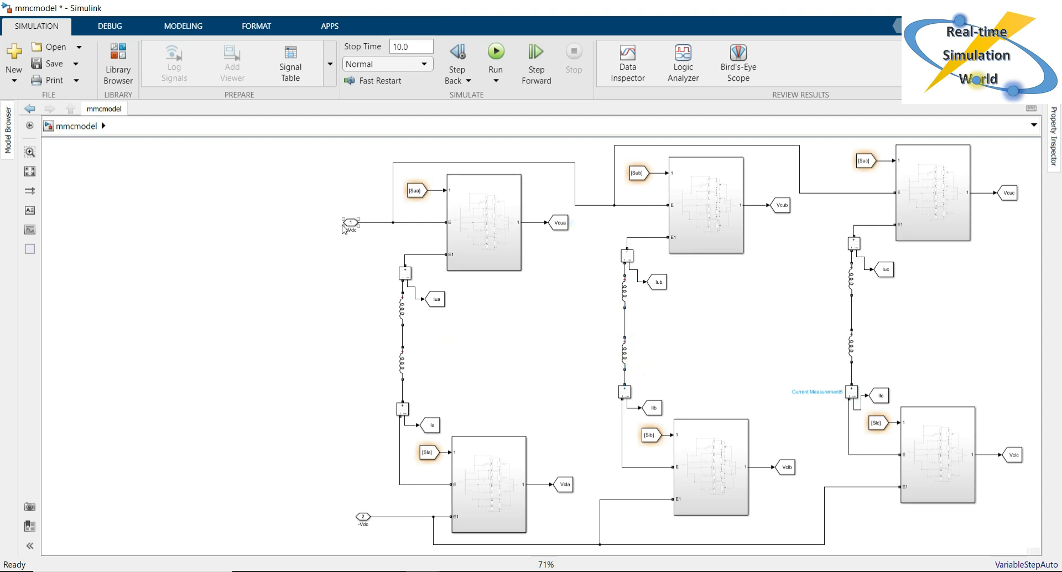
left_click_drag(349, 226, 985, 292)
key("ctrl+r")
key("ctrl+r")
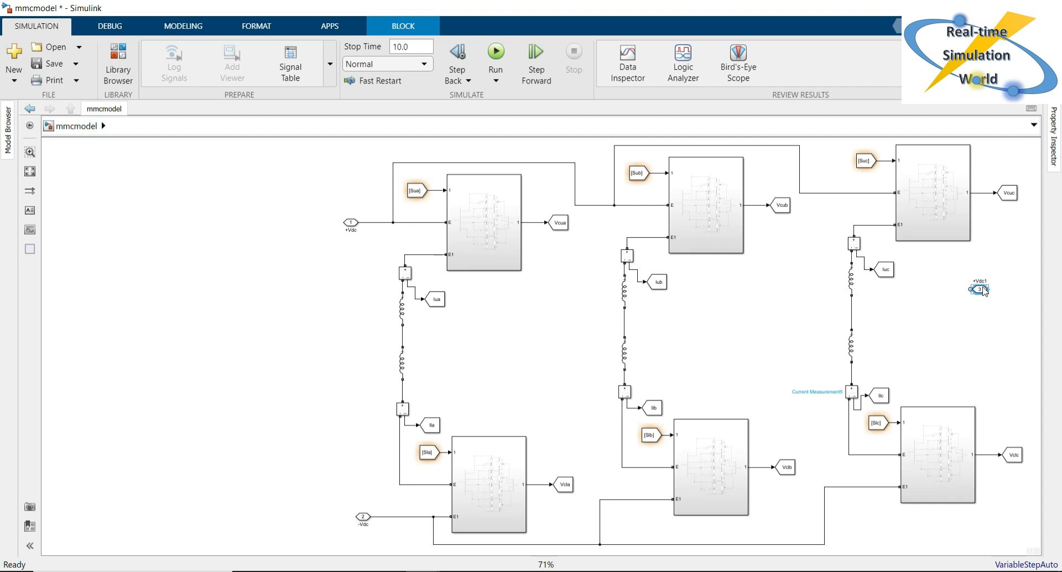
Set the copied port's location on the parent subsystem to Right and rename the port A
double_click(982, 292)
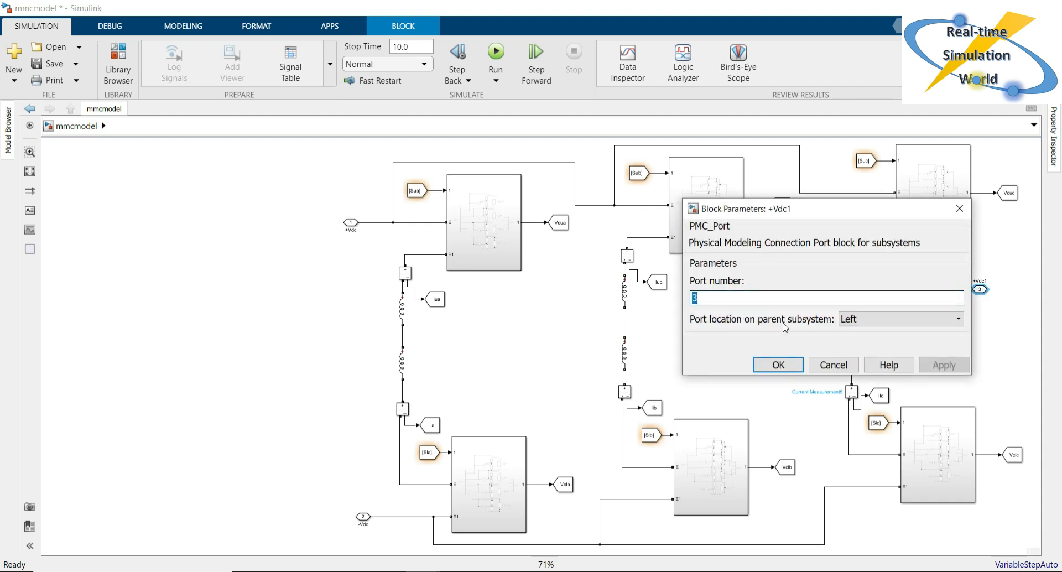
left_click(883, 321)
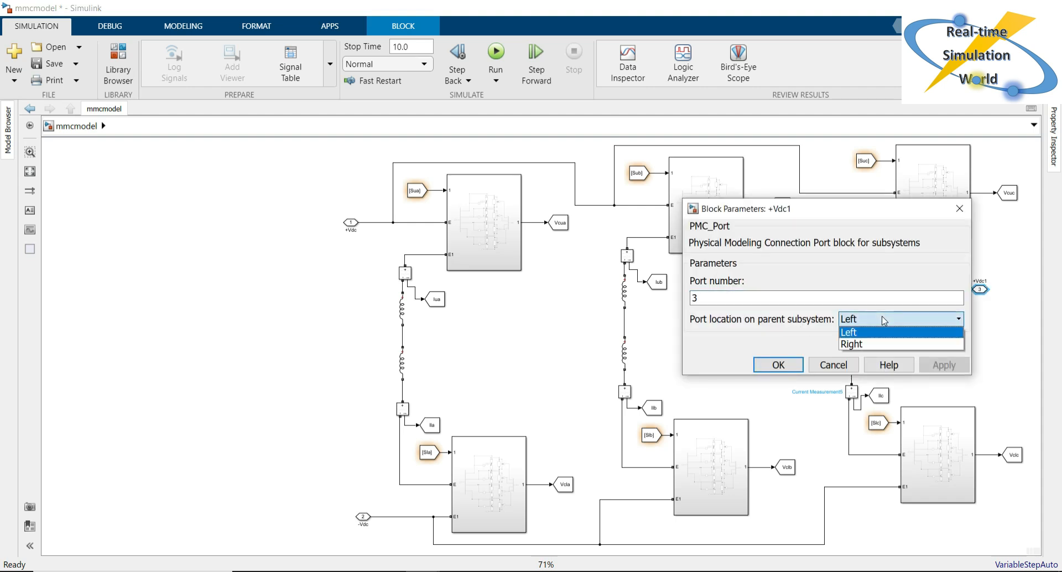
left_click(880, 338)
left_click(960, 368)
left_click(778, 364)
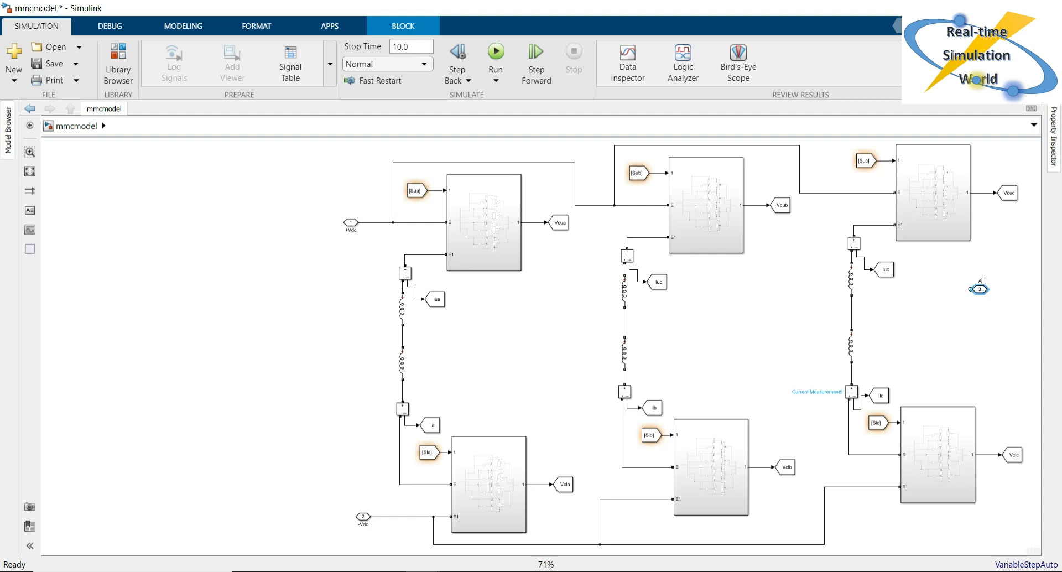
Make two copies of port A and stack them below it
left_click(982, 318)
left_click_drag(981, 294, 981, 332)
Connect port A to the first leg's midpoint between its two inductors and shift the long horizontal section of the line upward
left_click_drag(971, 289, 402, 329)
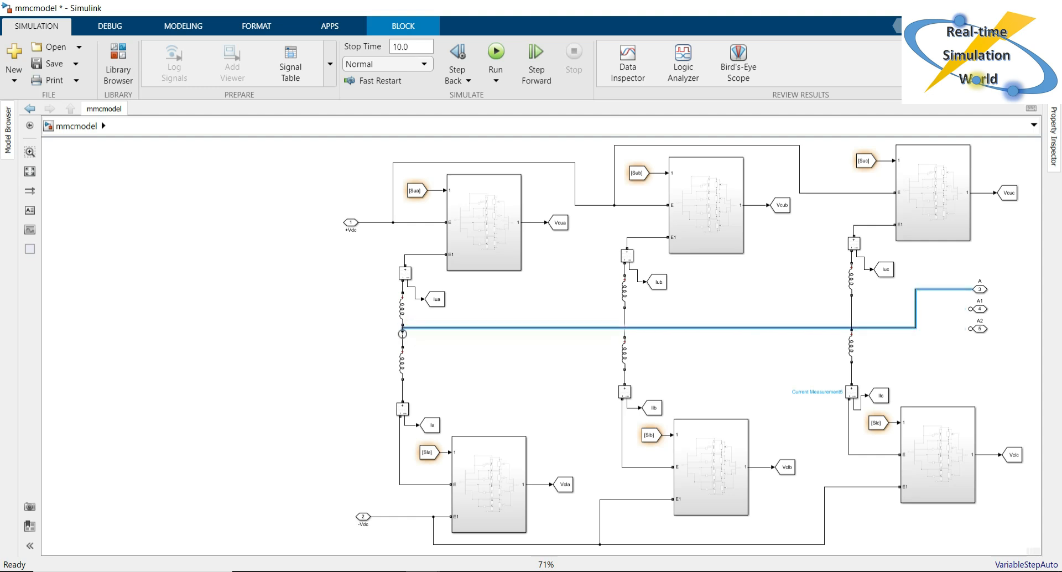
left_click(937, 343)
left_click_drag(901, 328, 899, 311)
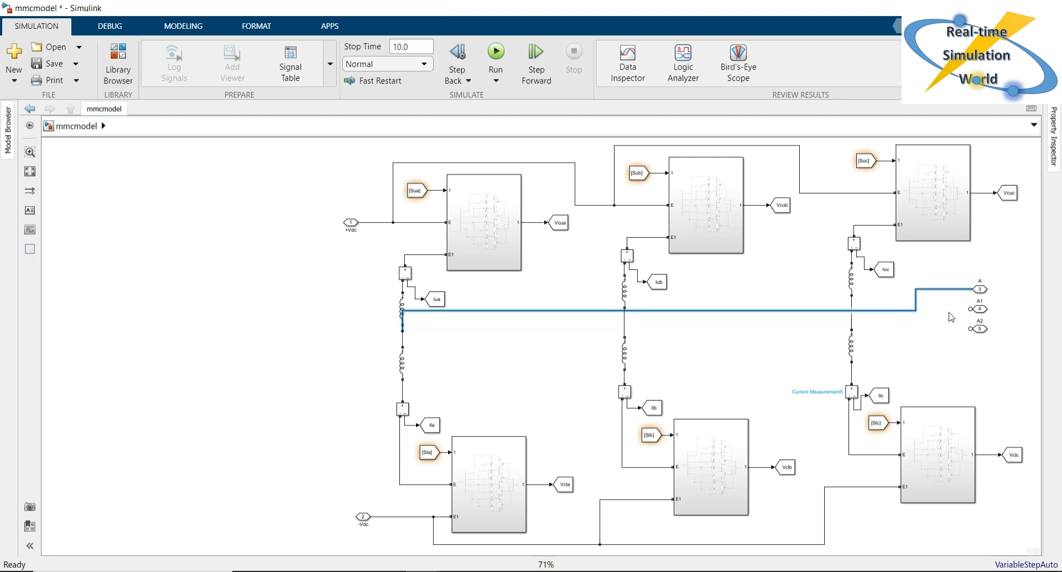
Connect port A1 to the second leg's midpoint between its two inductors and nudge the port slightly up
mouse_move(988, 341)
left_mouse_down()
mouse_move(980, 308)
mouse_move(981, 325)
mouse_move(624, 325)
left_mouse_up()
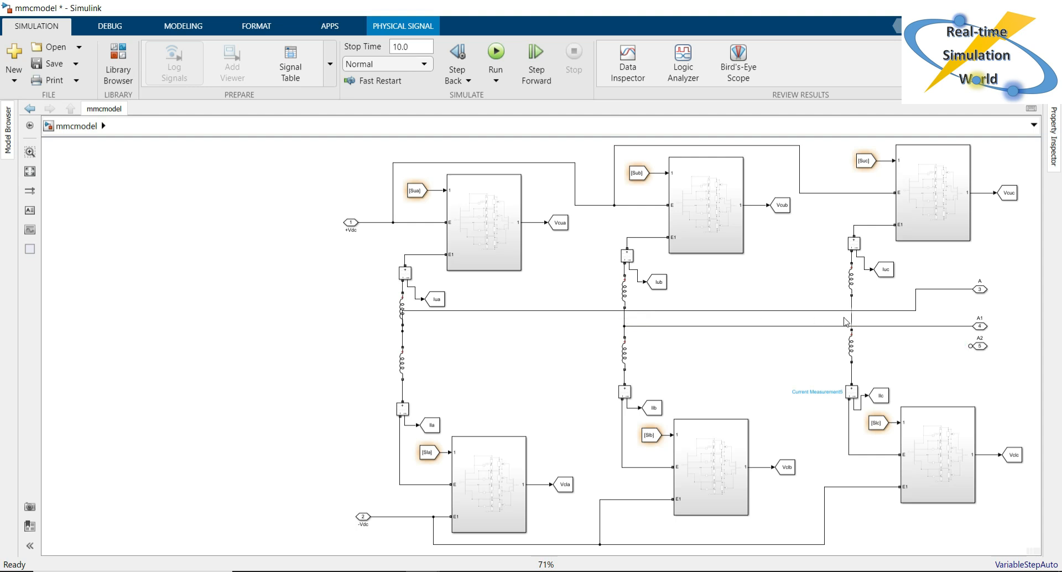
left_click(980, 328)
key("Up")
key("Up")
key("Up")
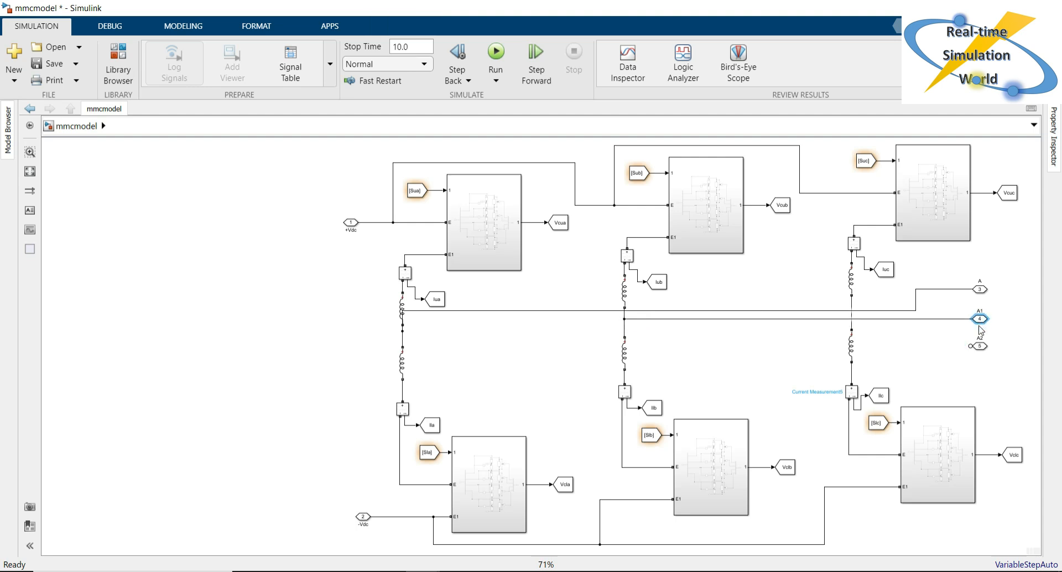
Connect port A2 to the third leg's midpoint between its two inductors and shift port A slightly down
mouse_move(977, 346)
left_mouse_down()
mouse_move(966, 335)
mouse_move(850, 322)
left_mouse_up()
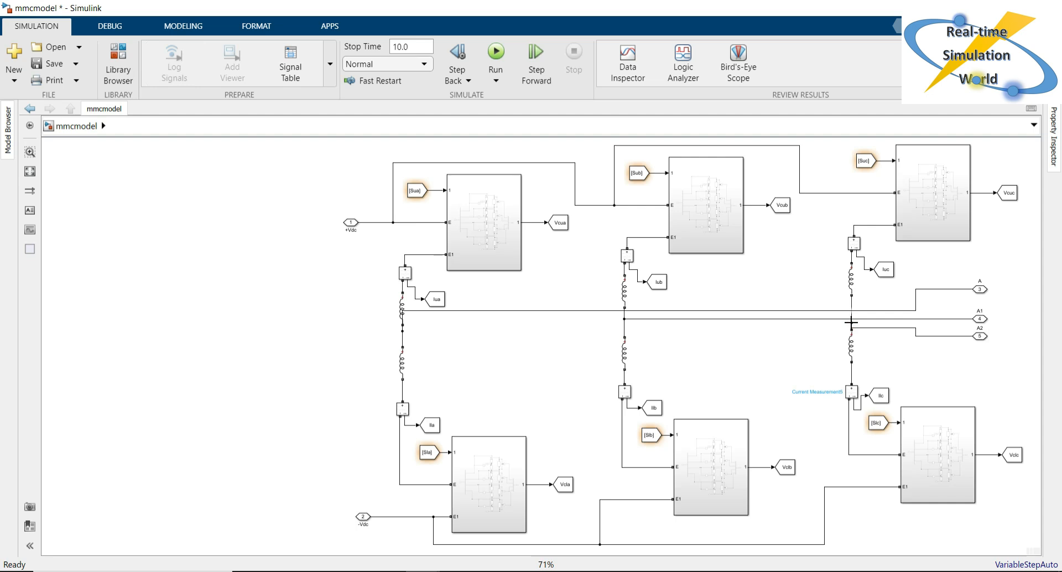
left_click(982, 291)
left_click_drag(982, 291, 982, 299)
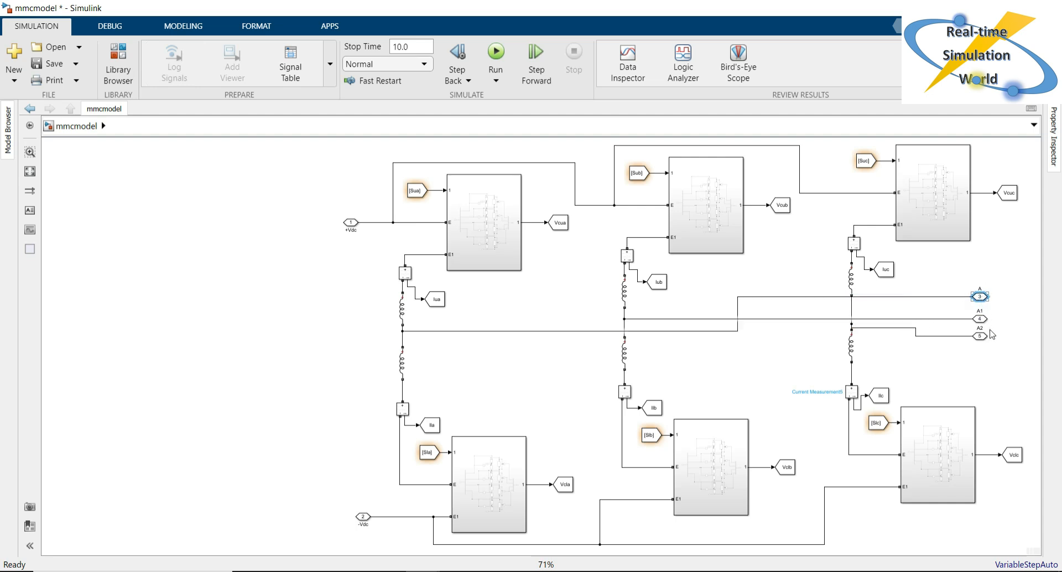
Rename port A1 as B and port A2 as C
left_click(983, 312)
key("BackSpace")
left_click(979, 330)
key("BackSpace")
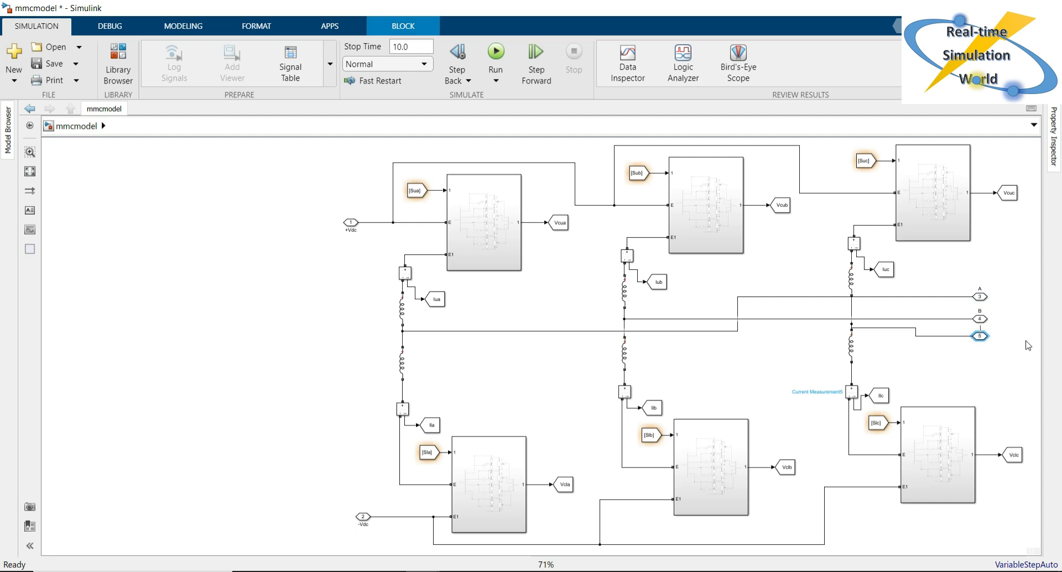
left_click(960, 374)
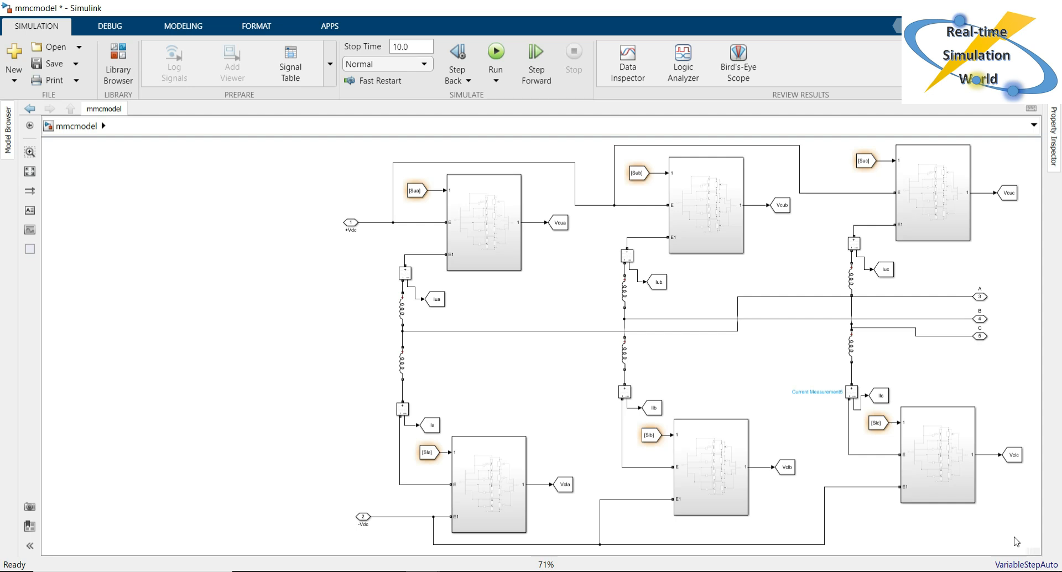
Move the output ports A, B and C together farther to the right of the third leg
scroll(907, 313, "right", 5)
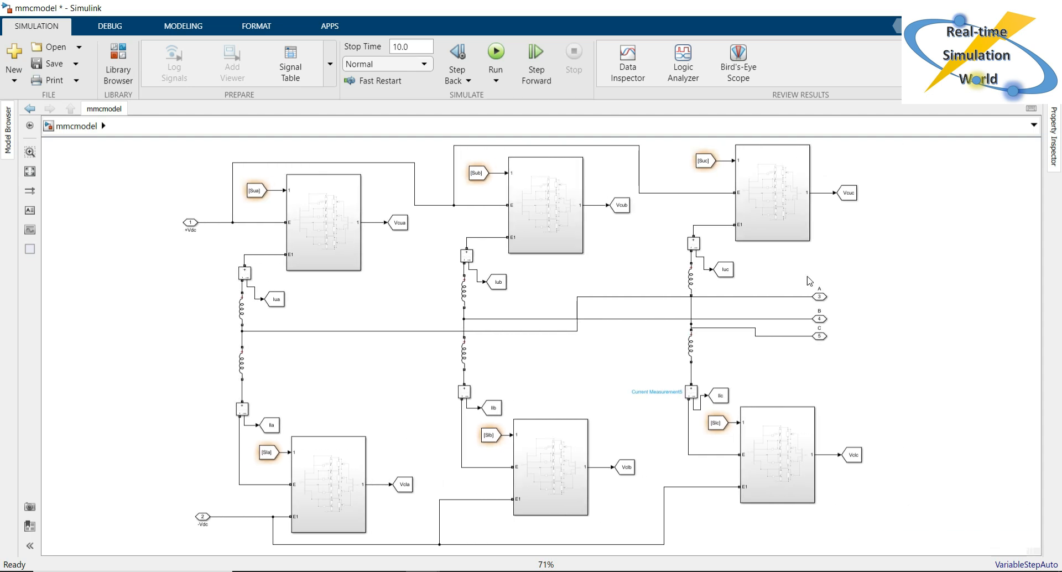
left_click_drag(803, 273, 938, 332)
left_click(951, 390)
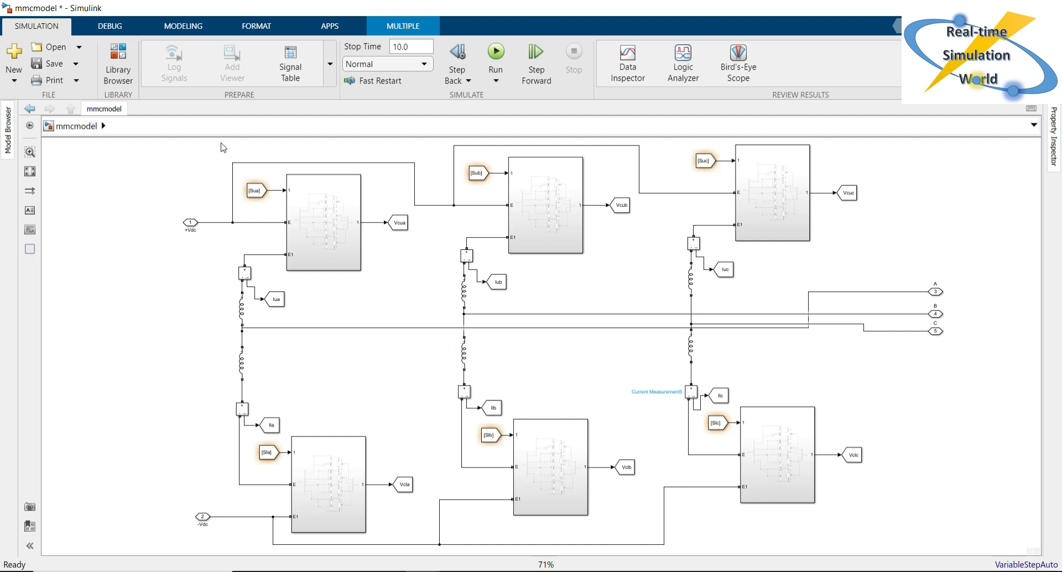
Create a subsystem from all three converter legs, leaving the +Vdc, -Vdc, A, B and C ports outside
left_click_drag(225, 141, 915, 419)
mouse_move(913, 408)
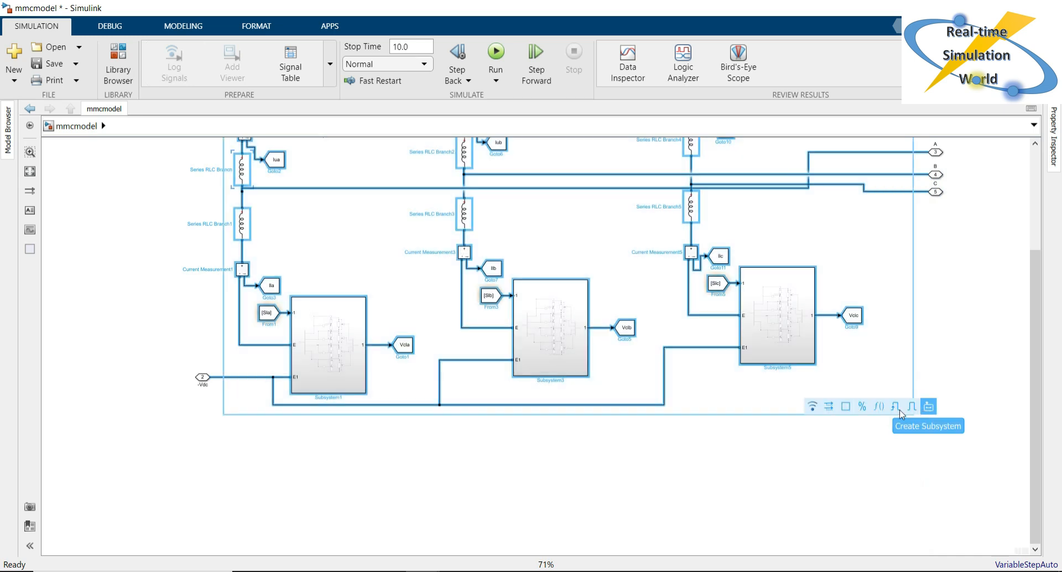
left_click(928, 412)
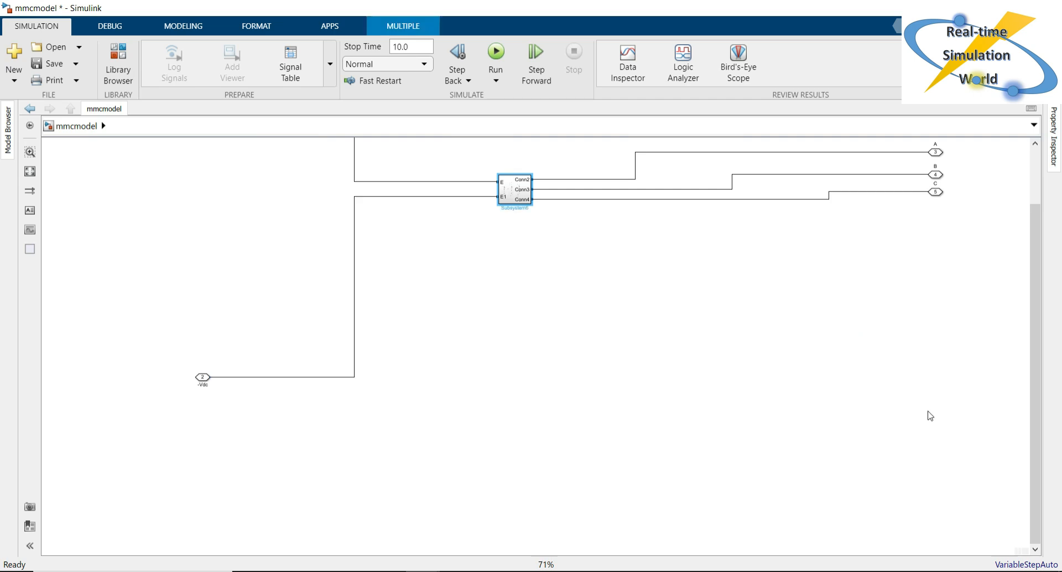
left_click_drag(1031, 328, 1026, 219)
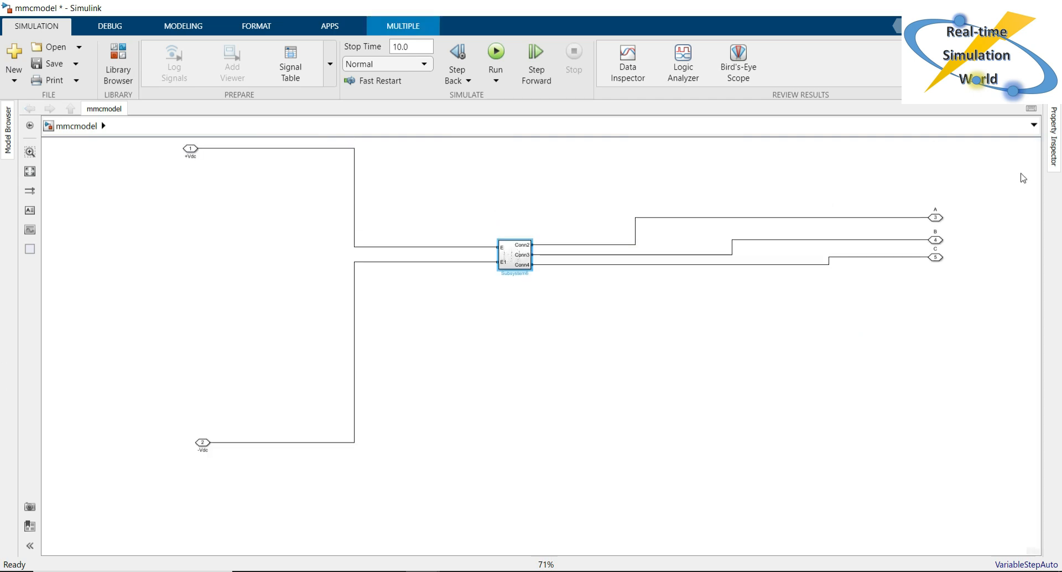
Enlarge the new converter subsystem block so that its port labels are spaced apart
left_click(530, 266)
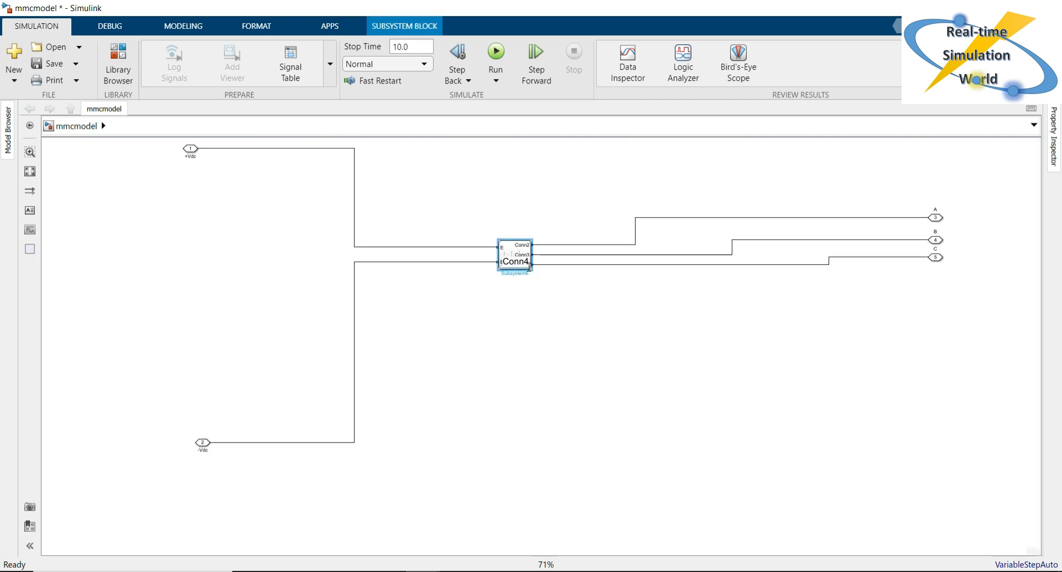
left_click(544, 318)
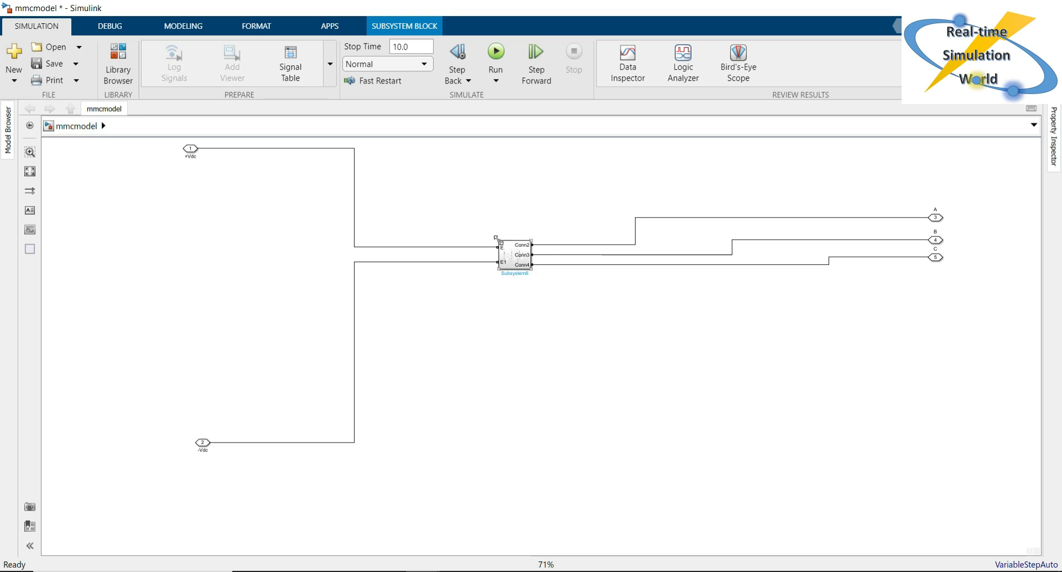
left_click_drag(495, 237, 439, 203)
left_click(494, 408)
Move the +Vdc, -Vdc, A, B and C ports level with their subsystem terminals and bring the output ports closer
left_click(202, 526)
left_click_drag(202, 528, 189, 322)
left_click_drag(189, 234, 189, 249)
left_click_drag(940, 302, 735, 231)
left_click_drag(939, 325, 734, 280)
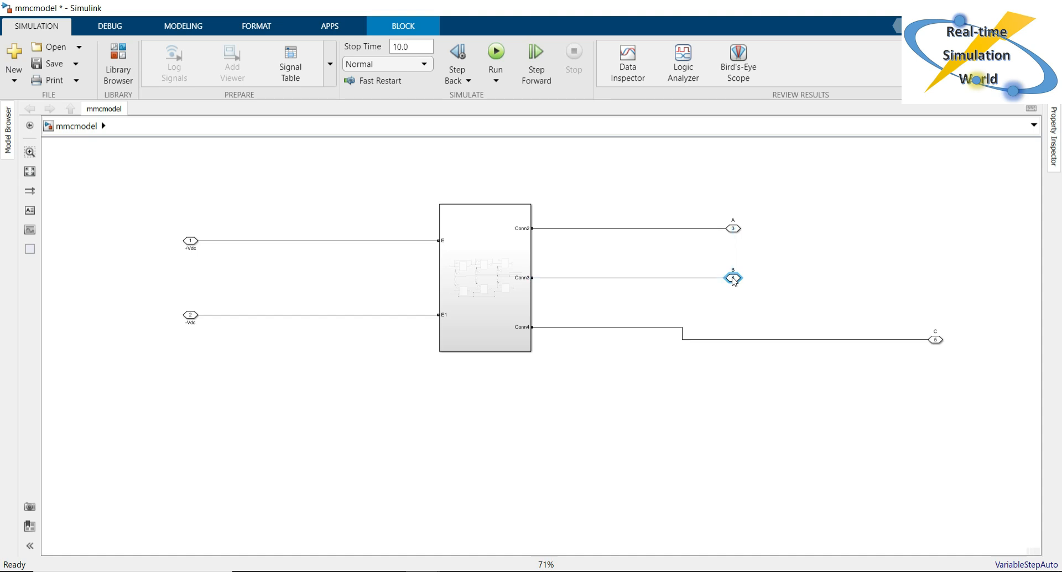
left_click_drag(933, 339, 731, 327)
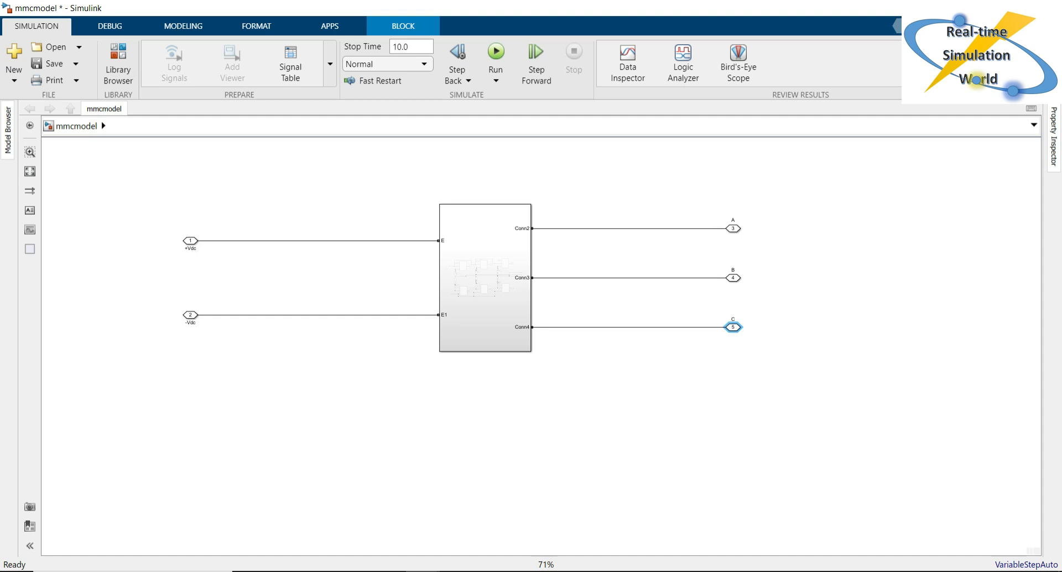
left_click(884, 571)
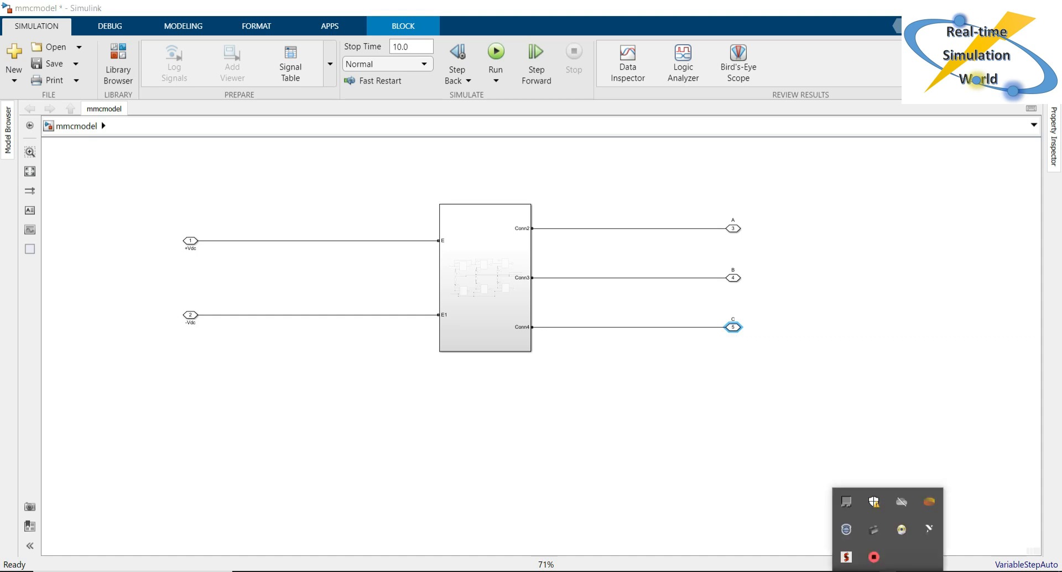
right_click(880, 562)
left_click(891, 539)
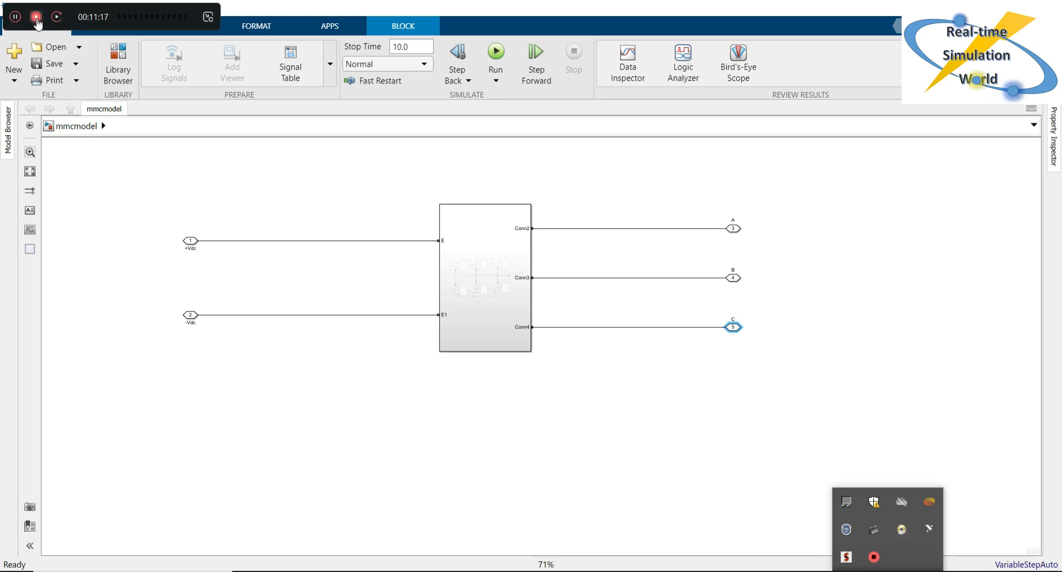
left_click(36, 18)
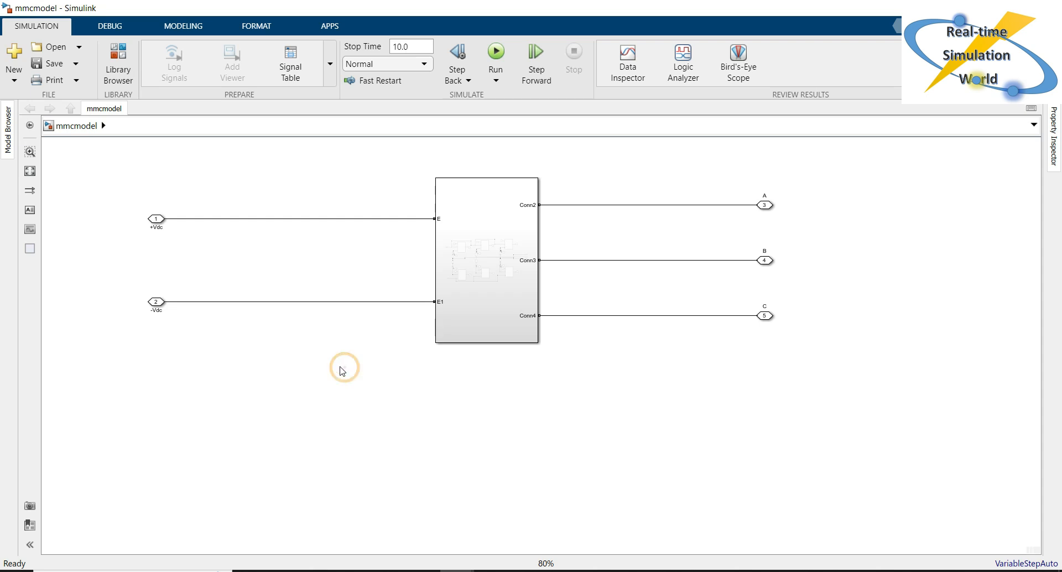
Search the block library for dc and look through the results for a suitable DC voltage source
left_click(179, 254)
left_click(121, 71)
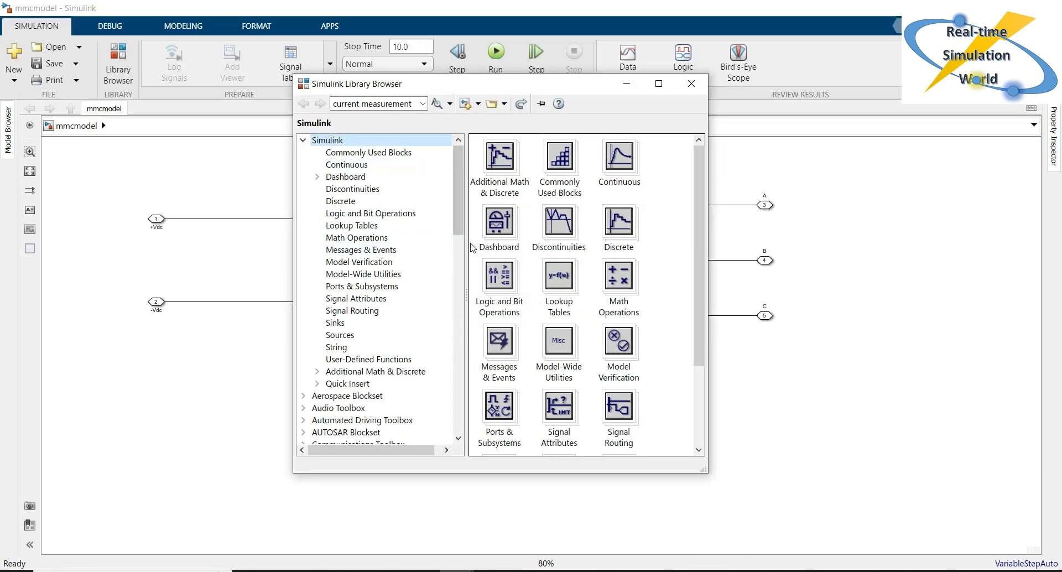
left_click(414, 101)
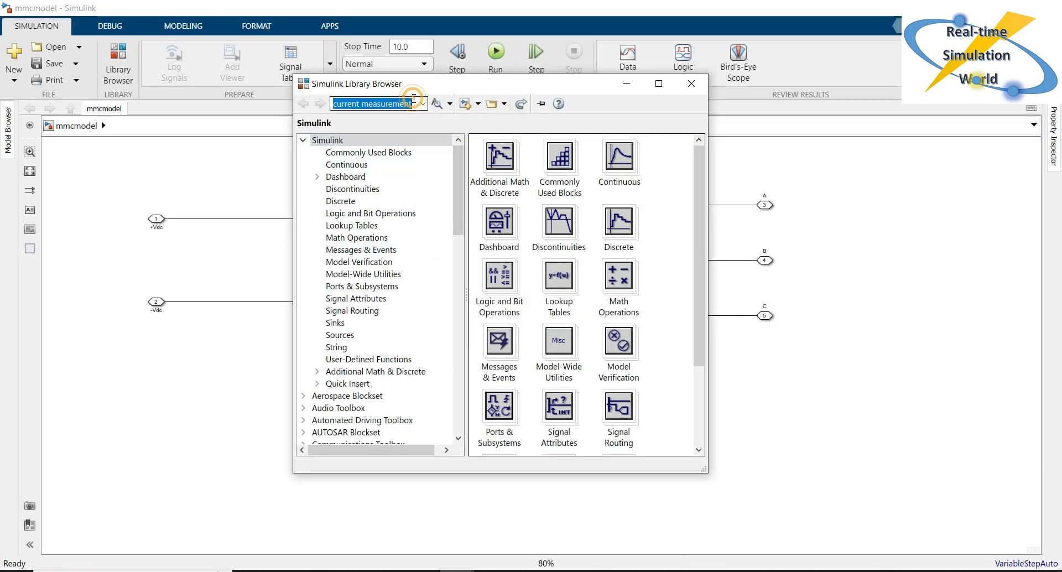
type("dc")
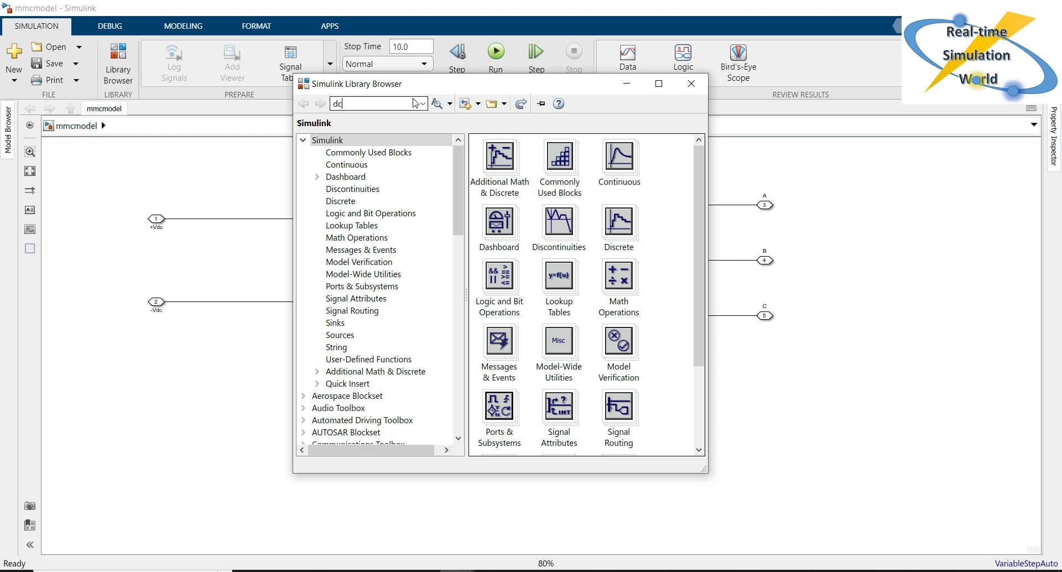
key("Return")
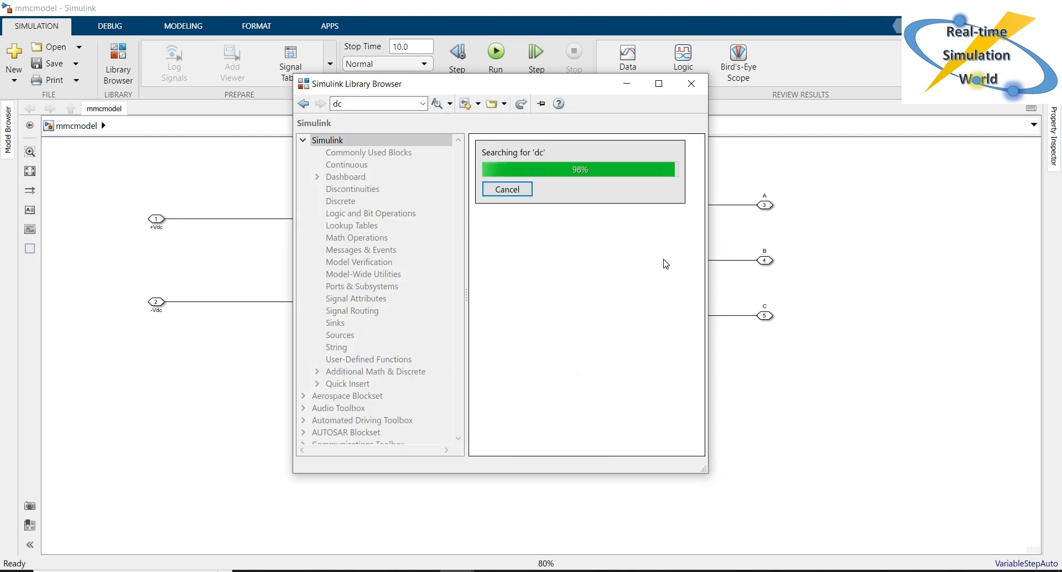
left_click_drag(698, 166, 701, 361)
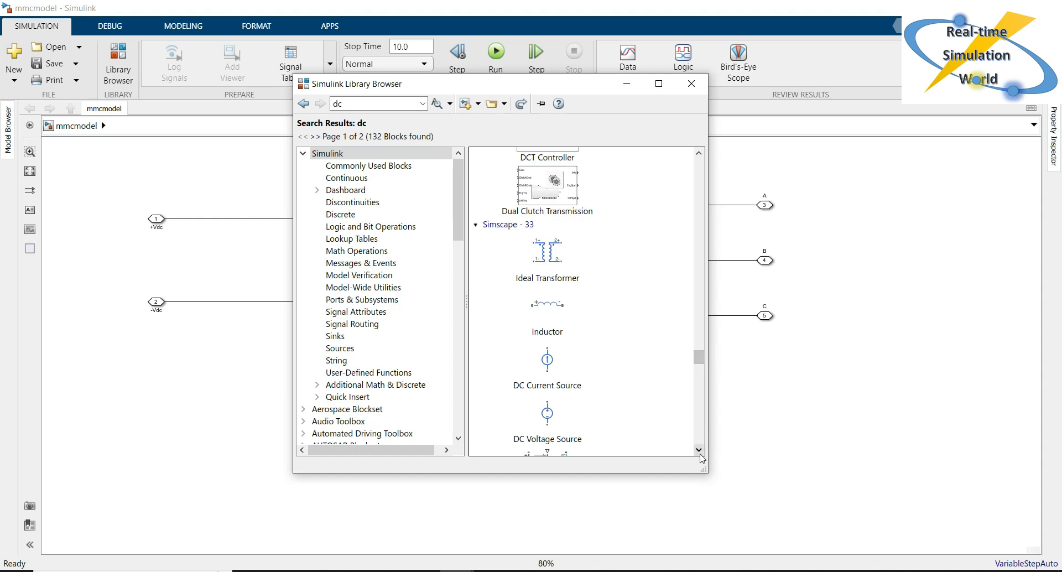
left_click(699, 450)
mouse_move(699, 364)
left_mouse_down()
mouse_move(705, 434)
mouse_move(706, 373)
left_mouse_up()
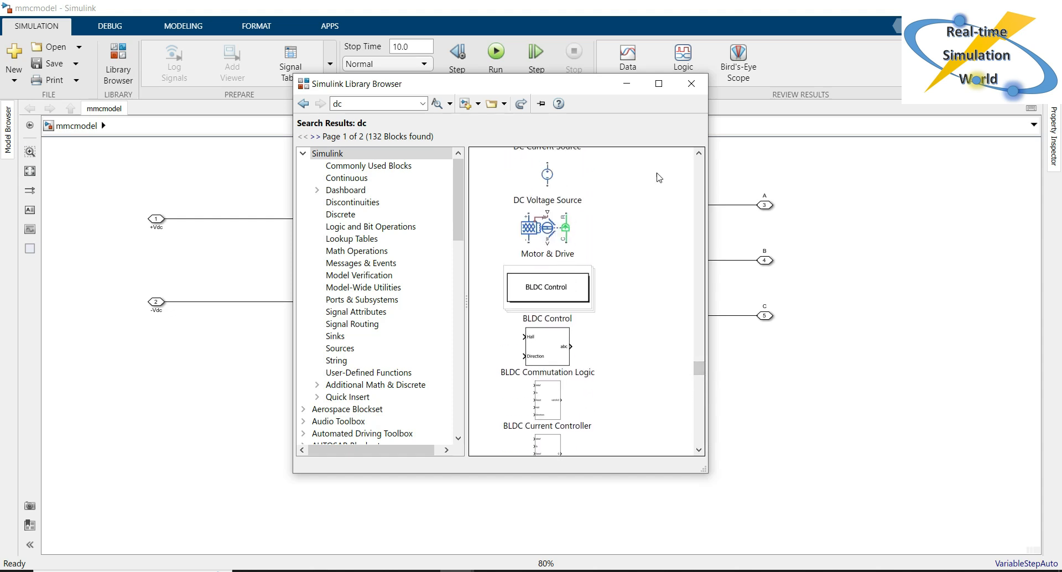
scroll(700, 164, "up", 10)
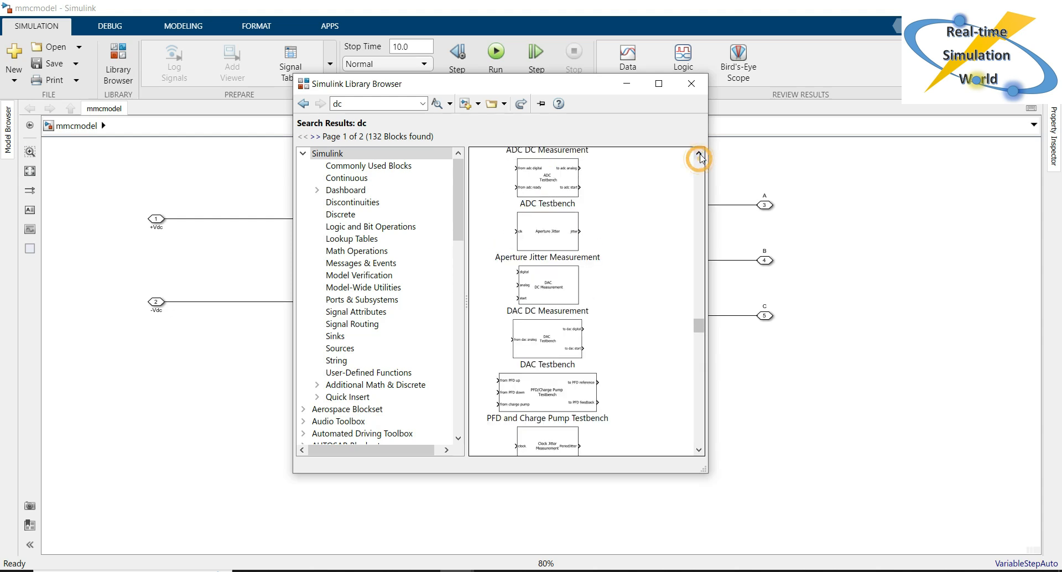
left_click(699, 156)
Search the library for voltage source and add a DC Voltage Source block beside the +Vdc and -Vdc ports
double_click(384, 106)
type("voltage sourc")
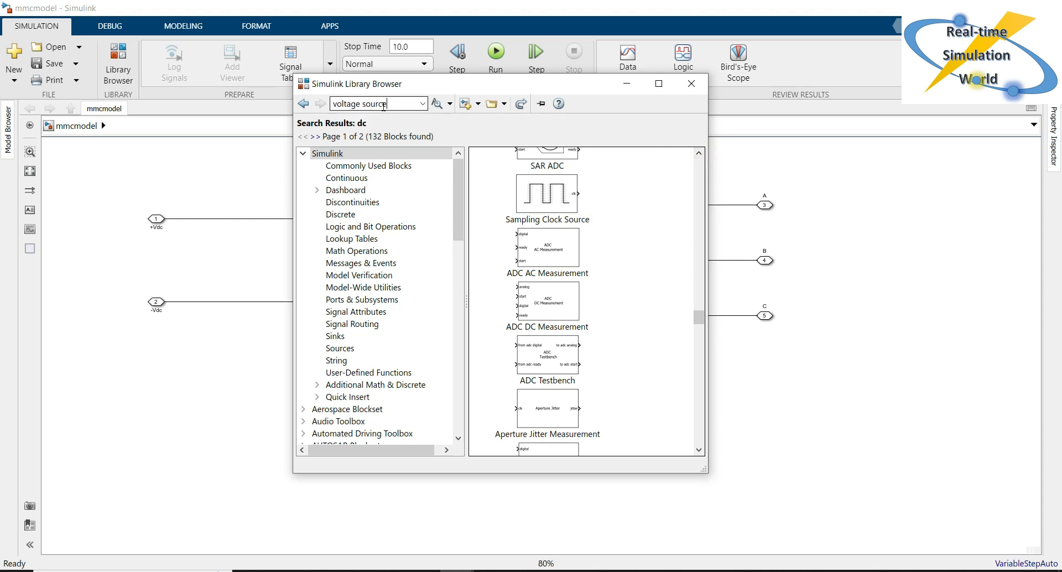
type("e")
key("Return")
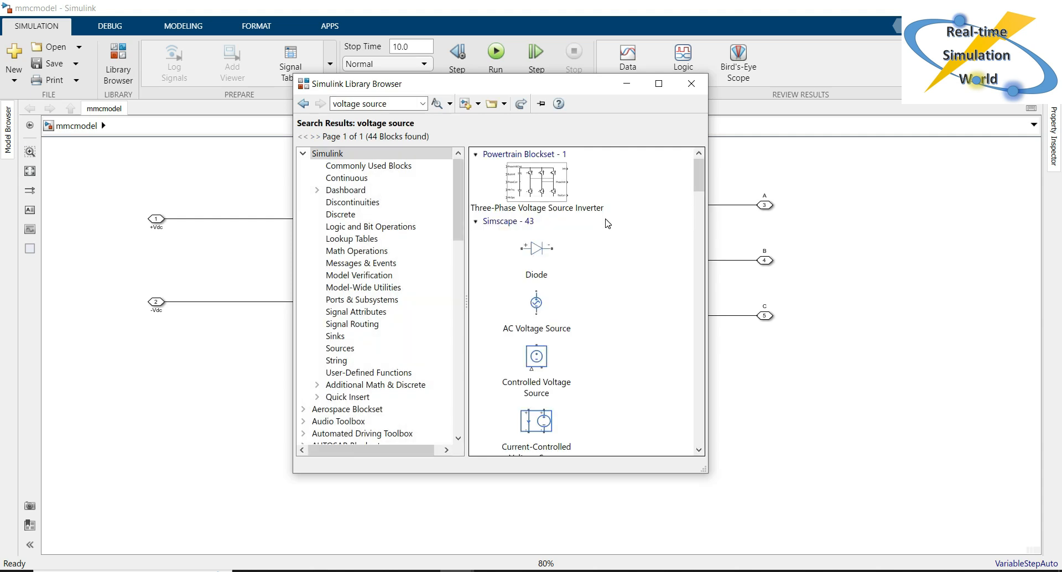
left_click_drag(699, 176, 702, 397)
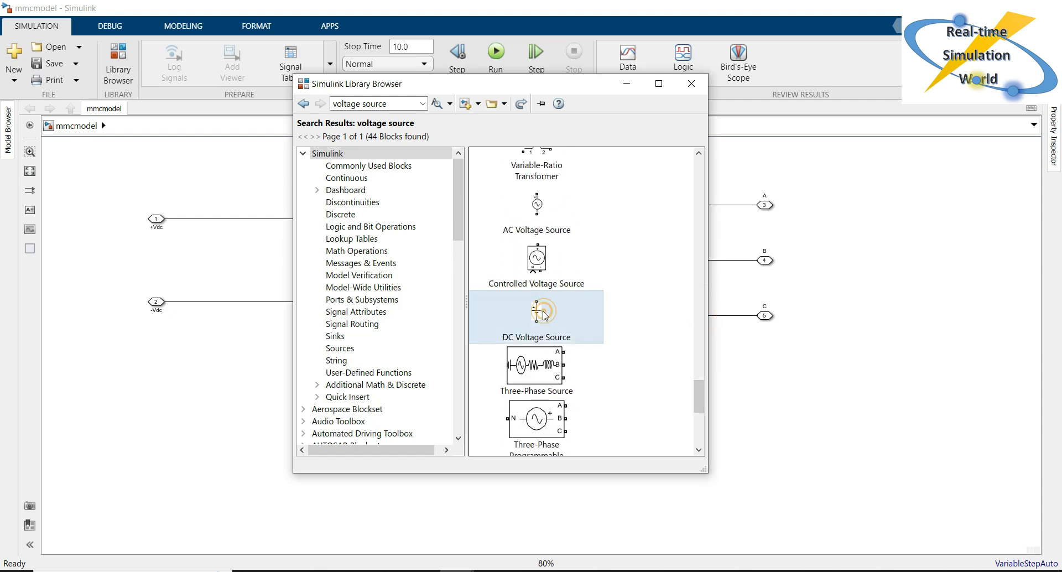
left_click_drag(534, 316, 126, 250)
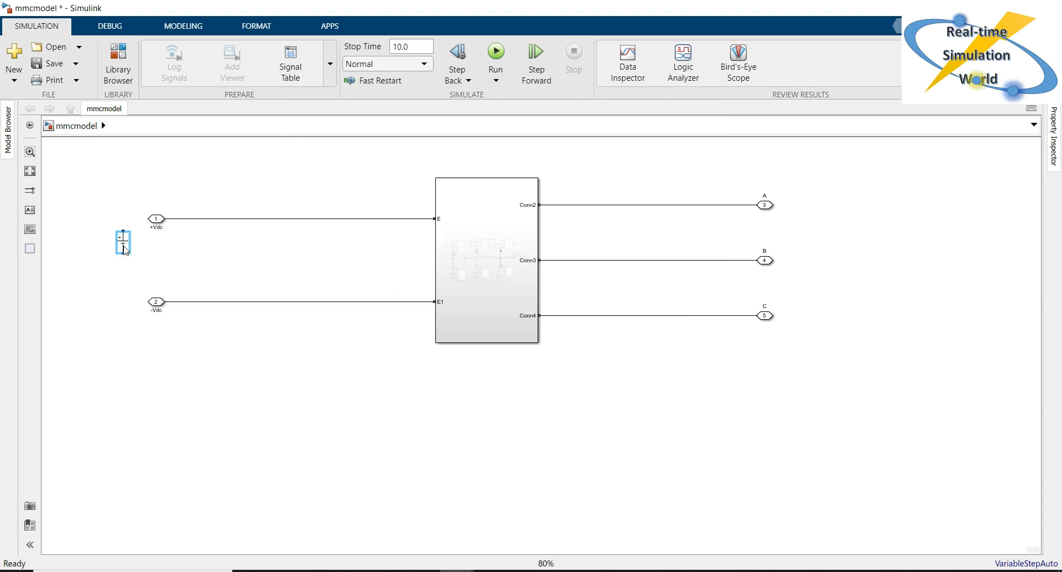
left_click(172, 257)
Delete the +Vdc and -Vdc ports with their lines and place the DC voltage source facing the subsystem's DC terminals
left_click(124, 243)
left_click_drag(126, 247, 229, 255)
left_click_drag(139, 187, 178, 328)
key("Delete")
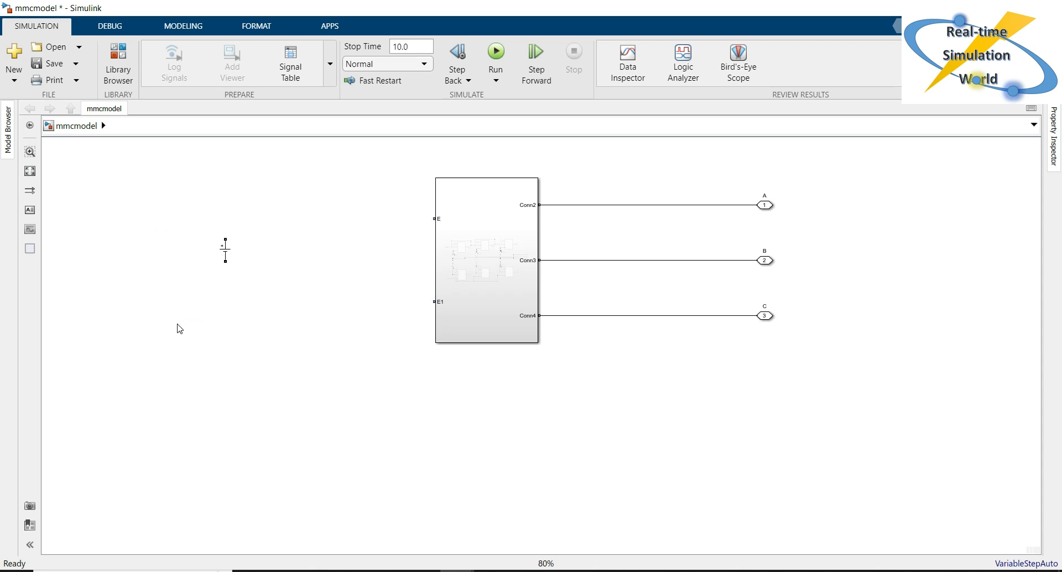
left_click_drag(224, 250, 204, 255)
double_click(204, 253)
double_click(414, 256)
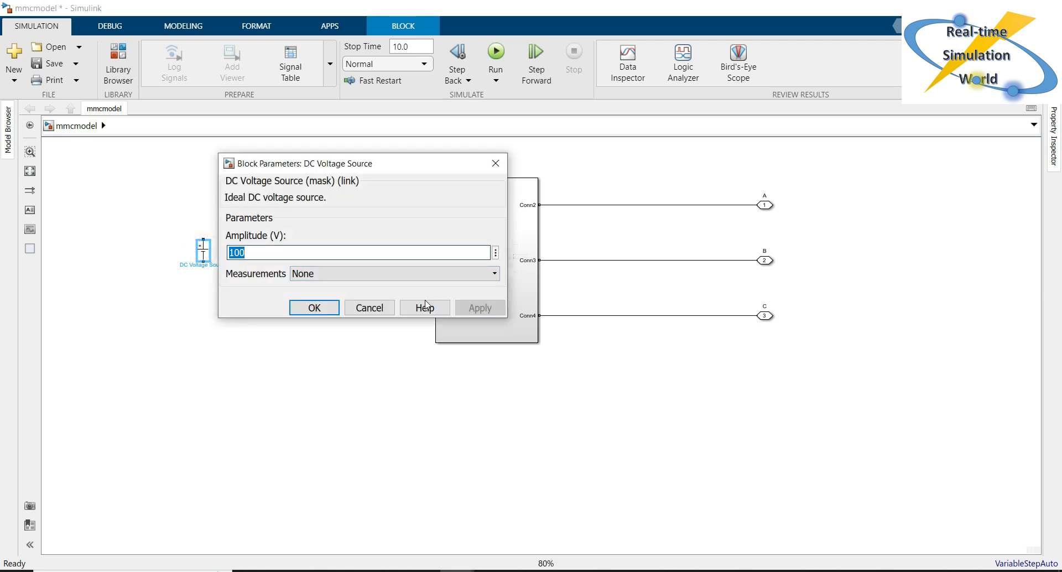
left_click(297, 283)
left_click(321, 296)
left_click(352, 305)
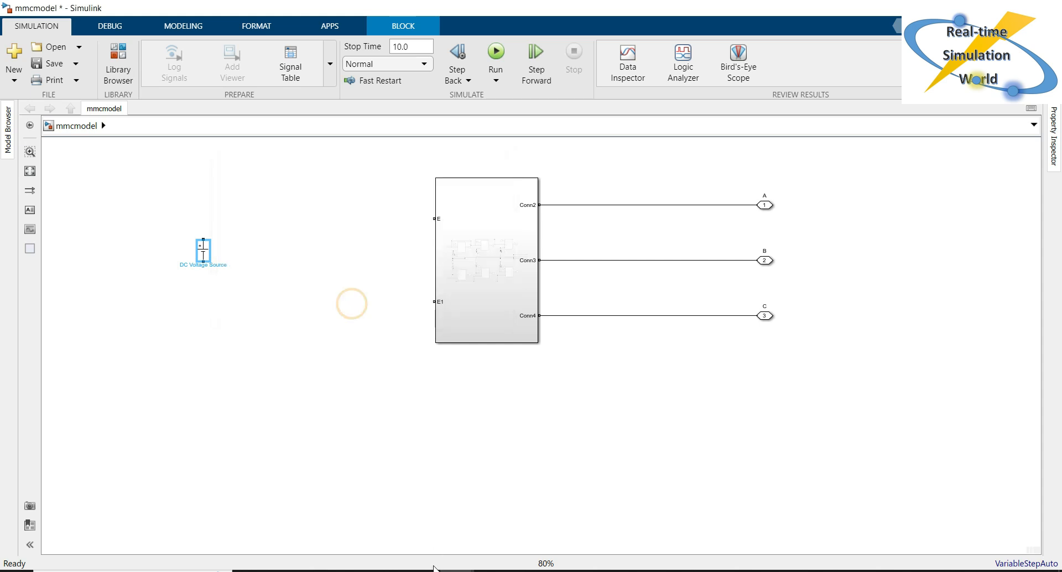
Switch to MATLAB, add the line Vdc=8000; at the end of parameter.m, and return to the mmcmodel Simulink window
mouse_move(437, 568)
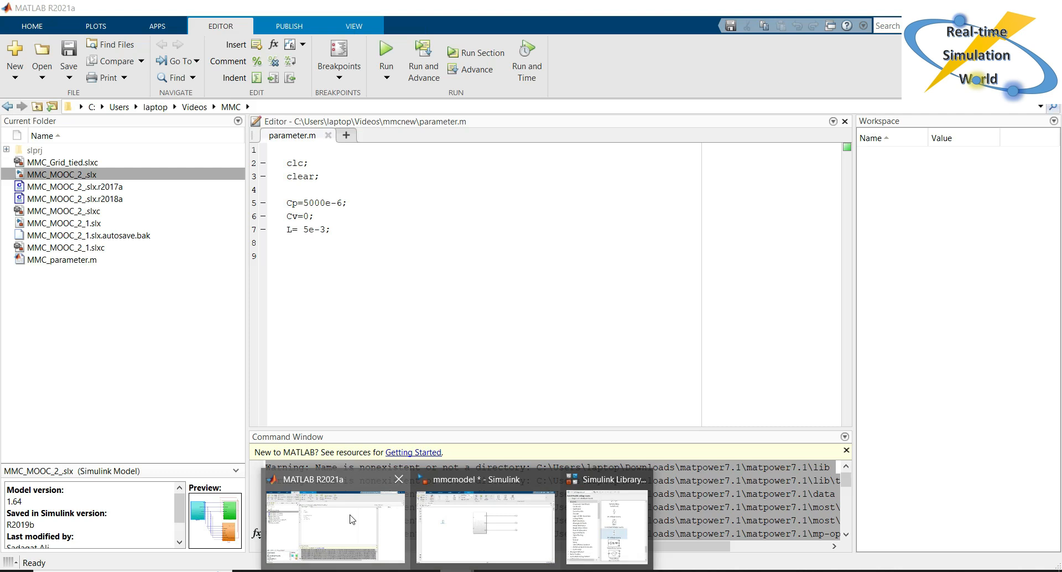
left_click(349, 519)
left_click(314, 257)
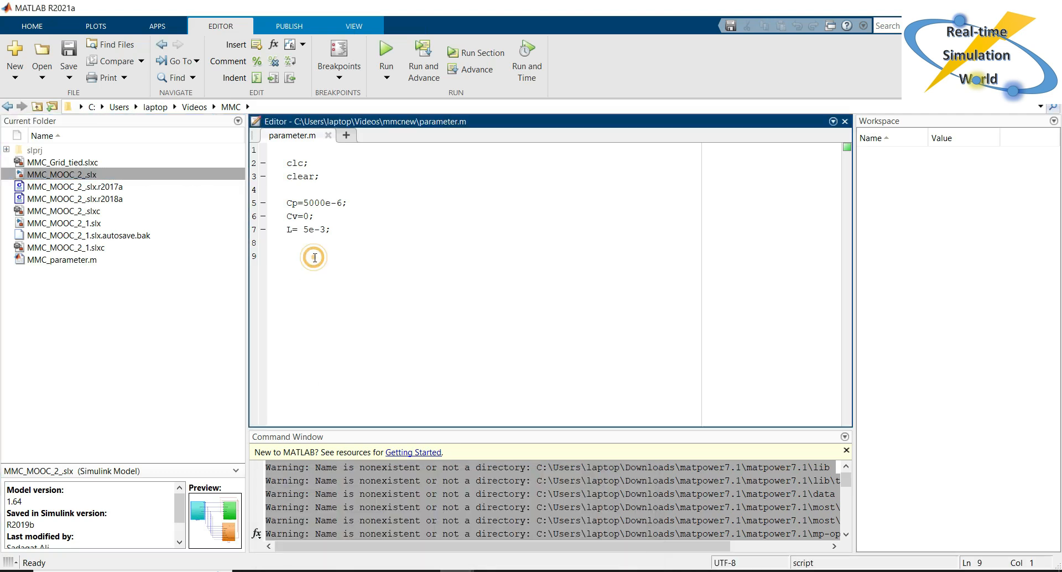
type("Vdc=8000")
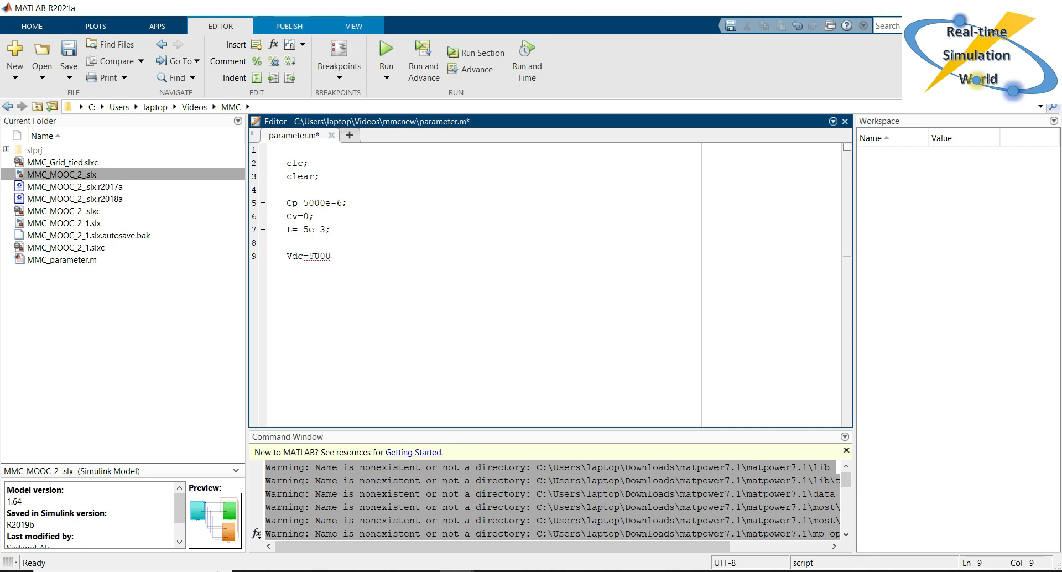
left_click(338, 329)
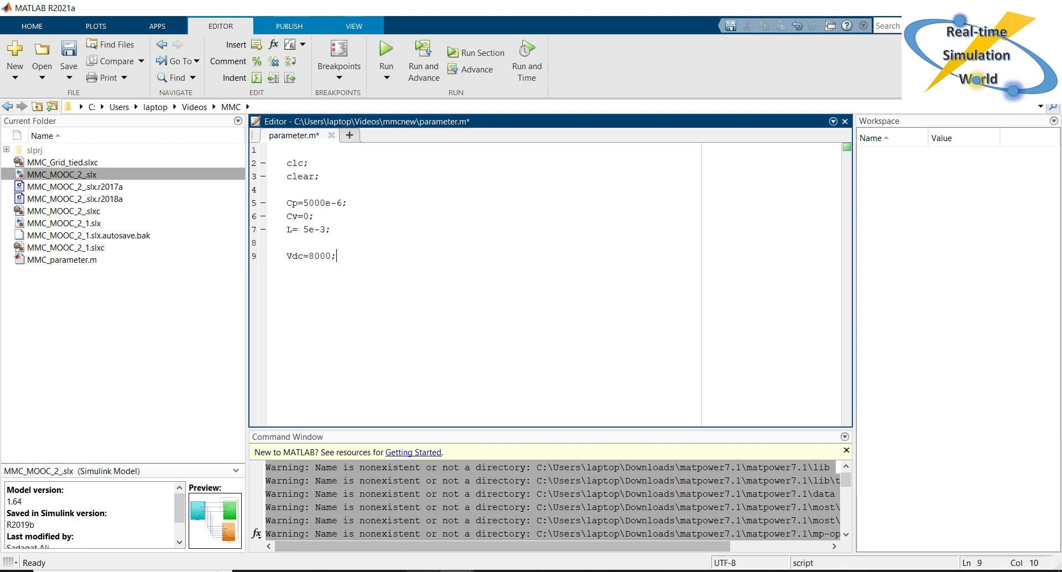
left_click(456, 571)
left_click(489, 555)
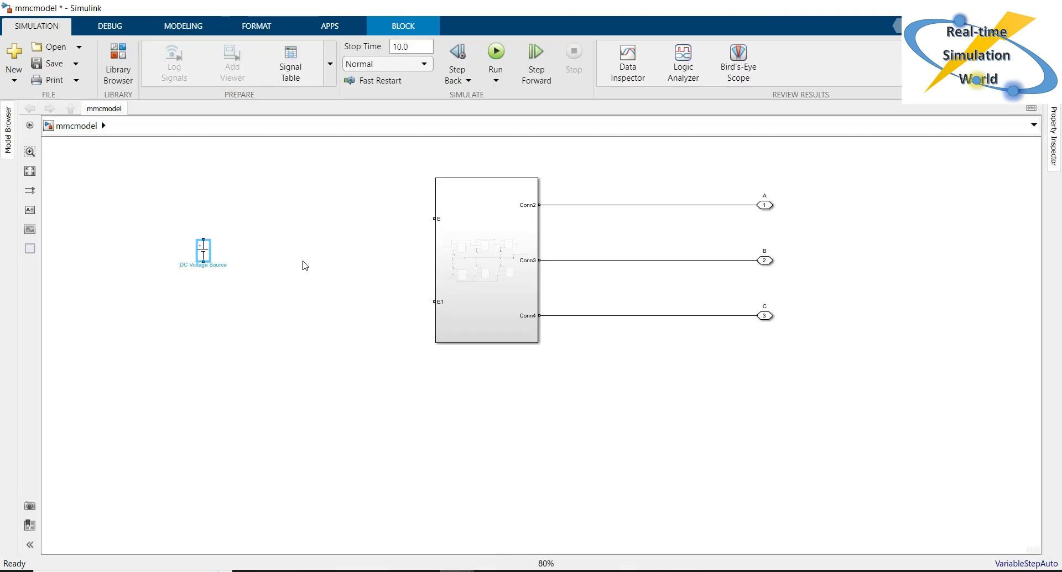
Set the DC Voltage Source block's amplitude to Vdc/2
left_click(279, 264)
double_click(195, 248)
key("Escape")
left_click(261, 205)
double_click(203, 249)
double_click(268, 253)
type("Vdc/2")
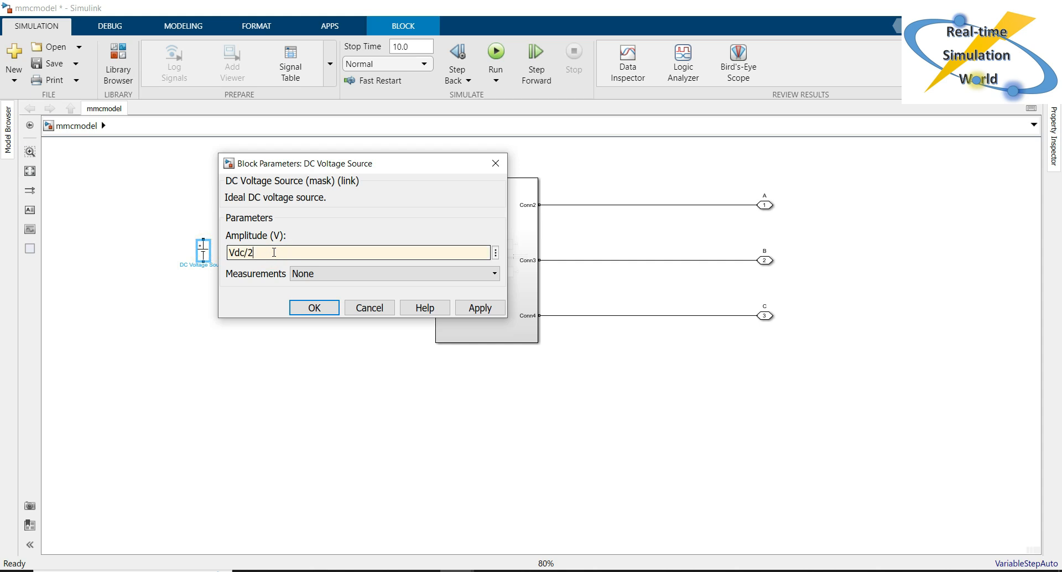
left_click(314, 235)
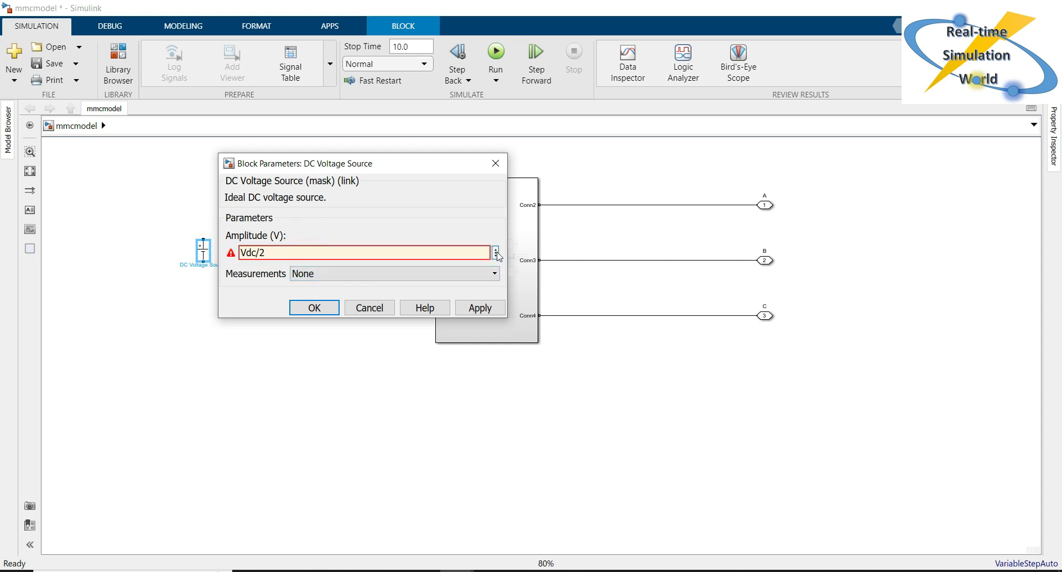
left_click(441, 293)
left_click(326, 308)
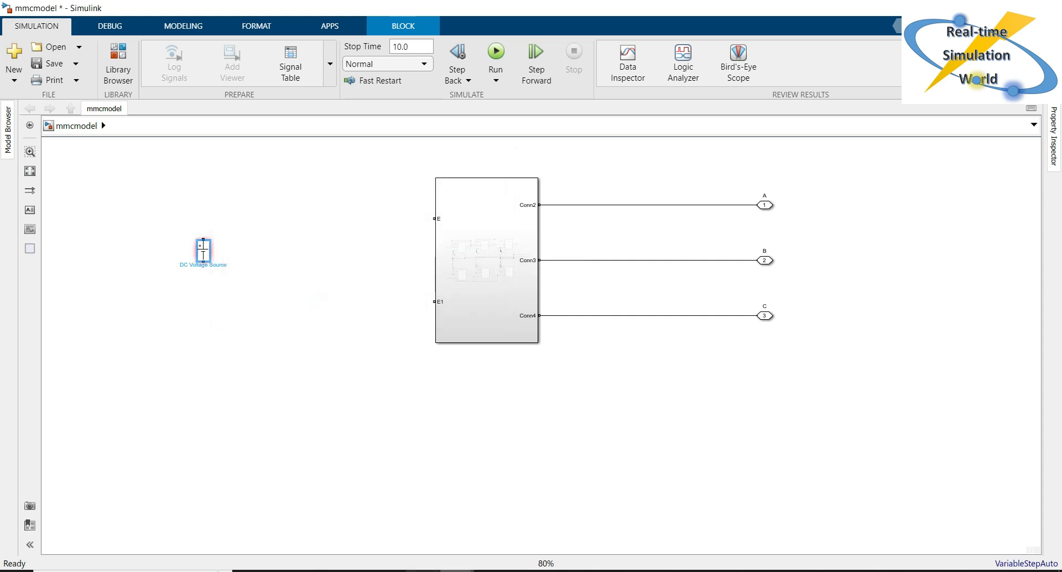
Switch to MATLAB and run parameter.m, adding its folder to the MATLAB path
left_click(389, 532)
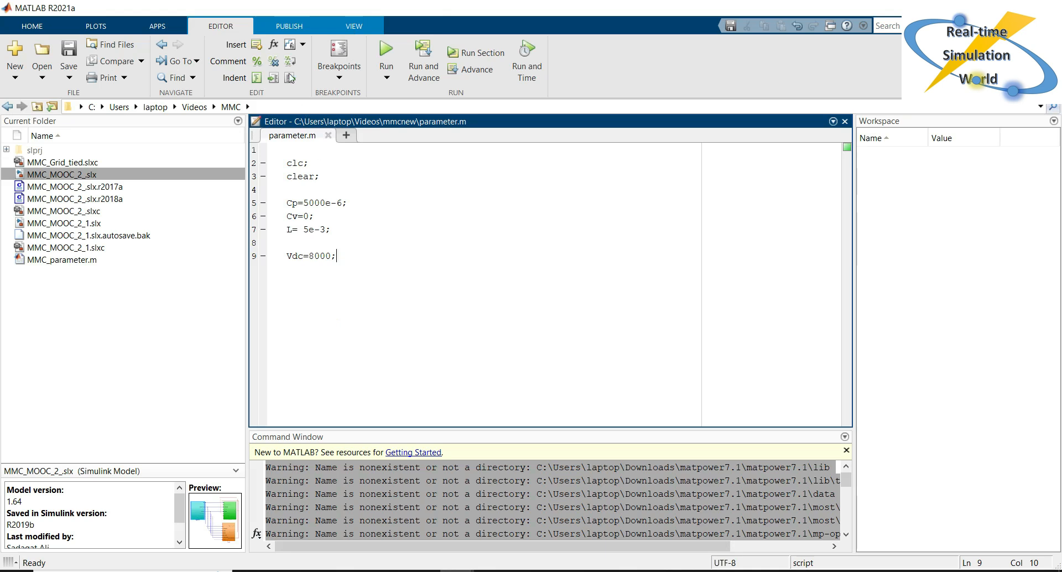
left_click(386, 55)
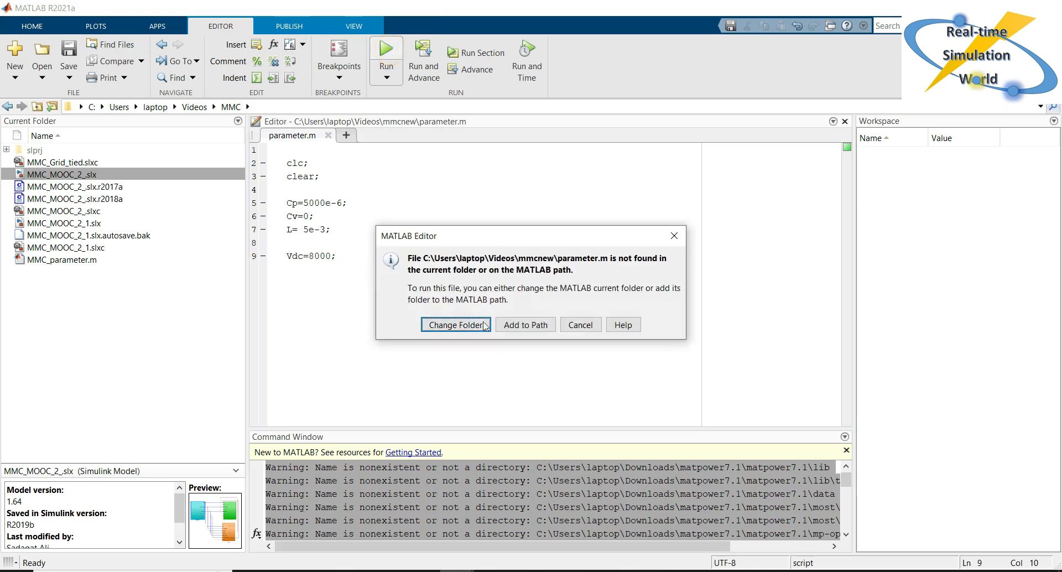
left_click(519, 324)
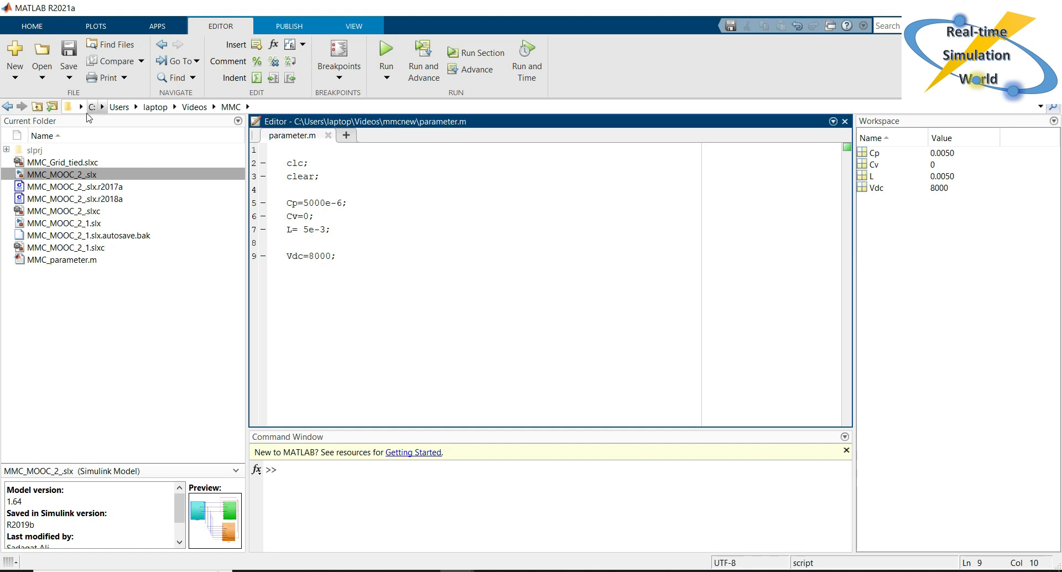
Change MATLAB's current folder to Videos\mmcnew and return to the mmcmodel Simulink window
left_click(52, 107)
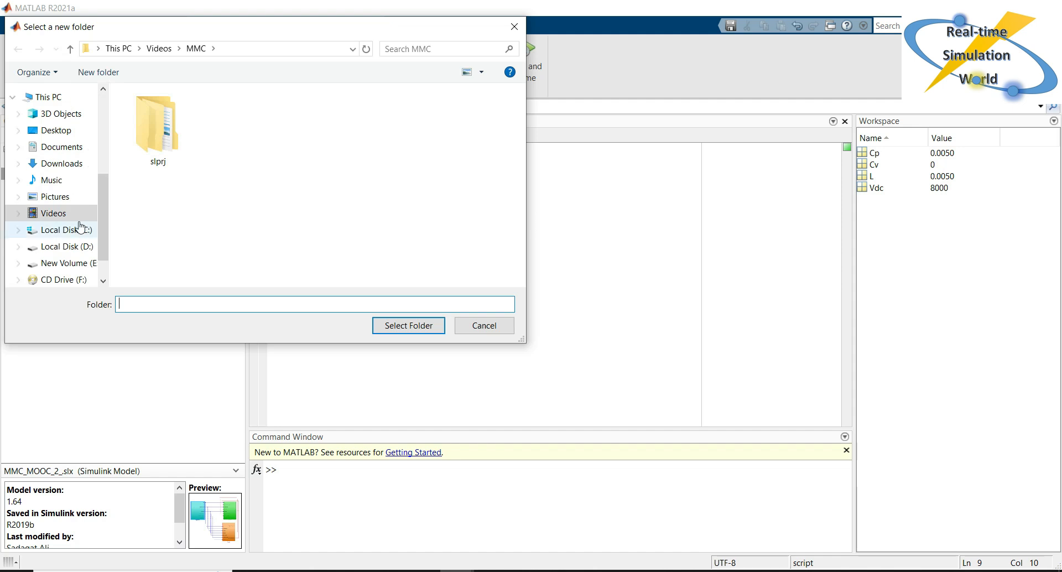
left_click(166, 49)
double_click(398, 132)
left_click(417, 320)
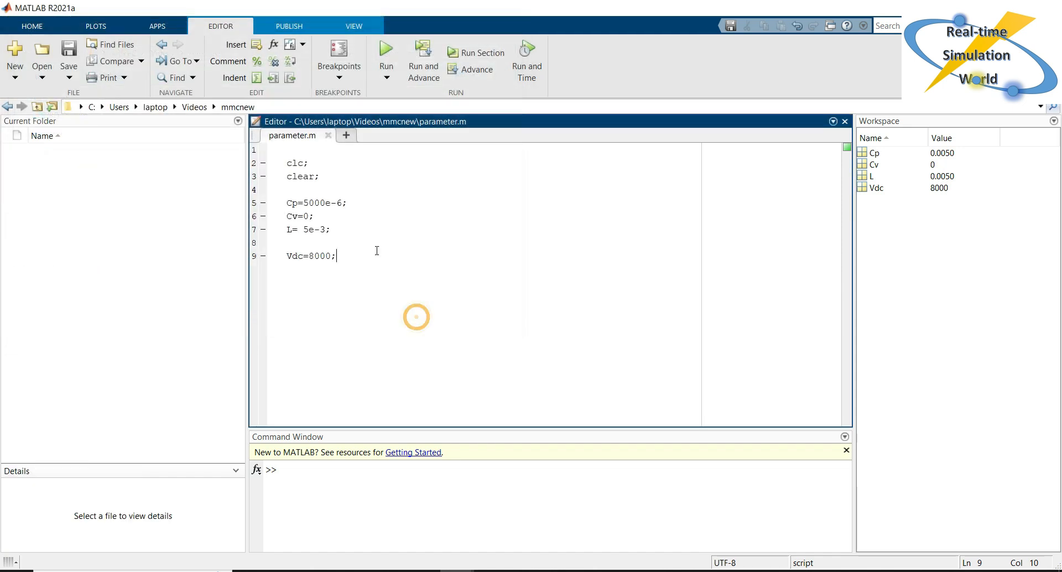
left_click(367, 241)
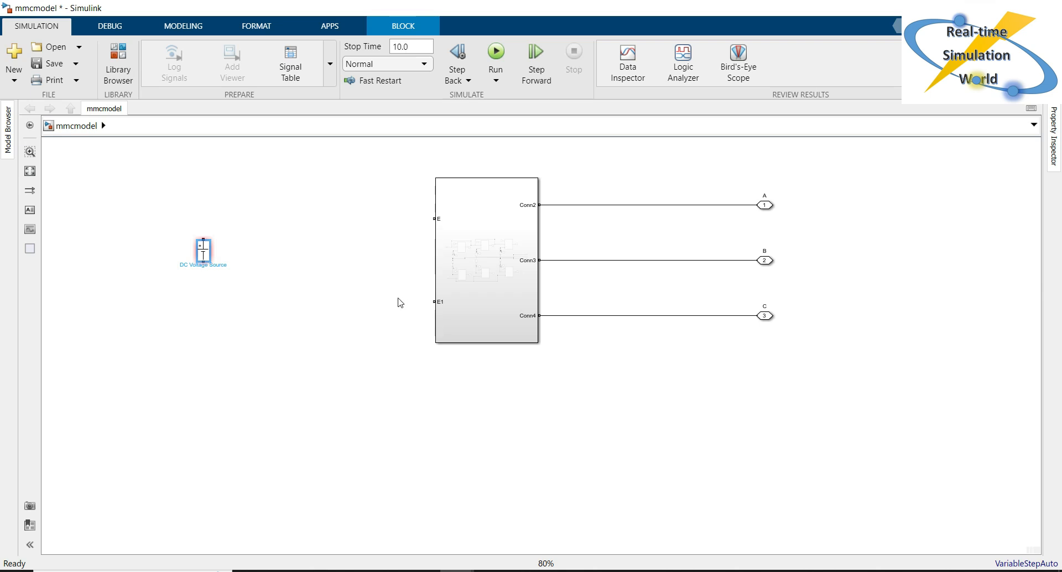
Check in the DC voltage source's parameters where the Vdc variable in its amplitude comes from
left_click(367, 326)
double_click(205, 252)
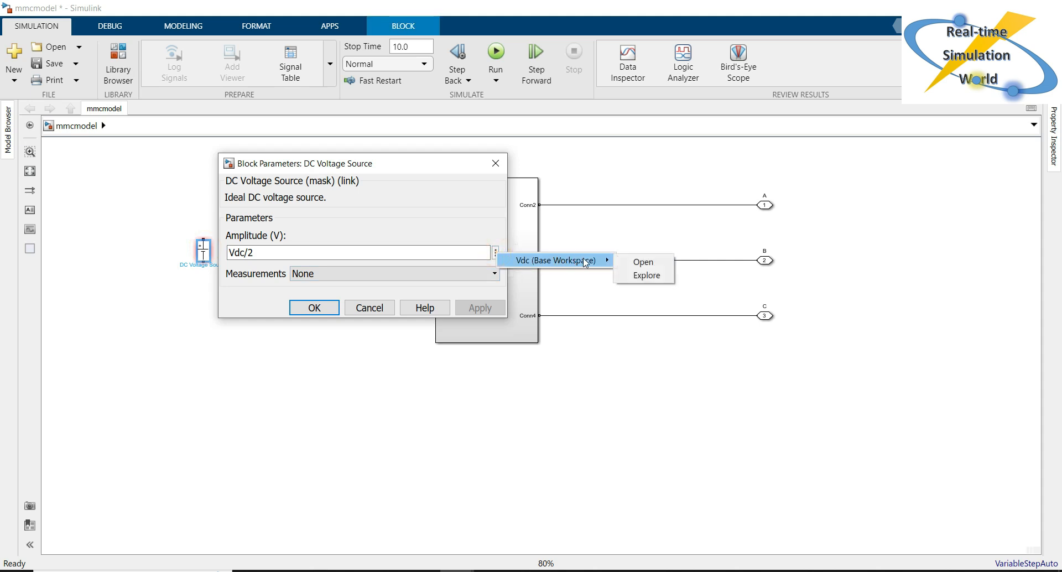
left_click(482, 325)
left_click(314, 307)
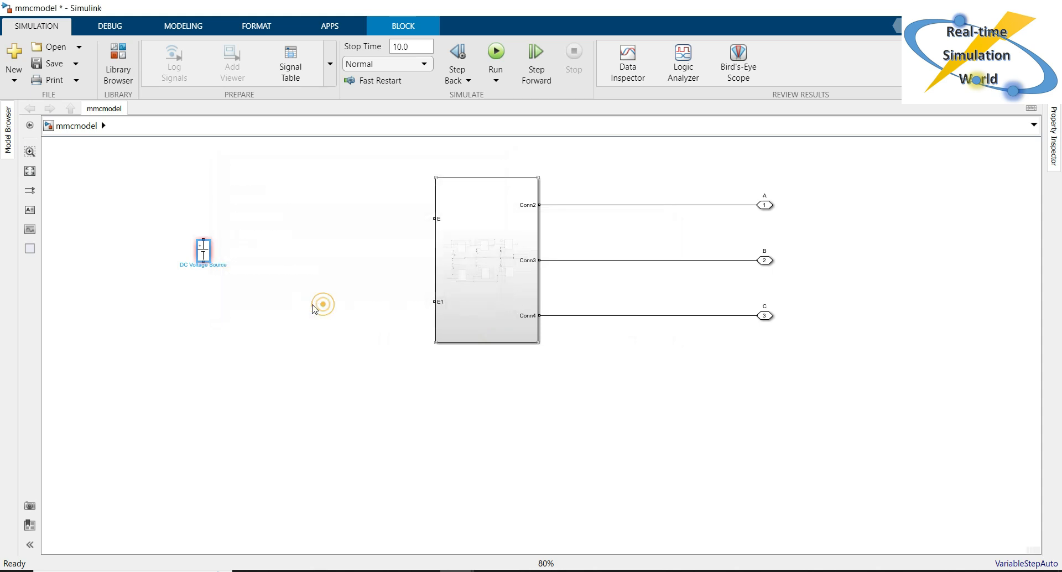
Duplicate the DC voltage source directly below the original
left_click(197, 308)
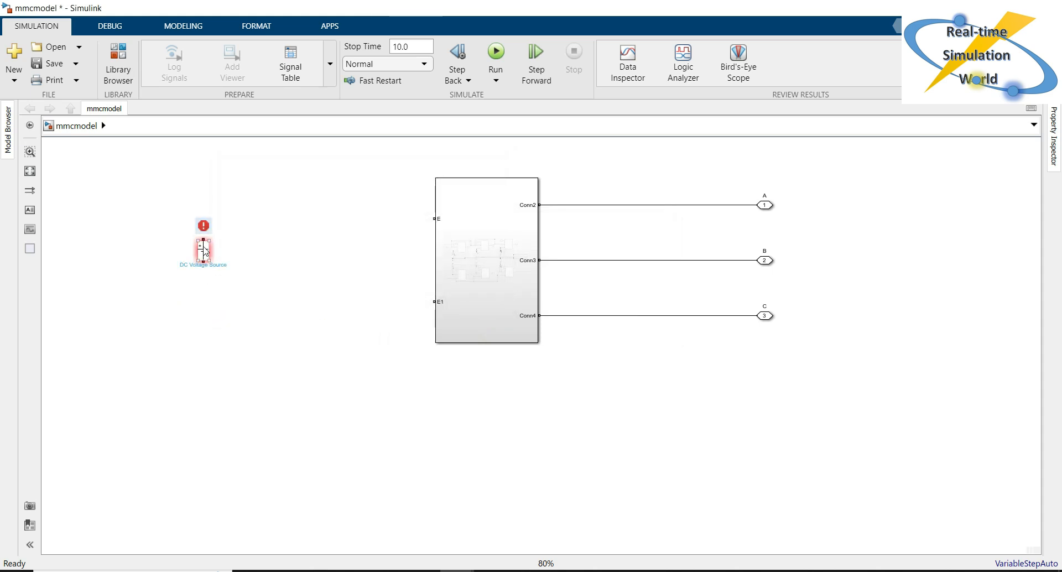
left_click_drag(205, 251, 205, 297)
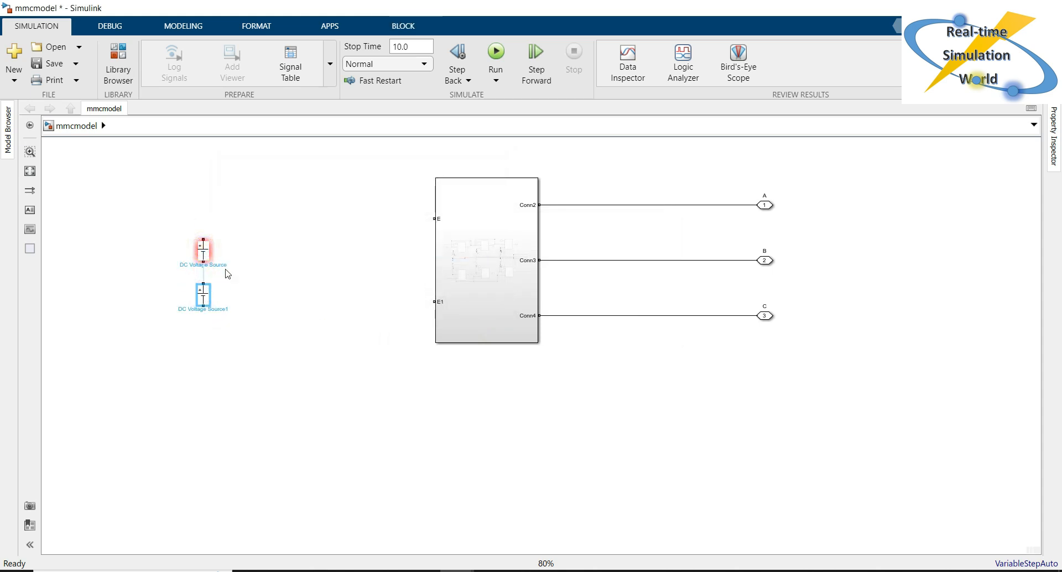
left_click(233, 257)
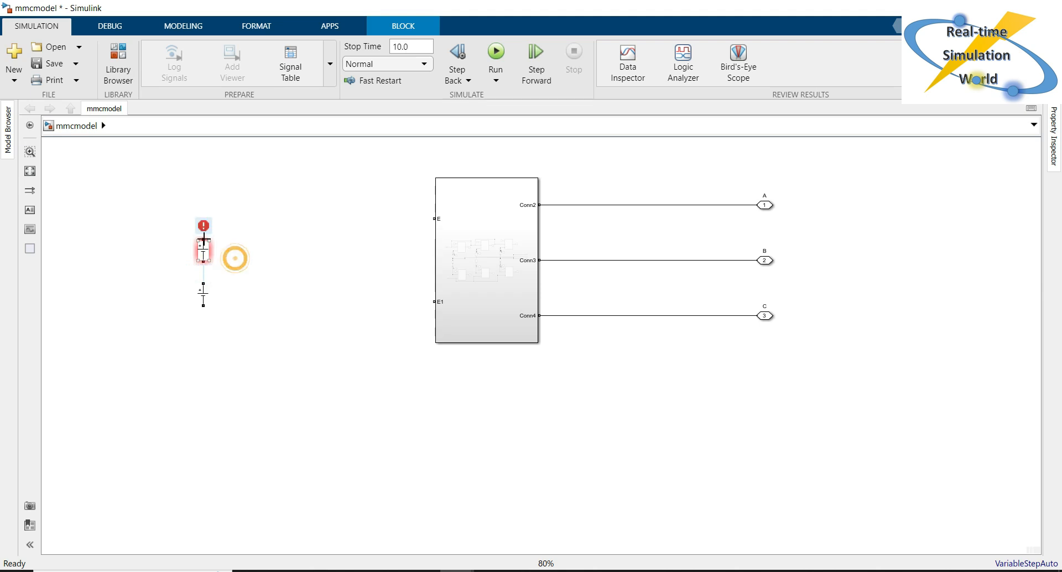
Wire the two DC voltage sources in series and connect their outer ends to subsystem terminals E and E1
left_click(204, 237)
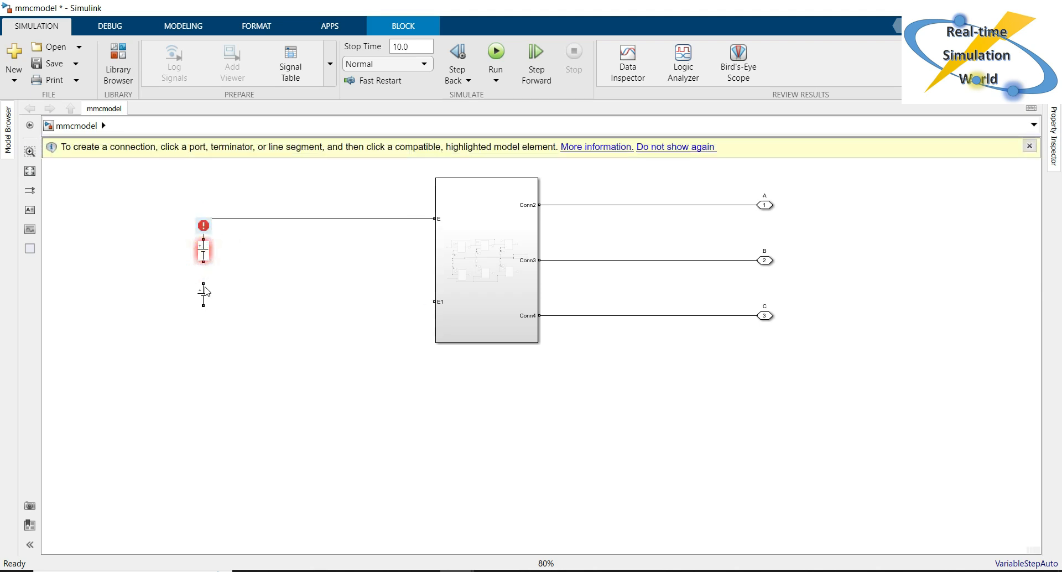
left_click(203, 282)
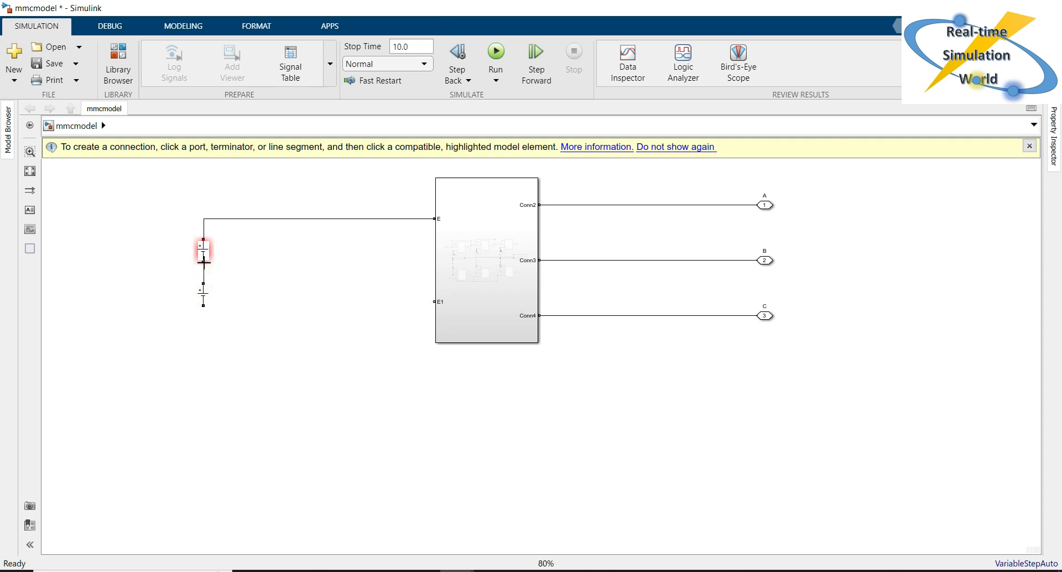
left_click(434, 301)
left_click(203, 305)
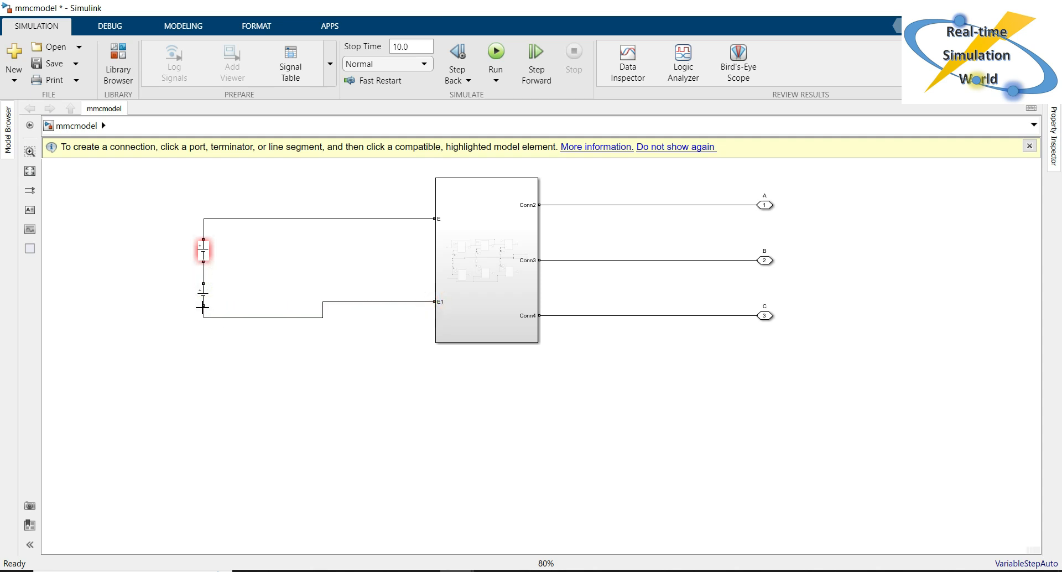
Dismiss the connection hint and delete the line between the upper voltage source and terminal E
left_click(338, 263)
left_click(1029, 146)
left_click_drag(291, 193, 321, 224)
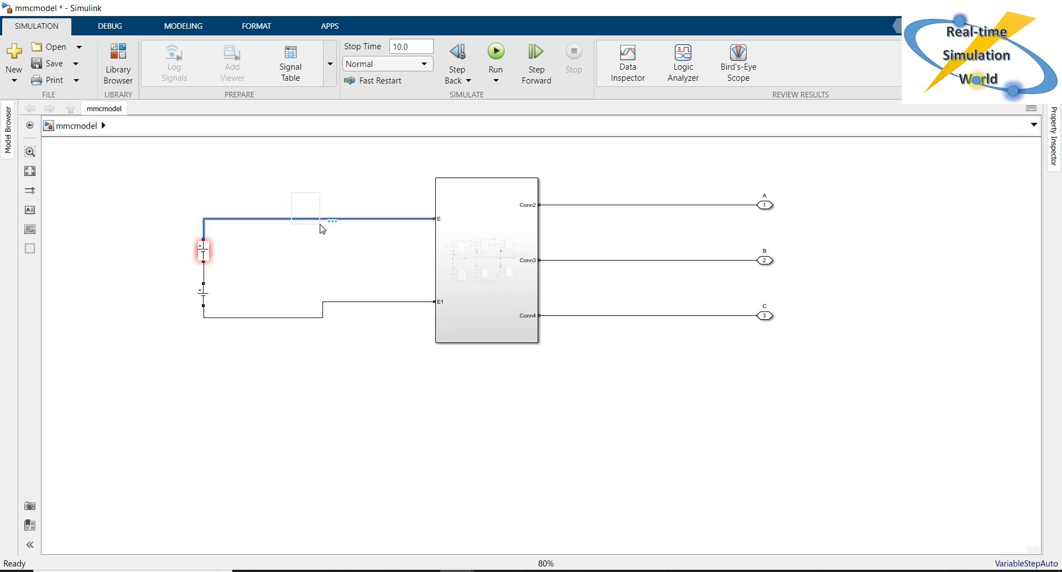
key("Delete")
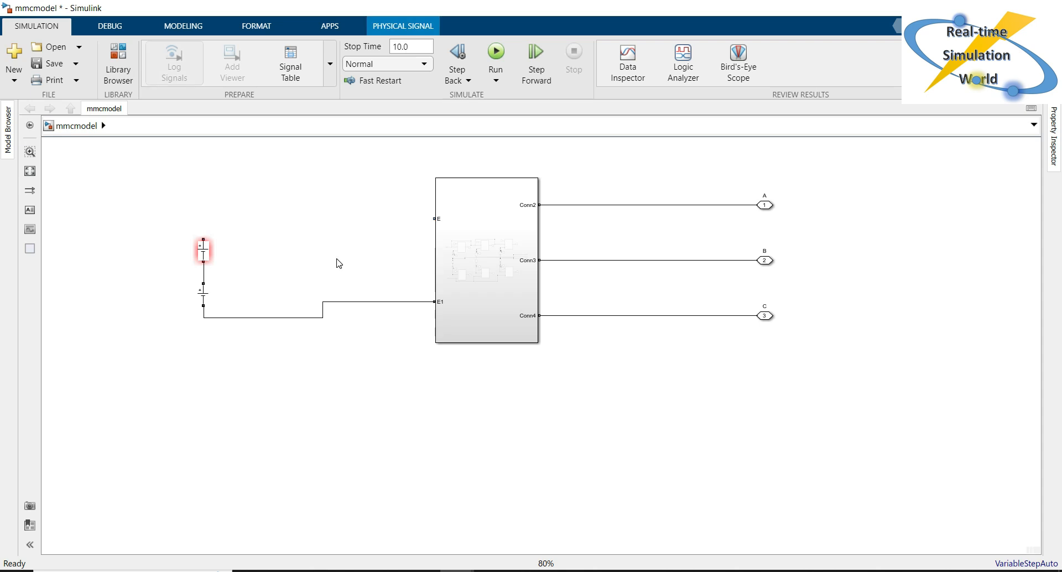
left_click(321, 238)
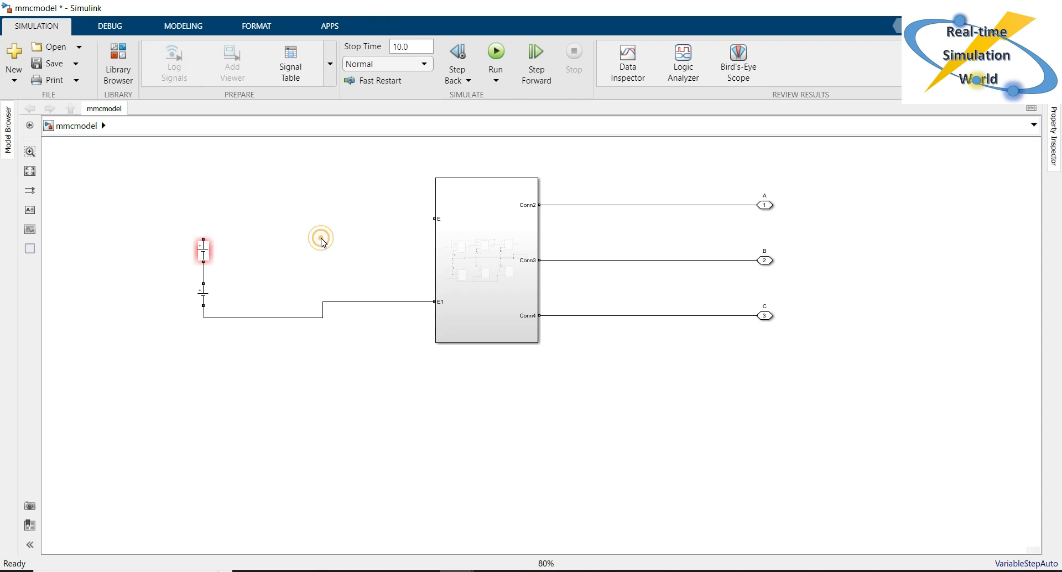
Find the Current Measurement block in the library and wire it between the upper voltage source and terminal E
left_click(136, 80)
left_click(421, 104)
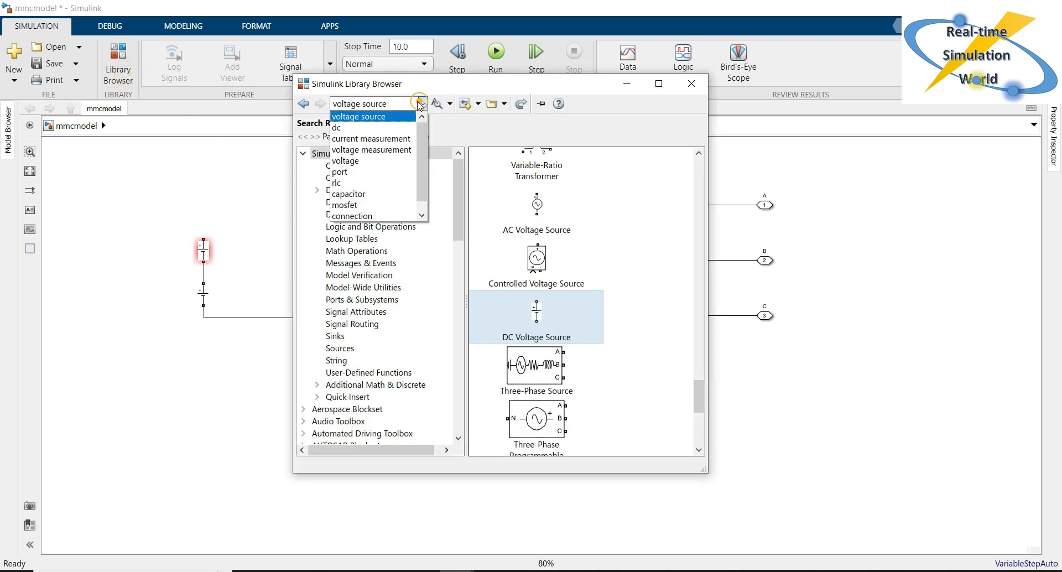
left_click(384, 139)
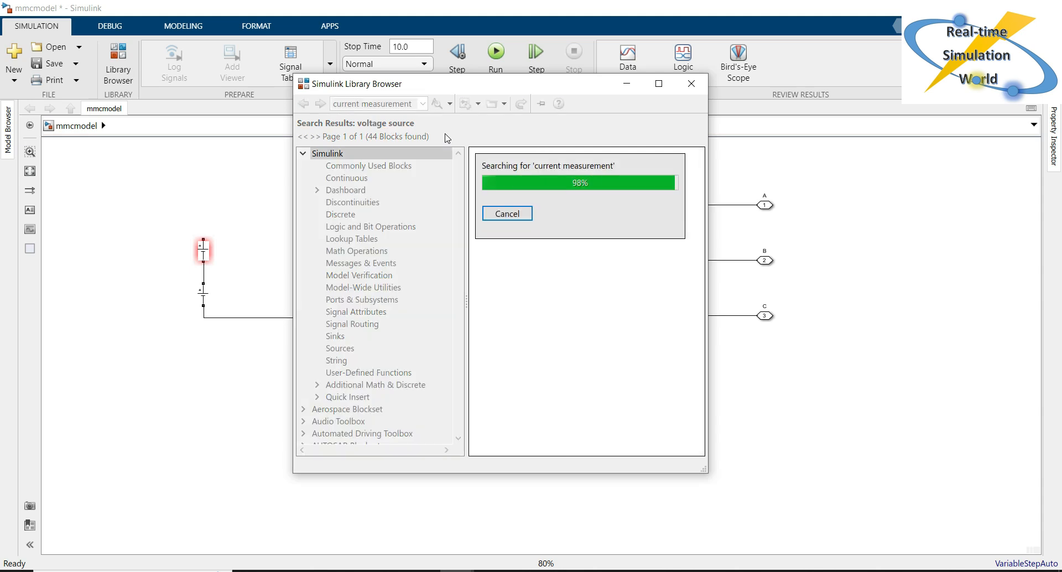
left_click_drag(496, 246, 261, 220)
left_click(257, 235)
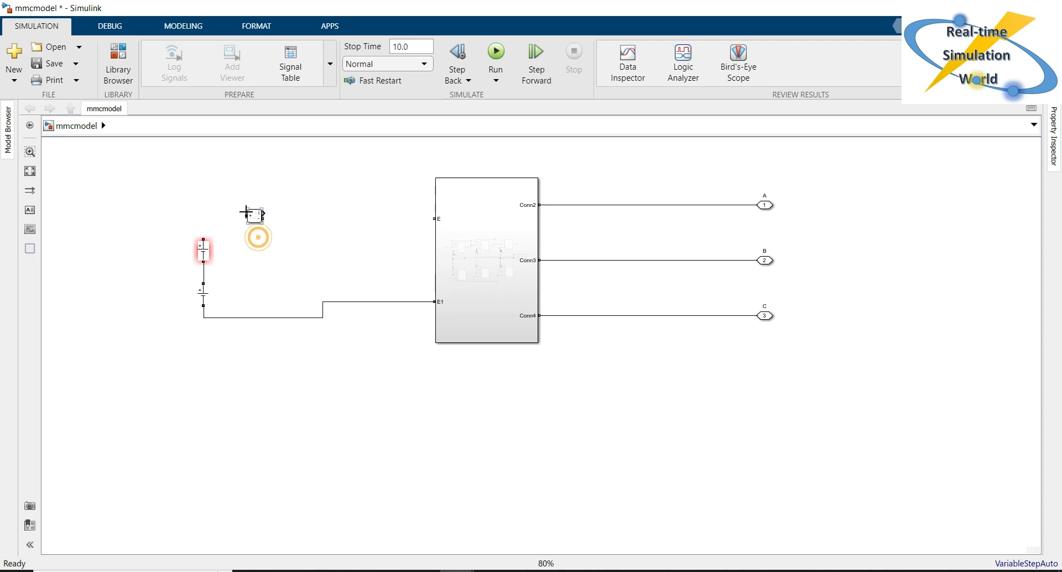
left_click(204, 238)
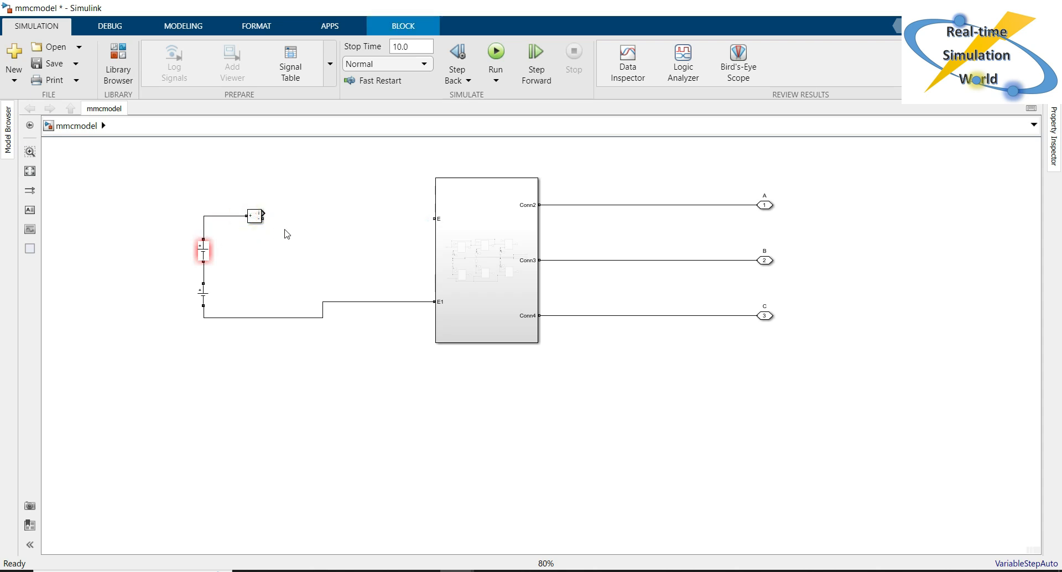
left_click_drag(269, 219, 430, 219)
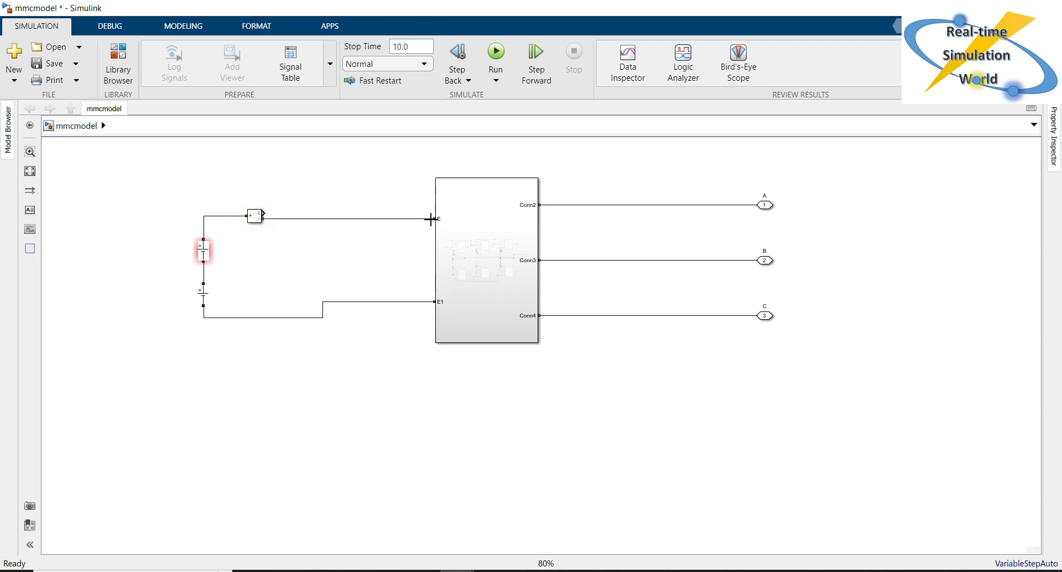
Add a Goto block above the current measurement, with the tag Idc and global visibility
left_click(342, 203)
double_click(326, 185)
type("goto")
key("Return")
double_click(326, 187)
double_click(406, 154)
type("Idc")
left_click(641, 154)
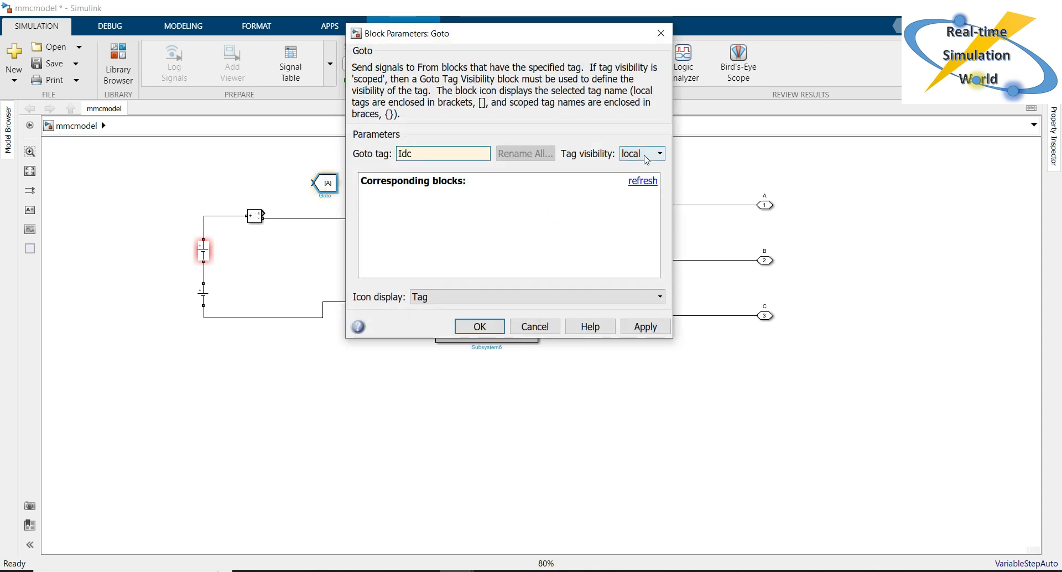
left_click(637, 189)
left_click(643, 325)
left_click(469, 329)
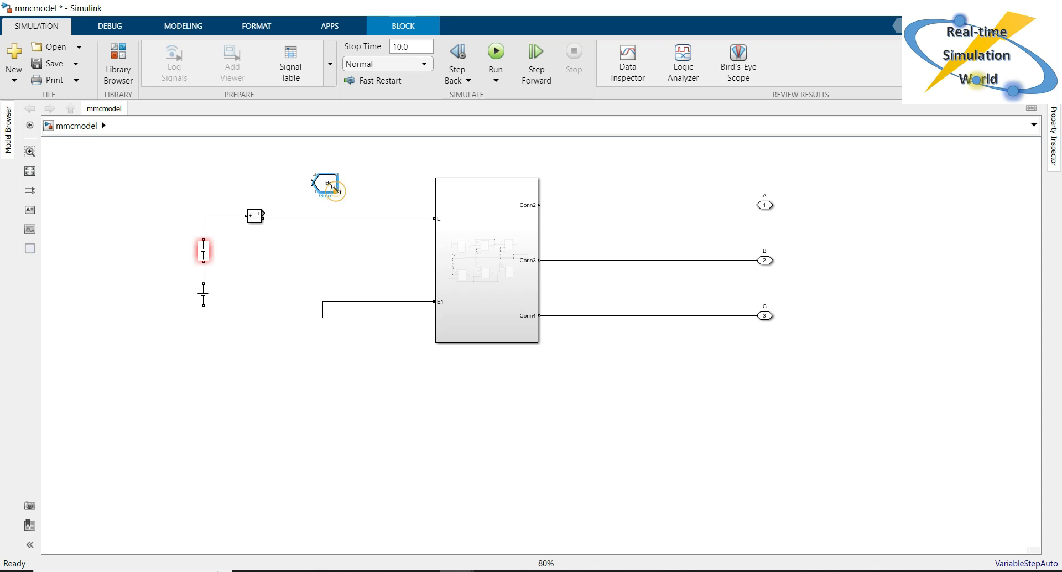
Connect the current measurement's signal output to the Idc Goto block
left_click_drag(309, 181, 263, 213)
left_click(340, 251)
left_click(362, 254)
left_click(375, 247)
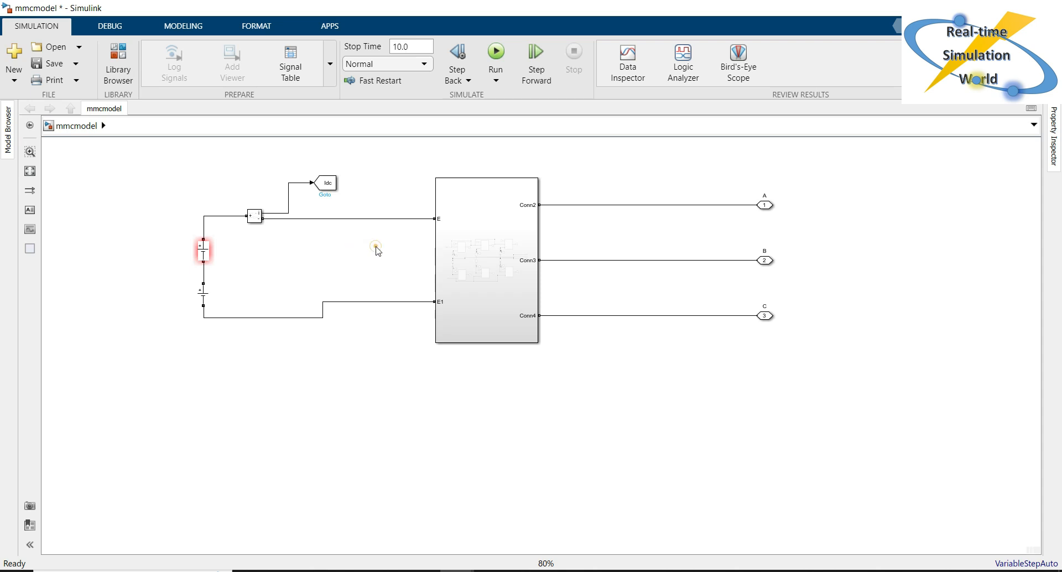
Search the block library for voltage measurement and try to place the Voltage Measurement block beside the DC sources
left_click(126, 61)
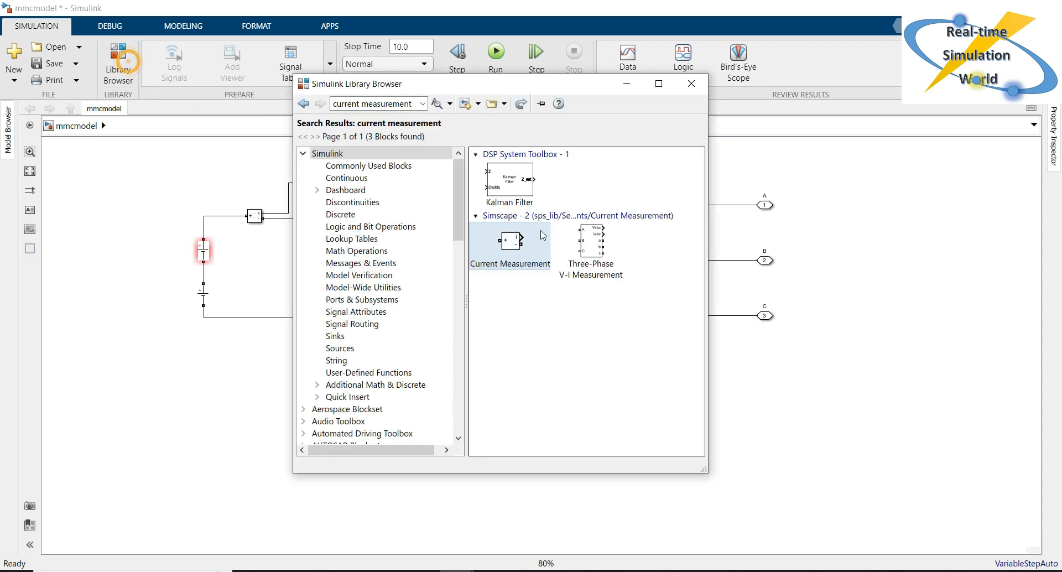
left_click(412, 102)
key("BackSpace")
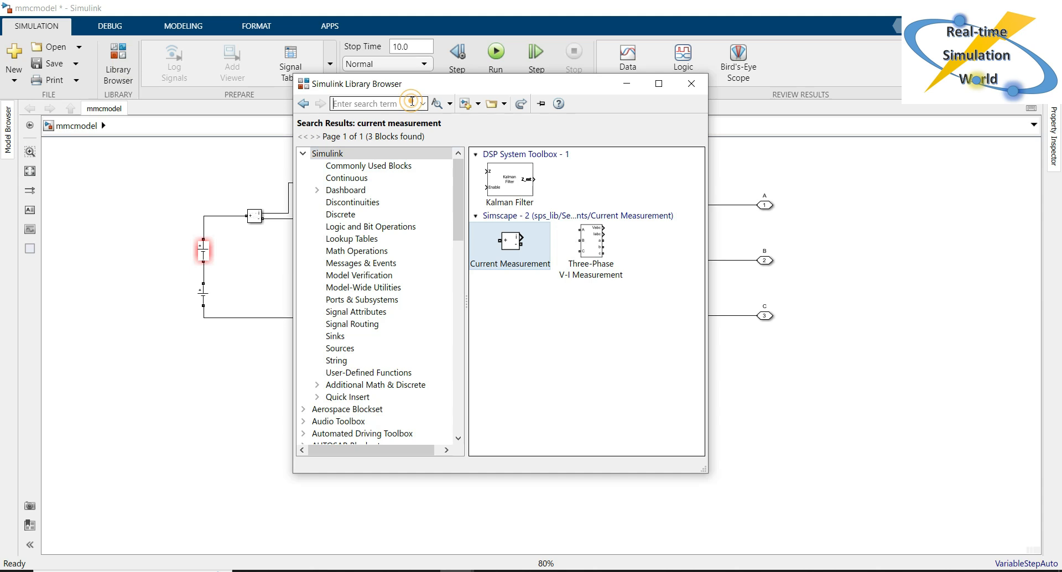
type("vol")
key("Down")
key("Down")
key("Return")
left_click(509, 180)
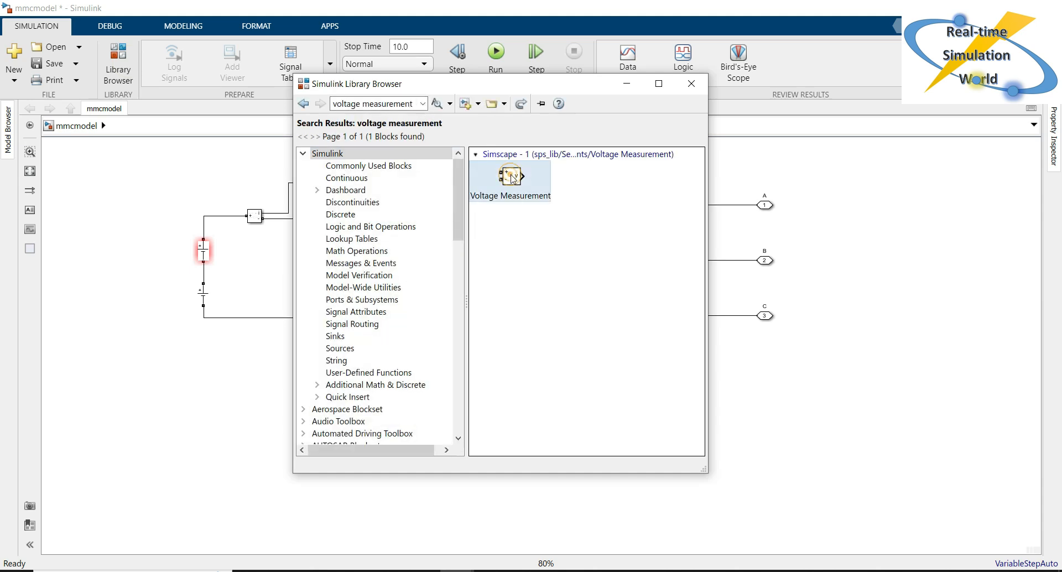
left_click(262, 273)
left_click(254, 271)
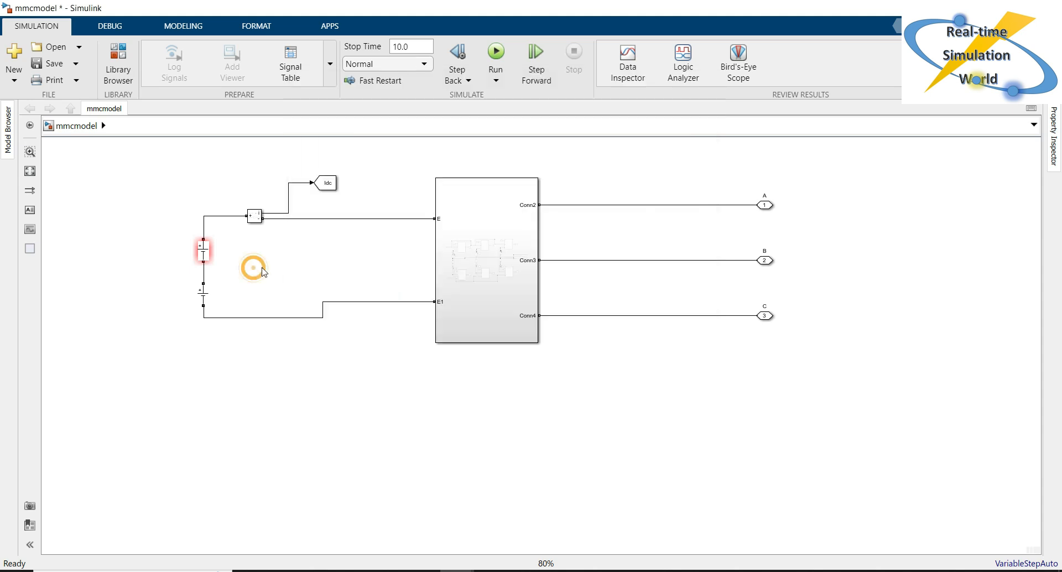
Add a Voltage Measurement block and connect it across the DC lines feeding terminals E and E1
left_click(131, 61)
left_click_drag(512, 184, 335, 219)
left_click(305, 260)
left_click_drag(347, 262, 334, 302)
Copy the Idc Goto block to the voltage measurement's output and set the copy's tag to Vdcs
left_click_drag(332, 188, 400, 269)
left_click(395, 261)
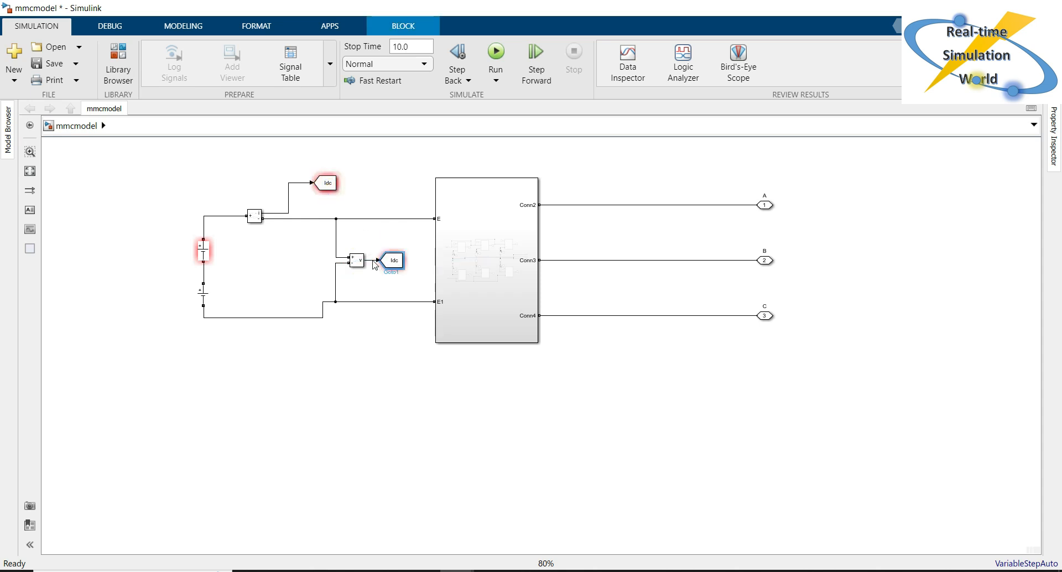
double_click(394, 261)
left_click(502, 226)
key("Delete")
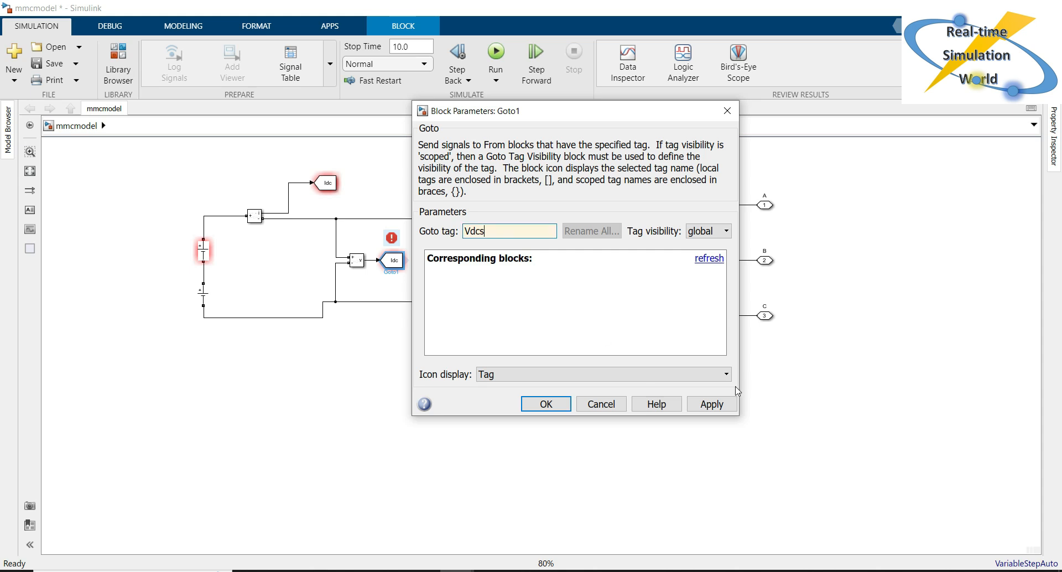
left_click(724, 408)
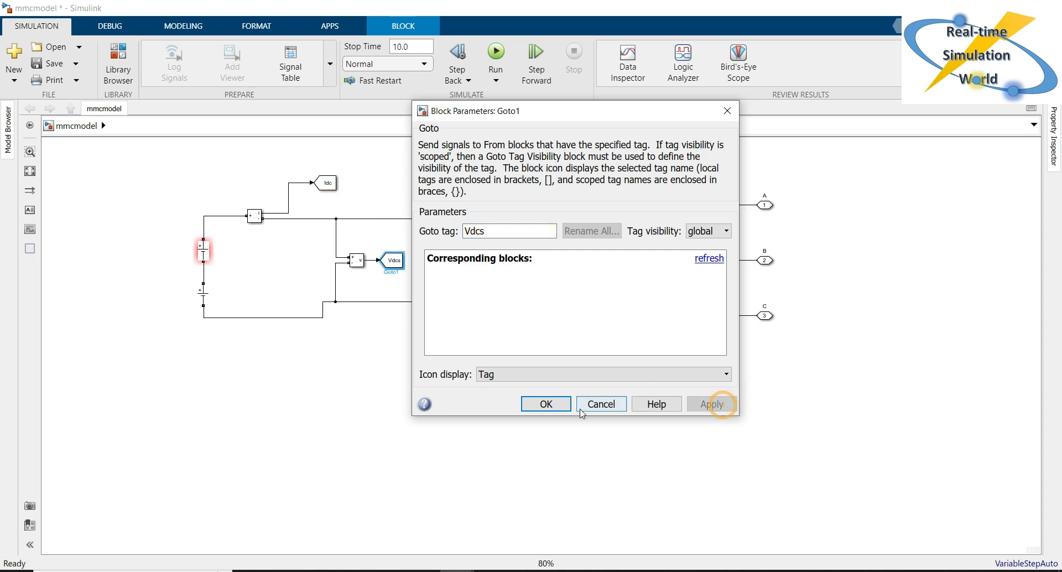
Confirm the Vdcs Goto settings and delete connection ports A, B and C with their lines from the converter subsystem
left_click(563, 400)
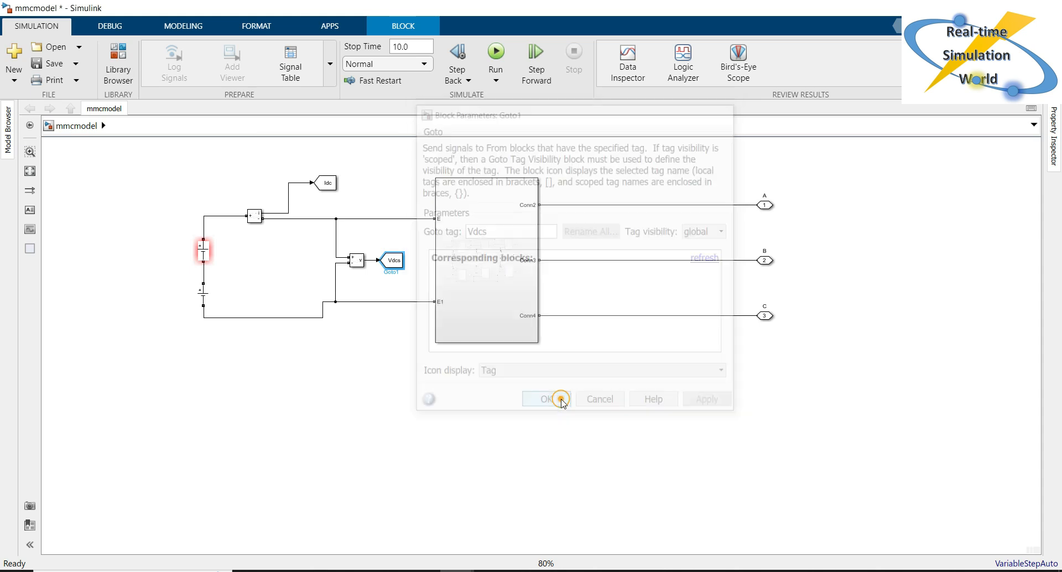
left_click(370, 381)
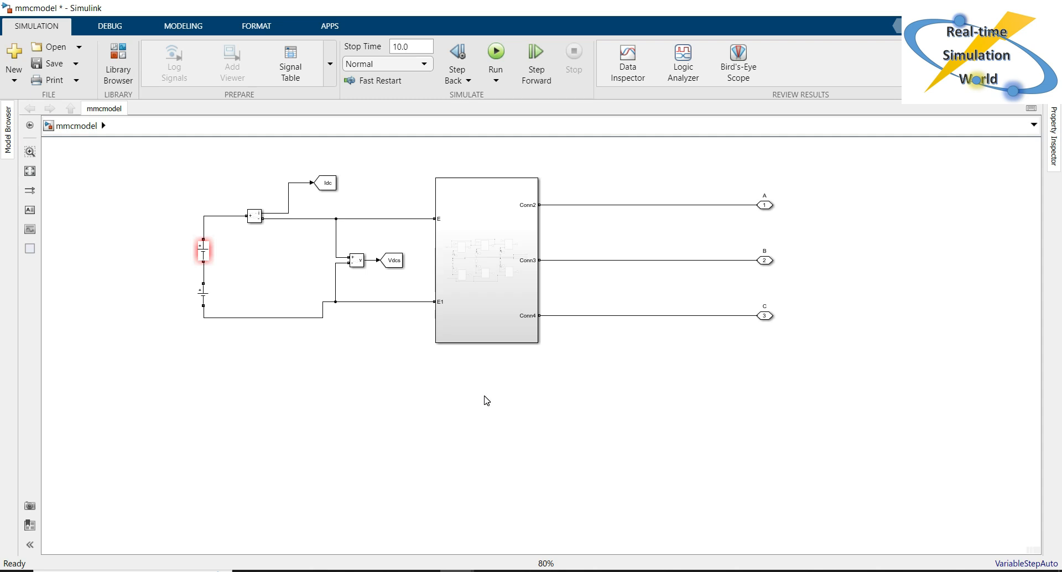
left_click_drag(735, 162, 794, 347)
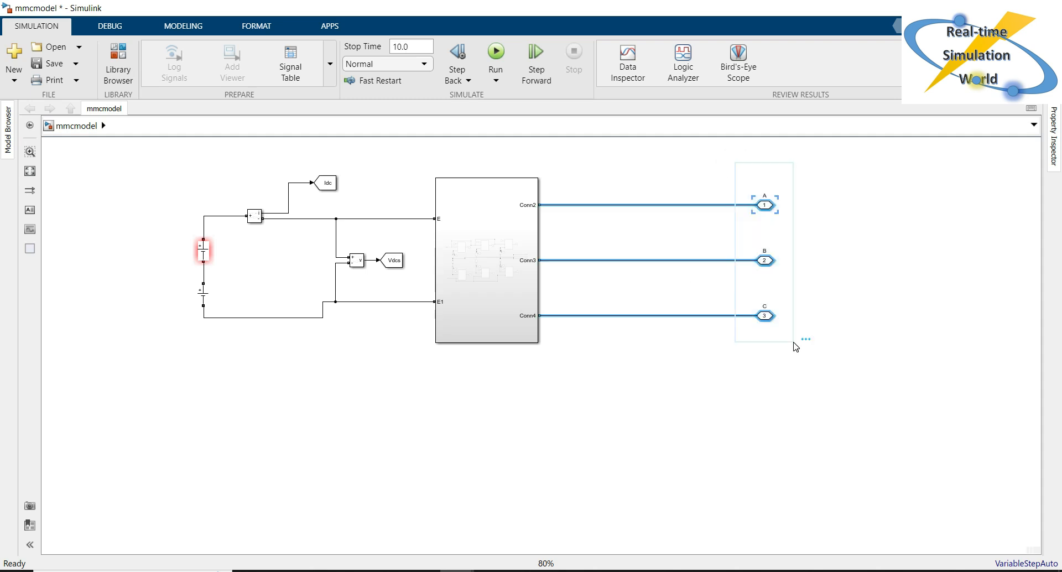
key("Delete")
left_click(640, 386)
Search the block library for rlc and place a Three-Phase Parallel RLC Branch block on the AC side of the converter
left_click(123, 72)
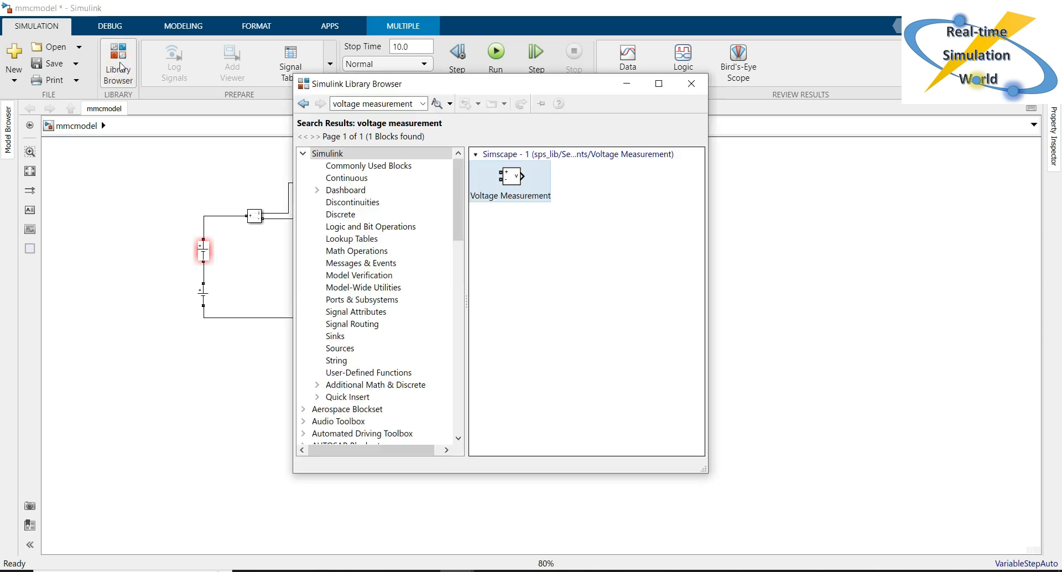
left_click(360, 156)
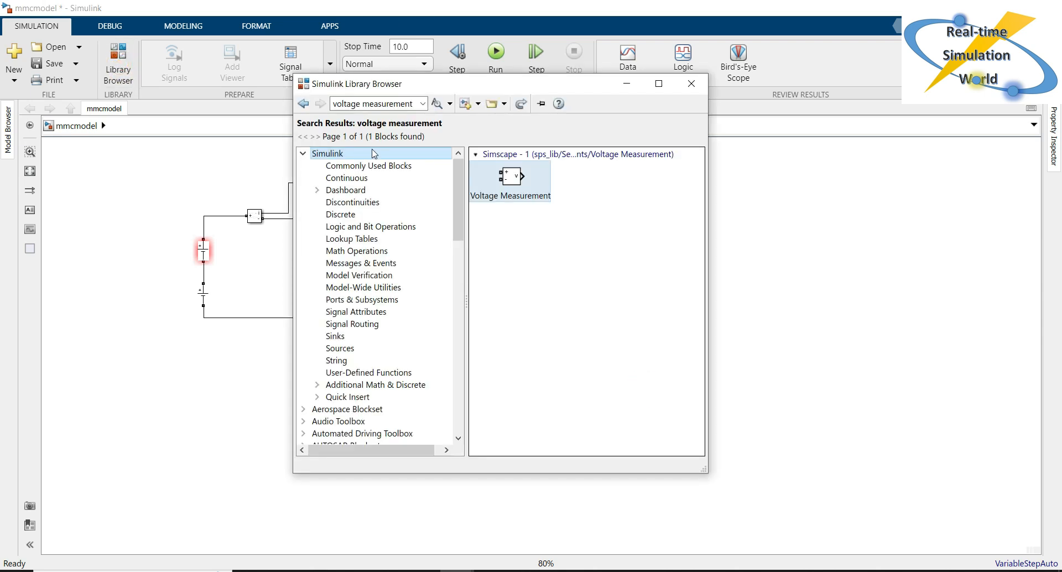
left_click(408, 103)
key("BackSpace")
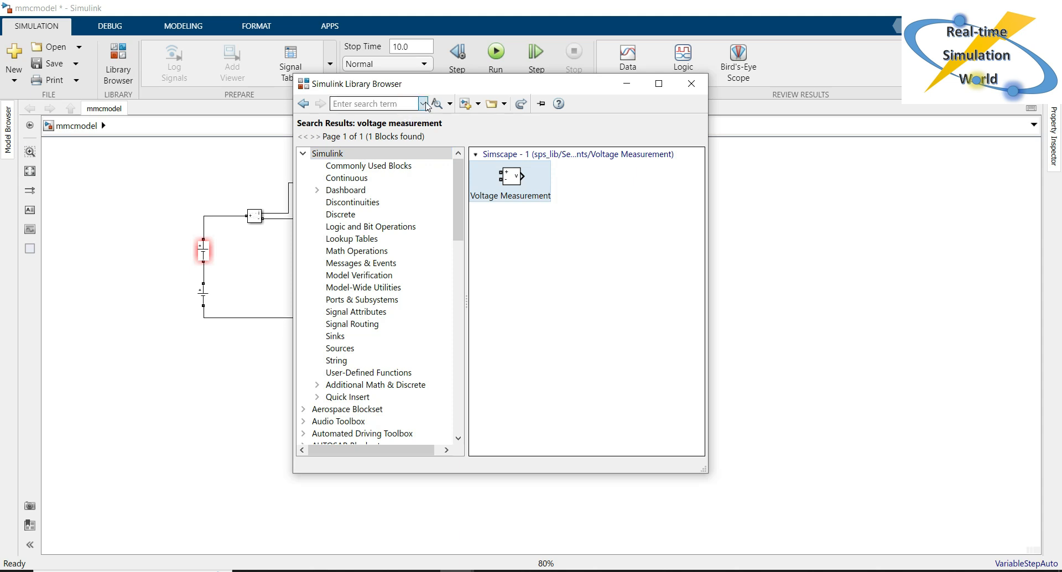
left_click(422, 104)
left_click(380, 182)
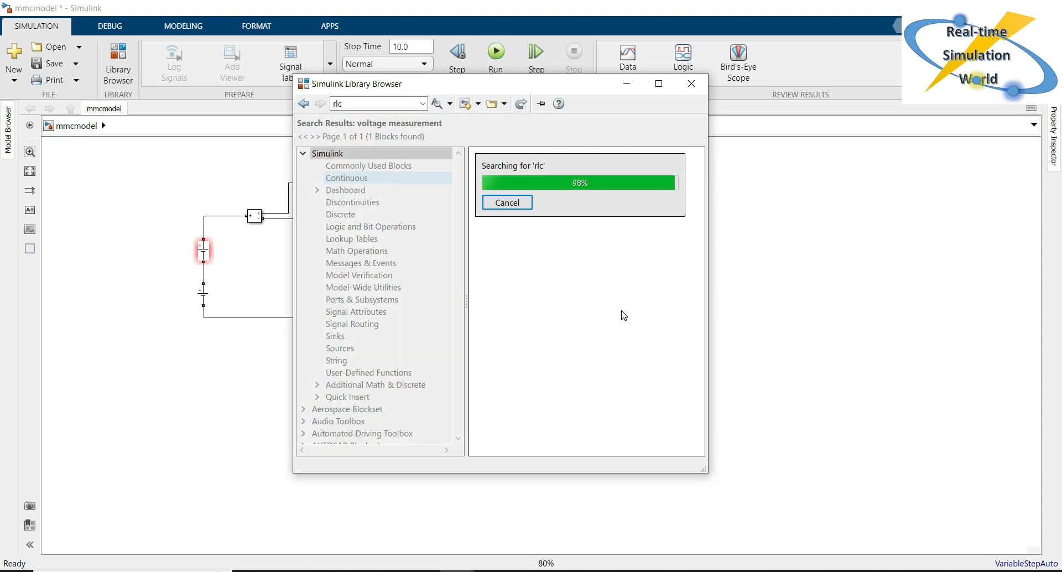
left_click_drag(699, 216, 695, 362)
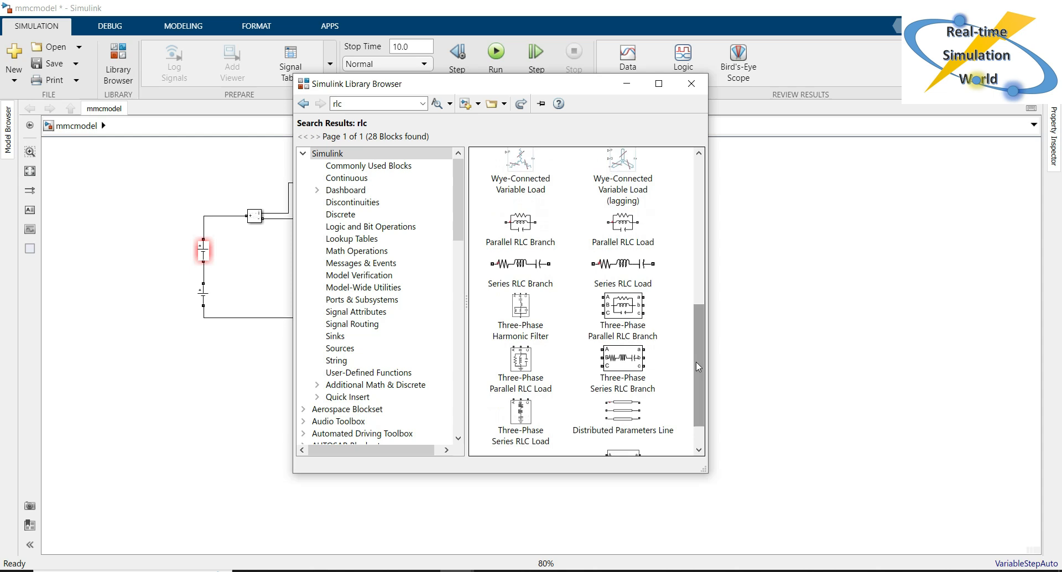
left_click(634, 313)
left_click_drag(634, 313, 708, 255)
left_click(790, 351)
left_click(776, 303)
Set the three-phase branch type to R with a resistance of 3e-3 ohms
double_click(708, 256)
left_click(824, 199)
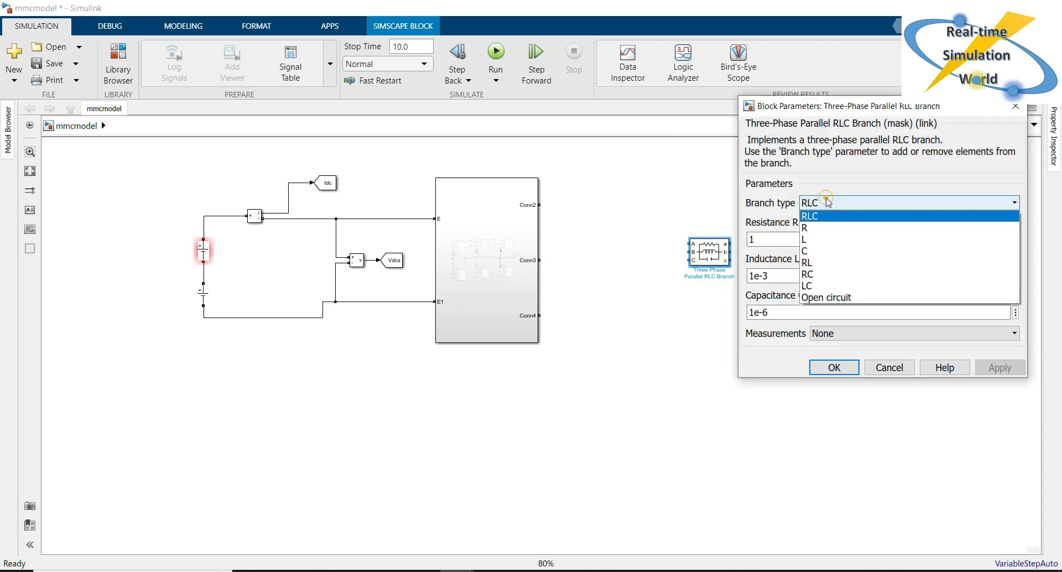
left_click(827, 234)
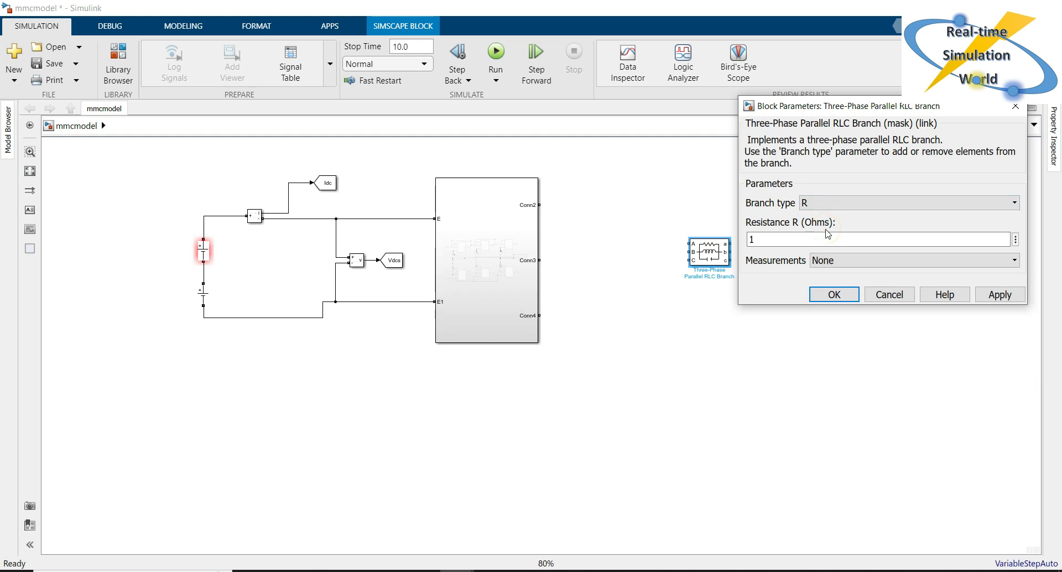
double_click(801, 242)
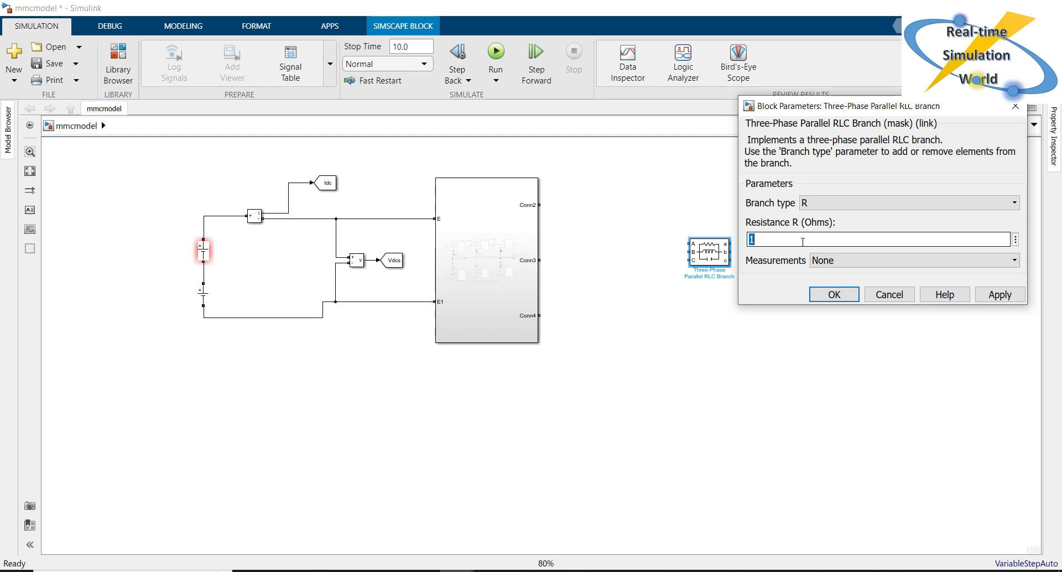
type("3e-3")
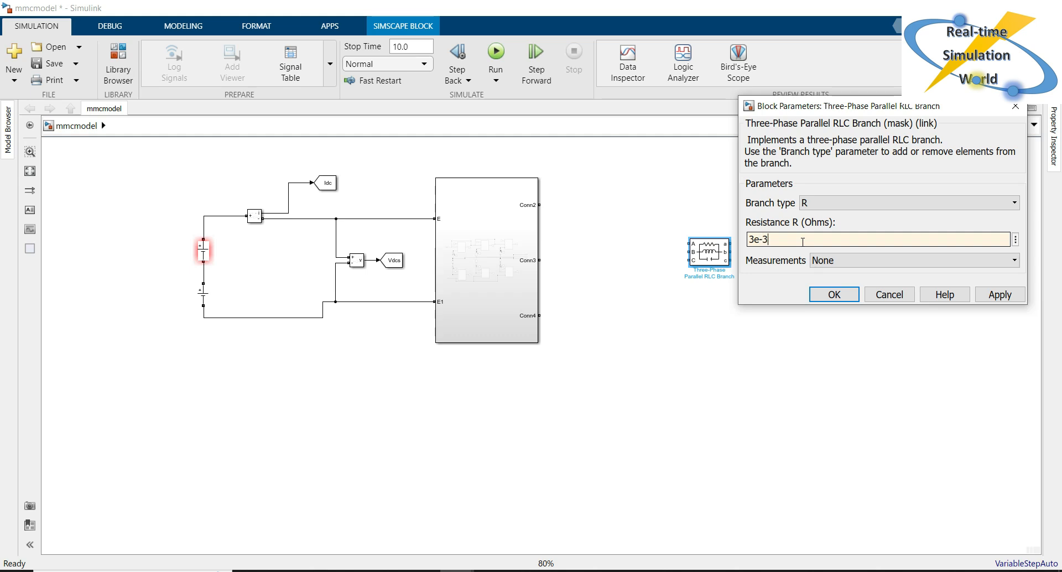
left_click(982, 300)
left_click(832, 294)
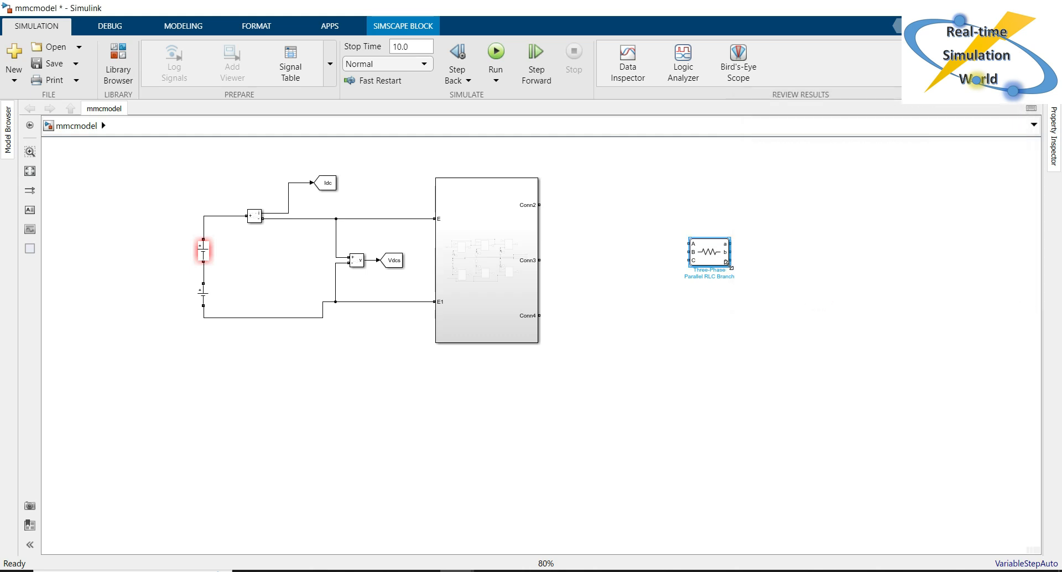
Enlarge the resistor branch in line with Conn3 and connect a copy of it in series on all three phases
left_click_drag(728, 263, 797, 294)
mouse_move(725, 261)
left_mouse_down()
mouse_move(682, 255)
mouse_move(733, 253)
left_mouse_up()
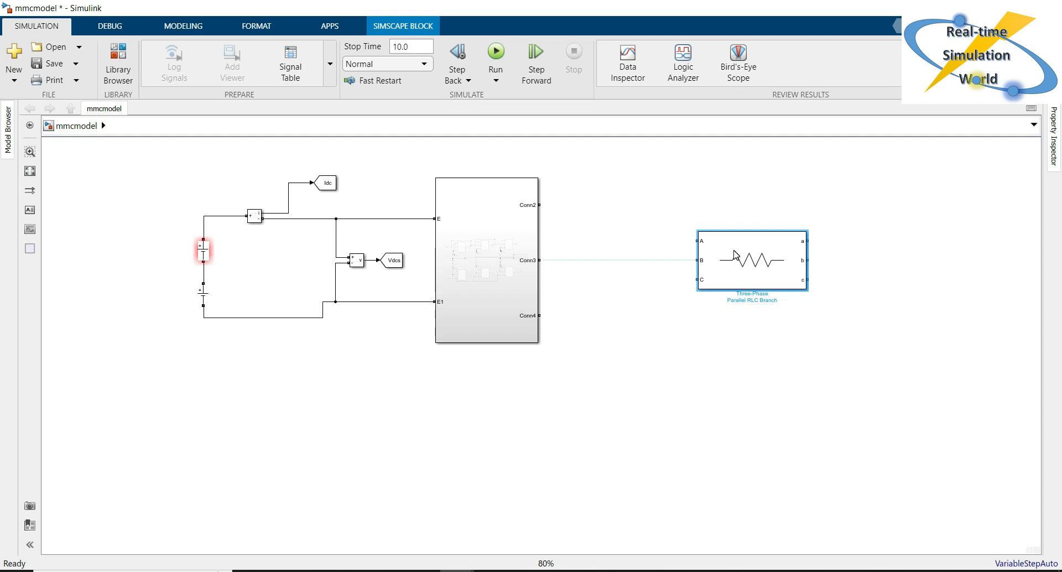
left_click_drag(755, 261, 909, 259)
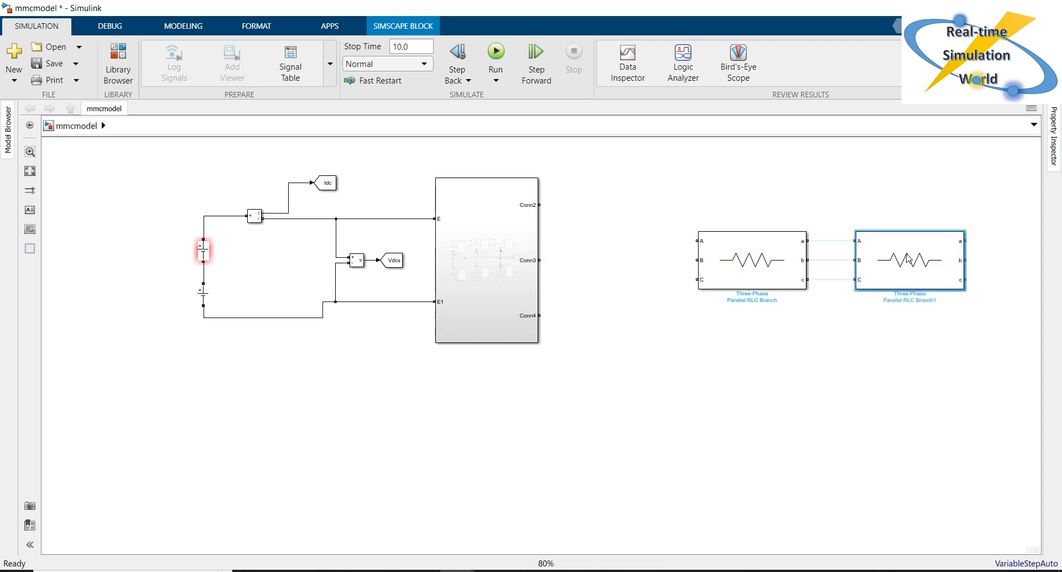
left_click(883, 311)
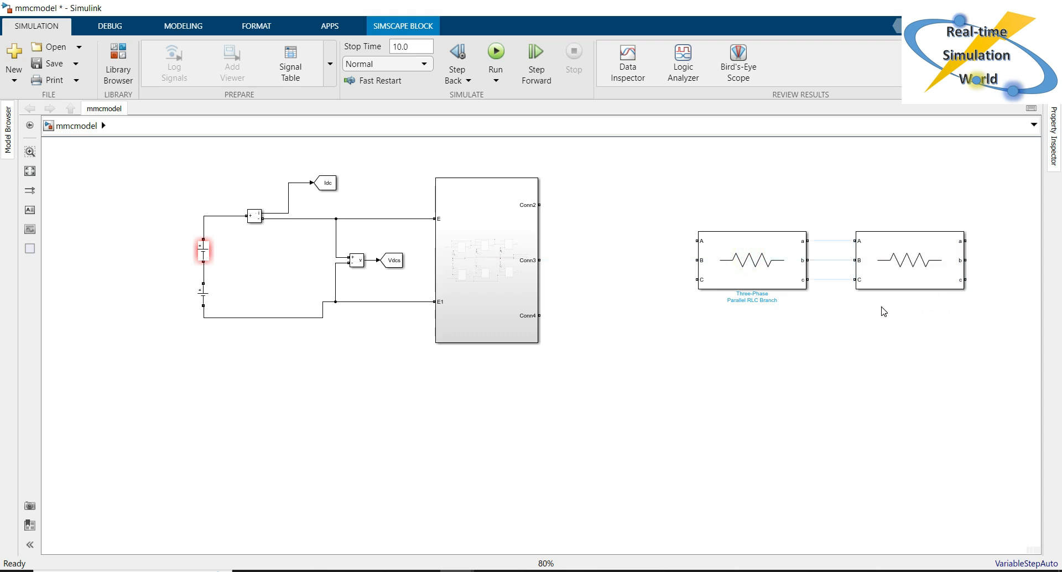
left_click(839, 242)
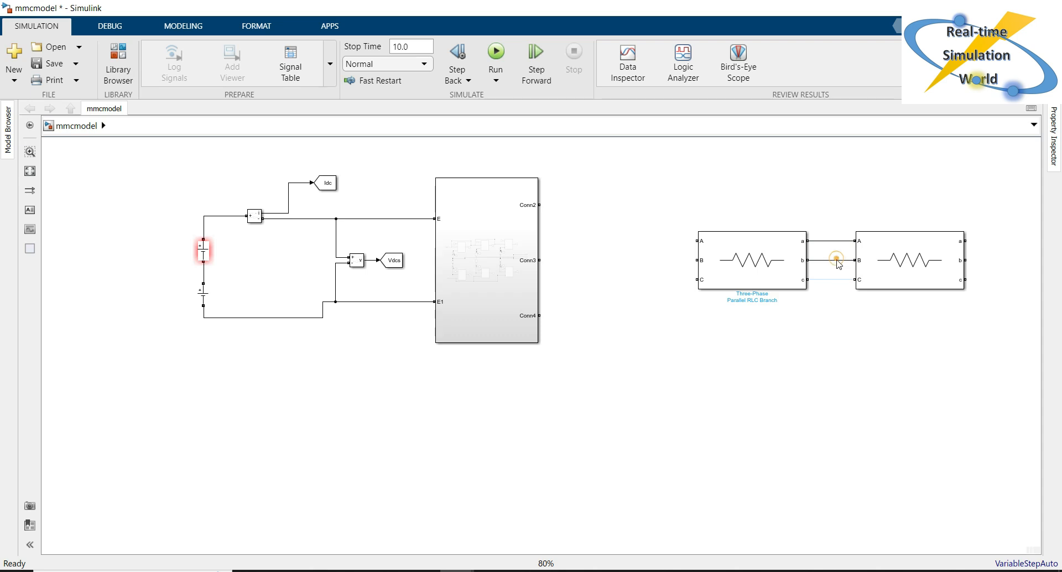
left_click(840, 279)
Change the copied three-phase branch to type L and edit its inductance value
double_click(905, 274)
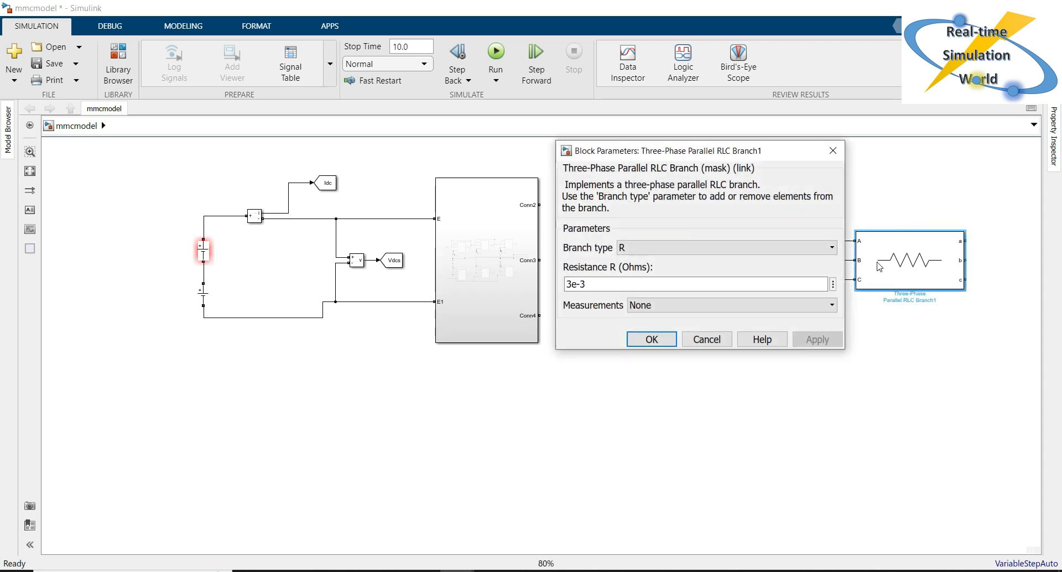
left_click(723, 247)
left_click(672, 285)
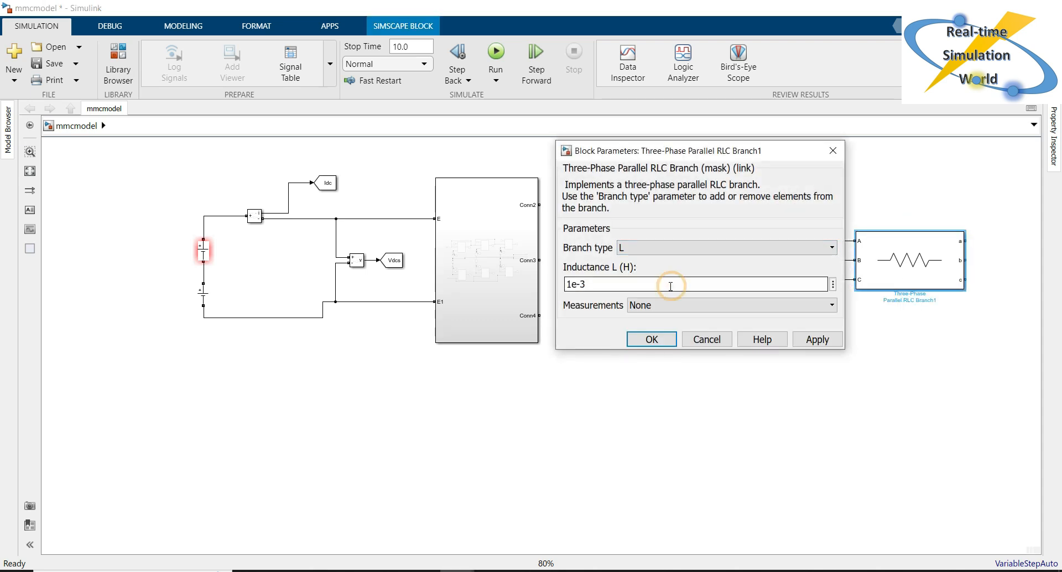
left_click(630, 286)
key("Left")
key("Left")
key("Left")
key("BackSpace")
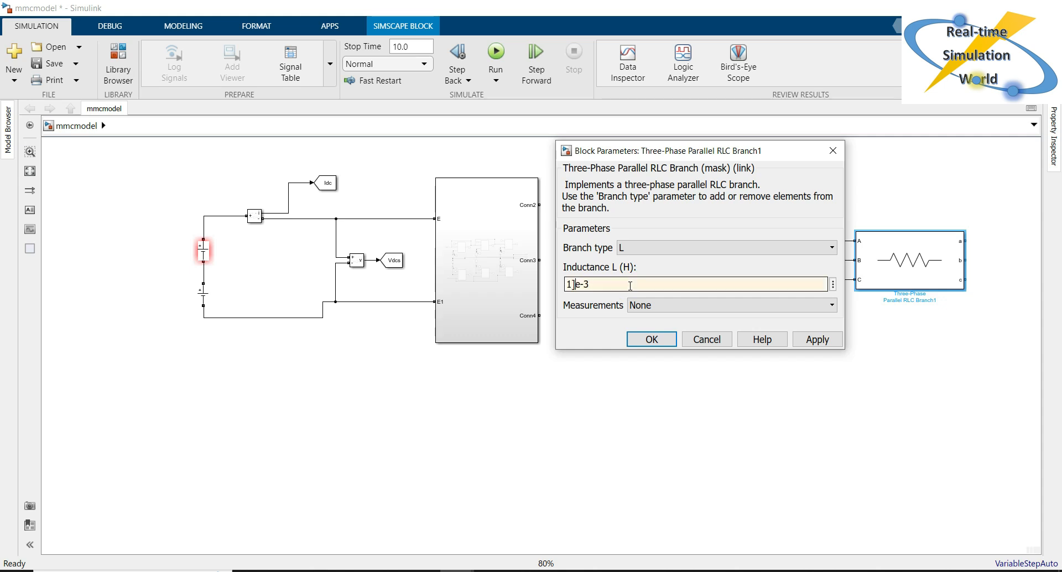
type("3")
left_click(648, 336)
left_click(767, 369)
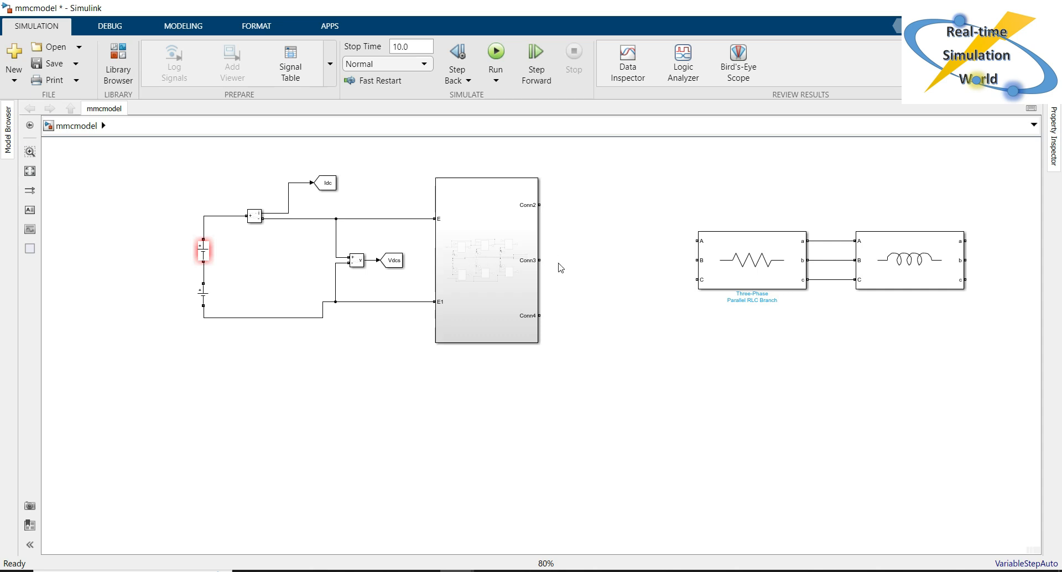
Copy the DC-side Current Measurement block to the converter's AC side, one copy each for Conn2, Conn3 and Conn4
left_click_drag(252, 217, 596, 213)
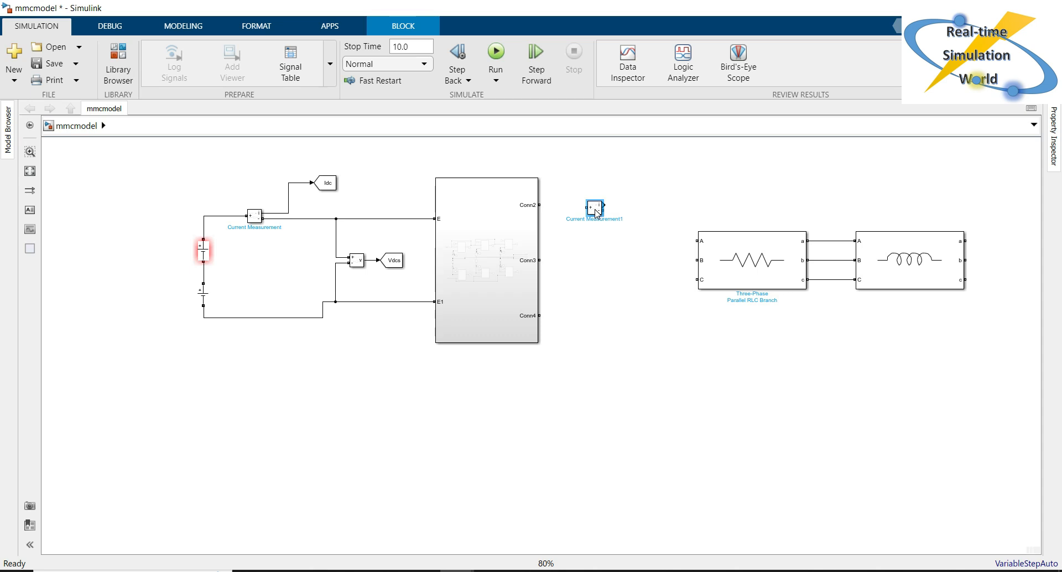
left_click_drag(596, 219, 596, 314)
left_click(584, 360)
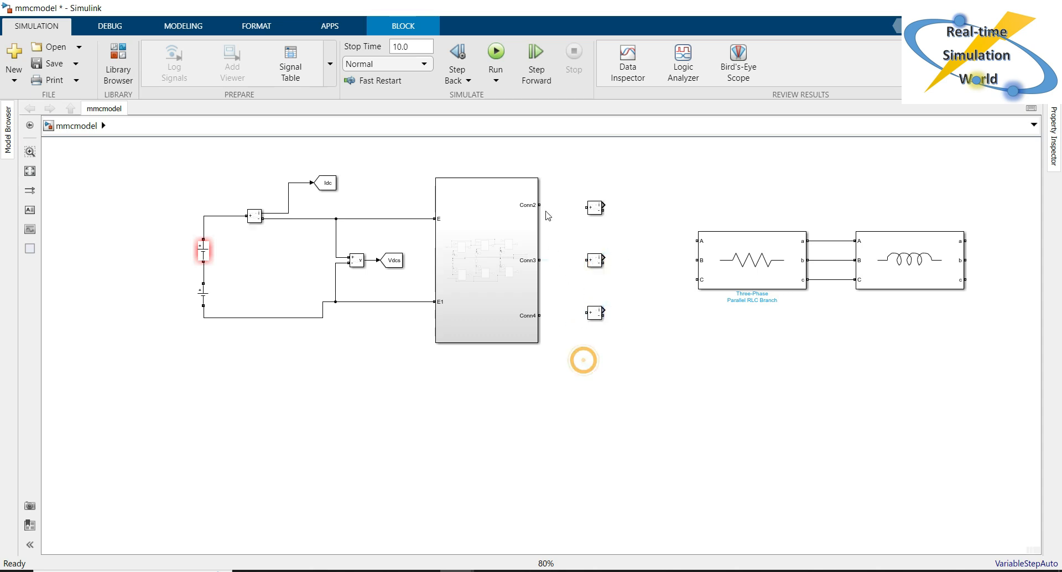
Connect Conn2, Conn3 and Conn4 to the positive inputs of their respective current measurements
left_click_drag(541, 206, 587, 208)
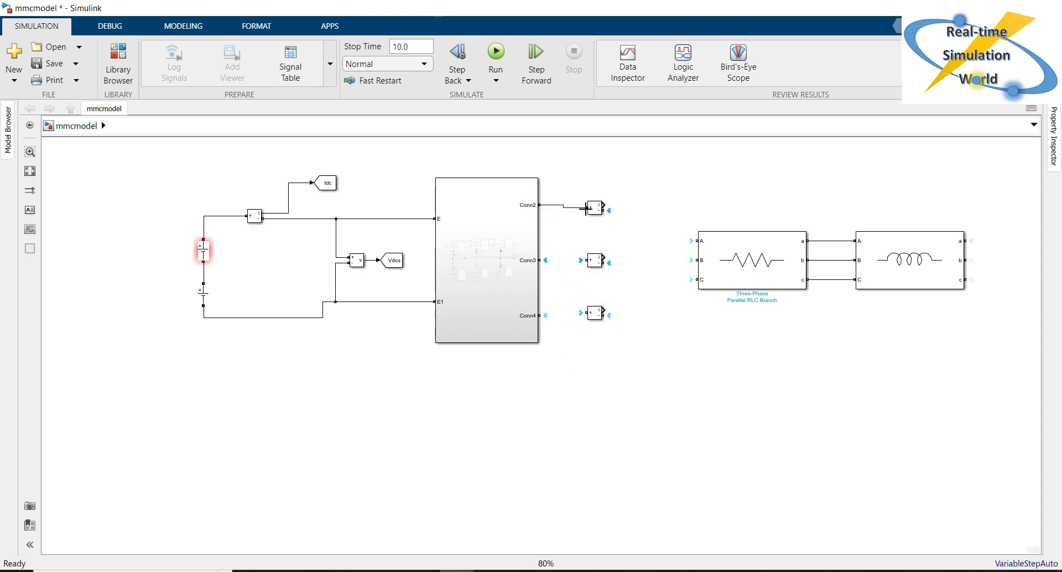
left_click_drag(541, 259, 542, 262)
left_click(562, 264)
left_click_drag(540, 260, 587, 259)
left_click(587, 311)
left_click_drag(587, 311, 540, 316)
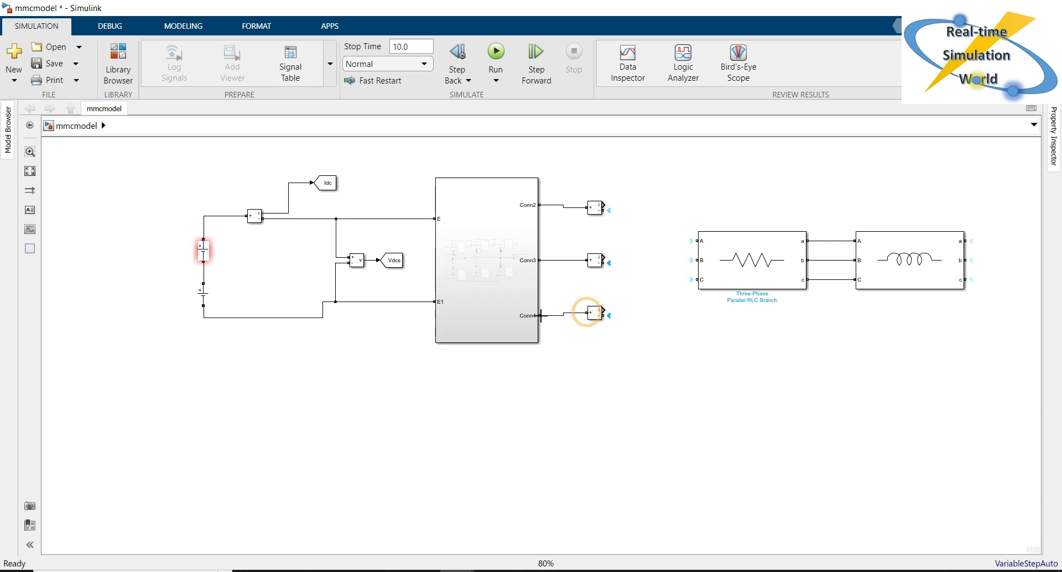
left_click_drag(569, 184, 617, 360)
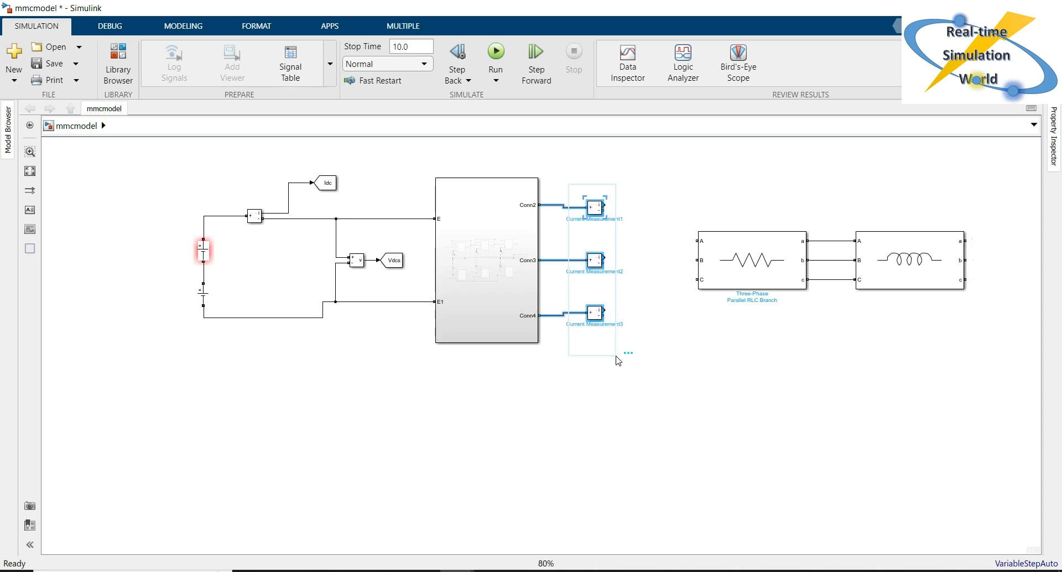
left_click(621, 428)
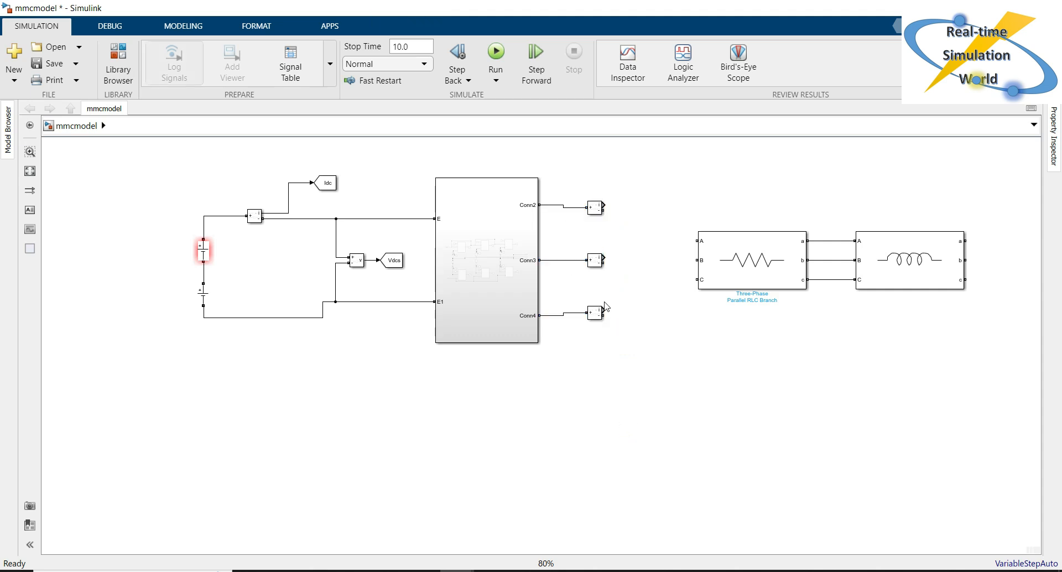
left_click_drag(573, 172, 623, 360)
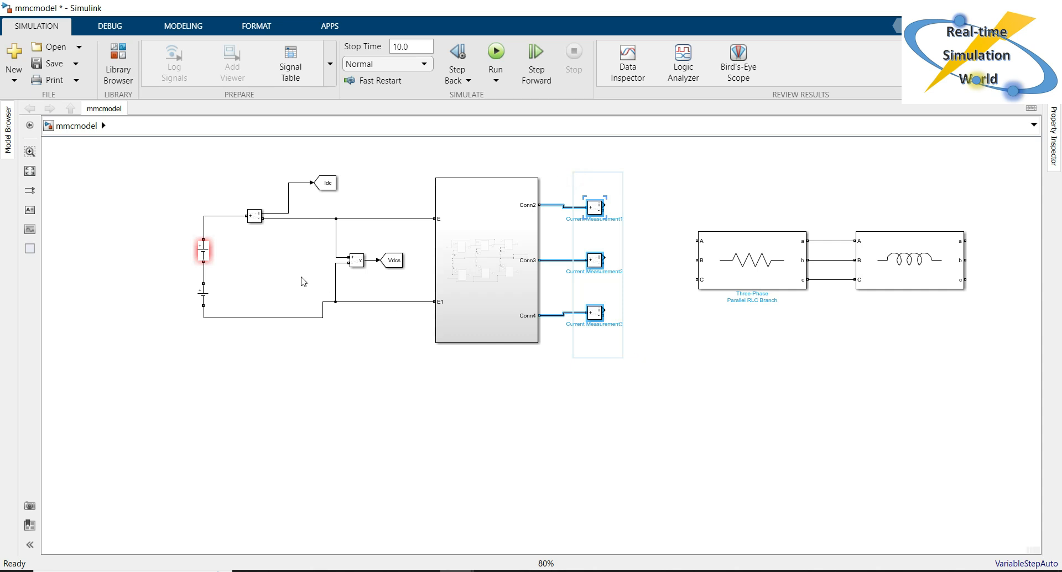
left_click(269, 241)
left_click_drag(307, 244, 416, 285)
left_click(430, 411)
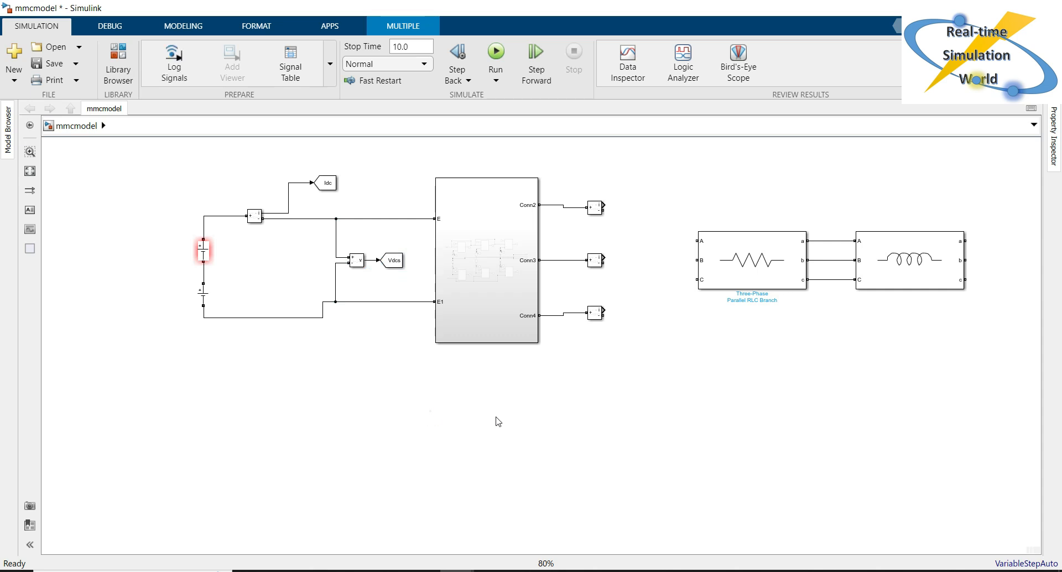
mouse_move(565, 184)
left_mouse_down()
mouse_move(593, 253)
mouse_move(617, 380)
left_mouse_up()
left_click(654, 461)
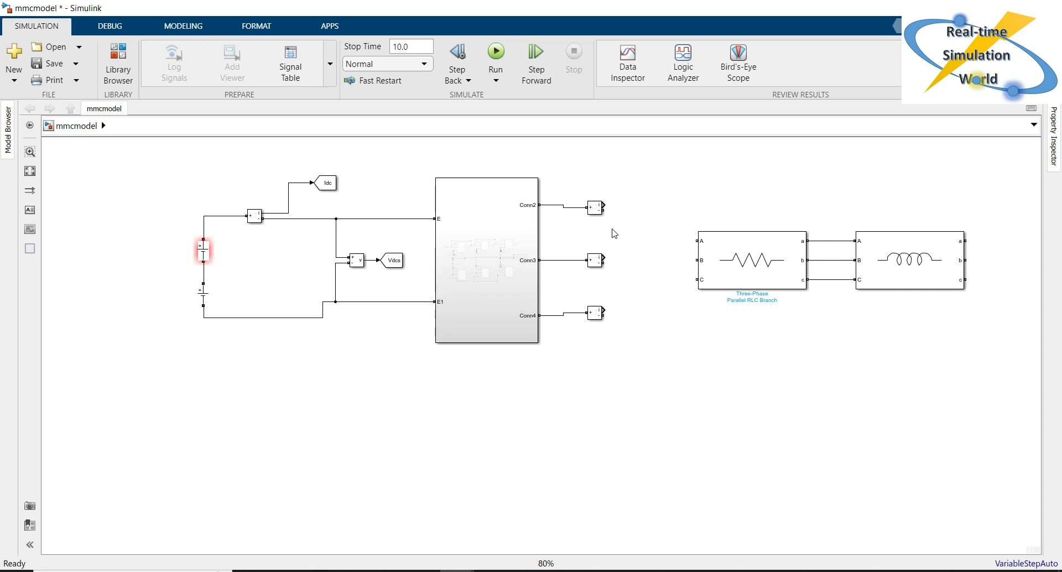
Wire the three current measurements to inputs A, B and C of the resistor branch and move both branches farther from the converter
left_click_drag(603, 208, 697, 240)
left_click_drag(608, 260, 605, 315)
left_click(641, 365)
left_click_drag(730, 205, 935, 314)
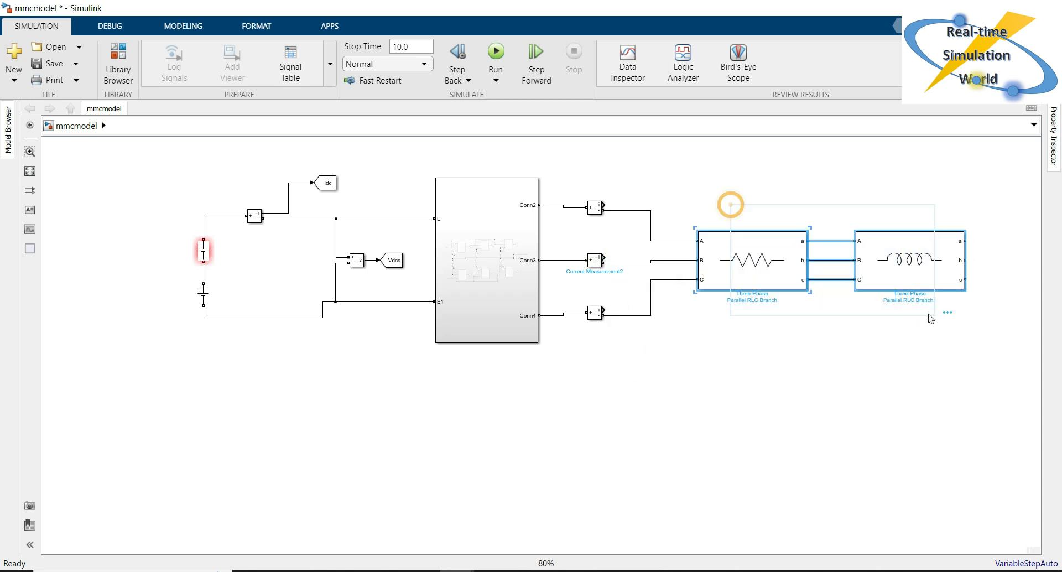
left_click_drag(736, 247, 791, 244)
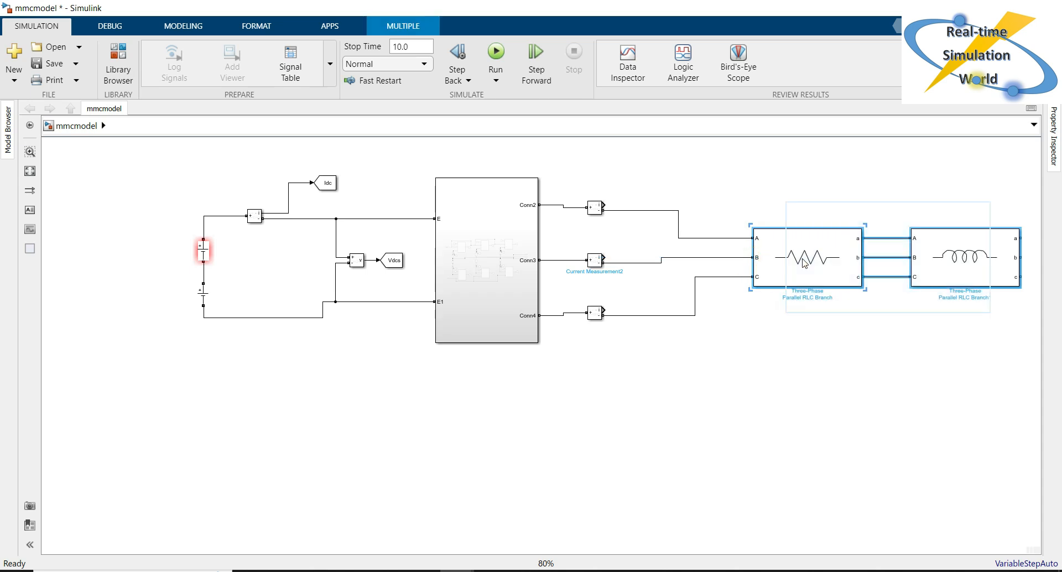
left_click(739, 379)
left_click(653, 381)
Place three copies of the Voltage Measurement block in a column below the AC lines
left_click(360, 263)
left_click_drag(359, 263, 662, 408)
left_click(670, 379)
left_click(662, 351)
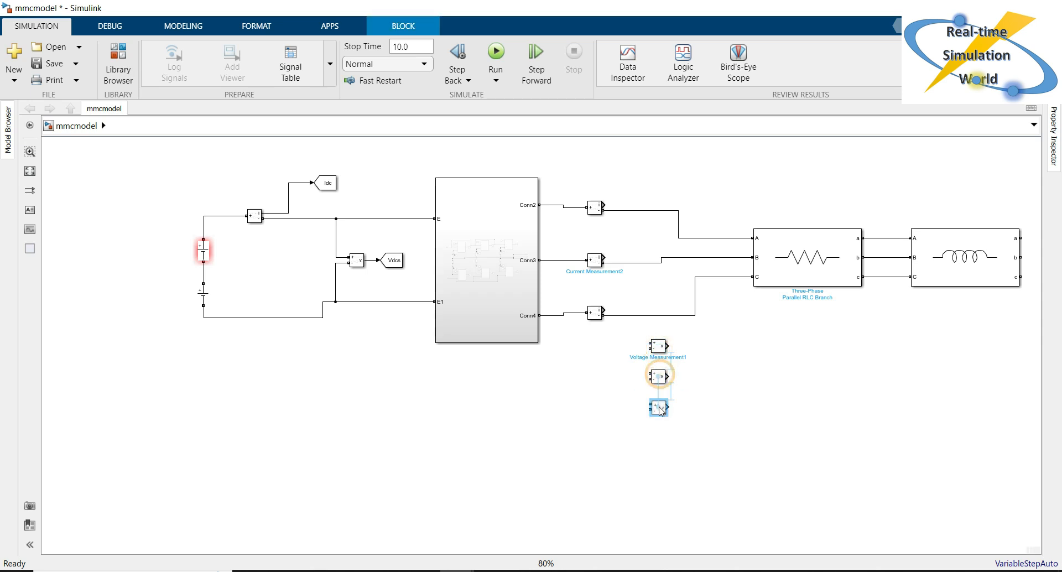
left_click(711, 507)
Wire the three voltage measurements line-to-line across the converter's AC outputs: Conn2–Conn3, Conn3–Conn4 and Conn2–Conn4
left_click_drag(647, 343, 647, 204)
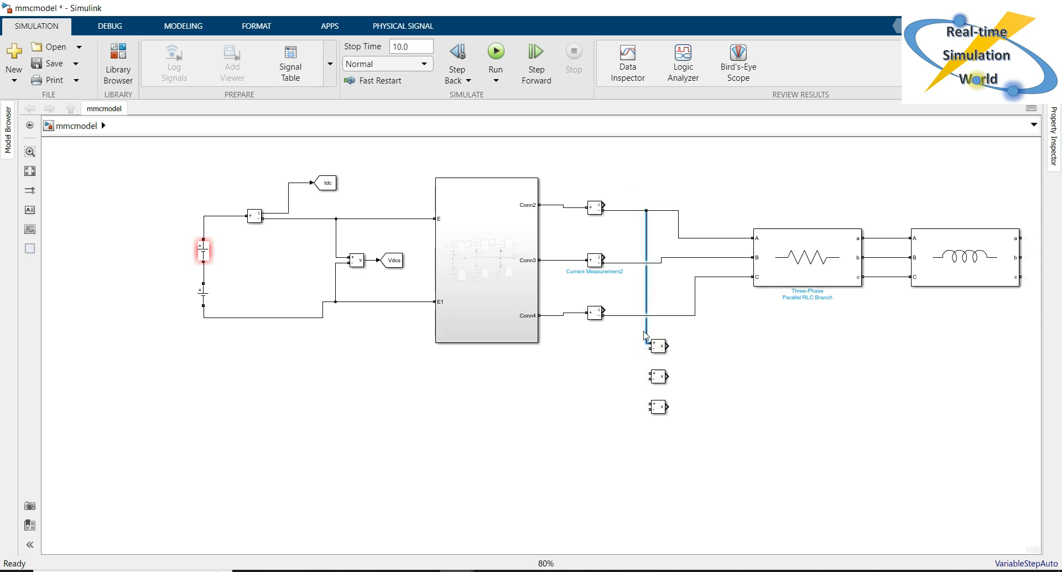
left_click_drag(648, 348, 642, 264)
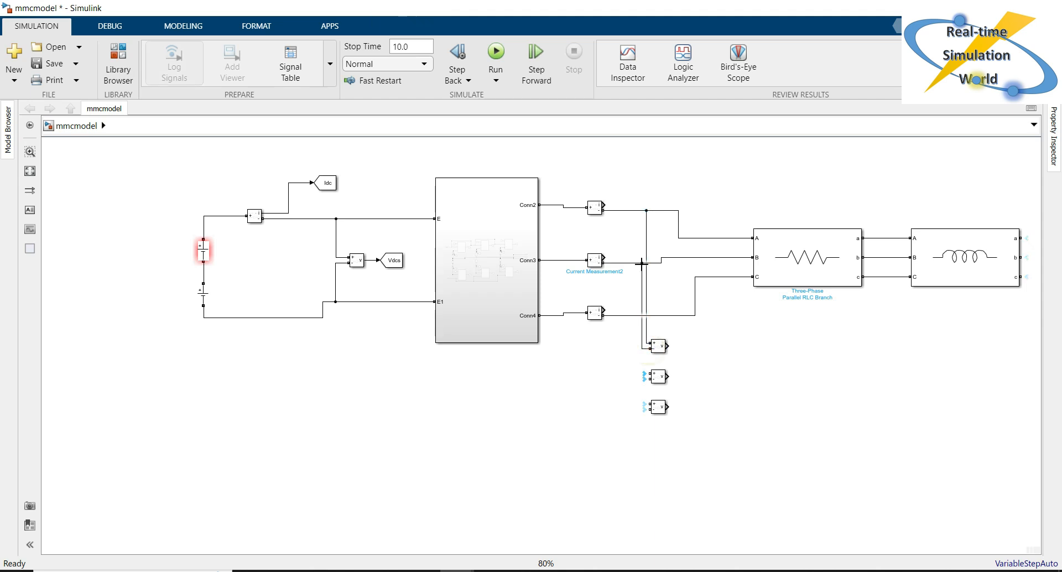
left_click_drag(648, 373, 633, 264)
left_click_drag(648, 379, 629, 315)
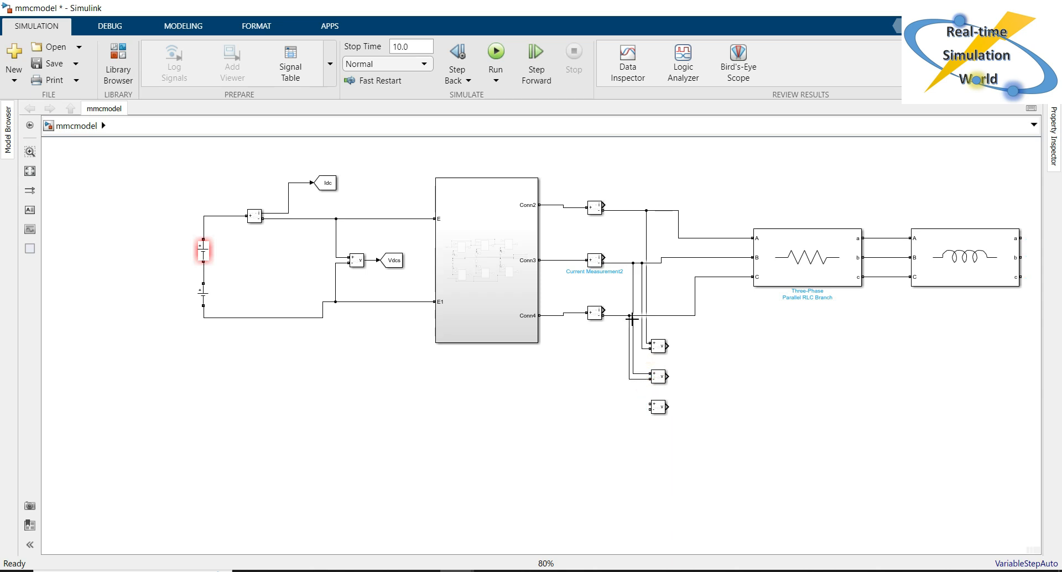
left_click(662, 413)
left_click(626, 399)
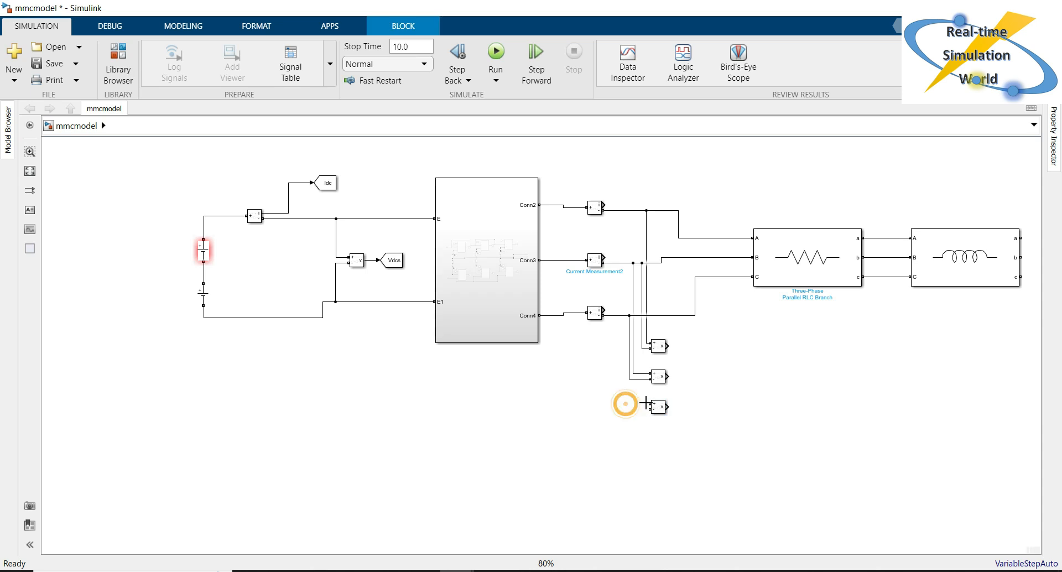
left_click_drag(651, 404, 625, 210)
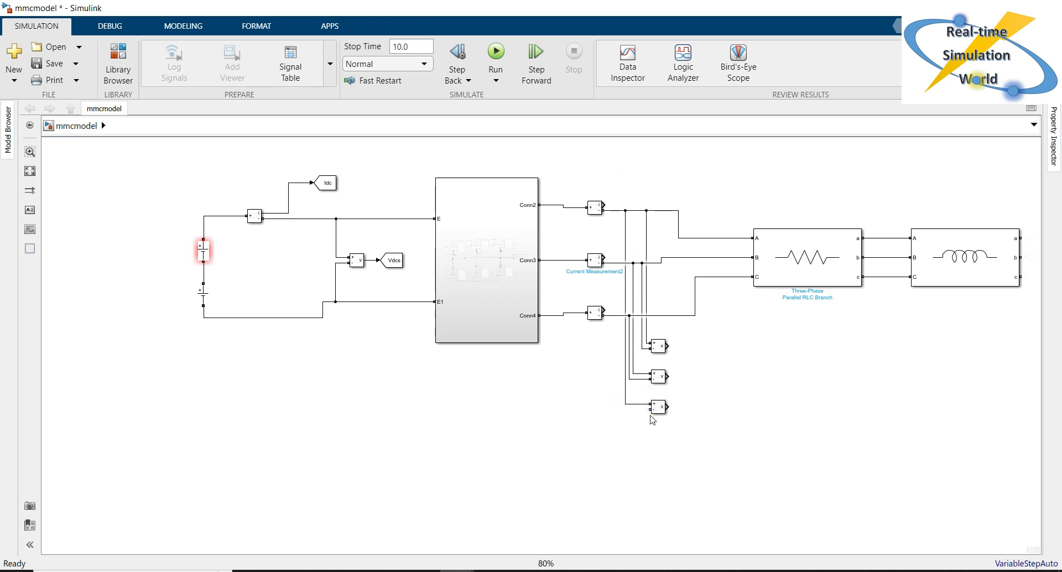
left_click_drag(650, 410, 620, 317)
Add a tall Mux with 3 inputs beside the line-to-line voltage measurements and wire their outputs into it
left_click(680, 356)
double_click(710, 376)
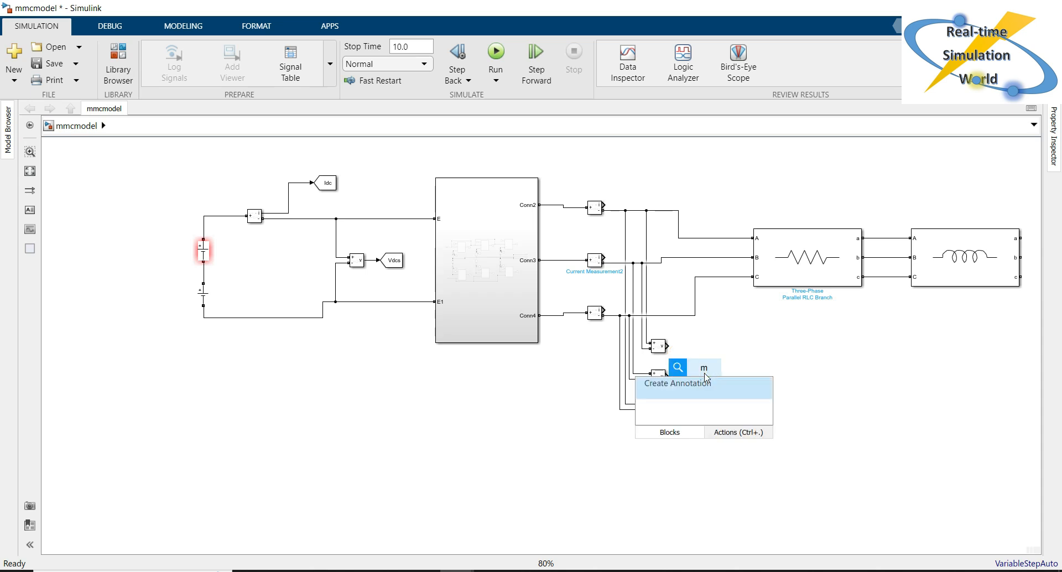
type("m")
key("Return")
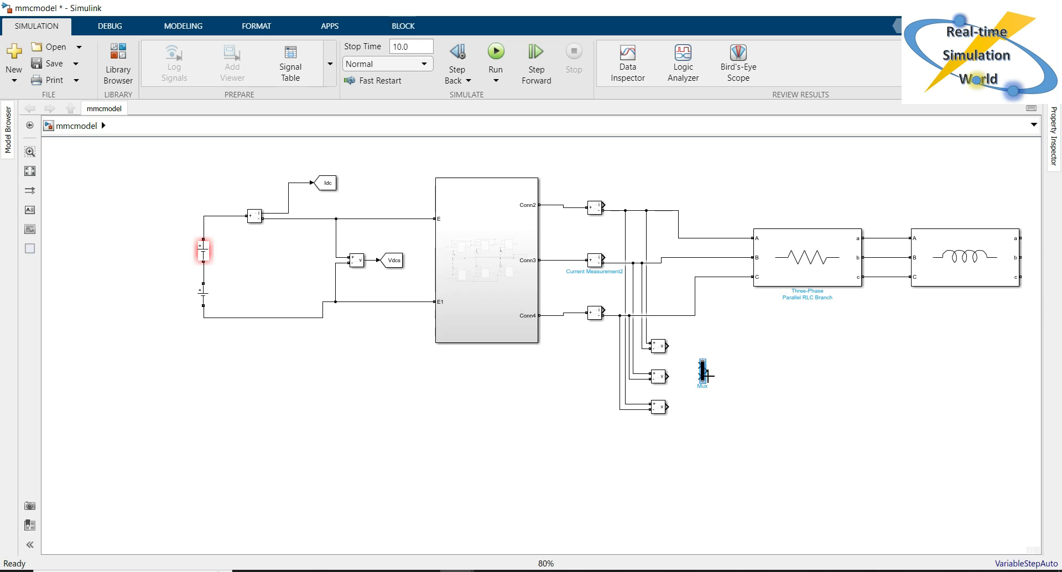
double_click(702, 372)
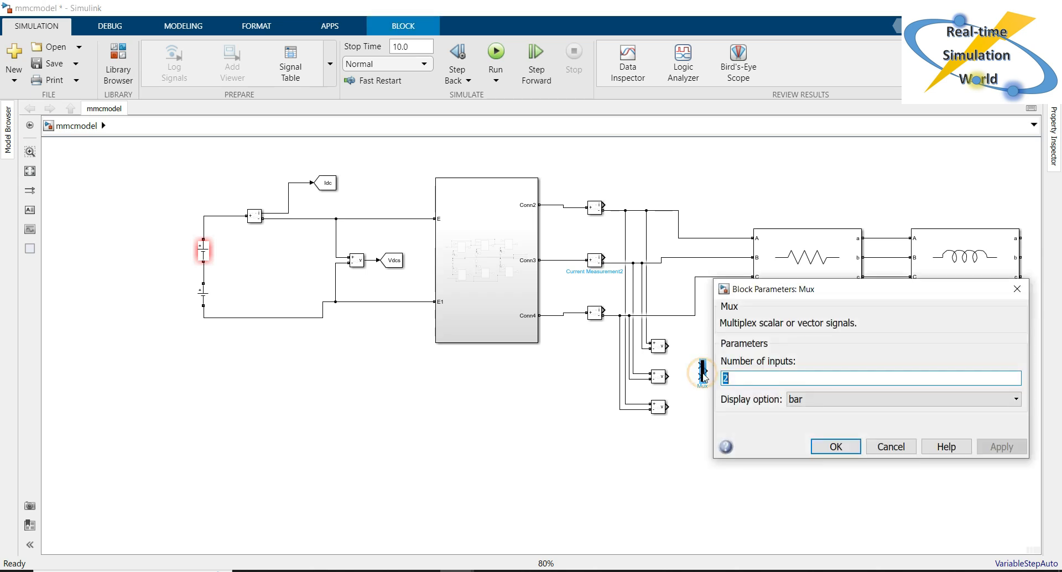
type("3")
key("Return")
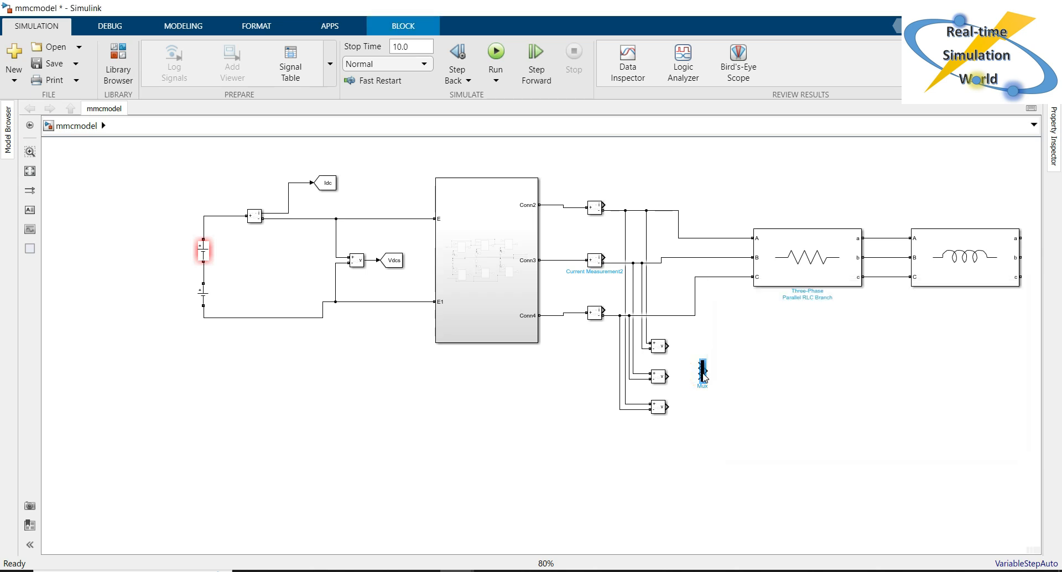
mouse_move(706, 394)
left_mouse_down()
mouse_move(708, 419)
mouse_move(701, 382)
mouse_move(701, 391)
left_mouse_up()
mouse_move(667, 346)
left_mouse_down()
mouse_move(695, 357)
mouse_move(669, 378)
mouse_move(668, 407)
left_mouse_up()
Place a Goto block beside the Mux, in line with its output
double_click(769, 409)
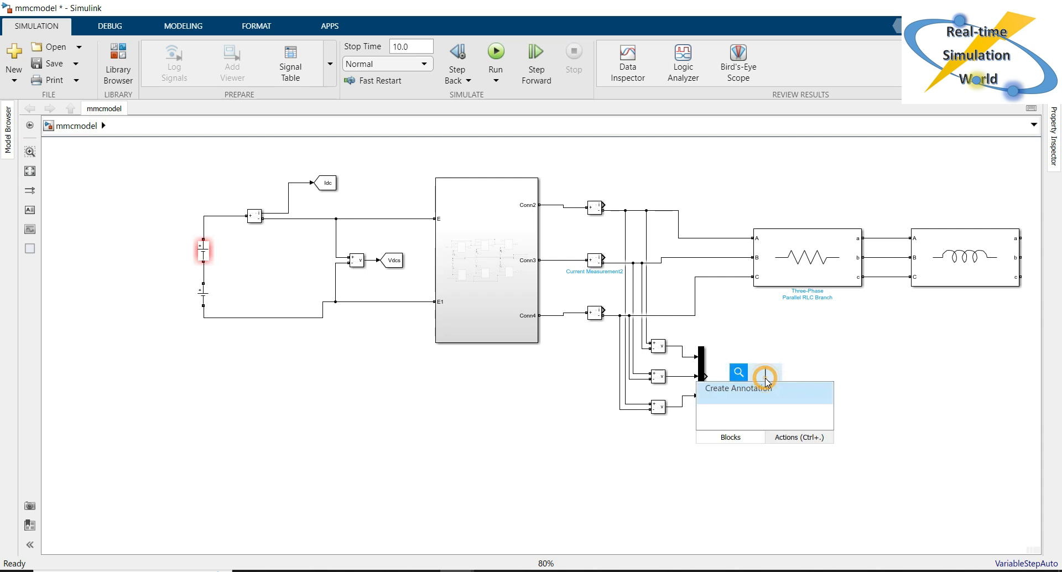
type("goto")
key("Return")
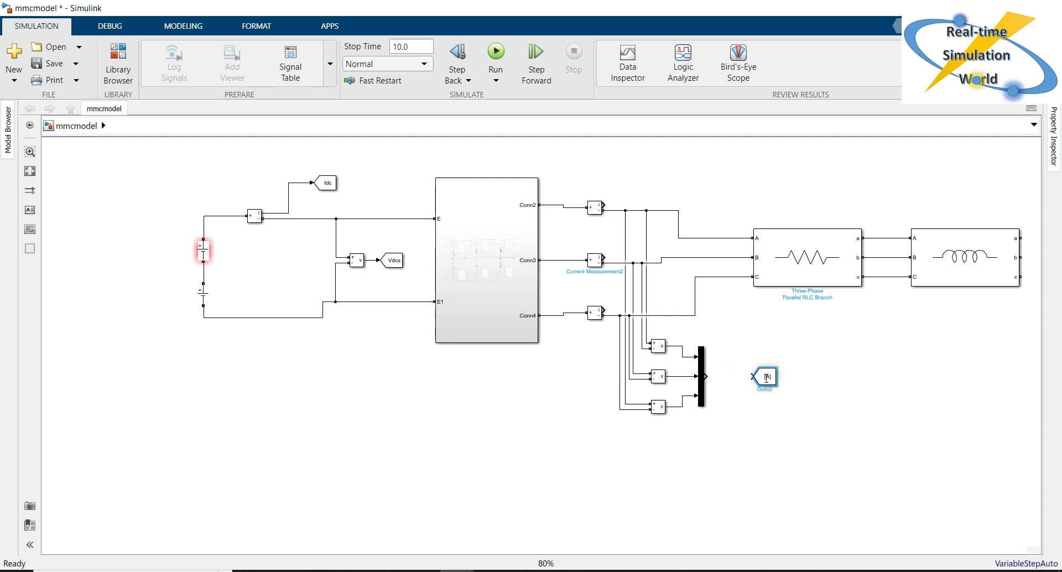
left_click_drag(766, 378, 754, 381)
Set the Goto tag to Vabcl with global visibility and connect the Mux output to the block
double_click(753, 379)
double_click(539, 346)
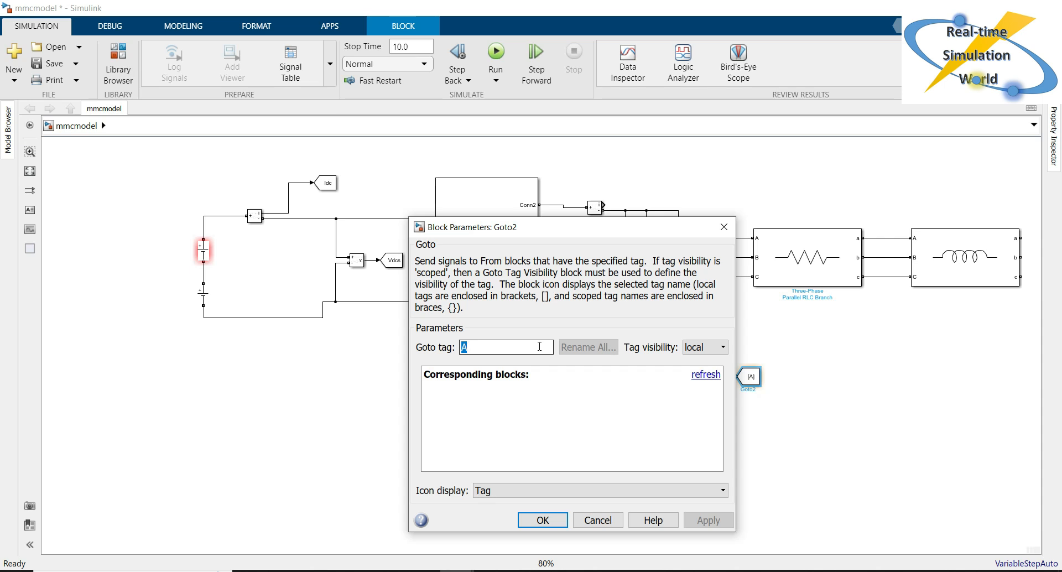
type("Vabcl")
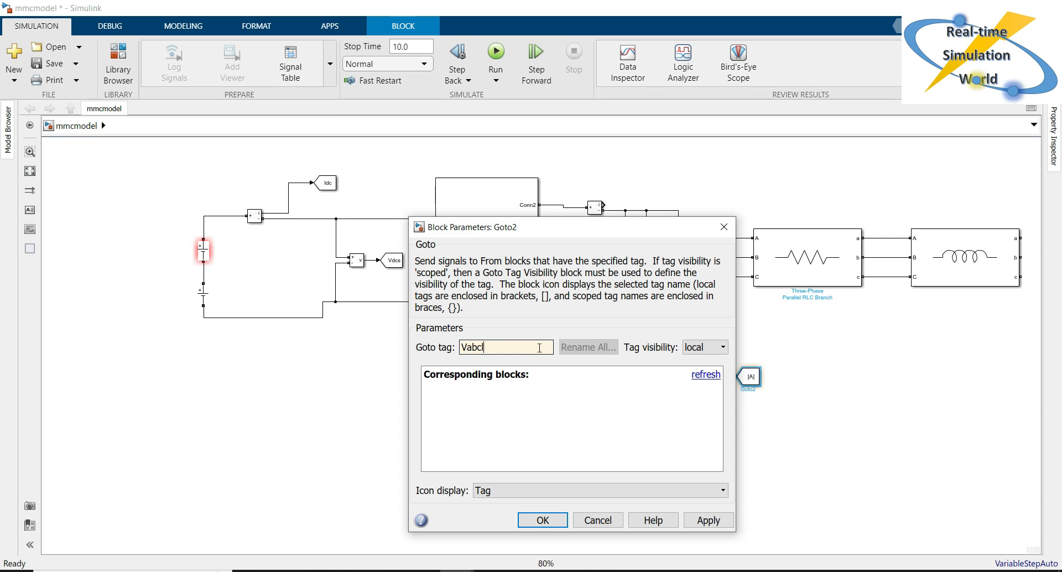
left_click(715, 348)
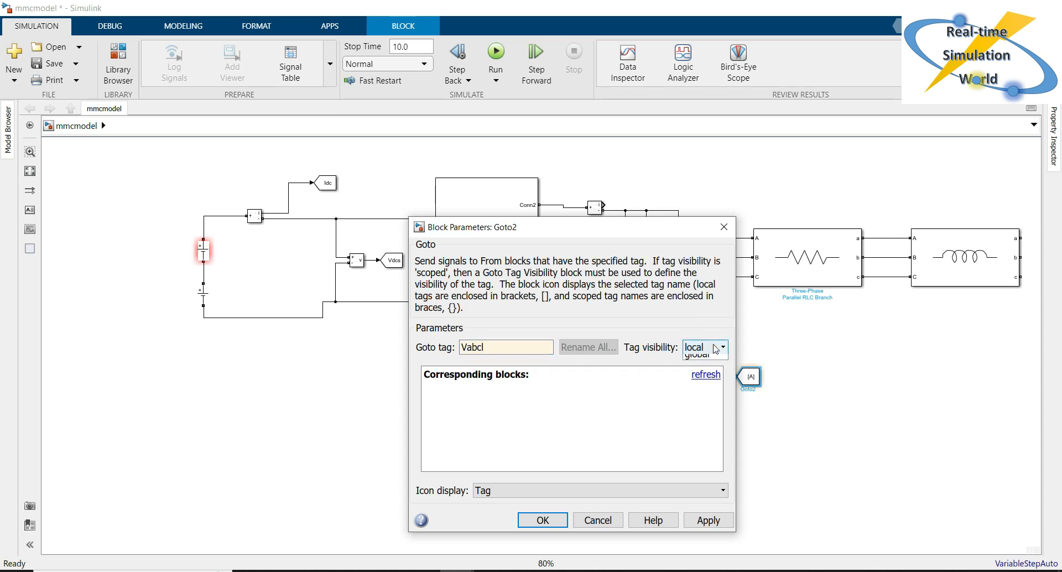
left_click(700, 384)
left_click(700, 523)
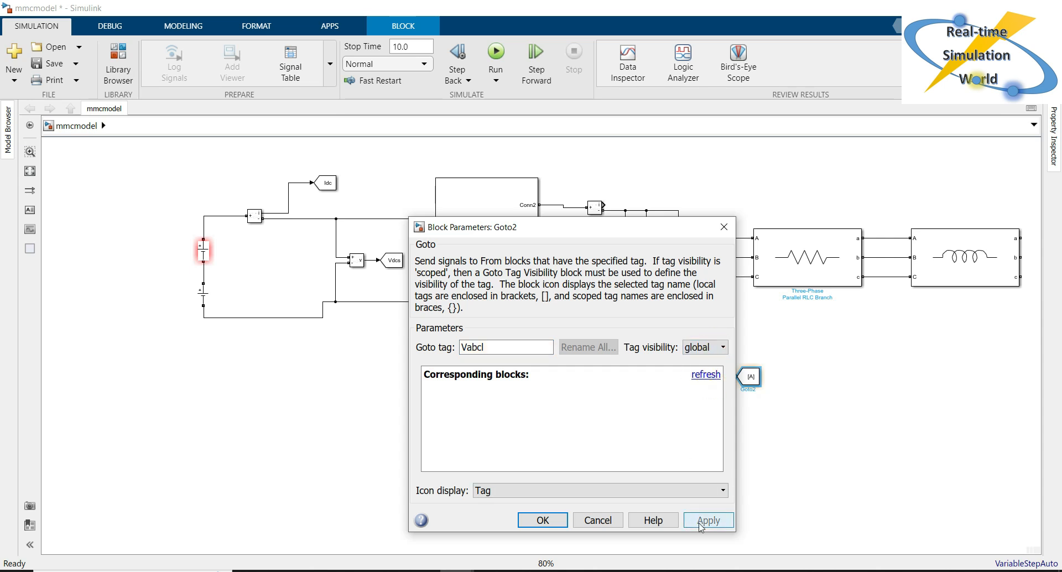
left_click(542, 523)
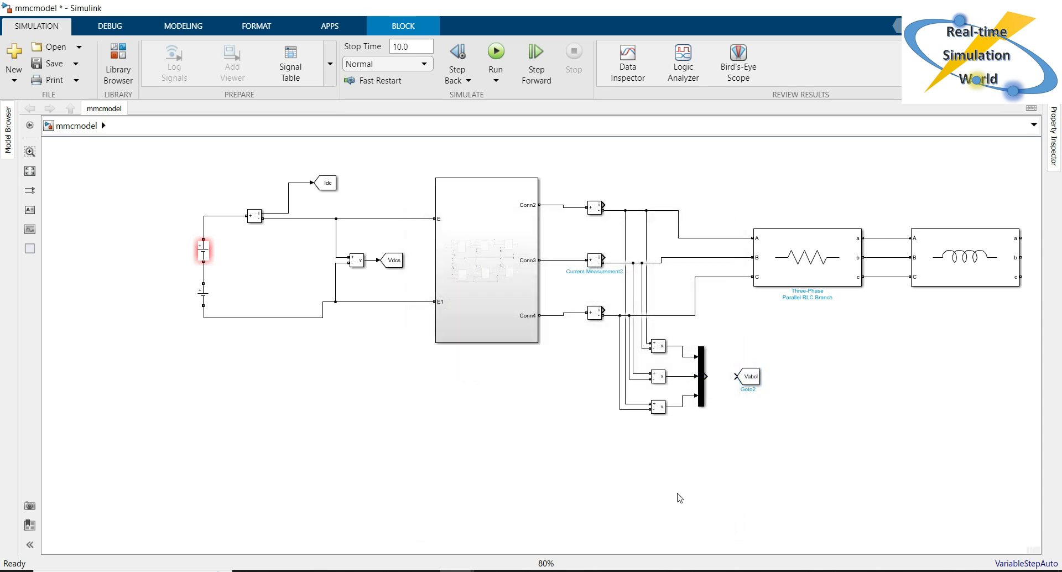
left_click(711, 376)
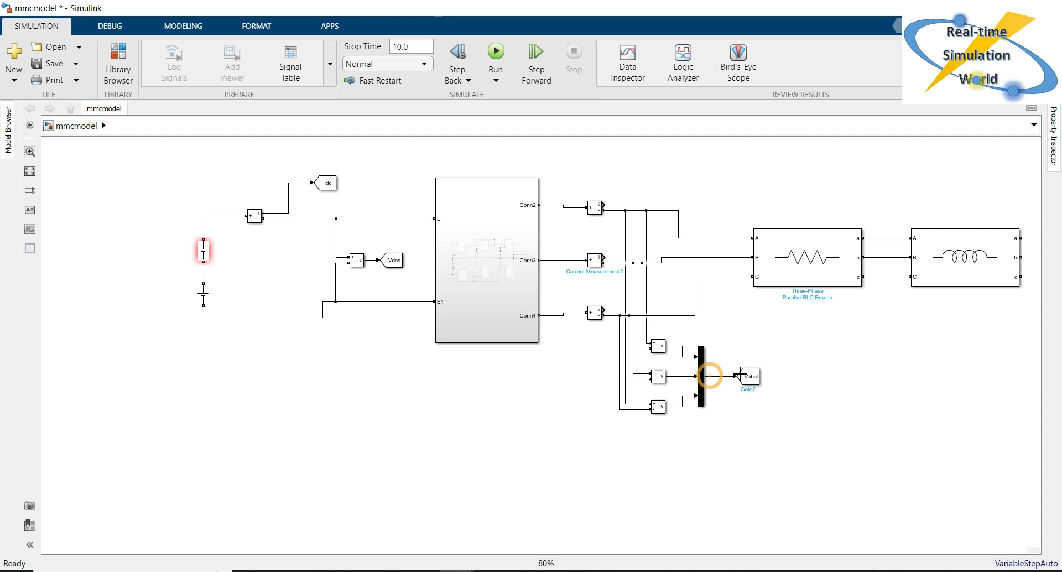
Copy the three voltage measurements above the resistor branch and wire their positive inputs to lines A, B and C
left_click(768, 433)
left_click_drag(671, 432, 756, 152)
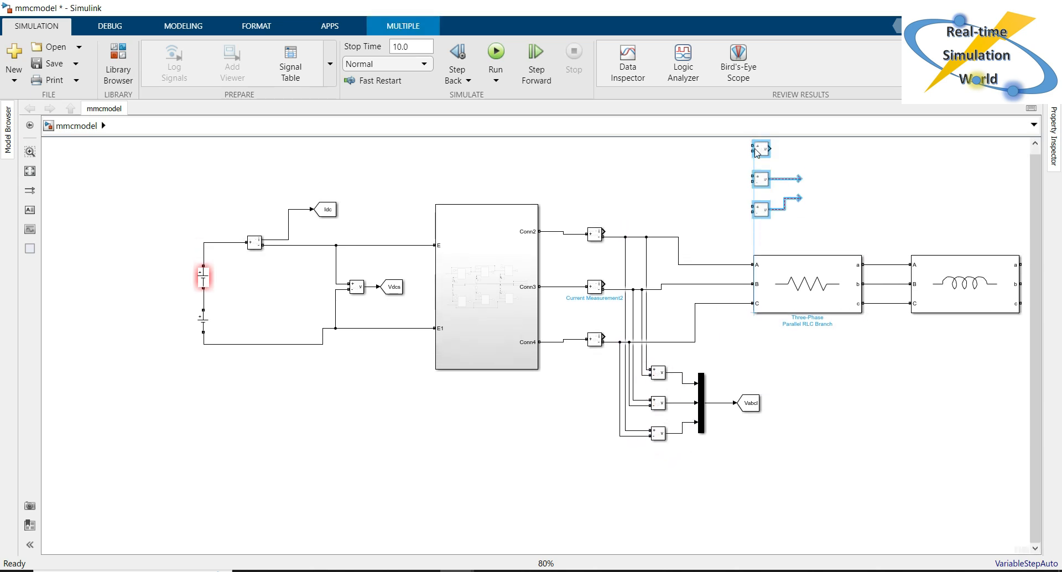
left_click(725, 163)
mouse_move(752, 151)
left_mouse_down()
mouse_move(696, 181)
mouse_move(676, 245)
left_mouse_up()
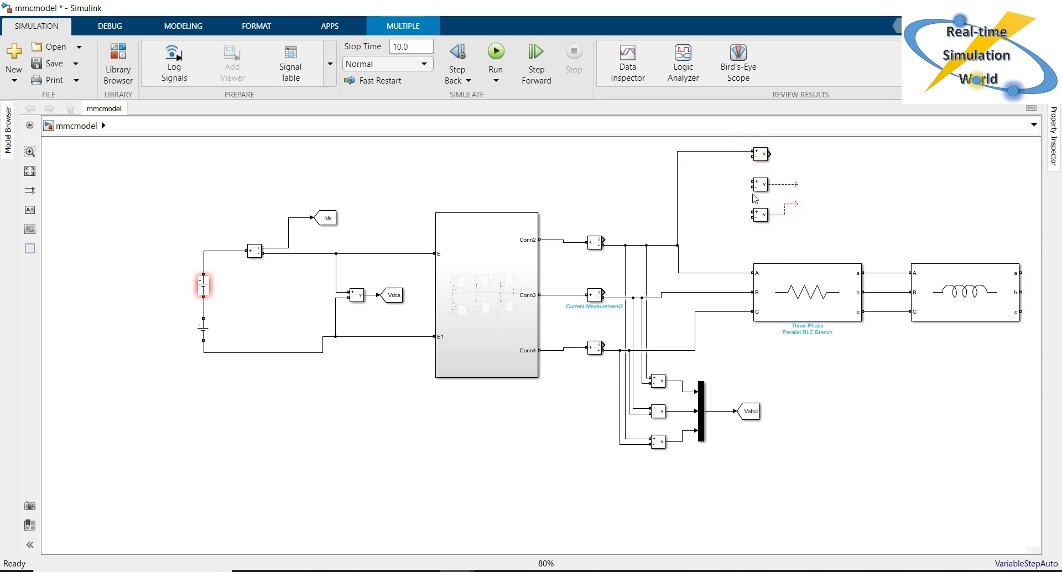
left_click_drag(751, 182, 699, 292)
left_click_drag(751, 212, 718, 312)
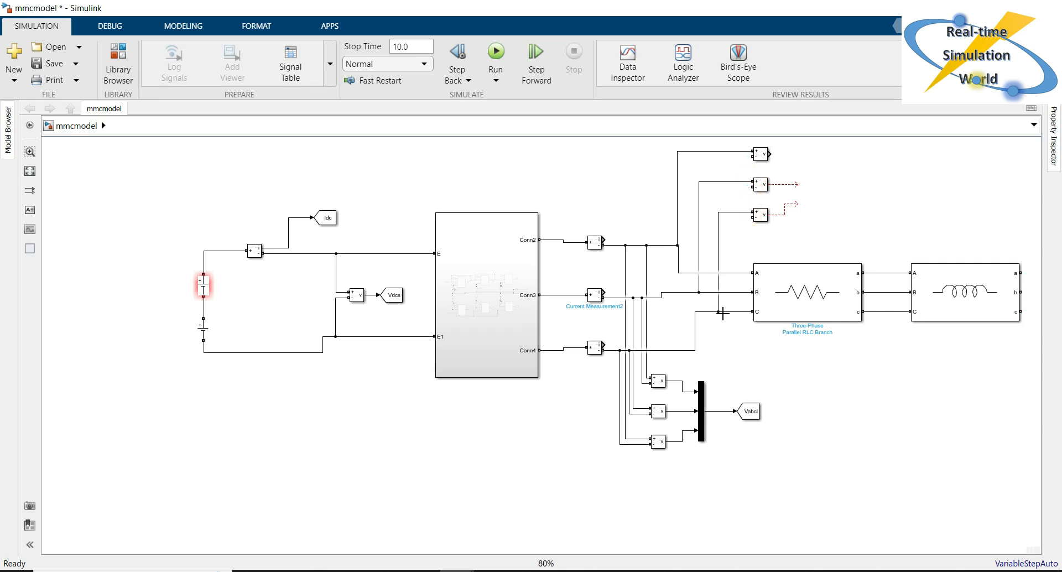
Add a Ground from Specialized Power Systems below the copied voltage measurements and connect their negative inputs to it
left_click(809, 379)
double_click(573, 170)
type("ground")
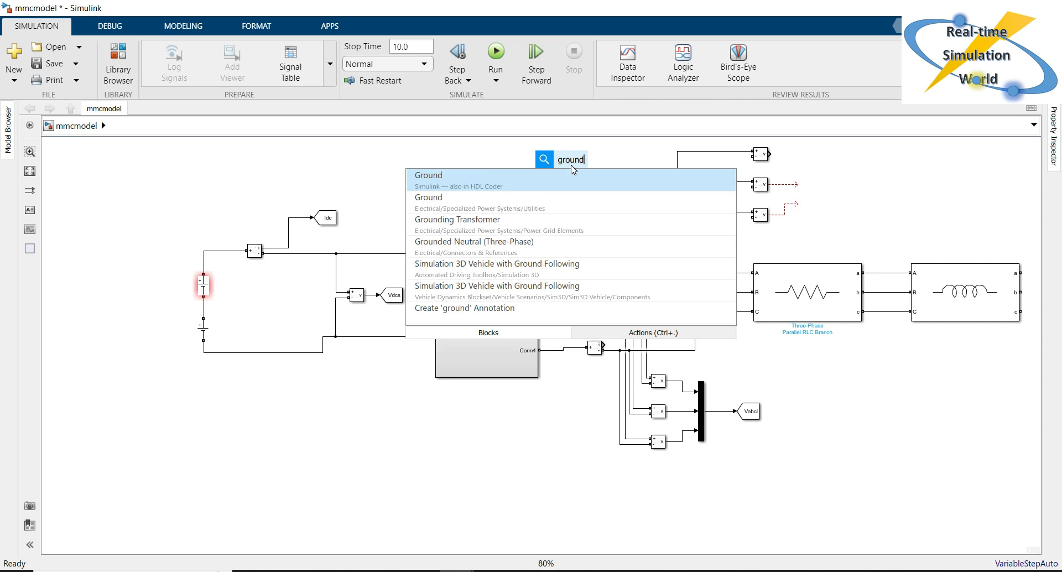
left_click(597, 201)
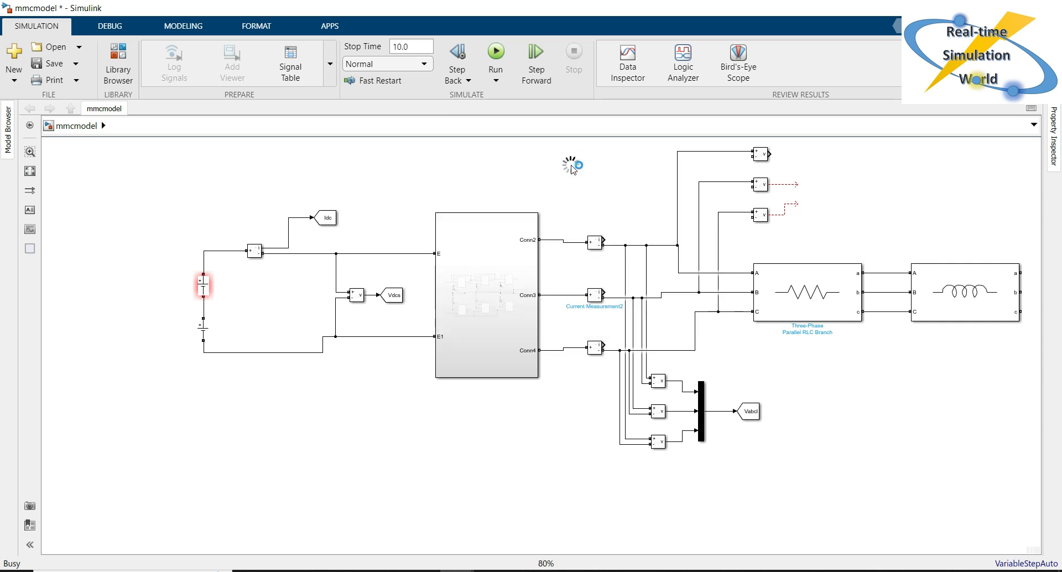
mouse_move(571, 161)
left_mouse_down()
mouse_move(710, 233)
mouse_move(737, 237)
mouse_move(752, 216)
mouse_move(742, 209)
mouse_move(741, 220)
left_mouse_up()
left_click_drag(752, 157, 744, 187)
left_click(848, 244)
Delete the dangling output lines of the copied voltage measurements and wire the outputs to a copy of the Mux
left_click_drag(794, 236, 790, 162)
key("Delete")
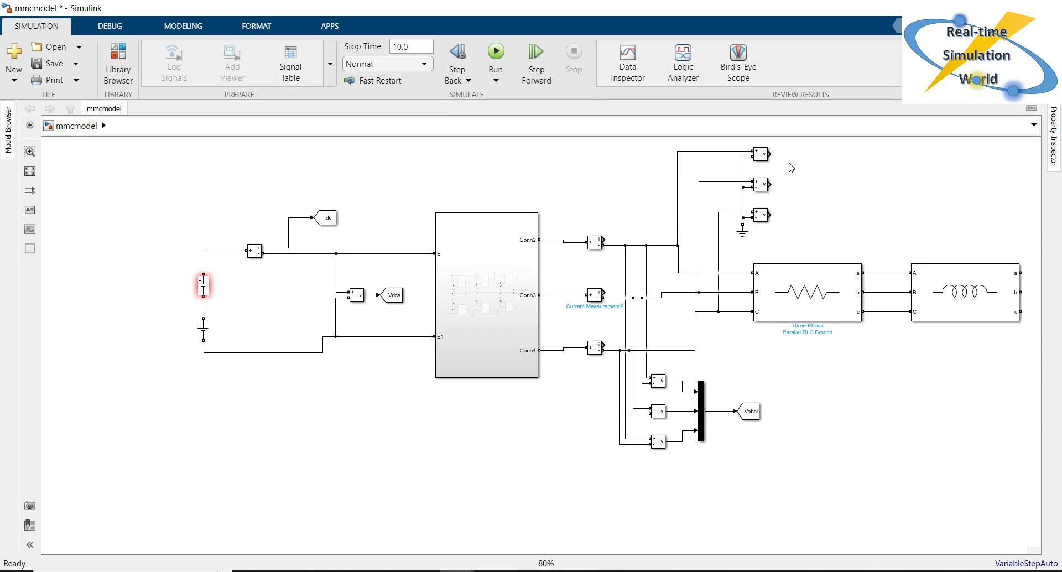
left_click(804, 174)
left_click_drag(701, 397, 797, 164)
left_click(789, 183)
left_click_drag(798, 204, 769, 213)
Copy the Vabcl Goto block to the upper Mux's output and set the copy's tag to Vabcp
left_click(833, 196)
left_click_drag(751, 412, 839, 191)
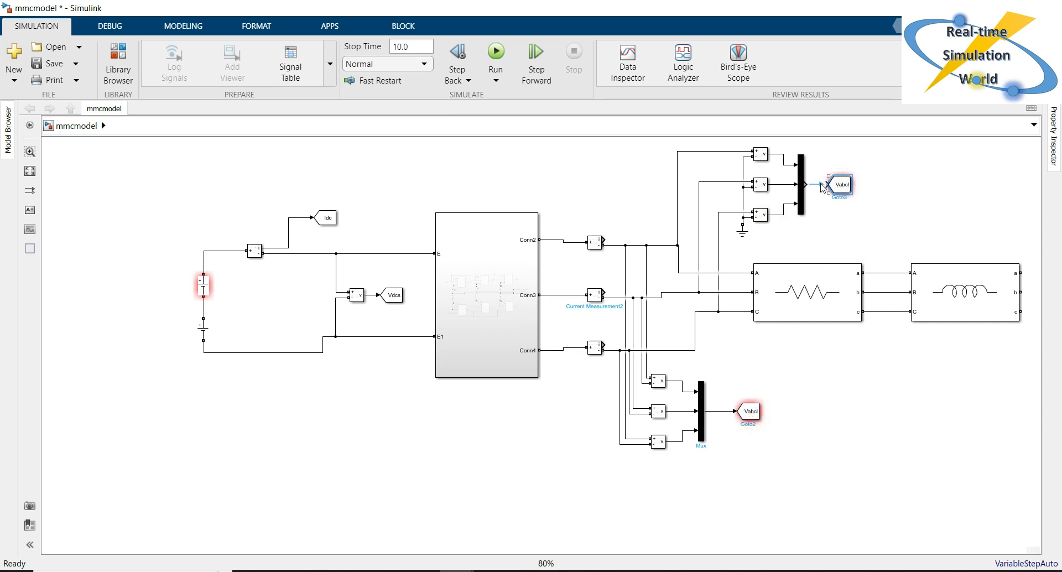
double_click(840, 187)
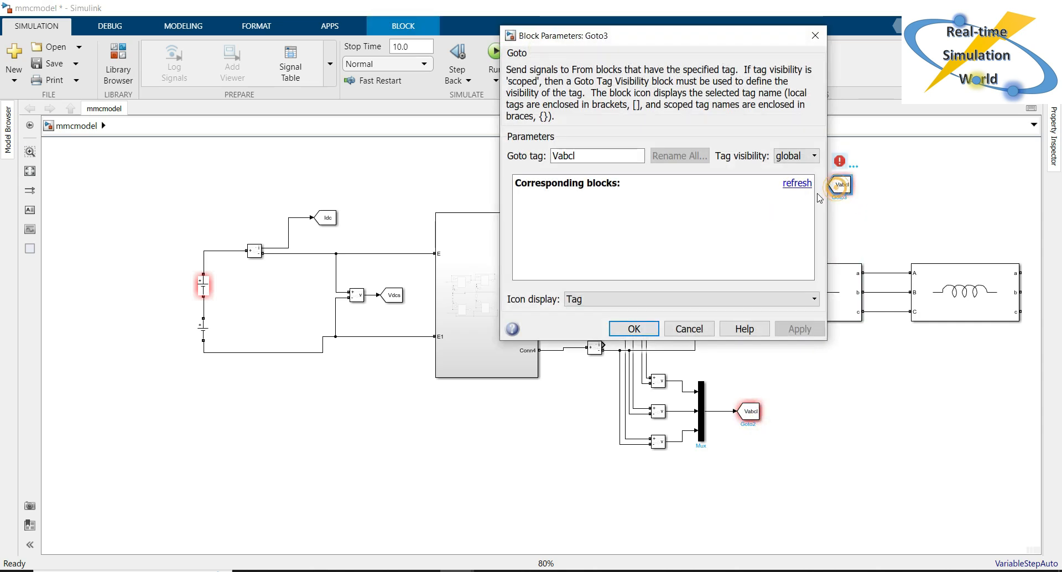
double_click(618, 158)
left_click(620, 157)
key("BackSpace")
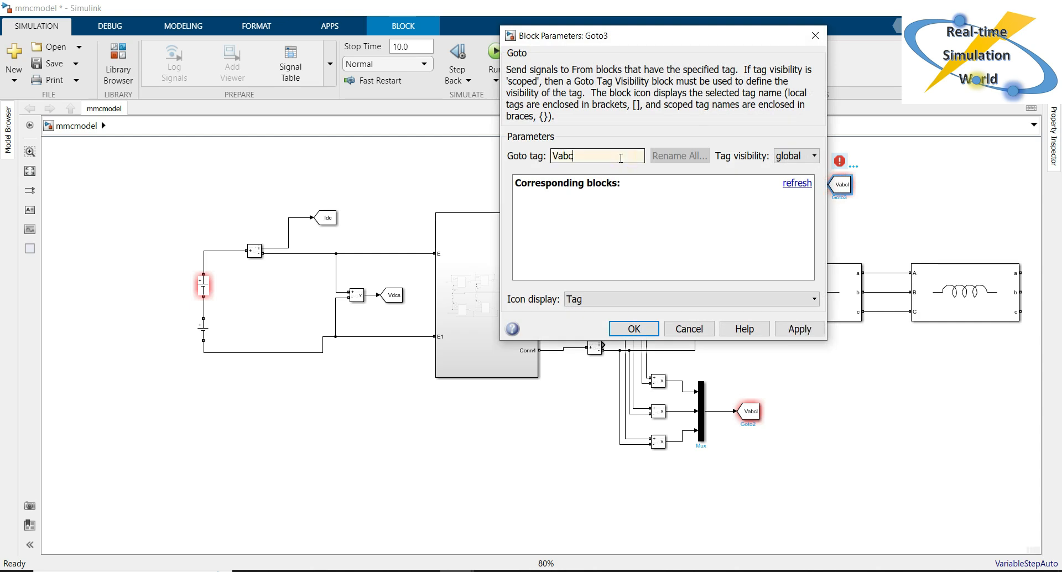
key("Return")
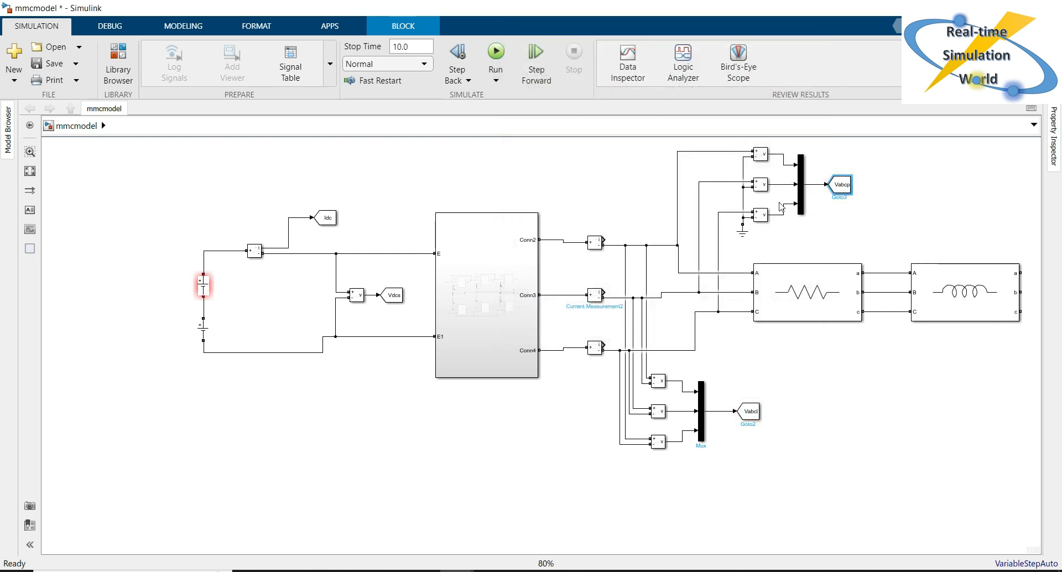
left_click(888, 237)
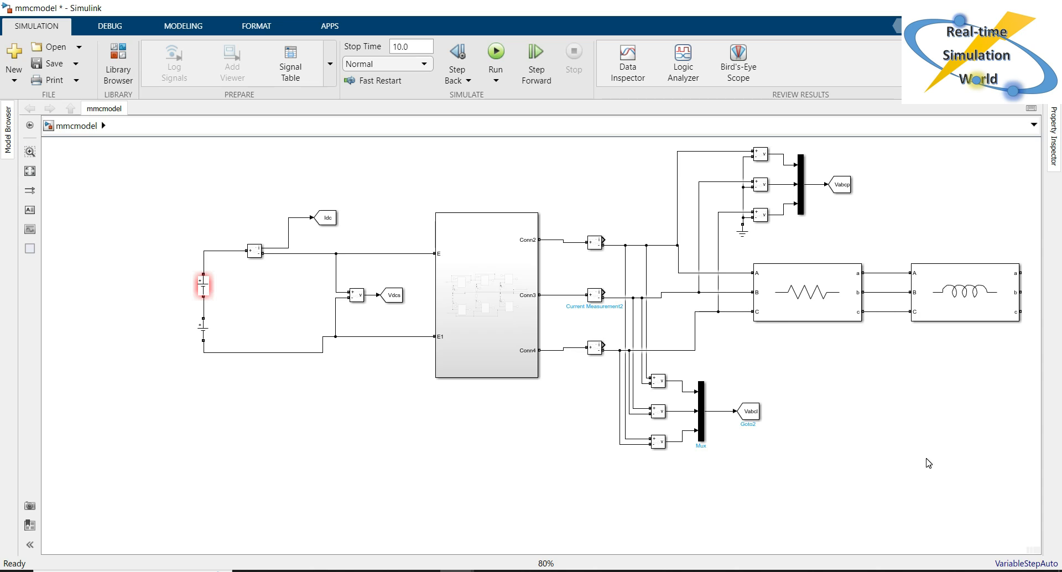
Search the Simulink Library Browser for three phase voltage
scroll(1004, 476, "right", 5)
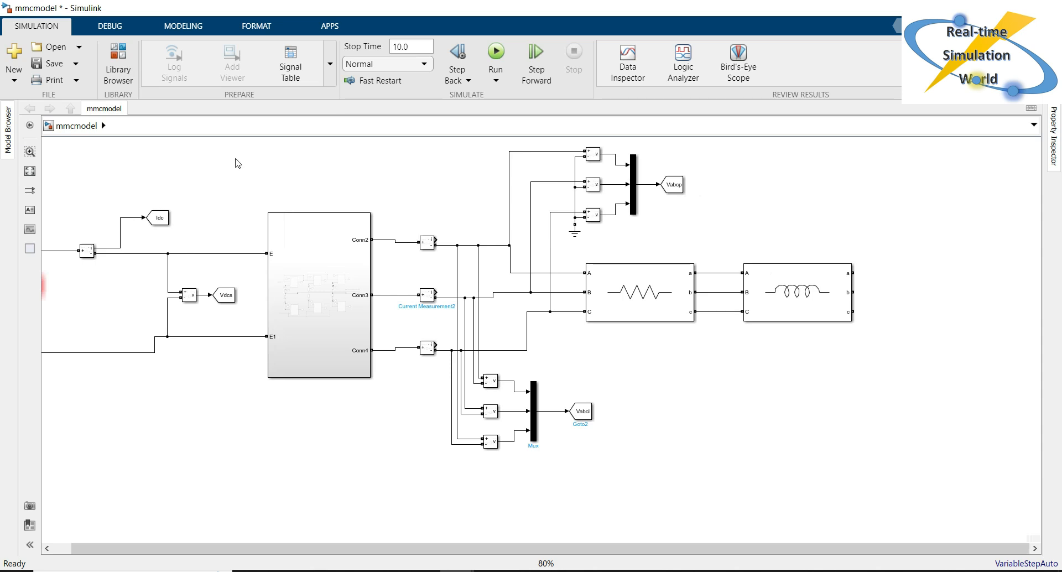
left_click(118, 64)
double_click(387, 104)
type("thr")
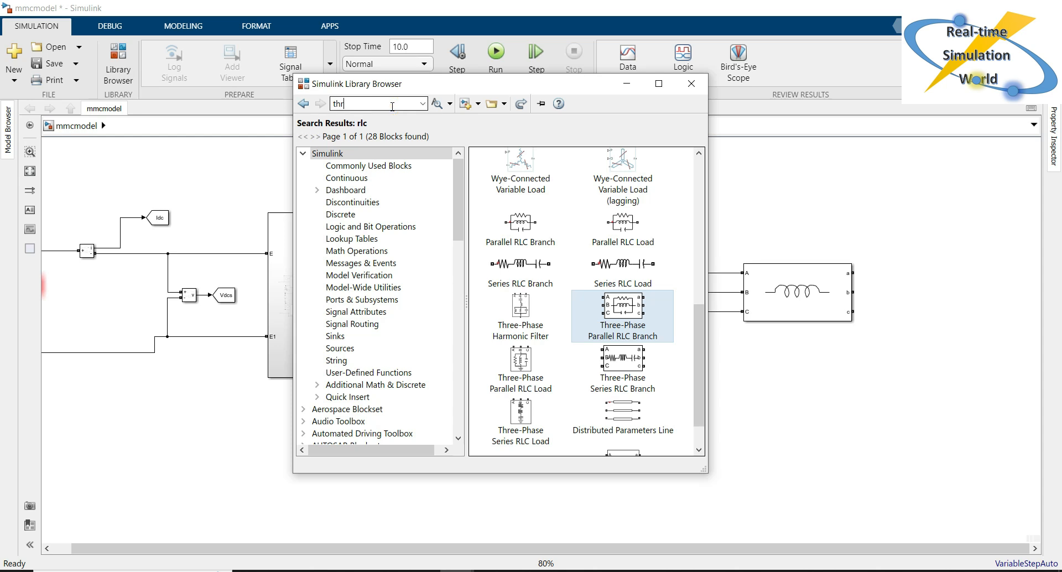
type("ee phase voltage")
key("Return")
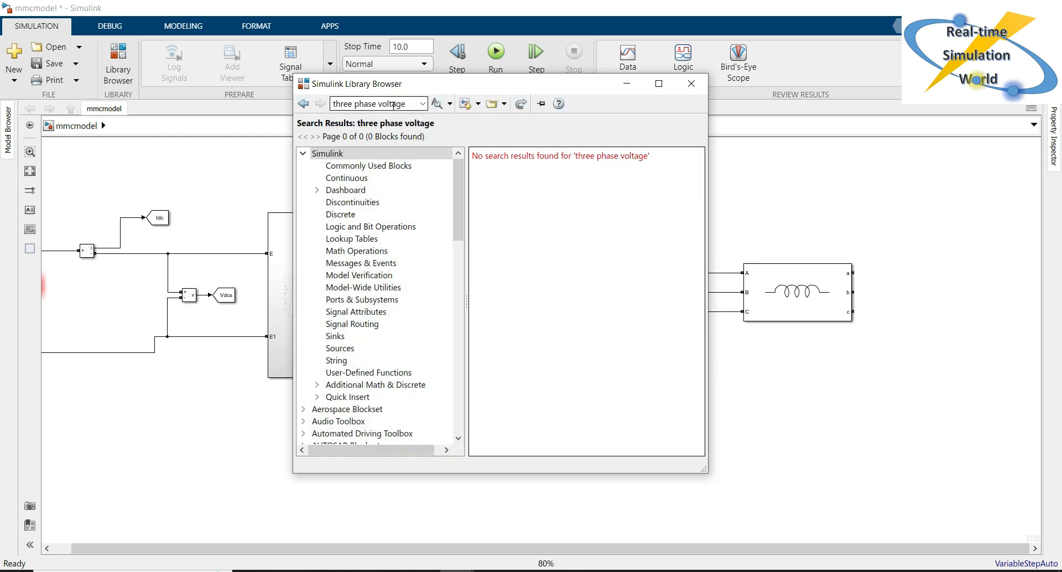
Search the library for voltage source and place a Three-Phase Source beyond the inductor branch
left_click(407, 103)
type("voltag")
key("Down")
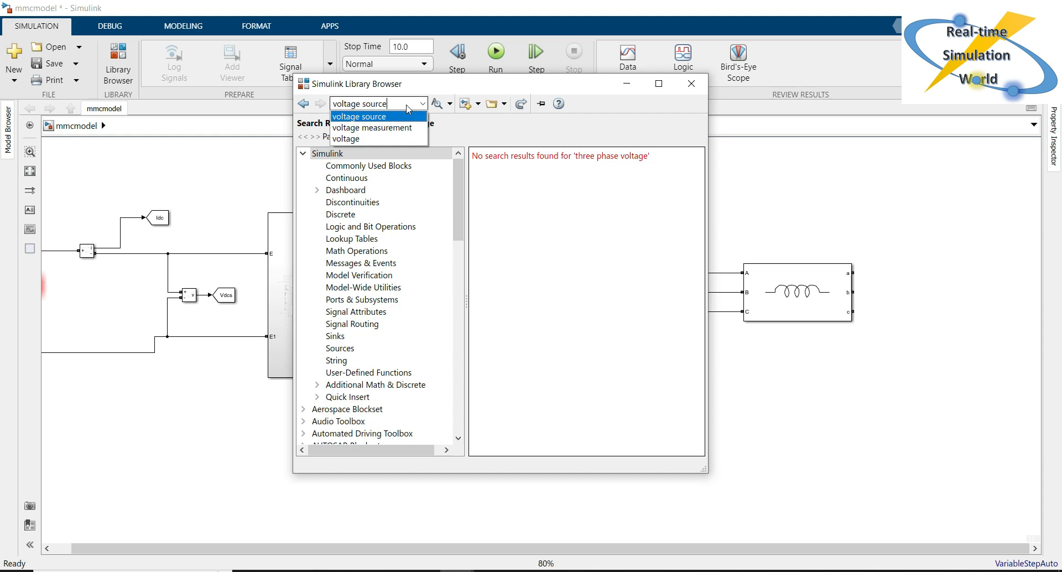
key("Return")
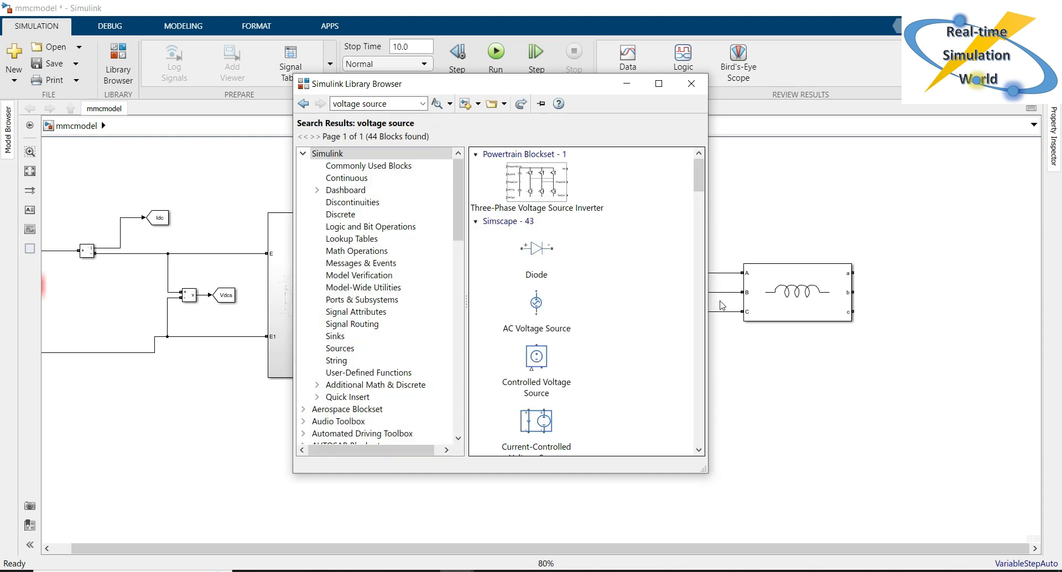
left_click_drag(699, 177, 701, 417)
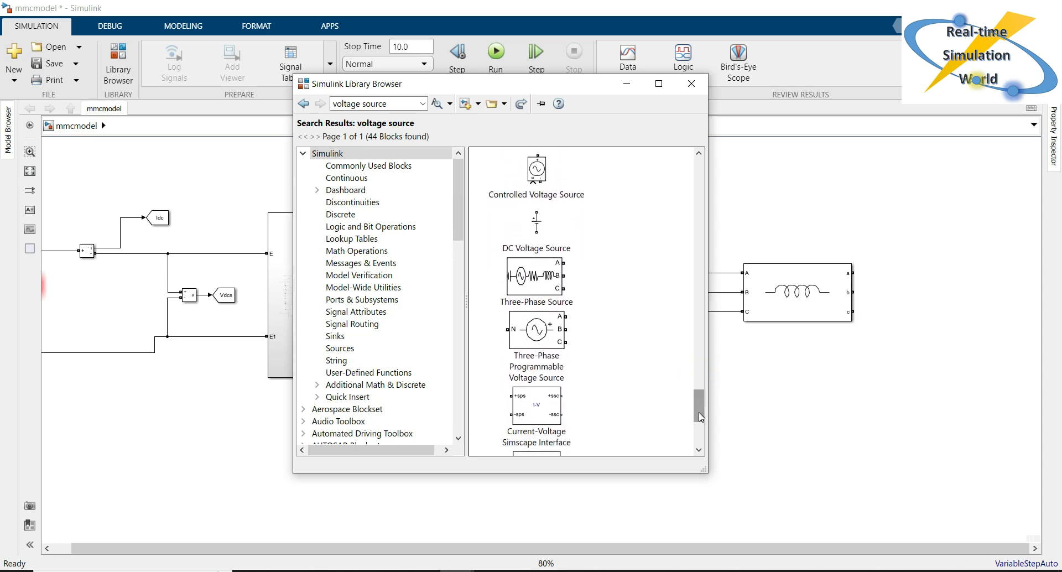
left_click_drag(532, 273, 933, 290)
left_click(943, 292)
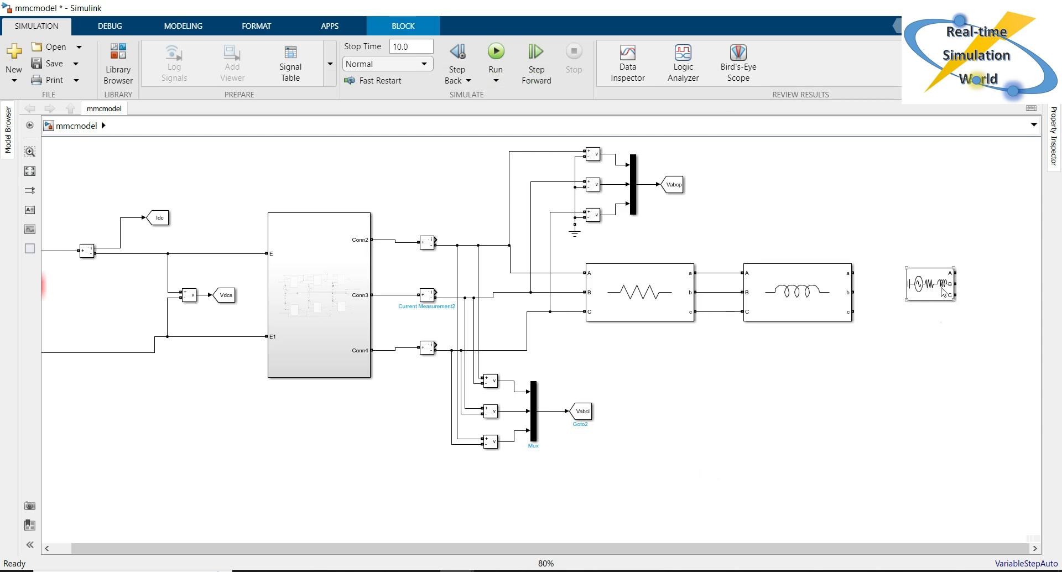
Flip the Three-Phase Source block left-right so its terminals face the inductor branch
double_click(943, 291)
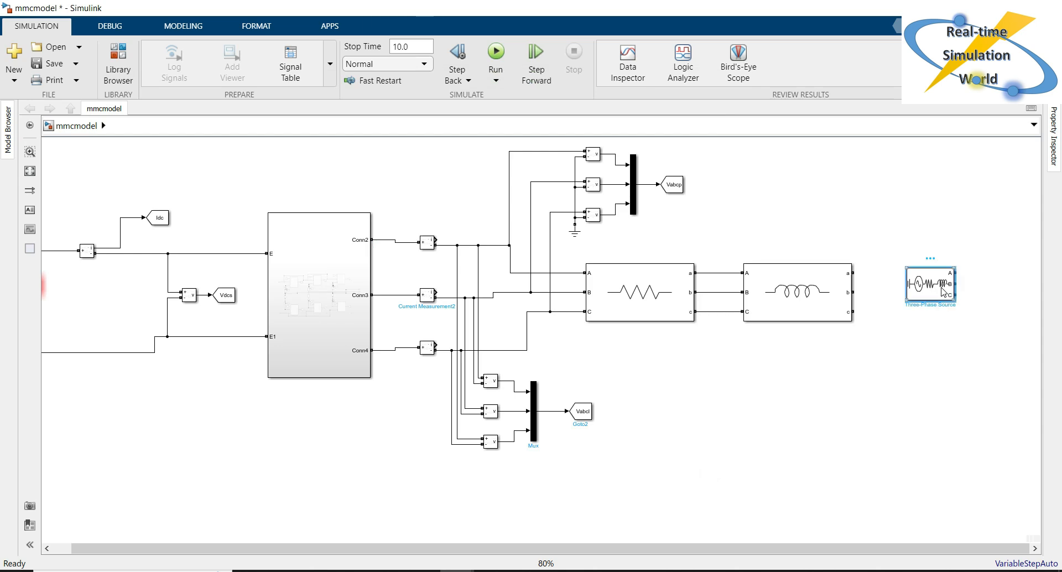
right_click(942, 292)
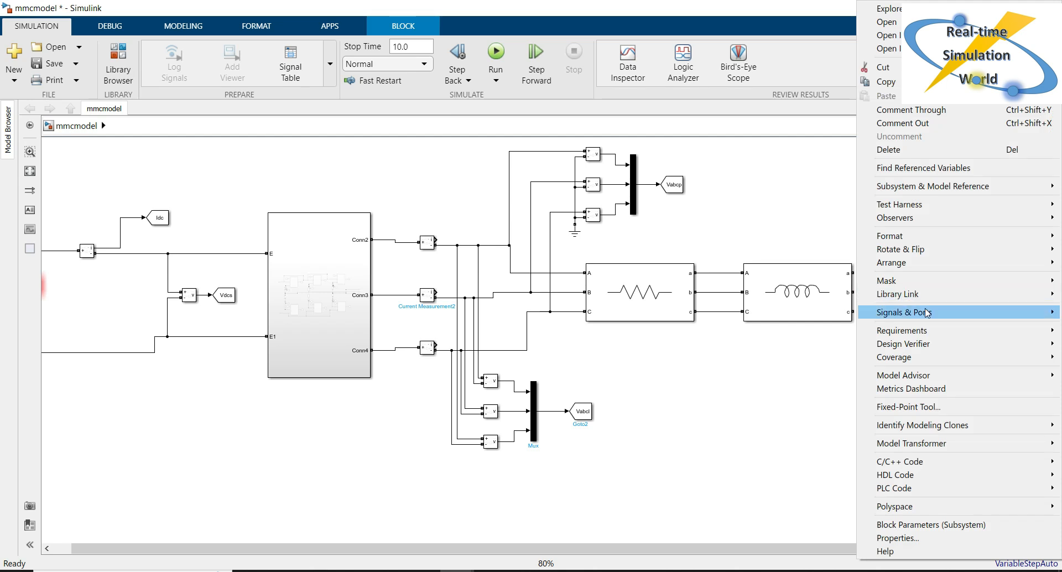
mouse_move(925, 314)
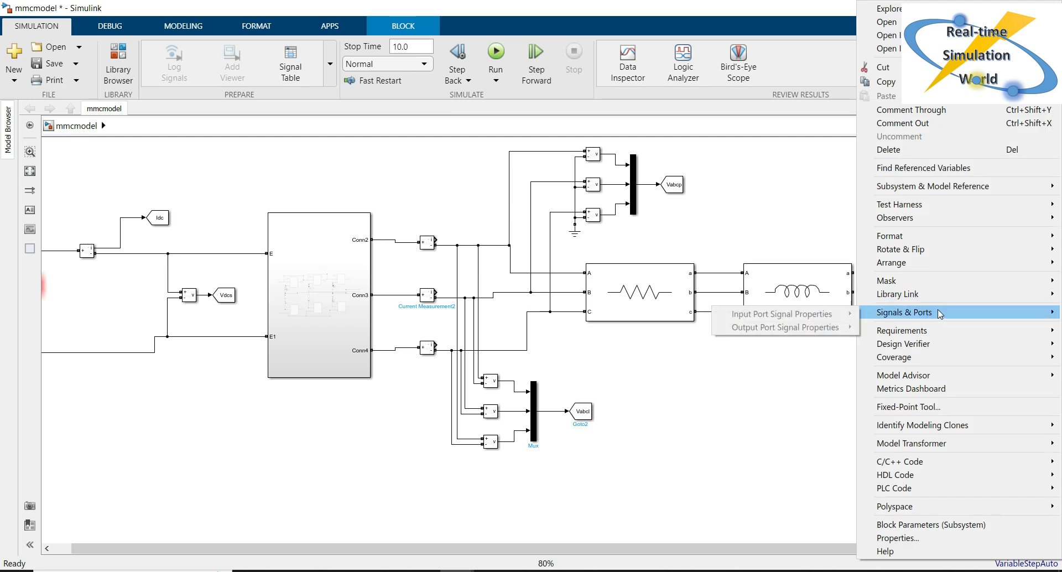
mouse_move(910, 255)
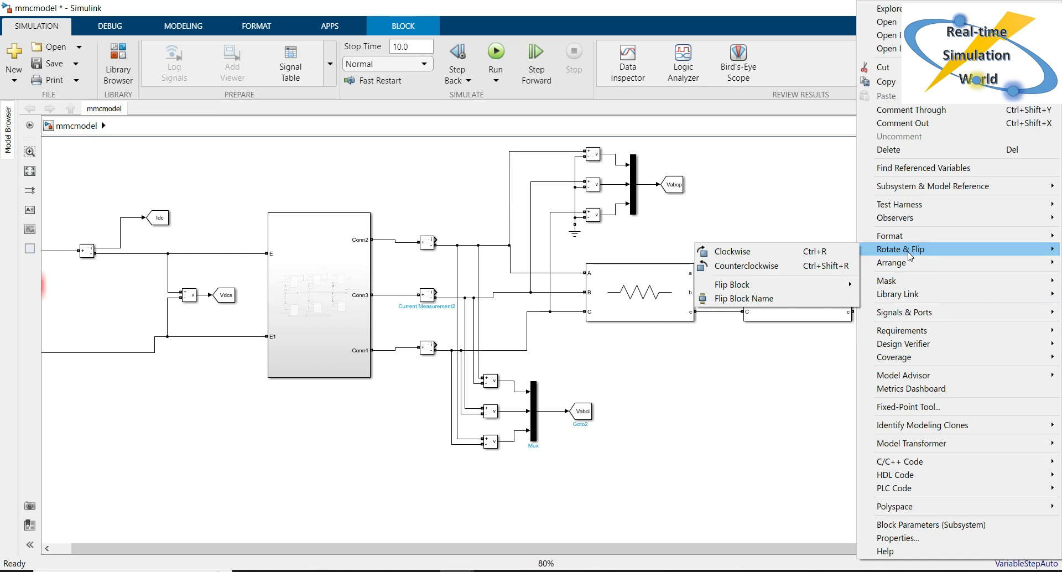
mouse_move(834, 291)
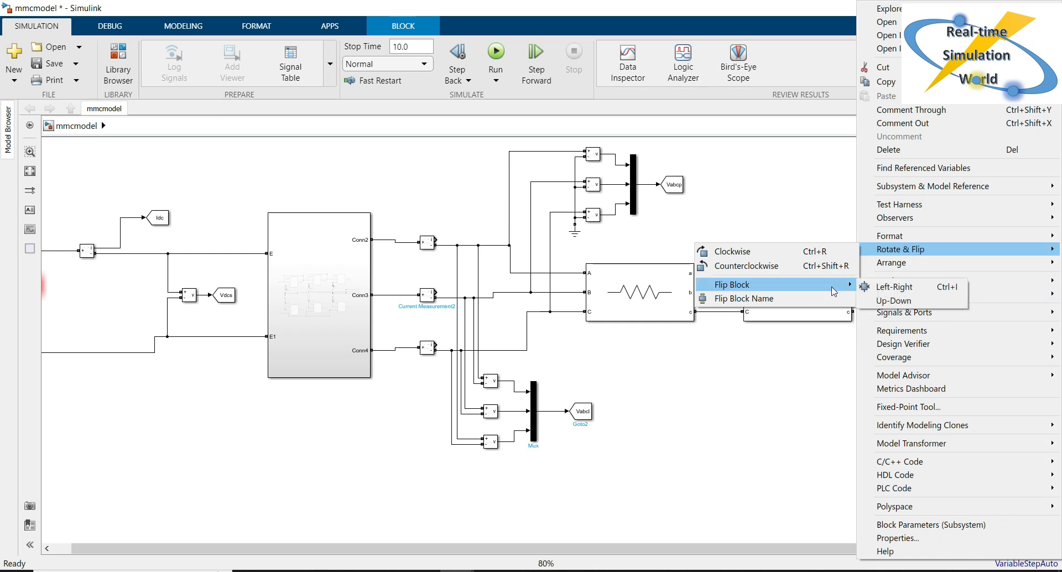
left_click(894, 287)
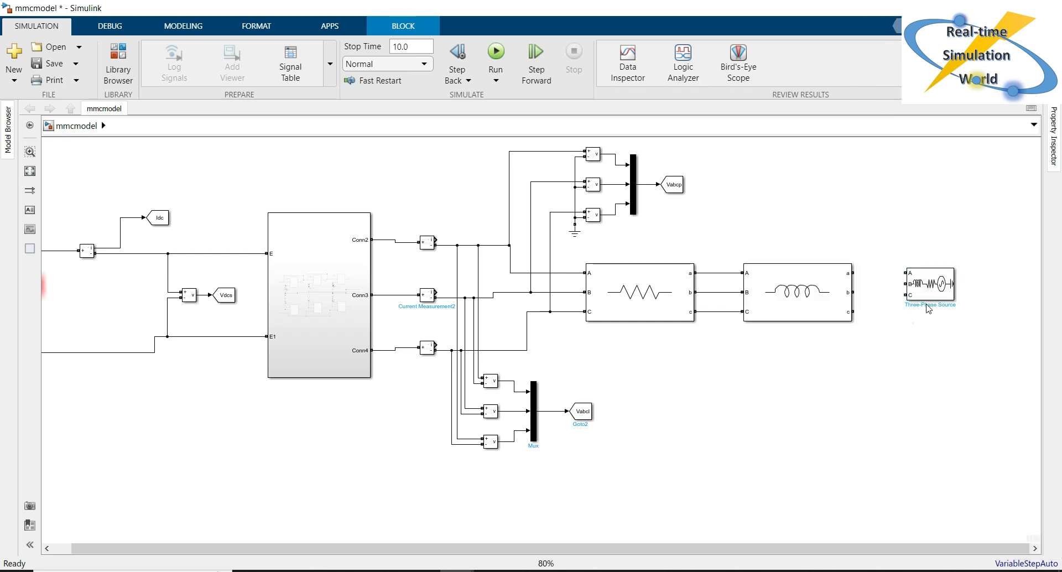
Make the Three-Phase Source taller and wire its A, B and C terminals to the inductor branch outputs
left_click_drag(954, 299, 955, 312)
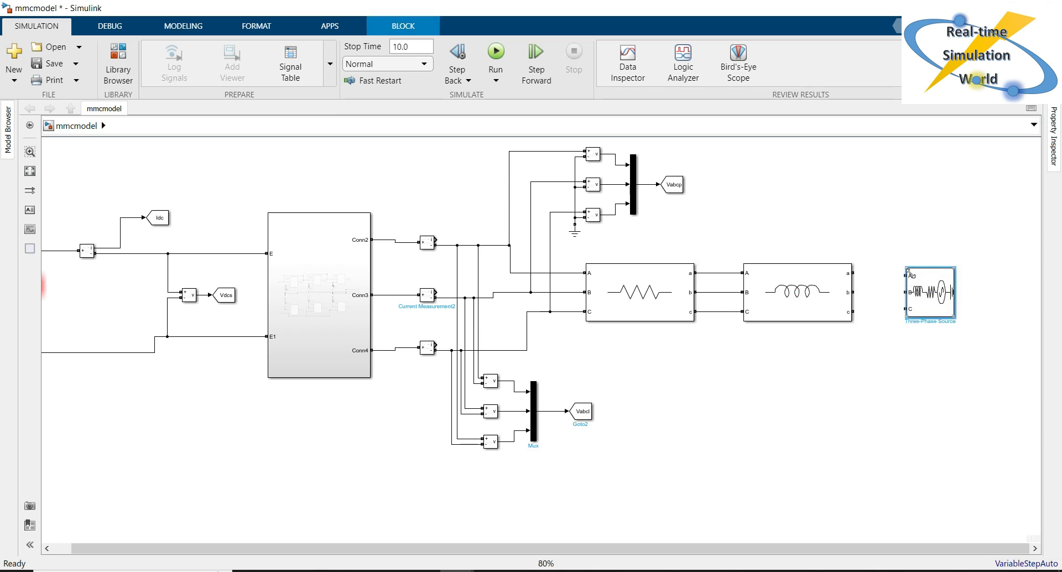
left_click_drag(903, 275, 850, 313)
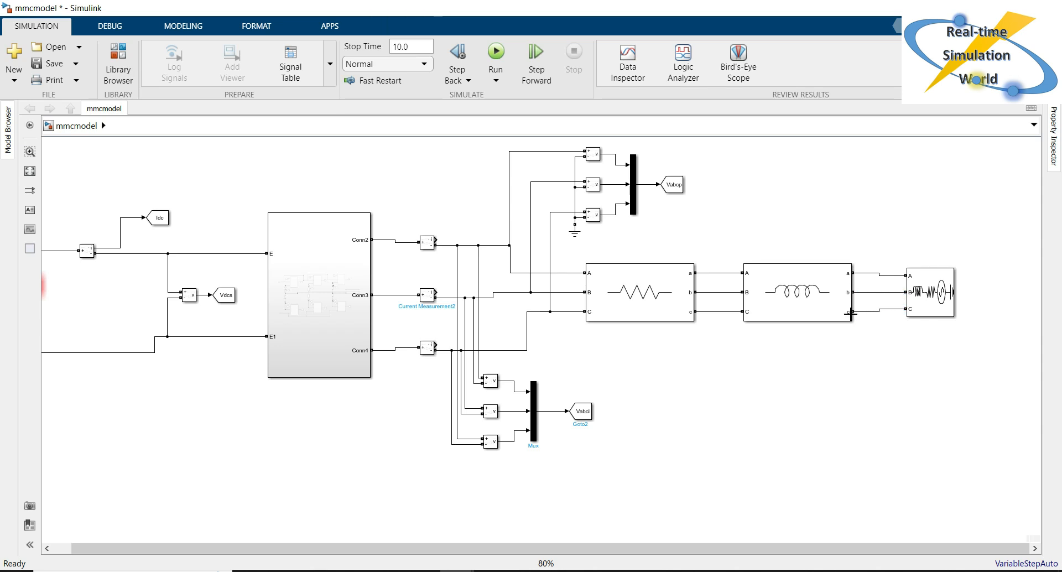
left_click(934, 309)
double_click(934, 310)
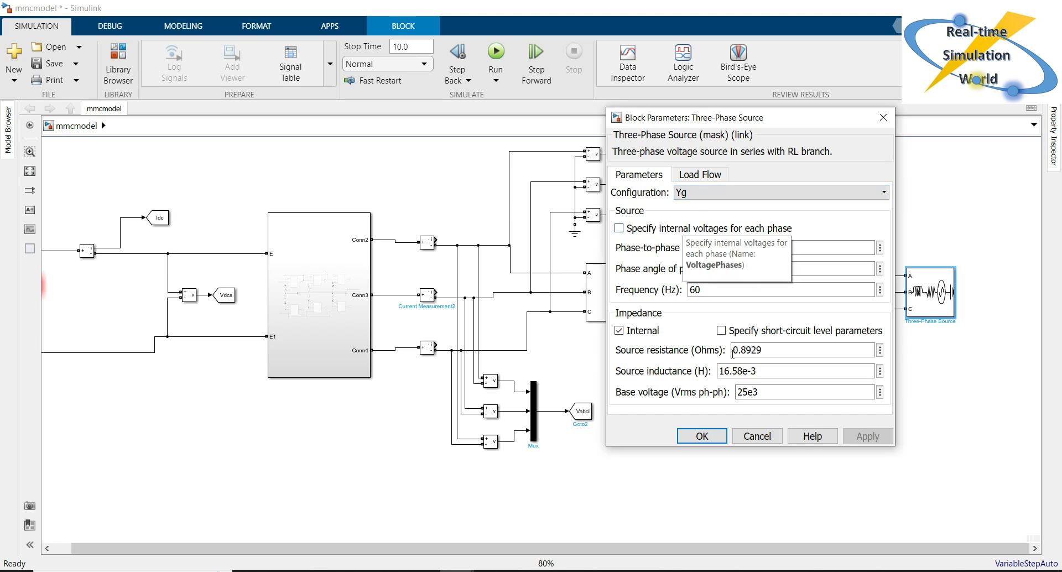
triple_click(762, 369)
key("BackSpace")
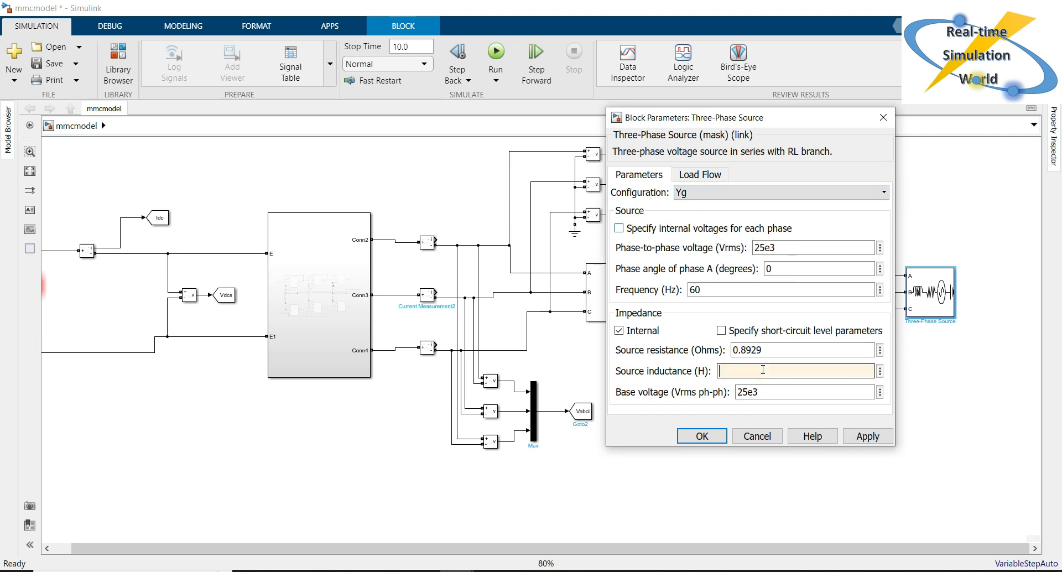
triple_click(773, 349)
key("BackSpace")
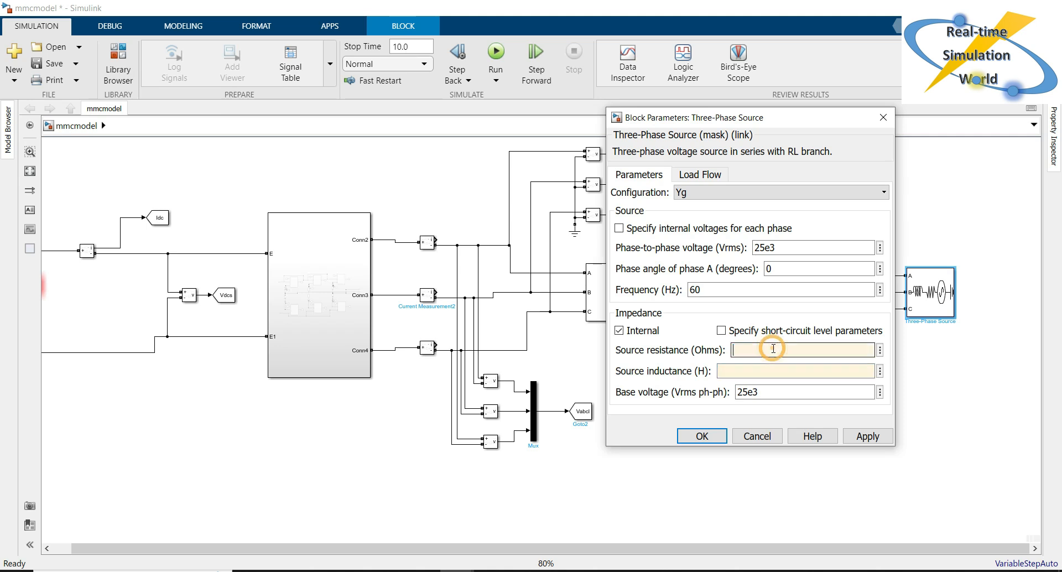
triple_click(737, 290)
type("50")
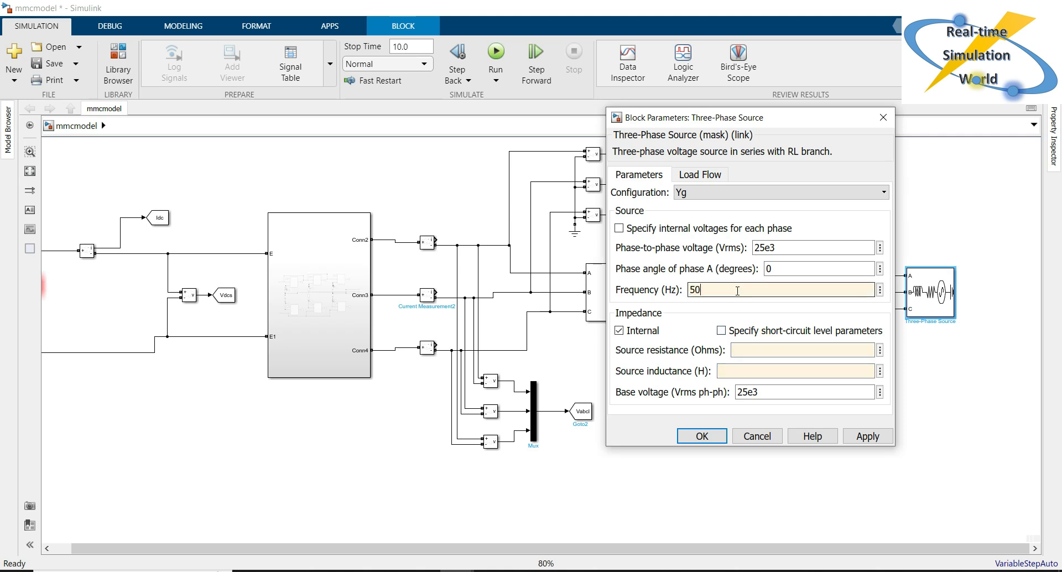
double_click(788, 248)
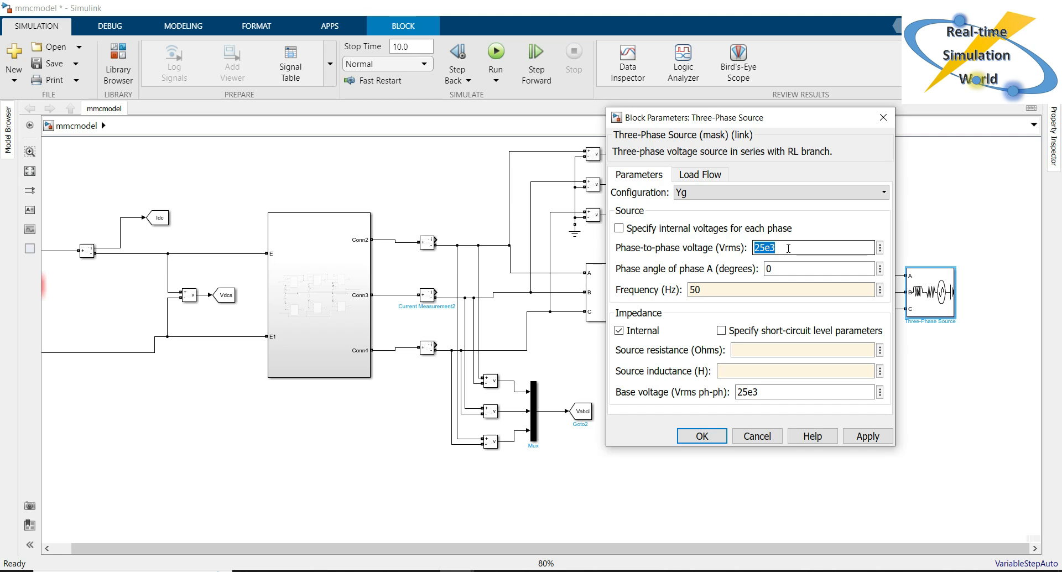
type("4.16")
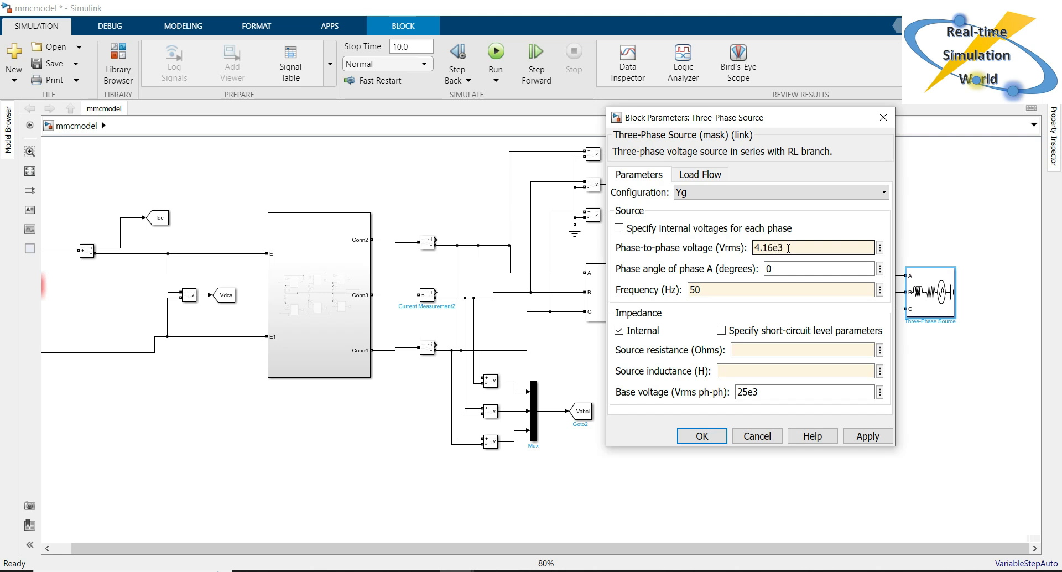
left_click(691, 176)
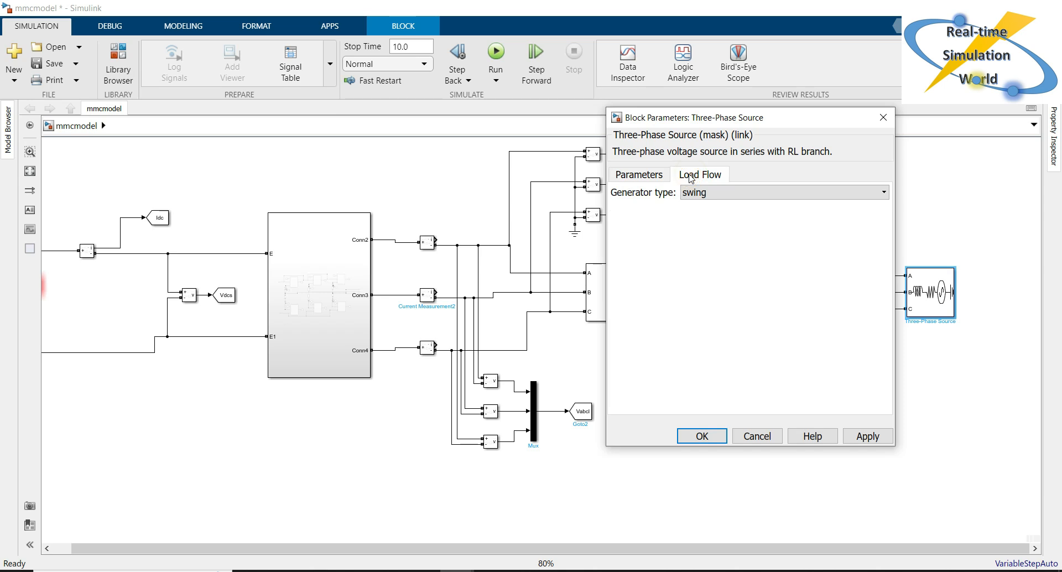
left_click(667, 175)
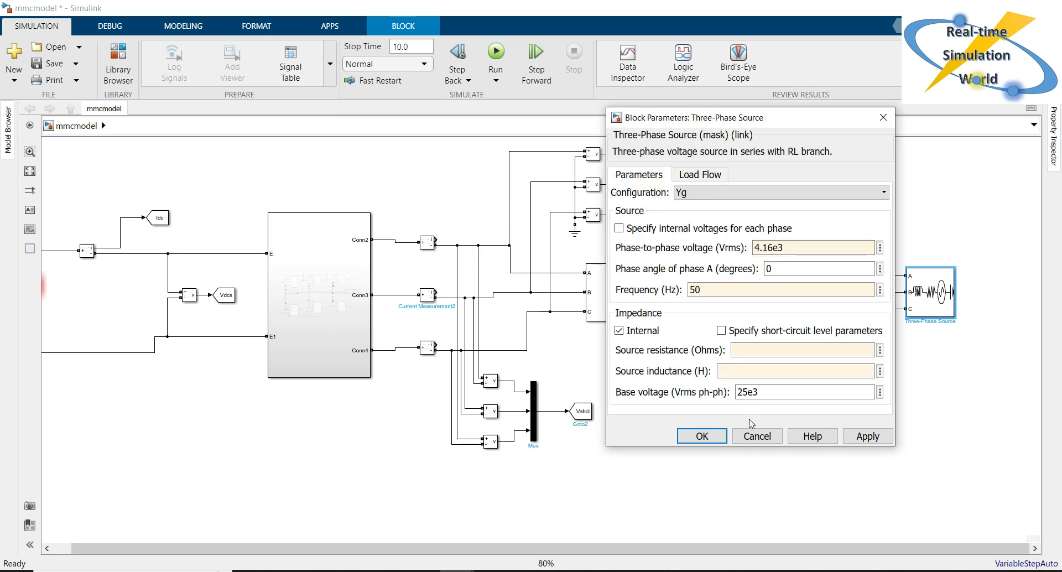
left_click(868, 437)
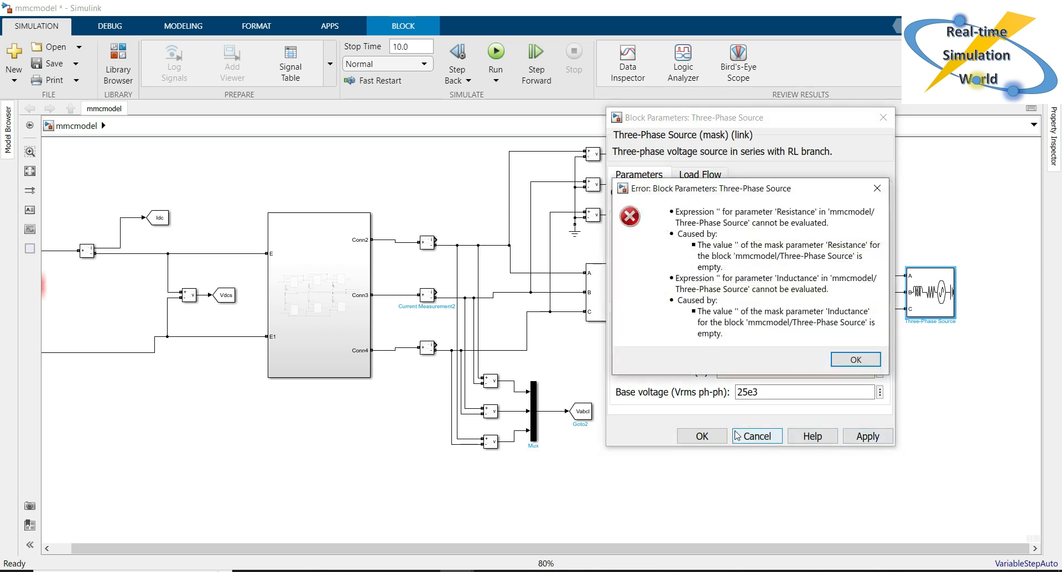
left_click(862, 361)
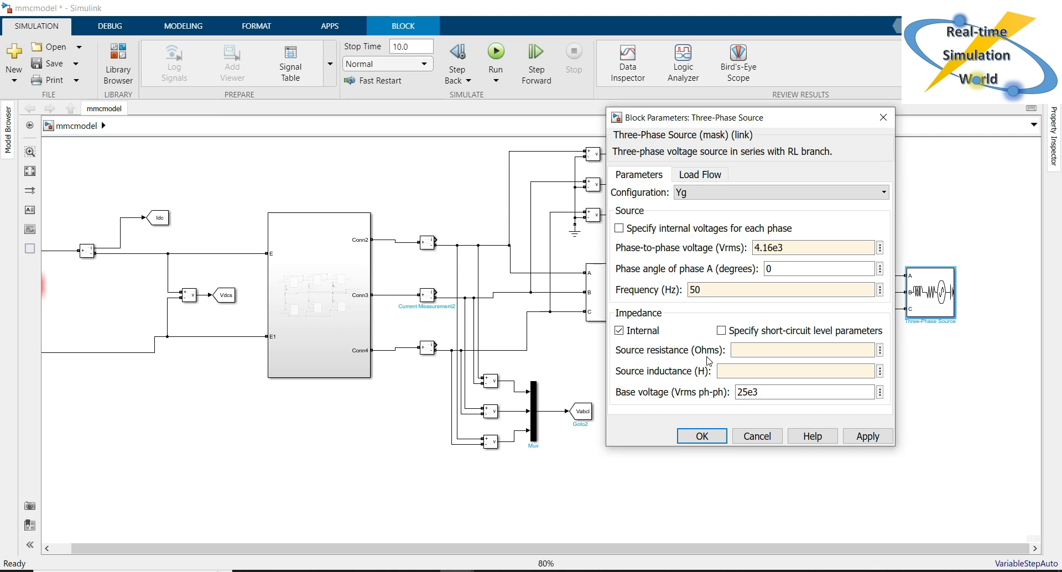
left_click(768, 442)
Set the Three-Phase Source's frequency to 50 Hz and its phase-to-phase voltage to 4.16e3 Vrms
double_click(926, 296)
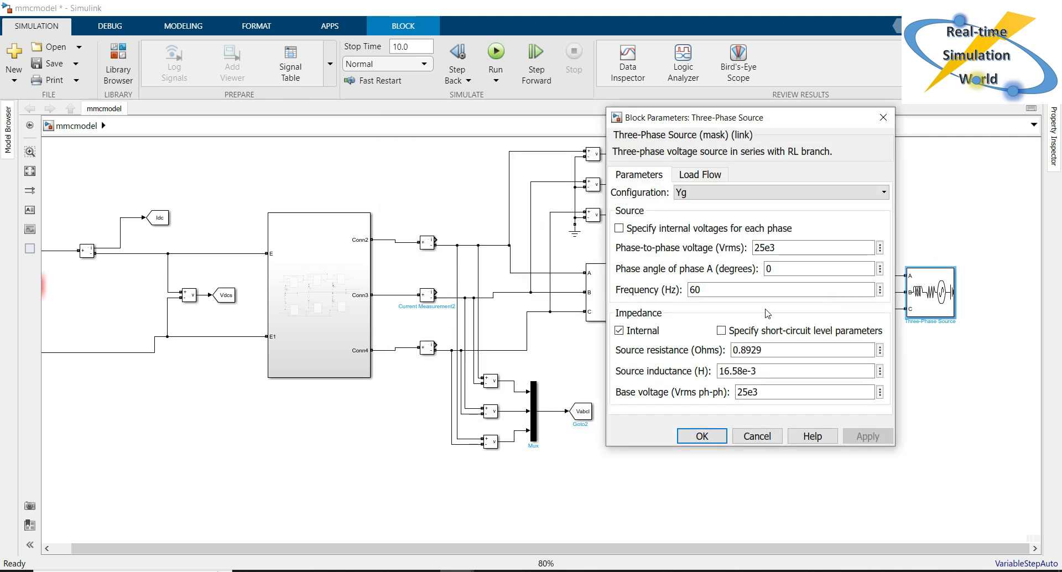
double_click(738, 288)
type("50")
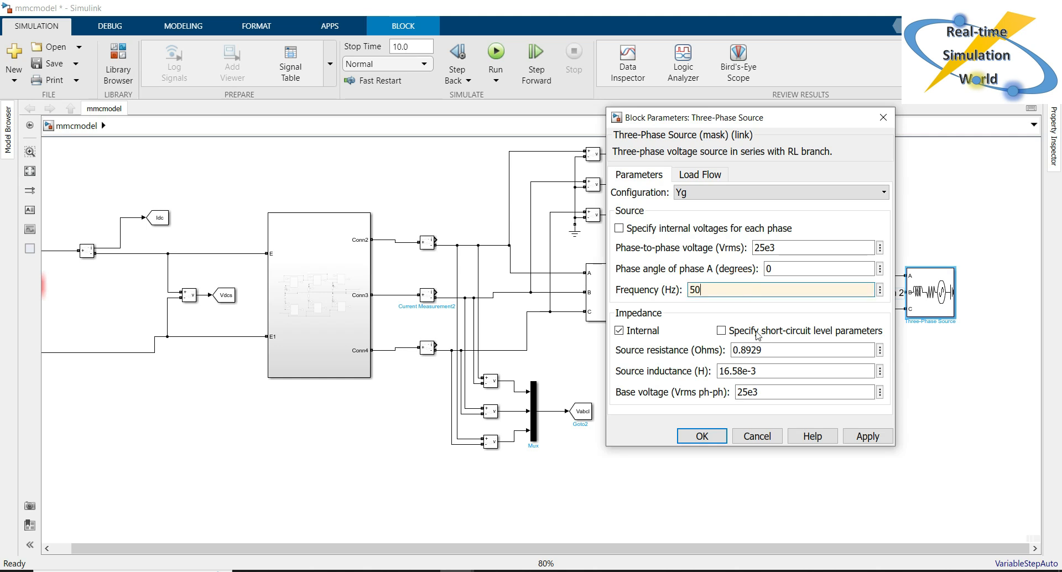
double_click(777, 248)
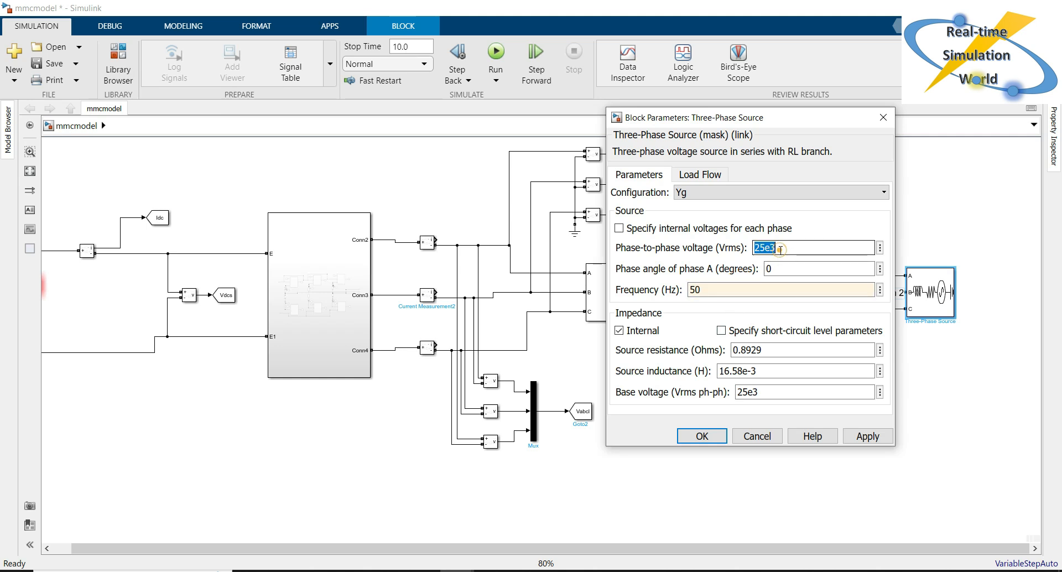
type("40")
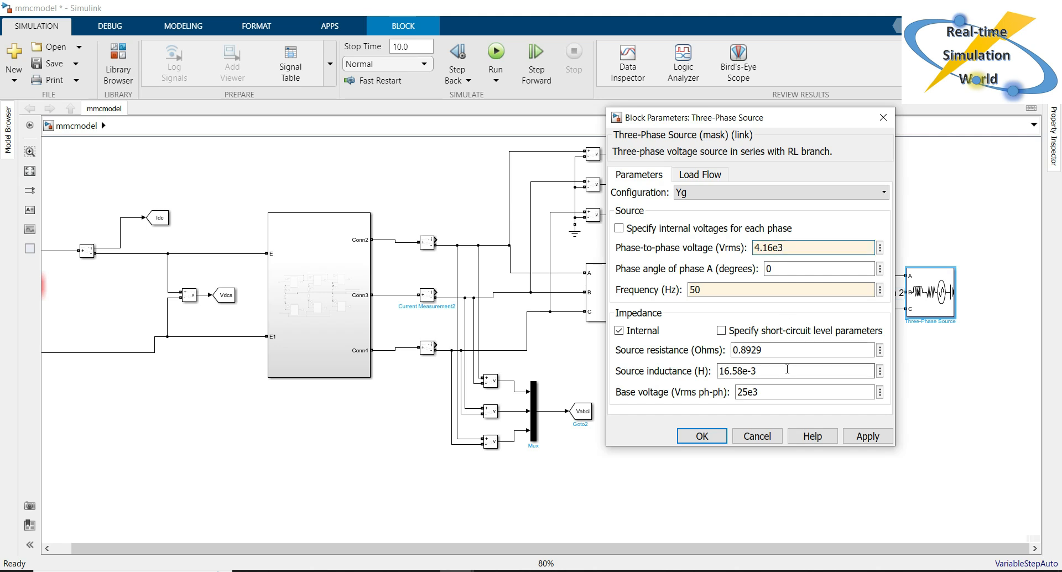
left_click(868, 436)
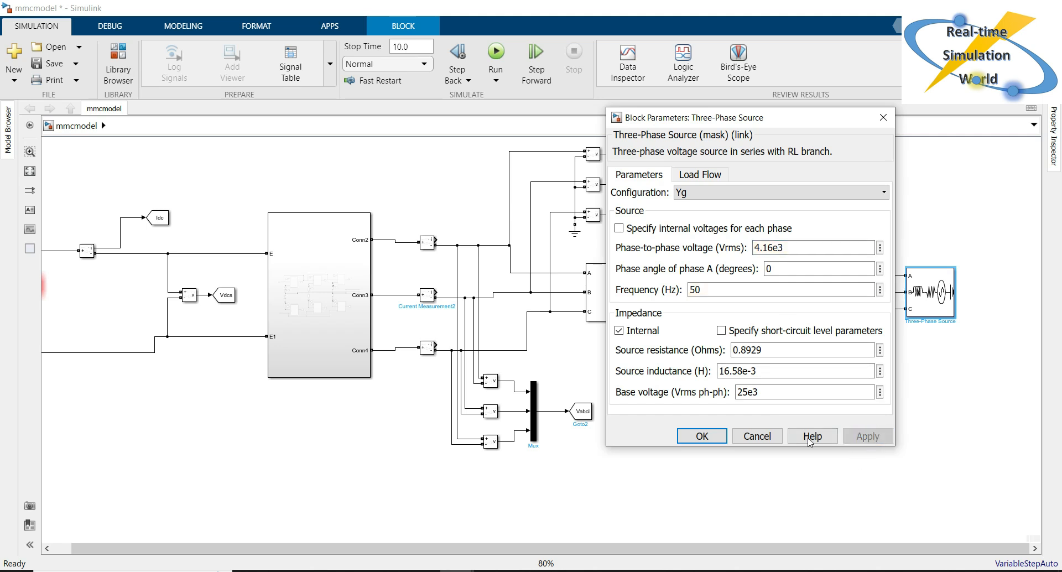
left_click(701, 436)
left_click(751, 411)
double_click(921, 306)
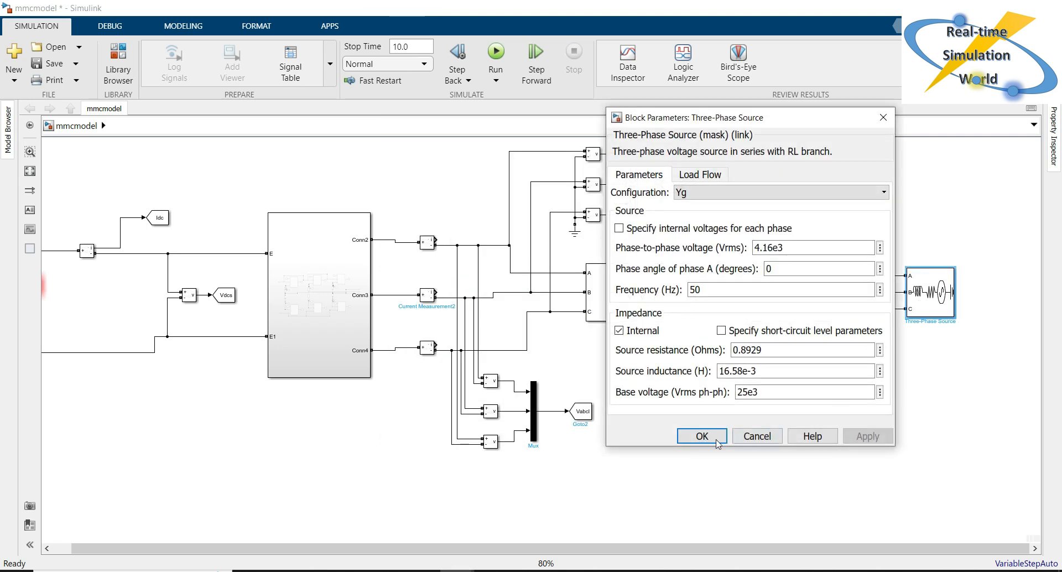
left_click(702, 436)
left_click(757, 466)
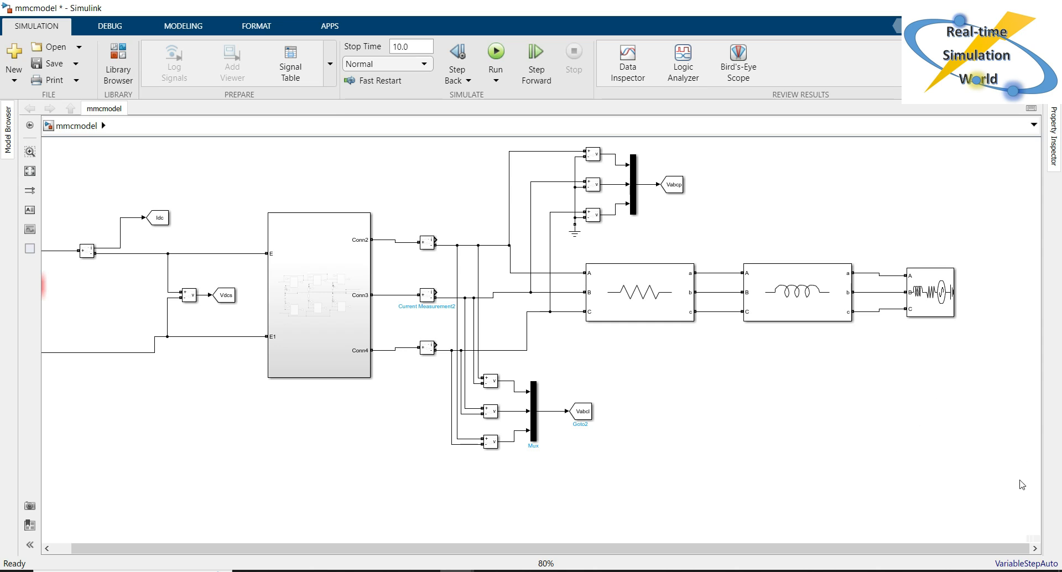
Move the Three-Phase Source farther away from the inductor branch, leaving room along the three phase lines
scroll(968, 437, "right", 5)
left_click_drag(804, 303, 888, 319)
left_click(889, 369)
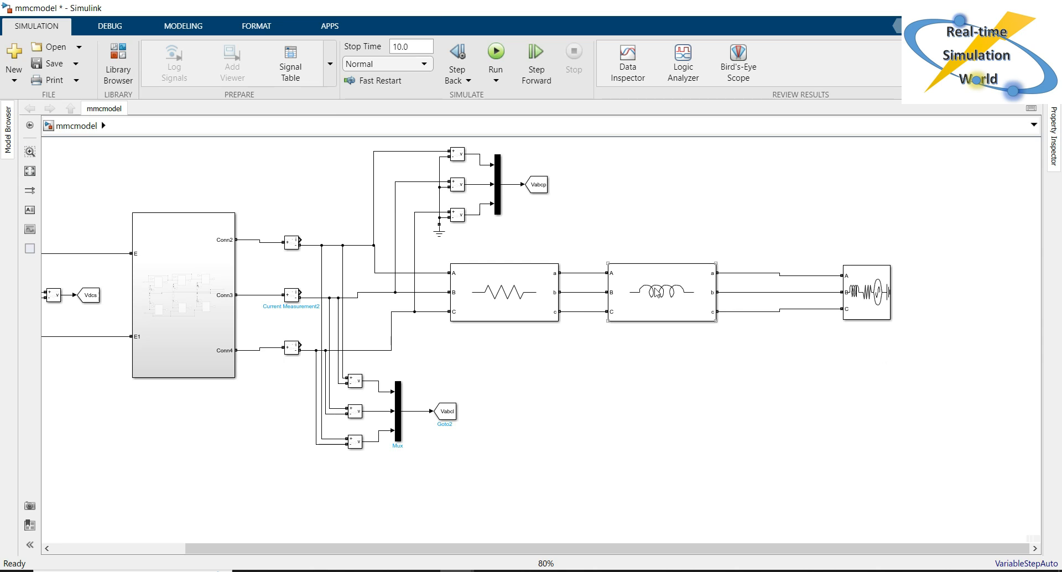
Copy the upper voltage measurements with their ground and Mux, and wire the copy to the three phase lines between the inductor branch and source
left_click_drag(432, 141, 854, 193)
left_click(879, 227)
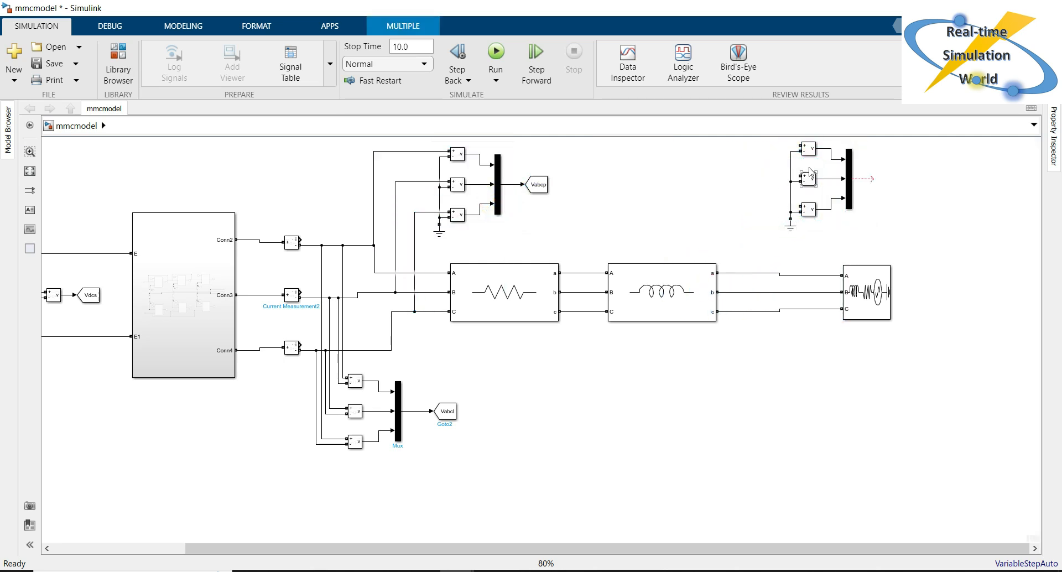
left_click_drag(798, 145, 754, 272)
mouse_move(806, 176)
left_mouse_down()
mouse_move(765, 240)
mouse_move(767, 292)
left_mouse_up()
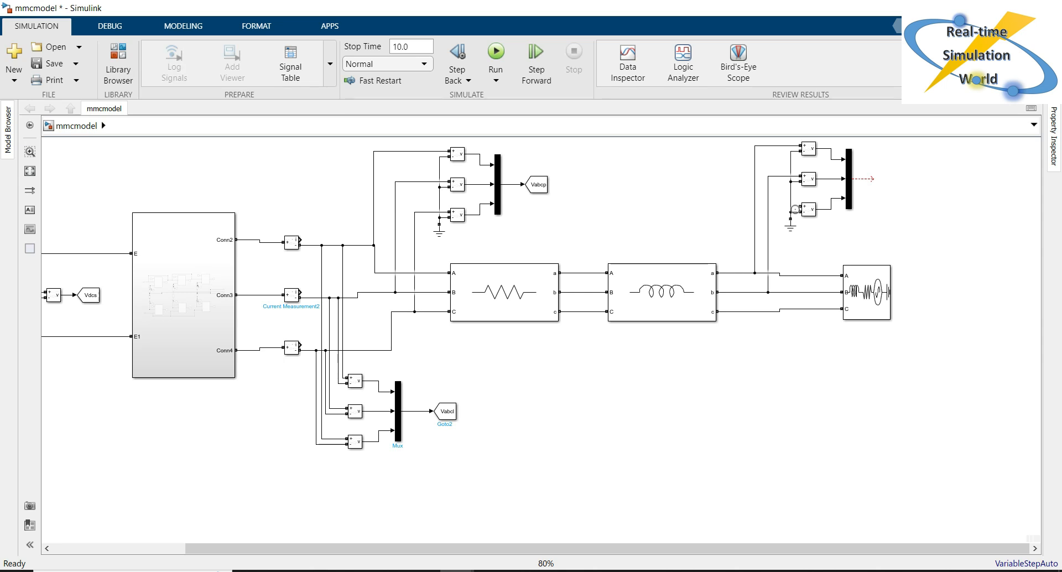
left_click_drag(796, 208, 781, 309)
left_click(811, 383)
Copy the Vabcp Goto block beside the new Mux and connect it to the Mux output
left_click(627, 205)
left_click(527, 191)
left_click_drag(526, 191, 910, 185)
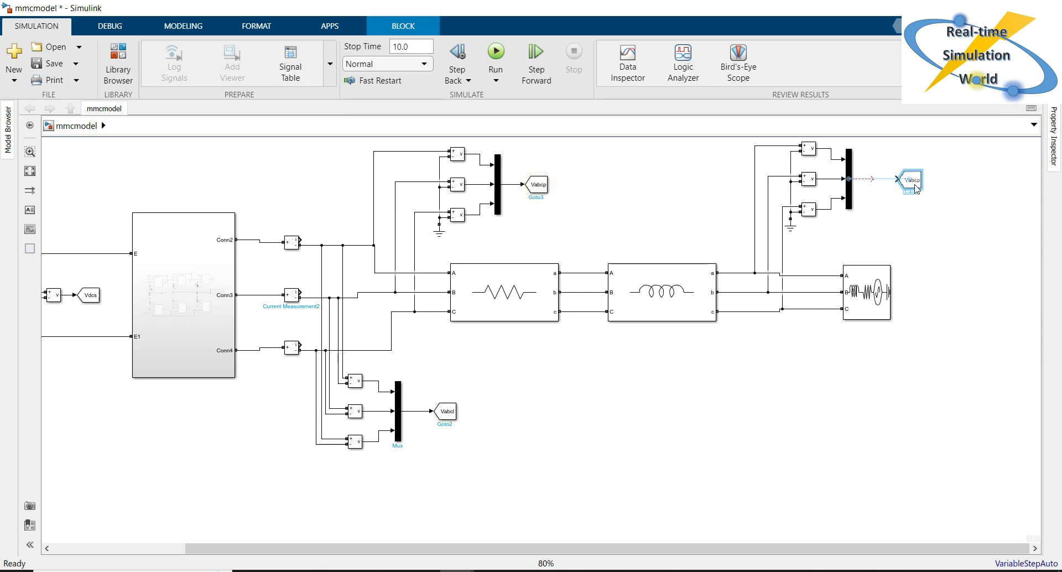
left_click(864, 179)
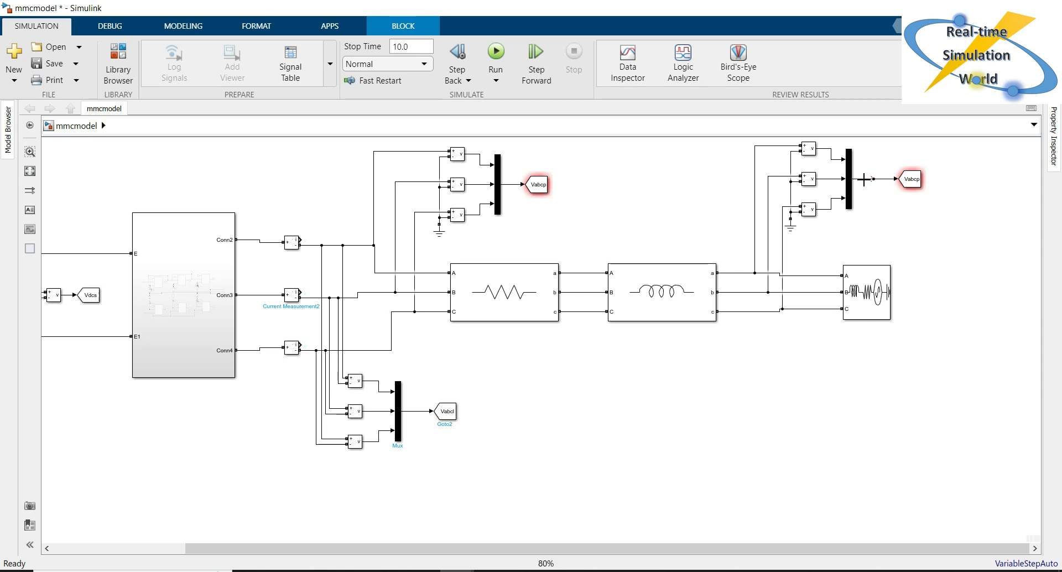
left_click(893, 220)
Set the tag of the copied Goto block at the source-side Mux to Vabcg
double_click(910, 179)
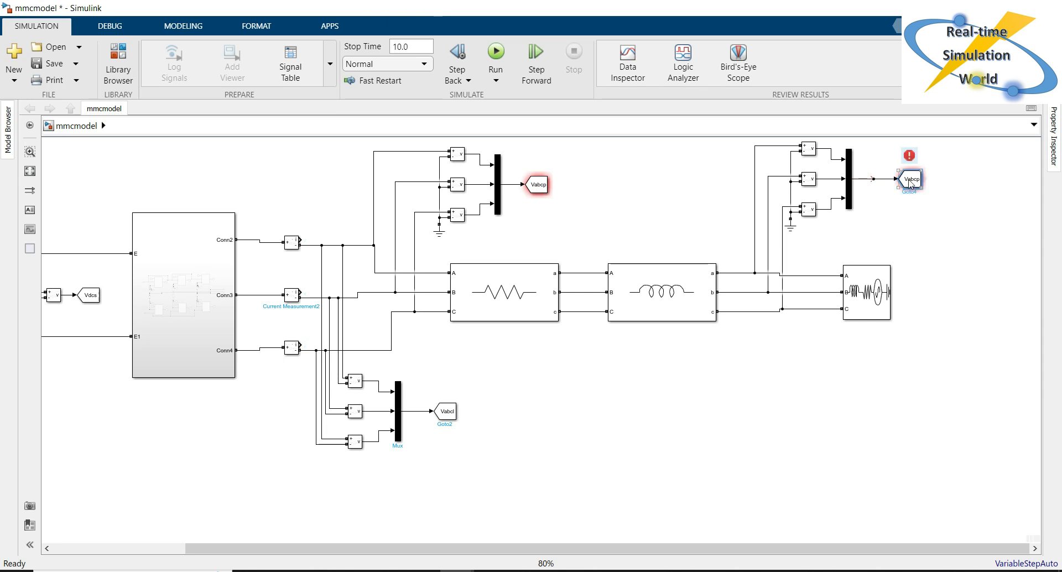
double_click(676, 151)
left_click(675, 150)
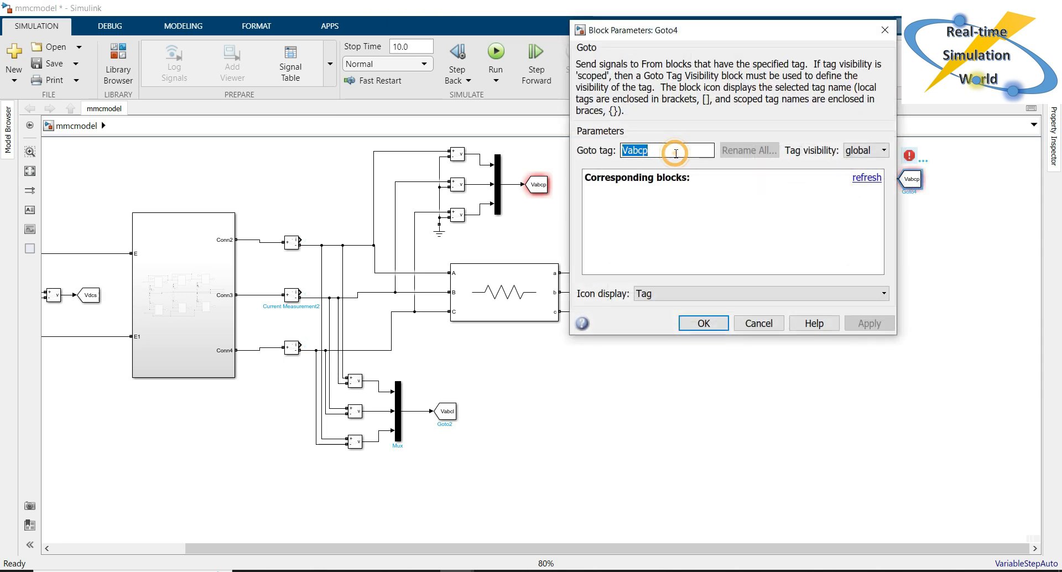
key("BackSpace")
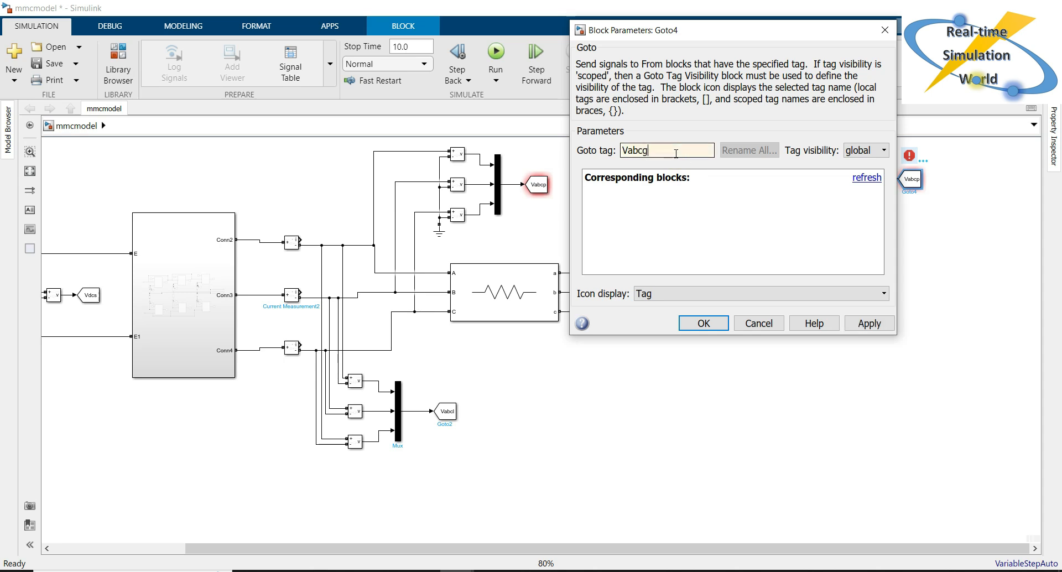
type("g")
left_click(867, 323)
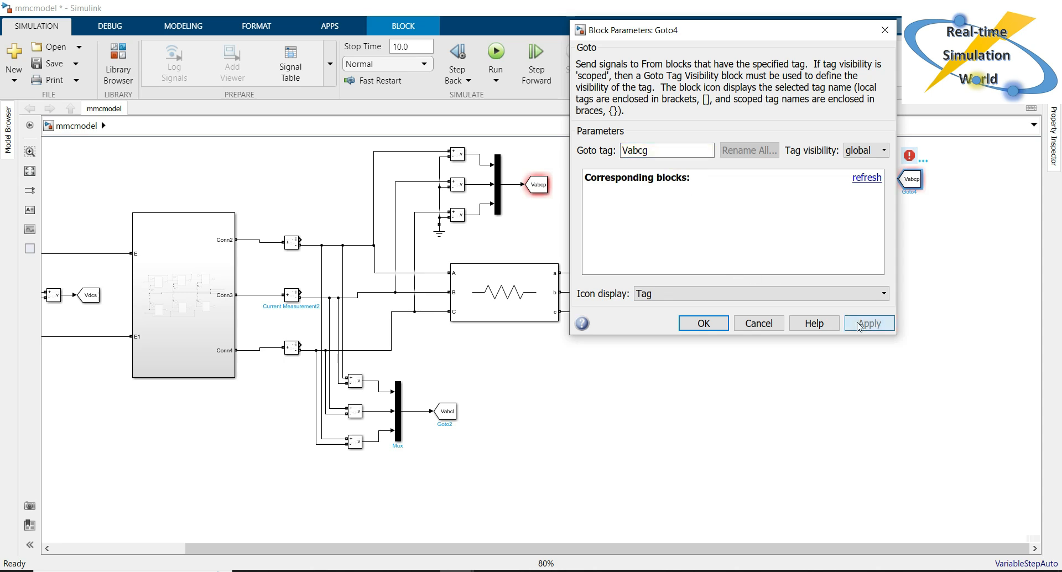
left_click(705, 321)
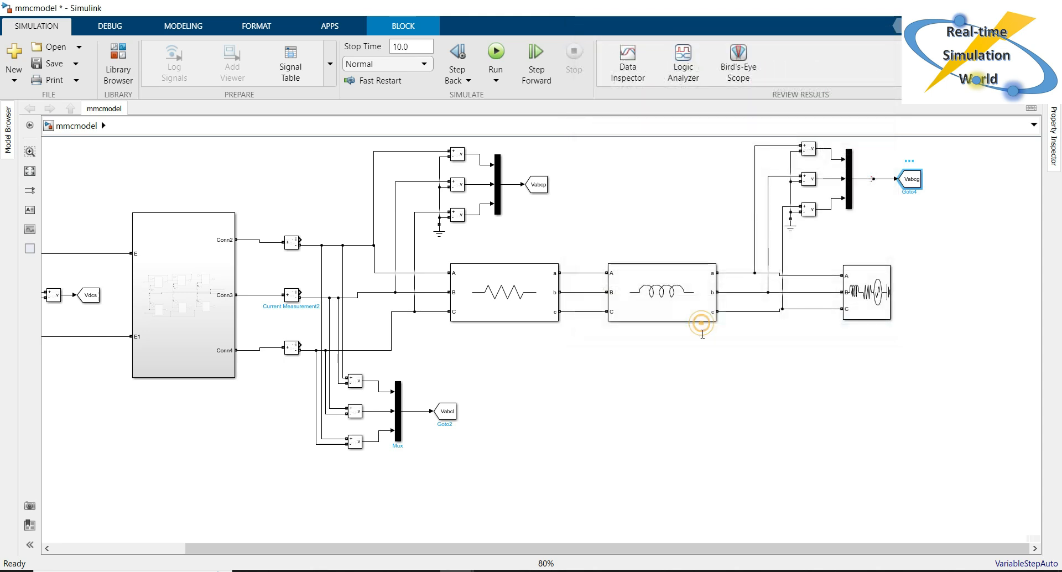
Check the amplitude settings of both series DC voltage sources on the converter's DC side
left_click_drag(674, 549, 504, 543)
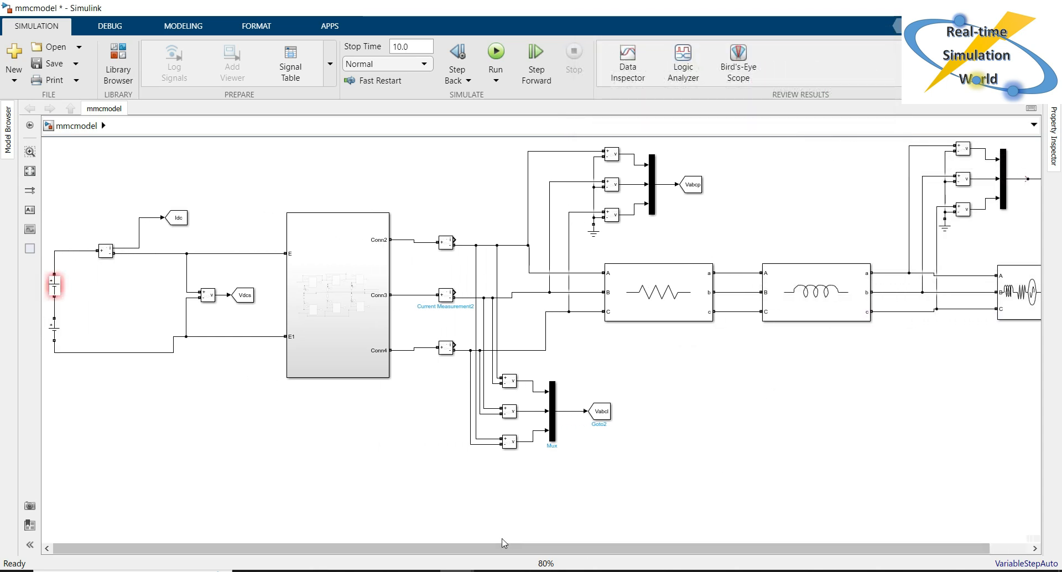
double_click(55, 286)
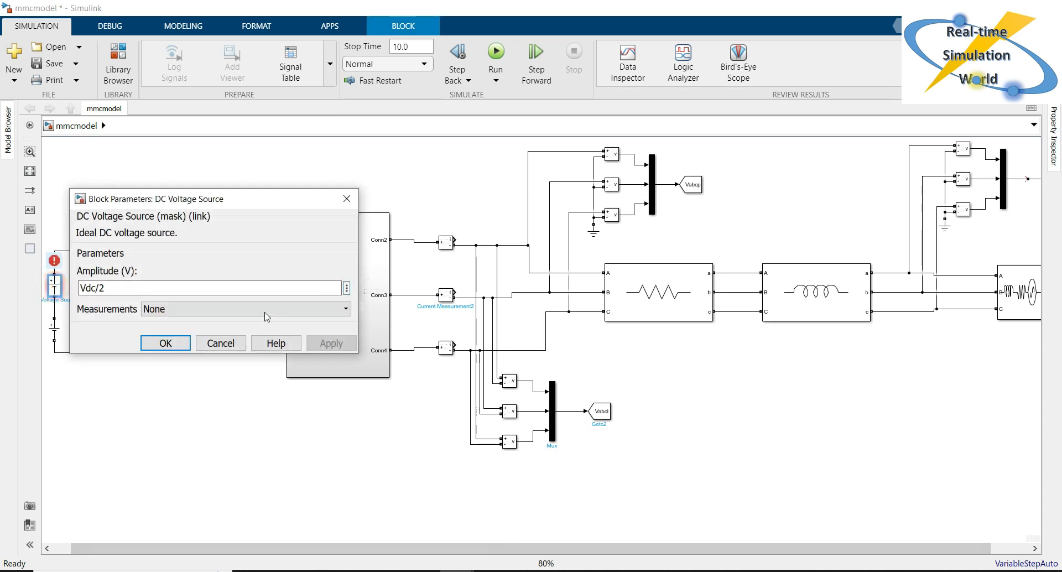
left_click(164, 343)
left_click(55, 326)
double_click(56, 326)
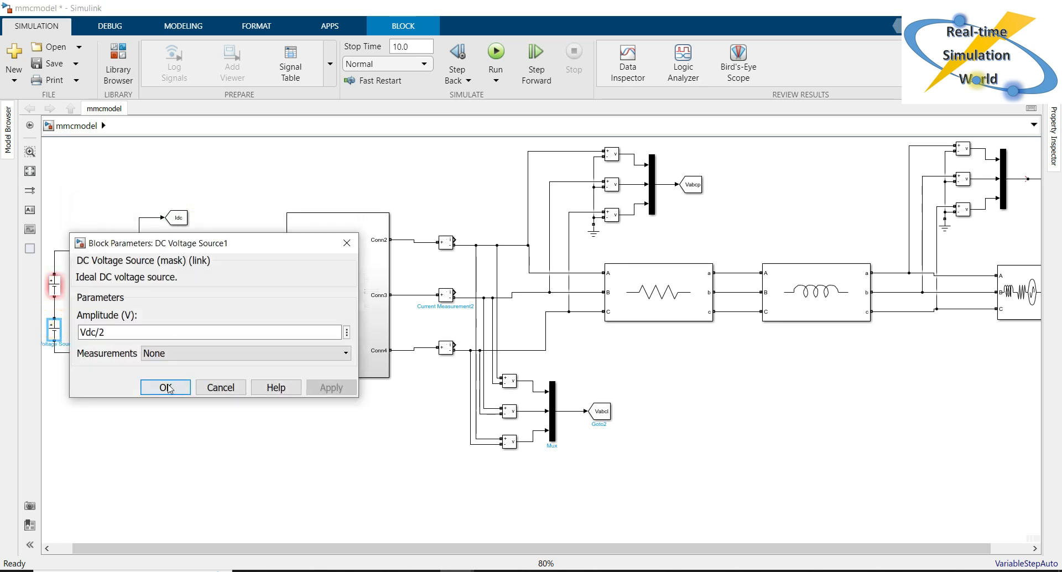
left_click(167, 387)
double_click(56, 285)
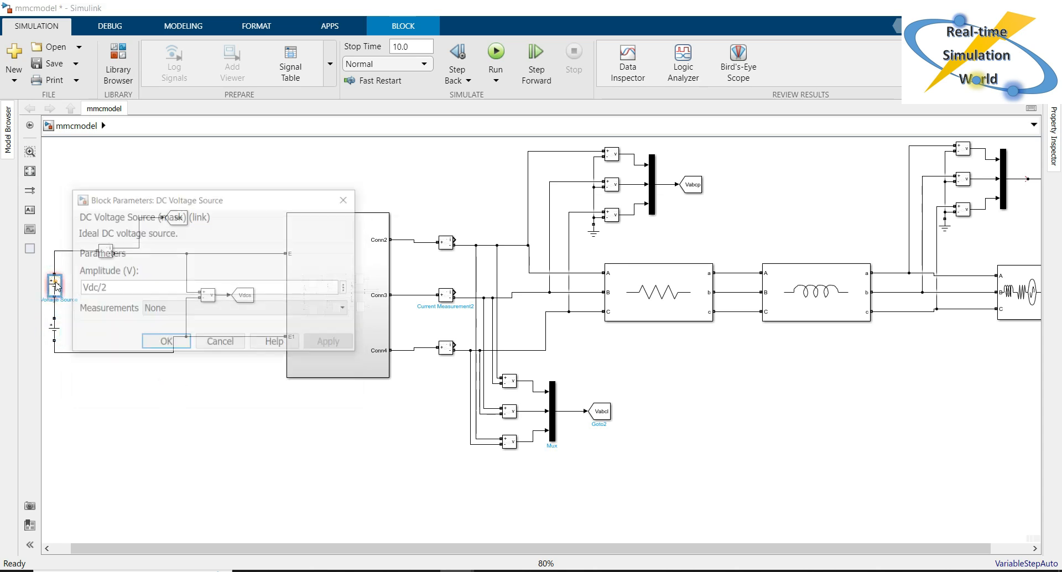
left_click(166, 341)
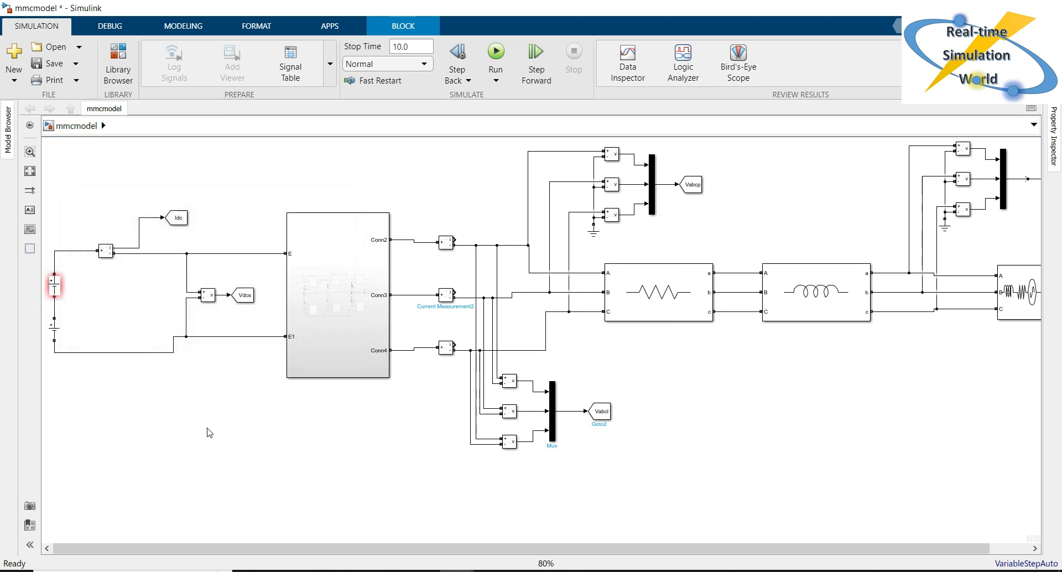
left_click(301, 430)
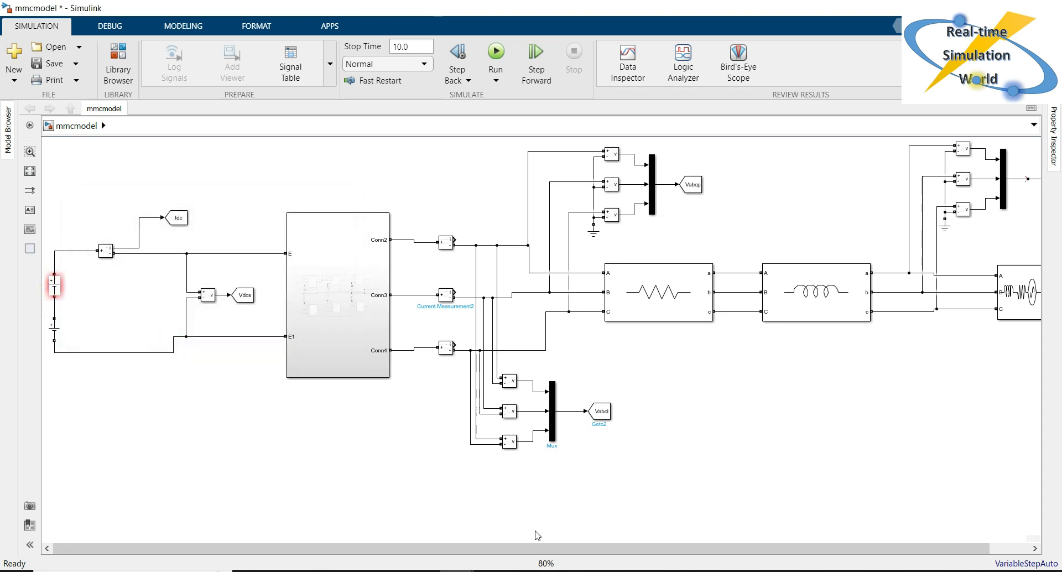
Move the three AC-side current measurement blocks closer to the converter subsystem, making room before the voltage measurement taps
left_click_drag(569, 549, 719, 548)
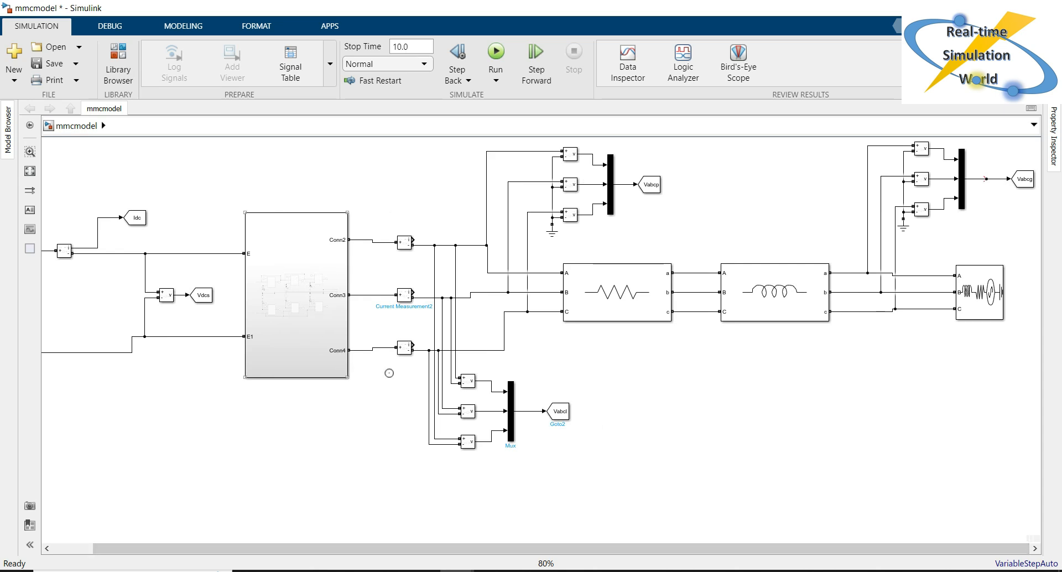
left_click_drag(407, 362, 385, 242)
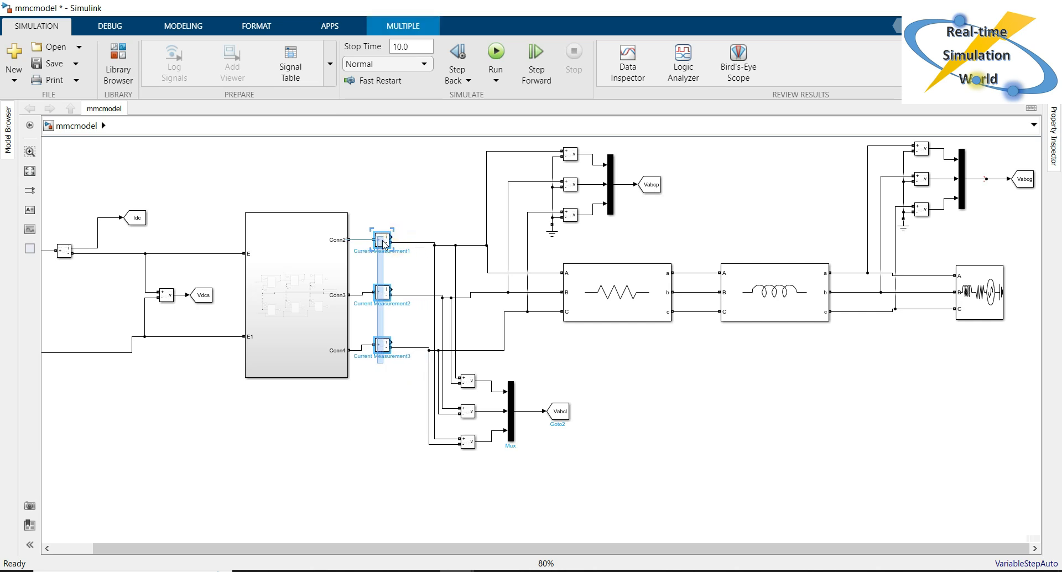
left_click(396, 178)
left_click(391, 168)
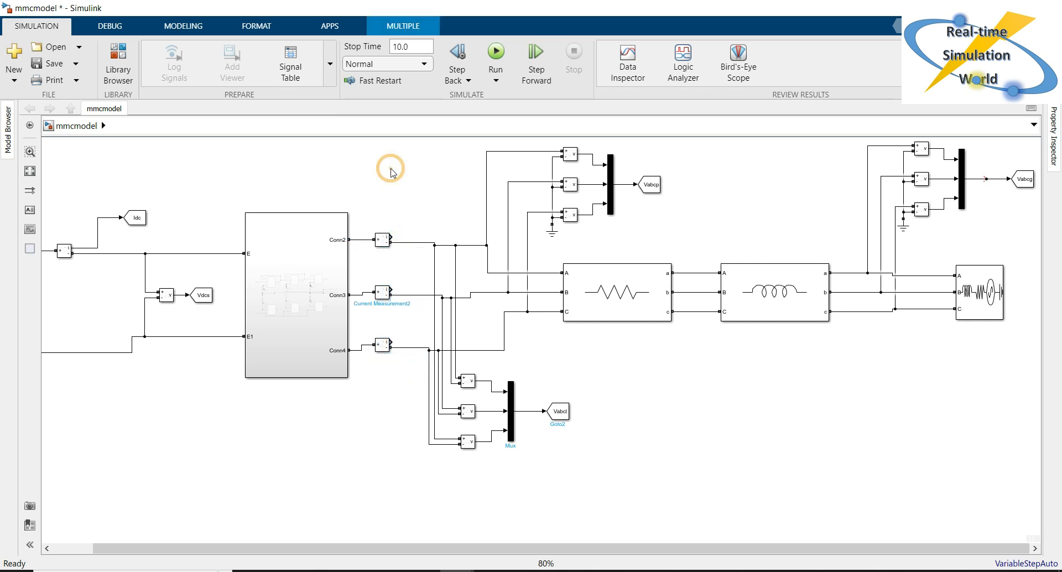
Copy a Mux above the three AC-side current measurements and wire their current outputs to its three inputs
left_click_drag(609, 192, 391, 238)
left_click(385, 184)
left_click(430, 193)
left_click_drag(416, 196, 390, 291)
left_click_drag(416, 209, 391, 346)
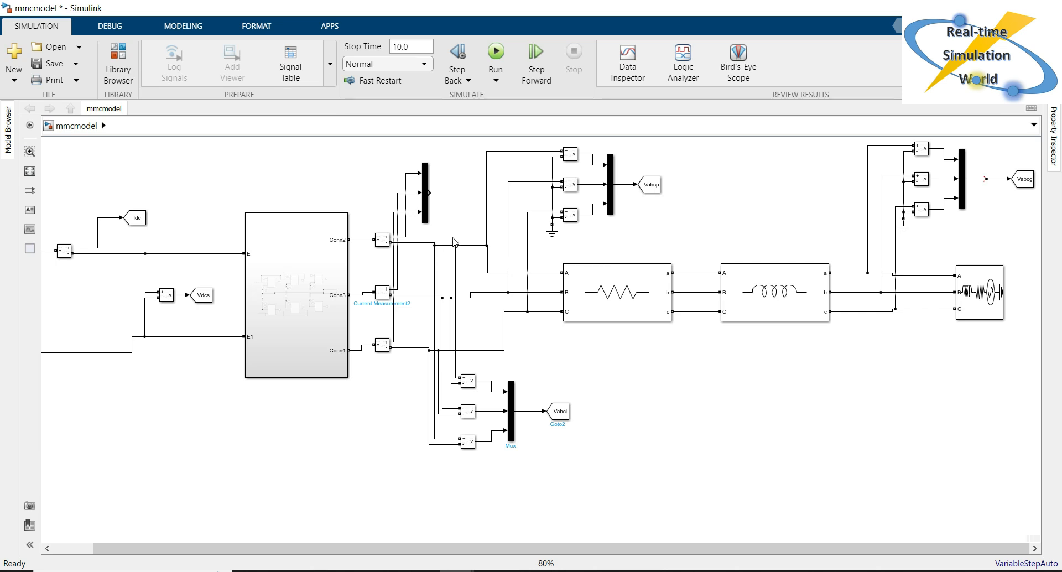
Copy the Vabcl Goto block to the output of the current-measurement Mux and set its tag to Iabc
left_click_drag(558, 412, 450, 195)
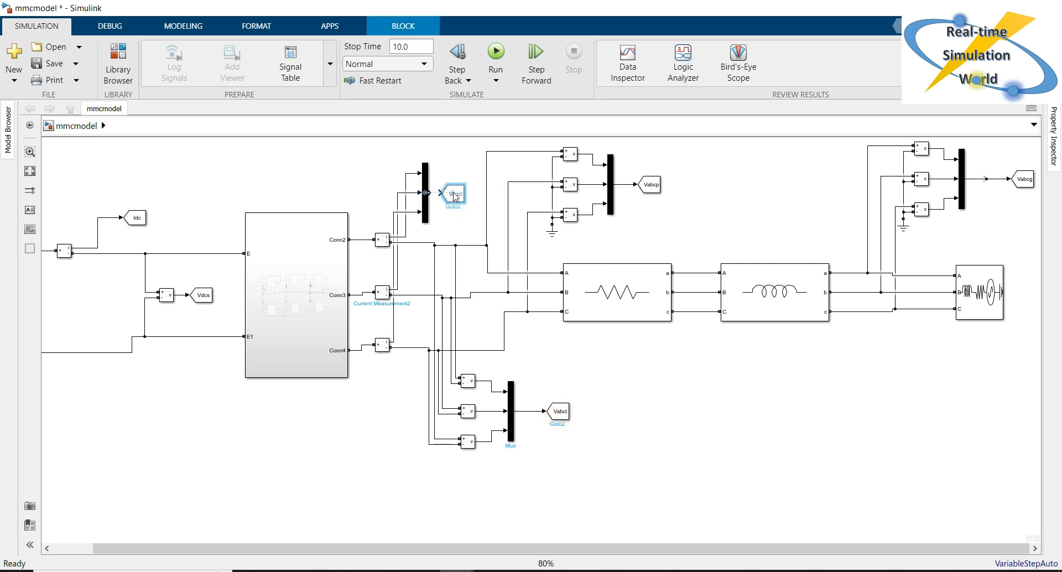
double_click(453, 193)
double_click(536, 164)
left_click(553, 163)
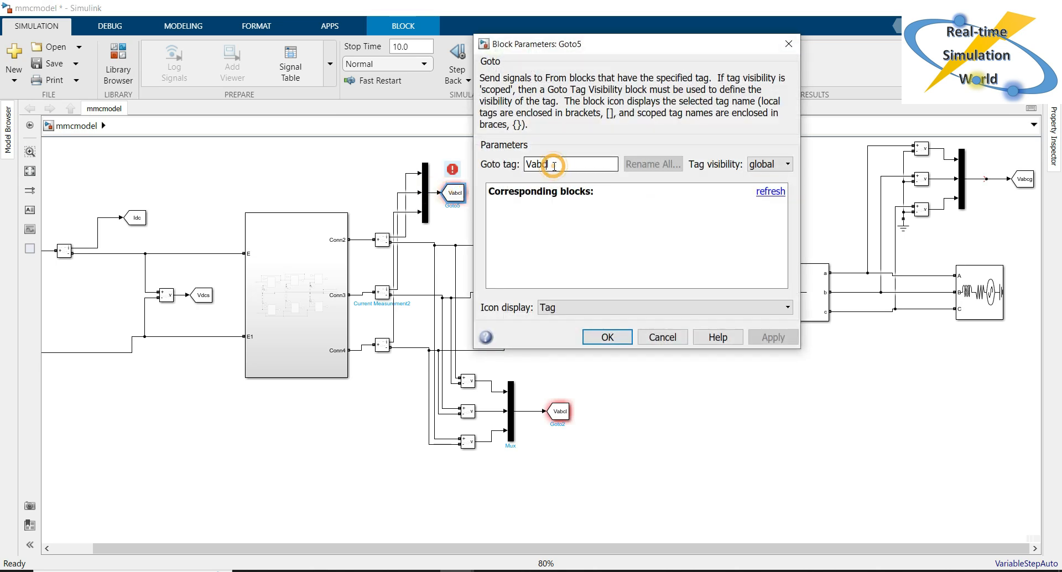
key("Delete")
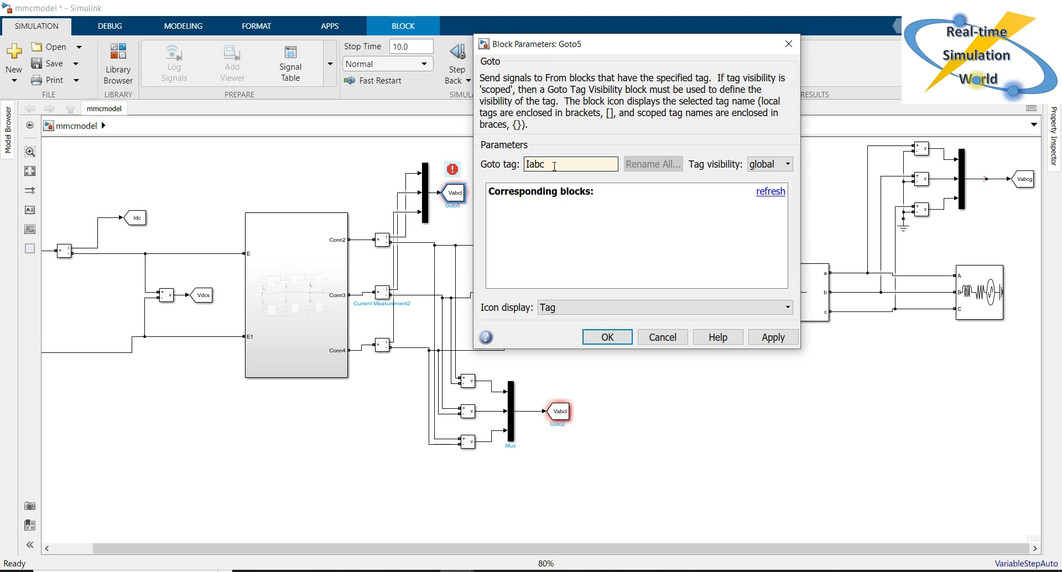
left_click(772, 342)
left_click(609, 339)
left_click(669, 414)
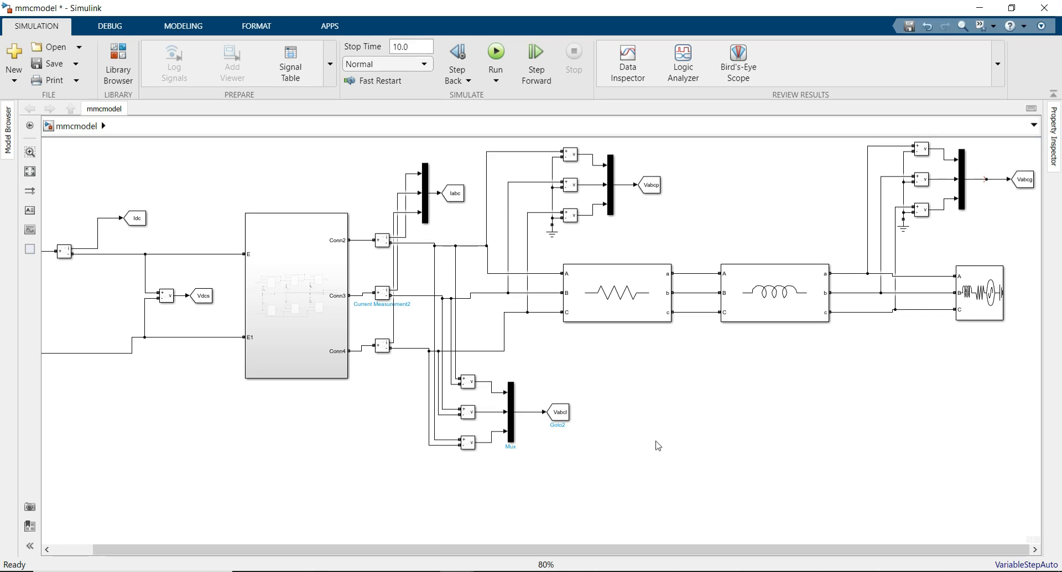
left_click(654, 463)
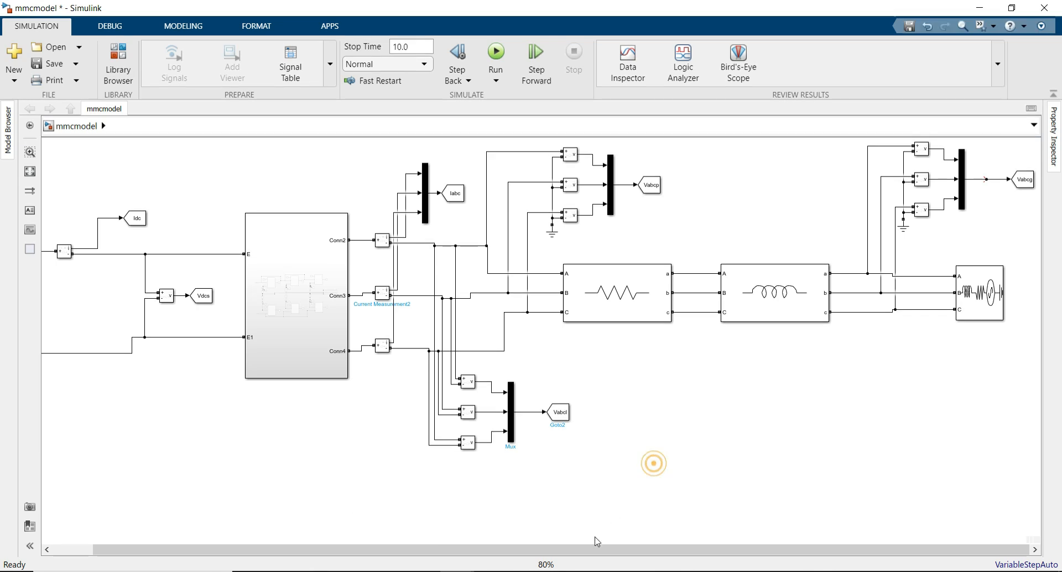